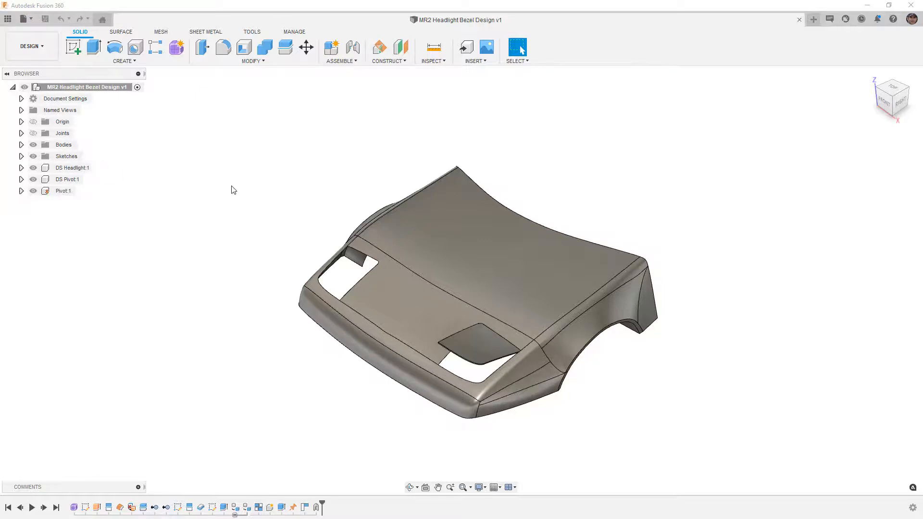
# Identify the DS Headlight, DS Pivot and Pivot components and test the headlight's pivoting motion.
pyautogui.click(70, 168)
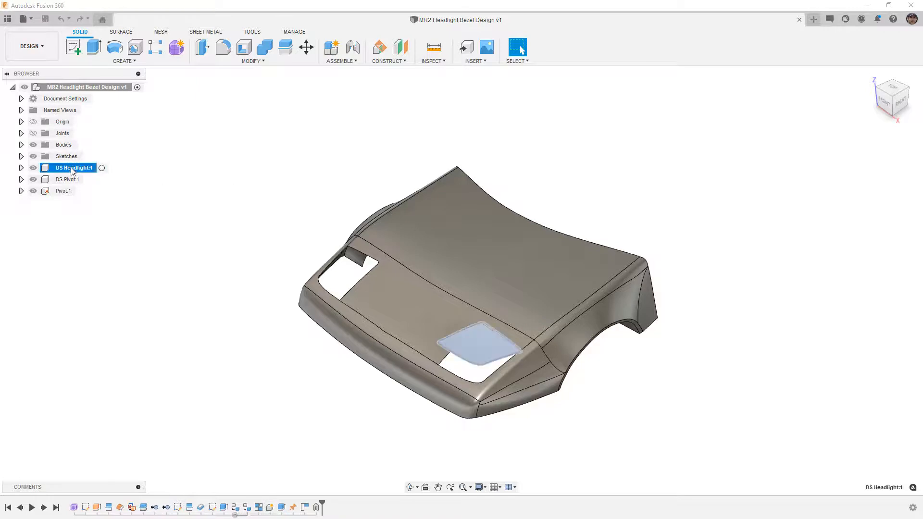
pyautogui.click(71, 179)
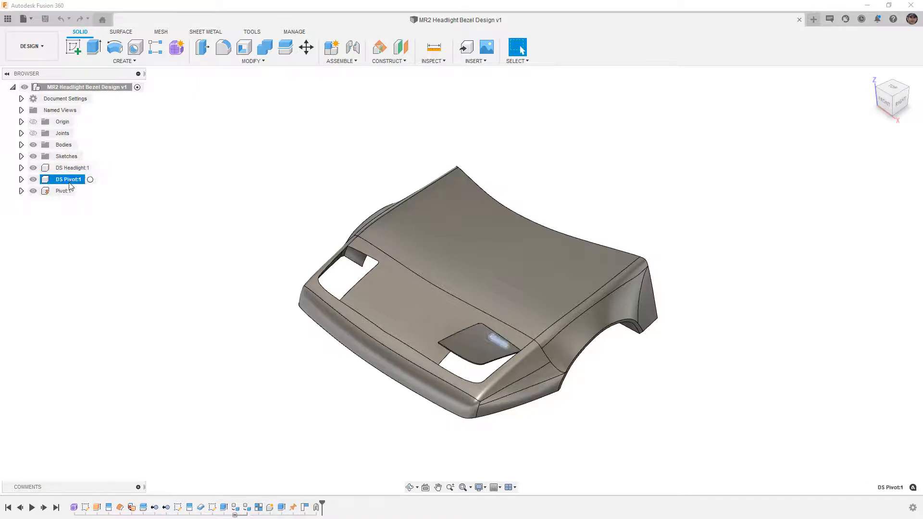
pyautogui.click(63, 191)
pyautogui.press('Escape')
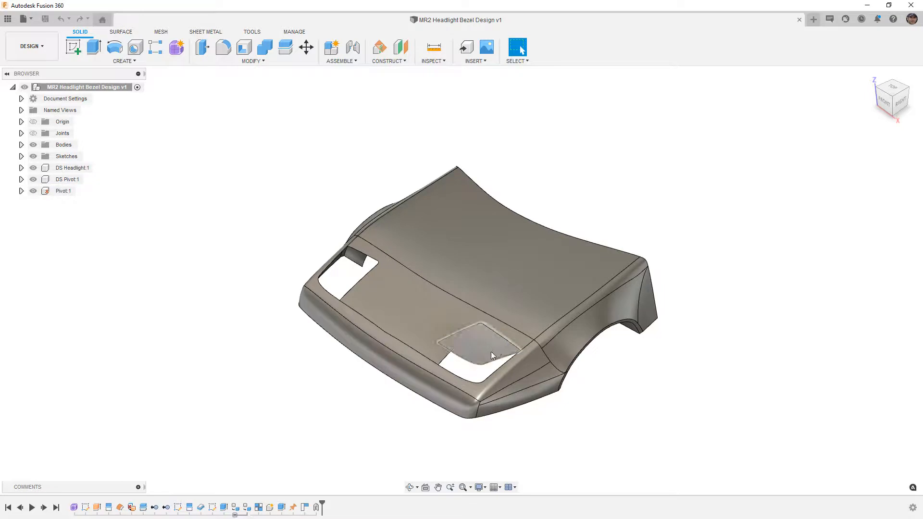
pyautogui.moveTo(491, 351); pyautogui.dragTo(510, 277)
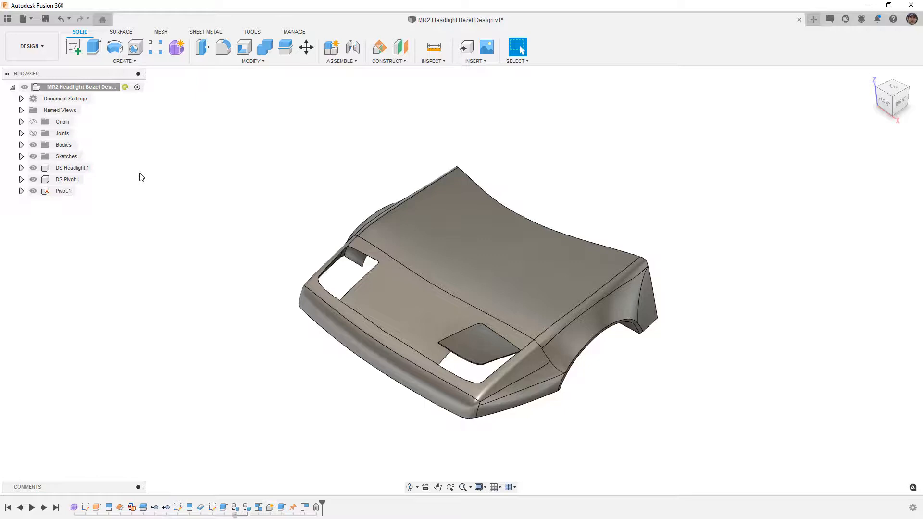
# Create an internal standard component named DS Headlight Bezel, and reactivate the top-level design.
pyautogui.click(331, 47)
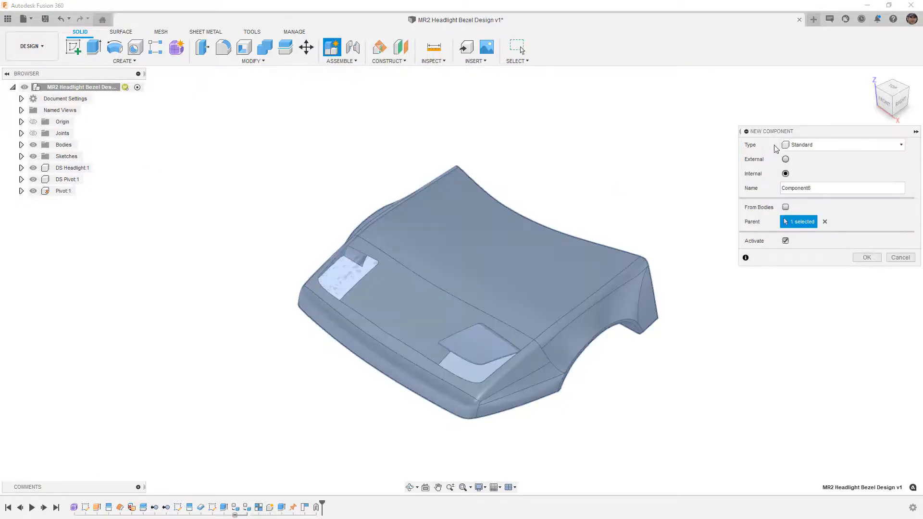
pyautogui.moveTo(821, 186); pyautogui.dragTo(764, 194)
pyautogui.write('DS Headlight Bezel')
pyautogui.press('Return')
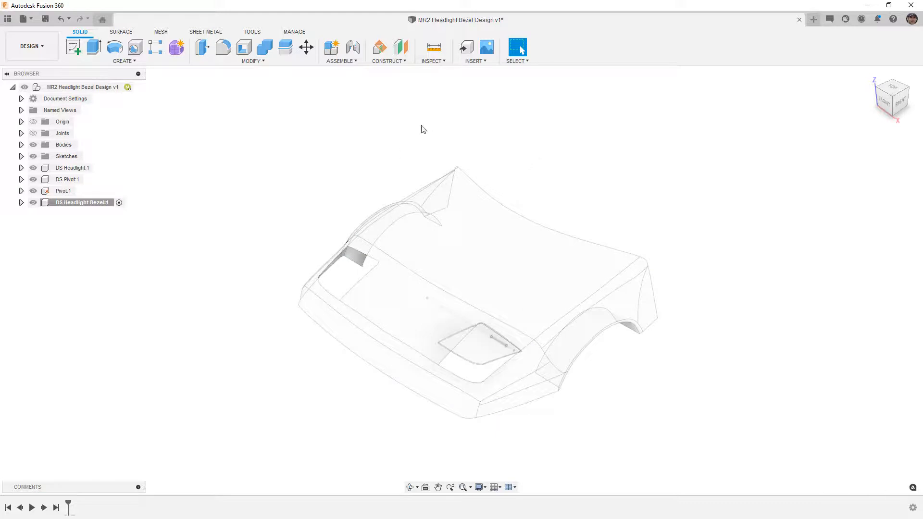
pyautogui.click(137, 87)
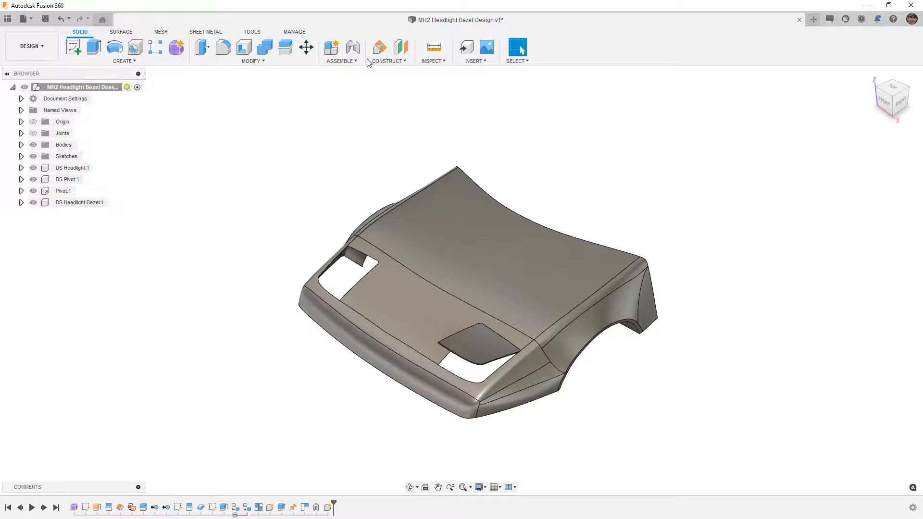
# Create another internal component named DS Headlight Assy, and make the top-level design active again.
pyautogui.click(336, 52)
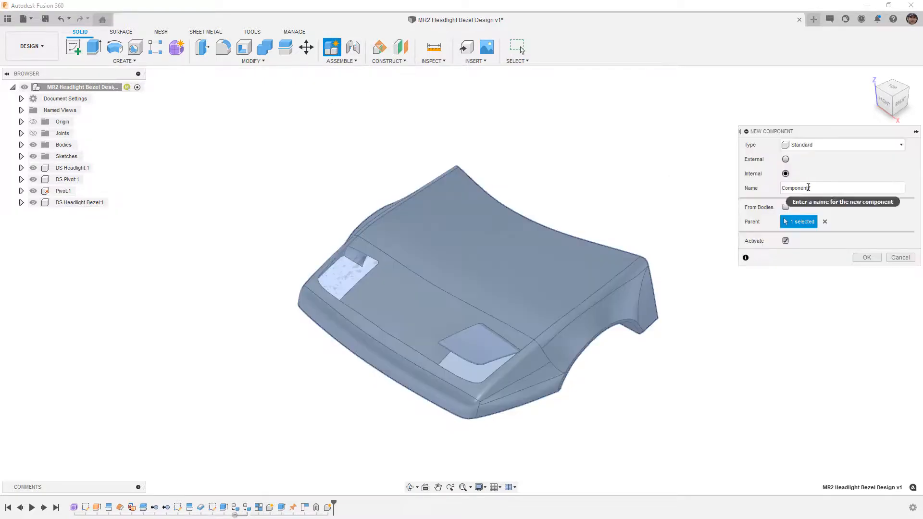
pyautogui.doubleClick(822, 188)
pyautogui.write('DS')
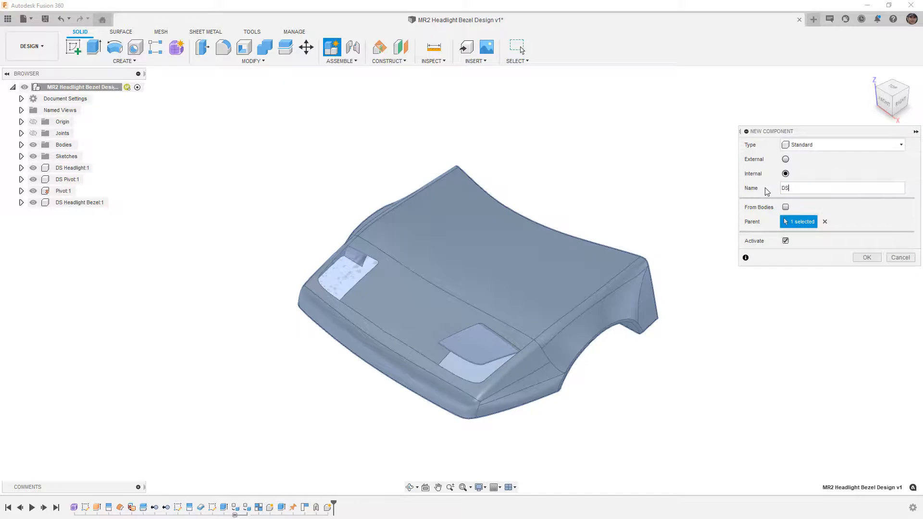
pyautogui.write(' Headlight Assy')
pyautogui.press('Return')
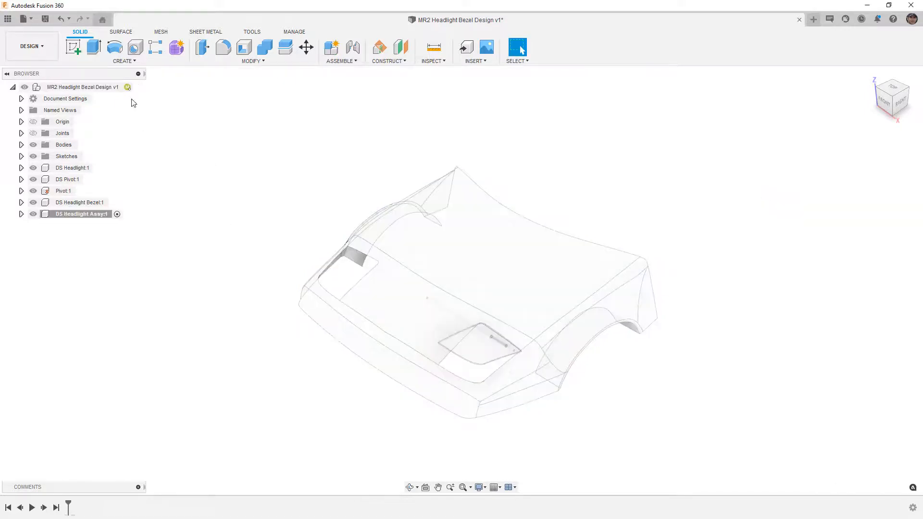
pyautogui.click(138, 87)
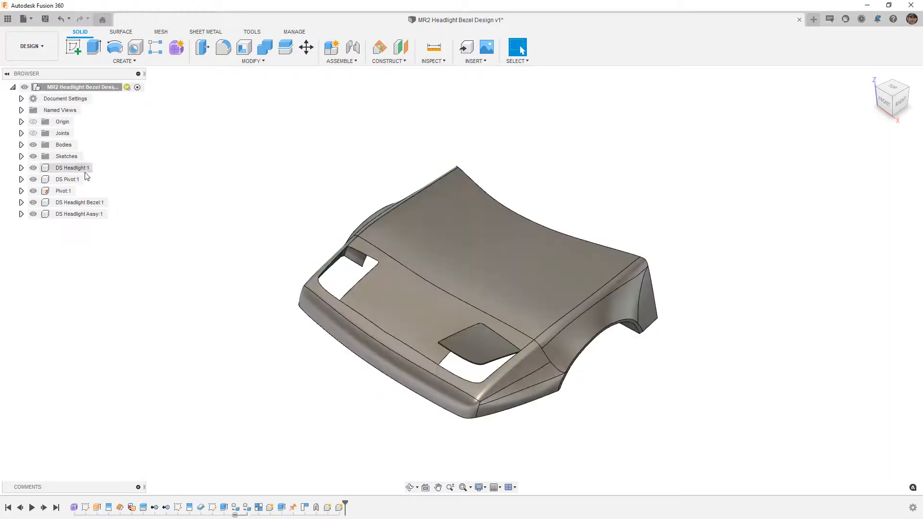
# Move the DS Headlight, DS Pivot and DS Headlight Bezel components into DS Headlight Assy.
pyautogui.click(72, 167)
pyautogui.keyDown('ctrl'); pyautogui.click(72, 182); pyautogui.keyUp('ctrl')
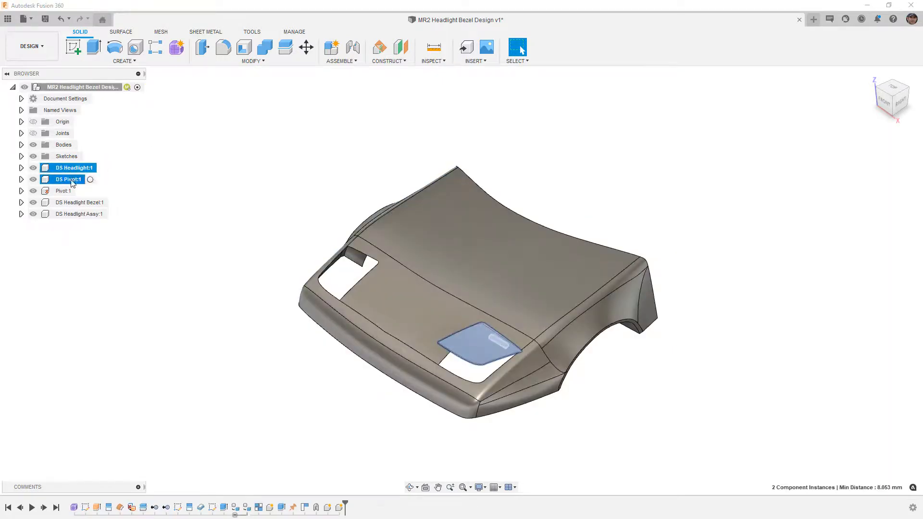
pyautogui.keyDown('ctrl'); pyautogui.click(75, 203); pyautogui.keyUp('ctrl')
pyautogui.moveTo(75, 202); pyautogui.dragTo(78, 216)
# Make the DS Headlight Assy a rigid group including its child components.
pyautogui.click(75, 180)
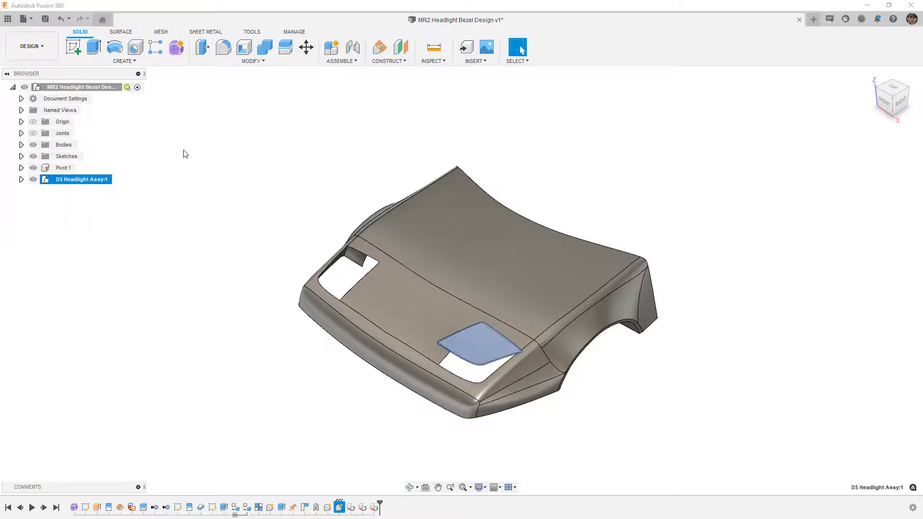
pyautogui.click(337, 61)
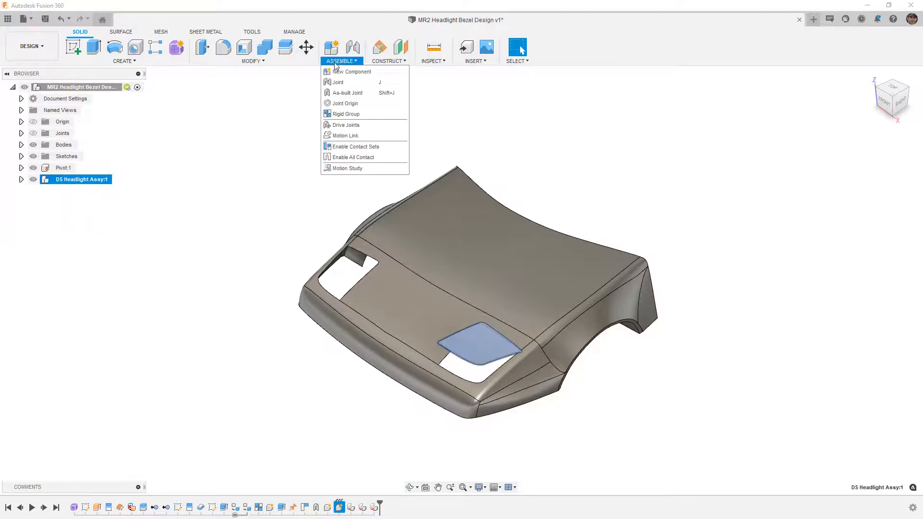
pyautogui.click(351, 115)
pyautogui.click(875, 178)
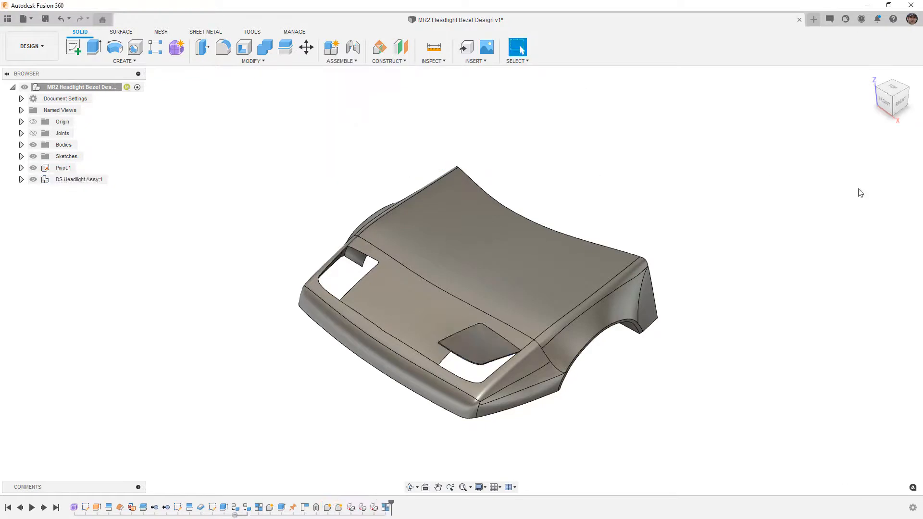
# Test the headlight's motion and examine the components nested in DS Headlight Assy.
pyautogui.moveTo(487, 353); pyautogui.dragTo(499, 298)
pyautogui.scroll(-2, 539, 222)
pyautogui.keyDown('shift'); pyautogui.moveTo(536, 300); pyautogui.dragTo(555, 281, button='middle'); pyautogui.keyUp('shift')
pyautogui.click(22, 180)
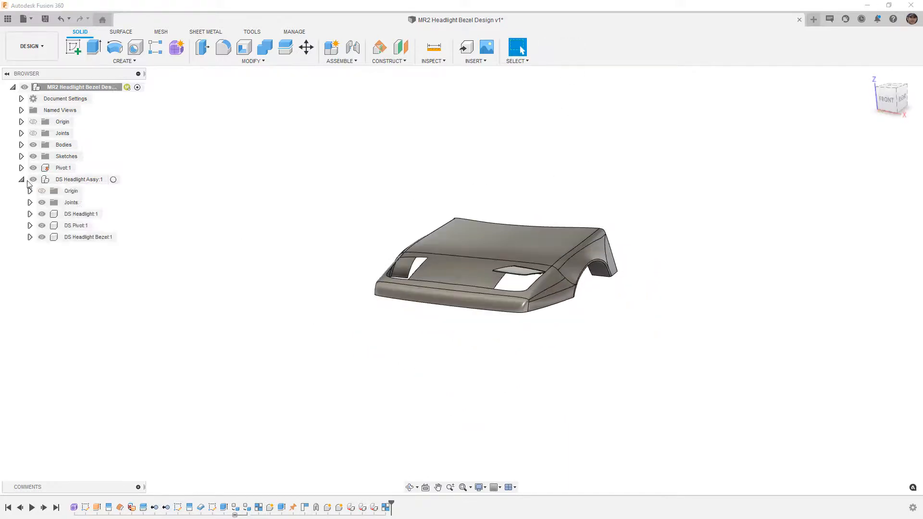
pyautogui.click(81, 214)
pyautogui.click(83, 227)
pyautogui.click(93, 238)
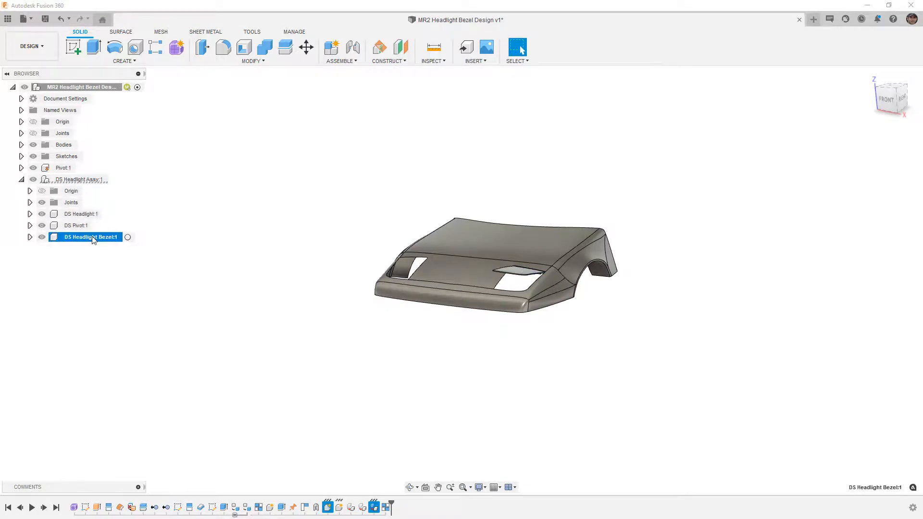
pyautogui.click(124, 254)
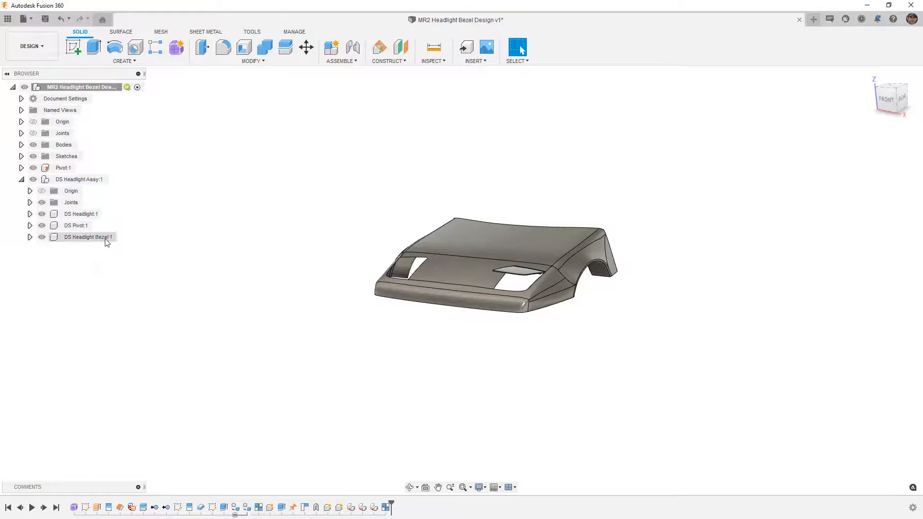
# Activate the DS Headlight Bezel component and hide the Hood and DS Skin bodies.
pyautogui.click(118, 241)
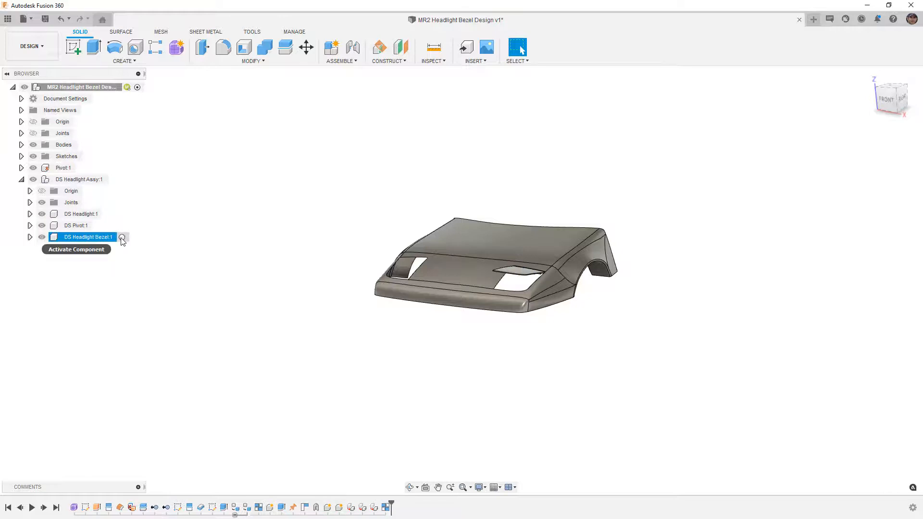
pyautogui.click(122, 237)
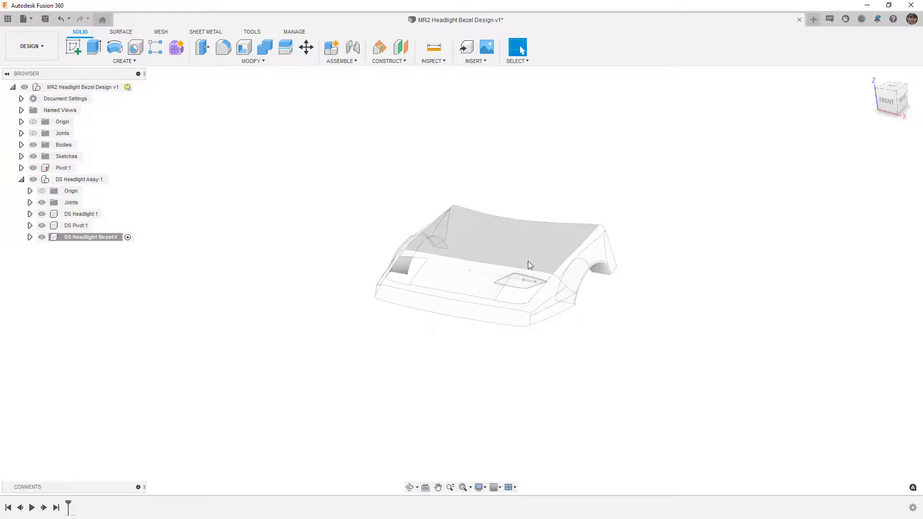
pyautogui.click(22, 145)
pyautogui.click(42, 180)
pyautogui.click(41, 169)
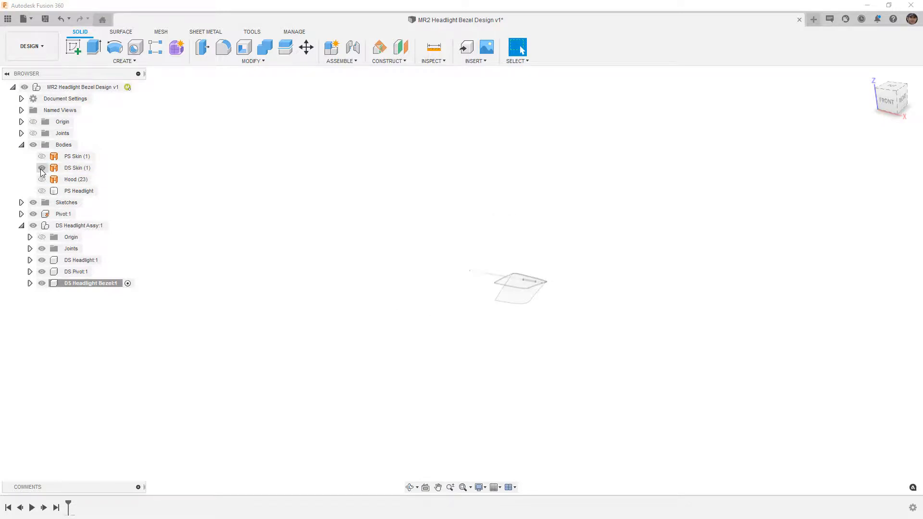
pyautogui.click(42, 168)
# Start a sketch on the horizontal XY plane and draw a horizontal line about 194 mm long near the headlight's front edge.
pyautogui.scroll(-2, 431, 297)
pyautogui.click(73, 47)
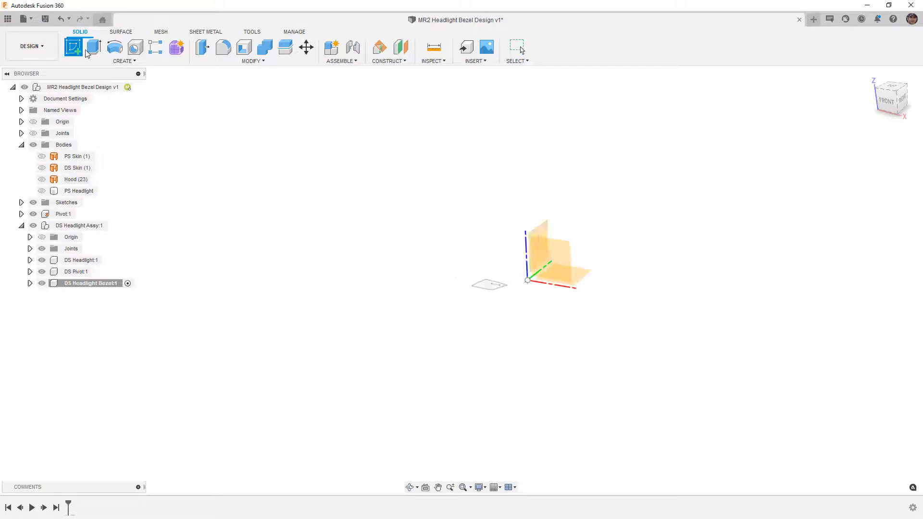
pyautogui.click(584, 267)
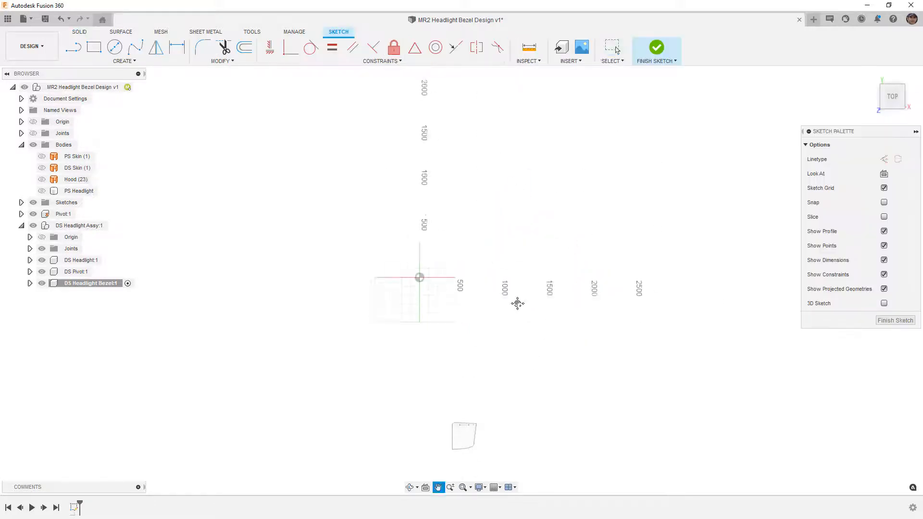
pyautogui.scroll(8, 478, 303)
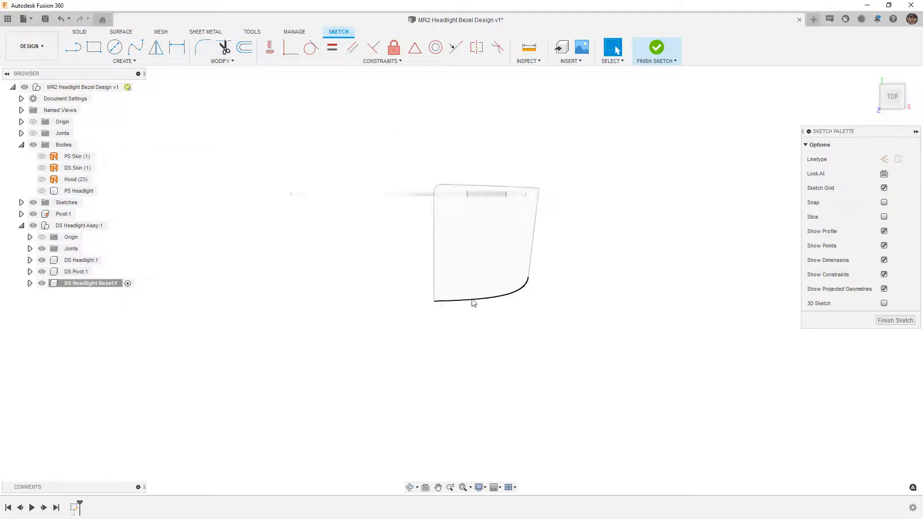
pyautogui.press('l')
pyautogui.click(414, 269)
pyautogui.click(573, 270)
# Dimension the line to 180 mm and shift it slightly within the headlight outline.
pyautogui.press('d')
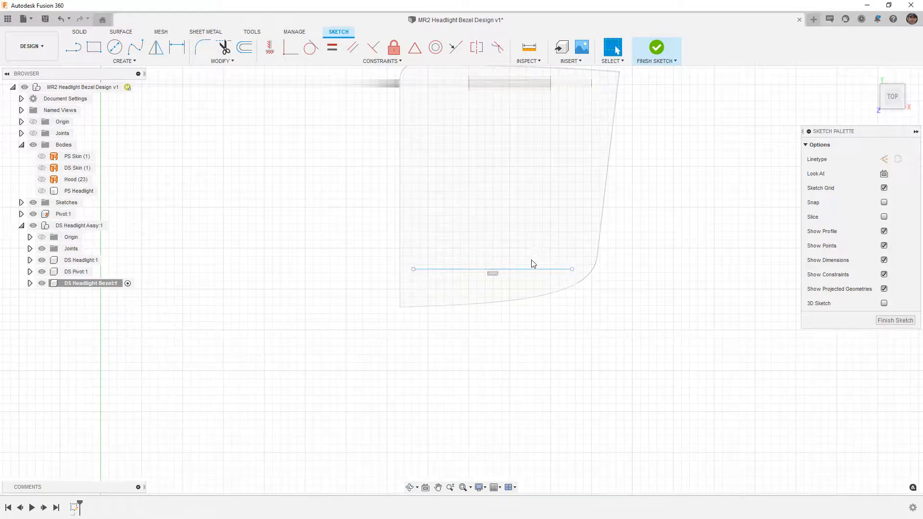
pyautogui.click(529, 269)
pyautogui.click(523, 251)
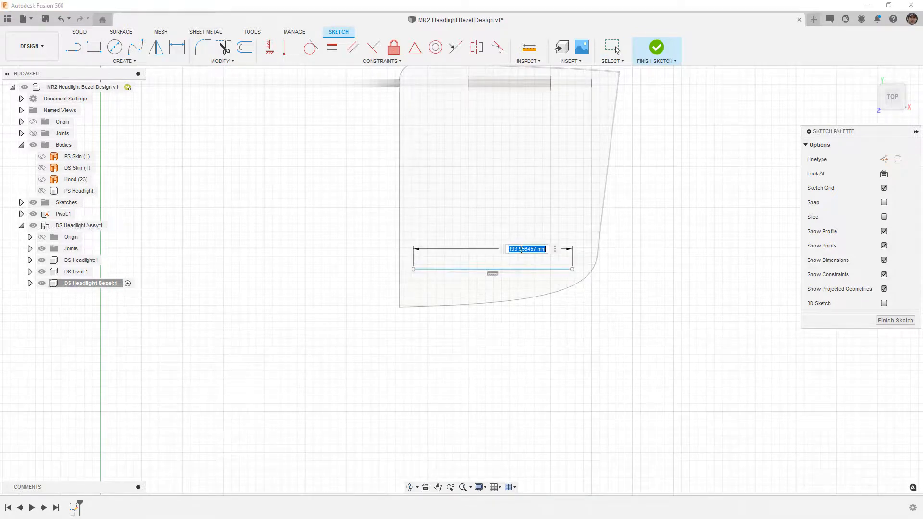
pyautogui.write('180')
pyautogui.press('Return')
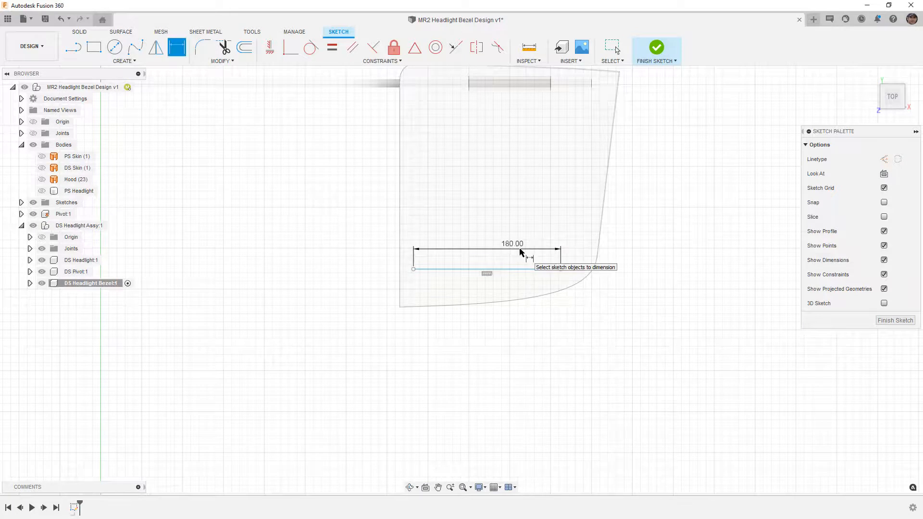
pyautogui.press('Escape')
pyautogui.moveTo(514, 273); pyautogui.dragTo(520, 270)
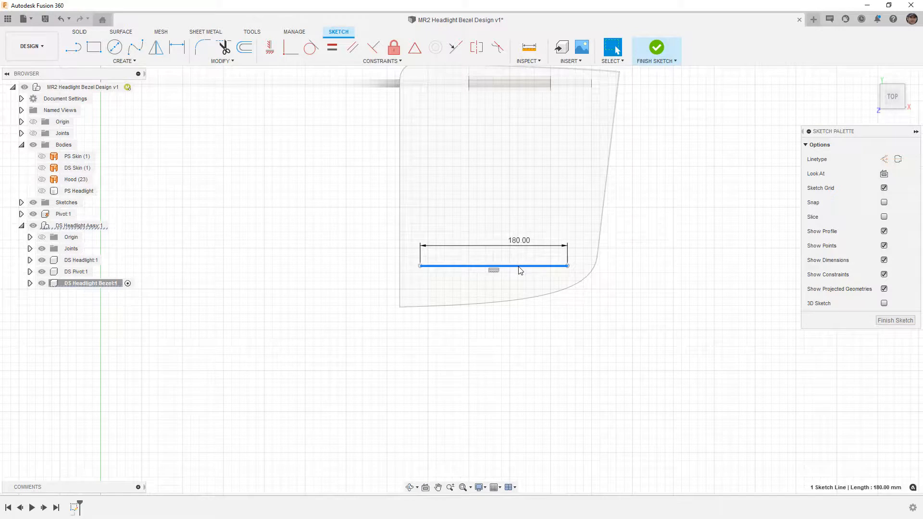
pyautogui.click(479, 331)
pyautogui.press('d')
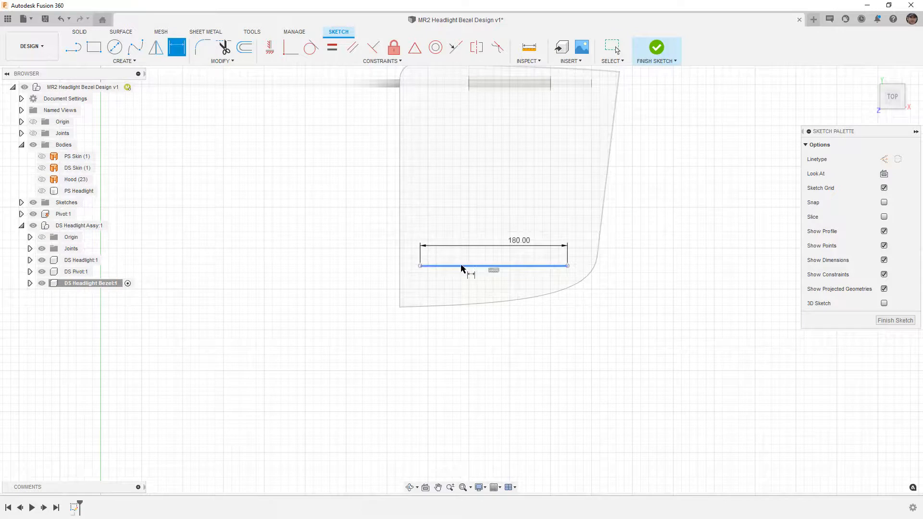
pyautogui.scroll(-2, 480, 285)
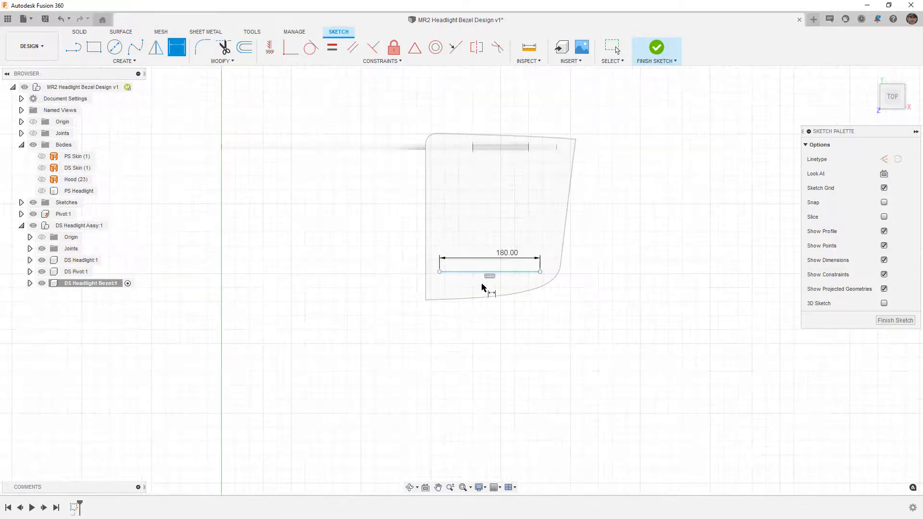
pyautogui.press('Escape')
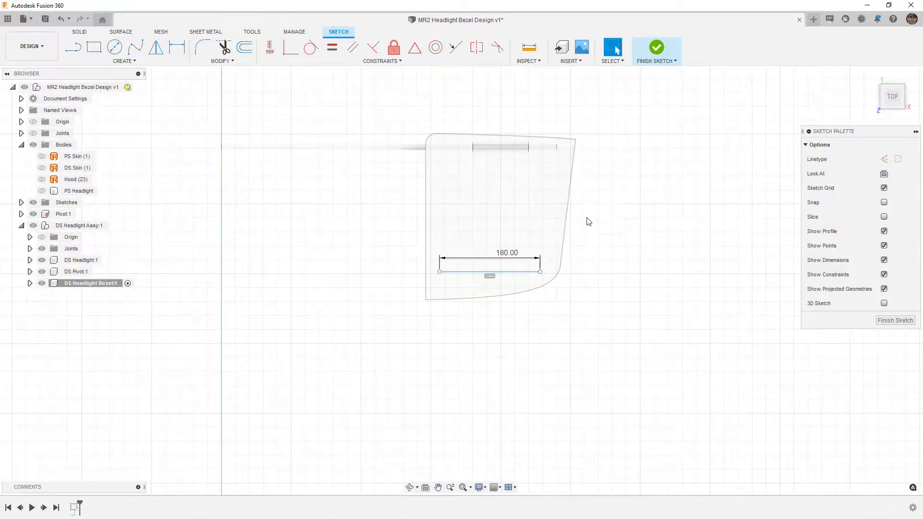
# Project the point where the headlight's slanted outer side meets the curved front corner into the sketch.
pyautogui.press('p')
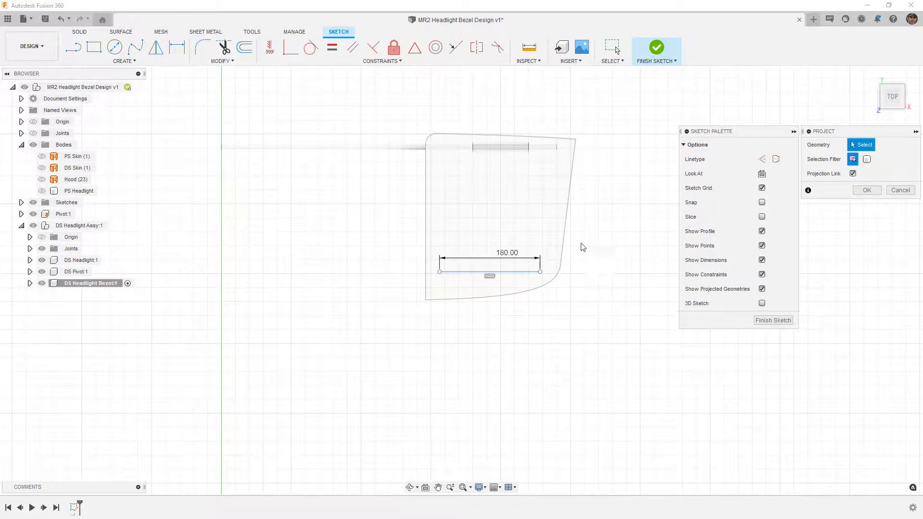
pyautogui.click(562, 268)
pyautogui.press('Return')
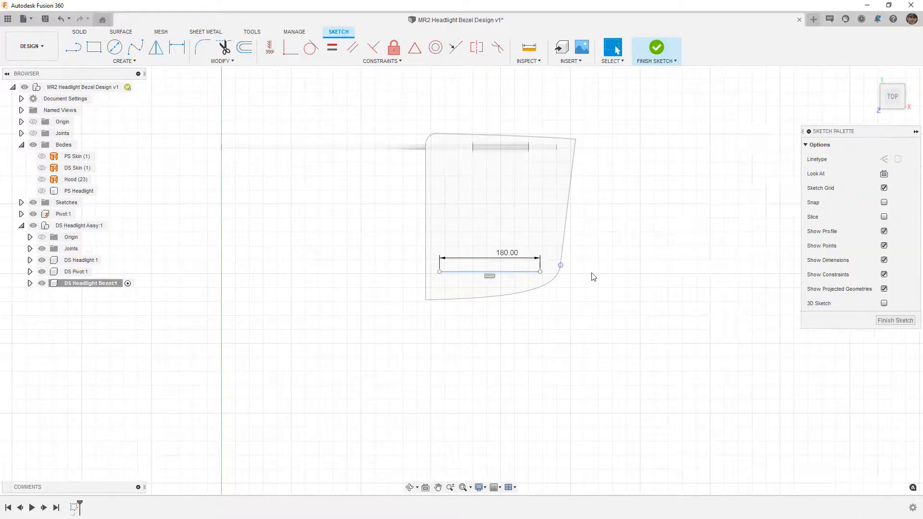
# Dimension the horizontal distance between the line's outer endpoint and the projected corner point to 35 mm.
pyautogui.scroll(3, 553, 278)
pyautogui.press('d')
pyautogui.click(532, 269)
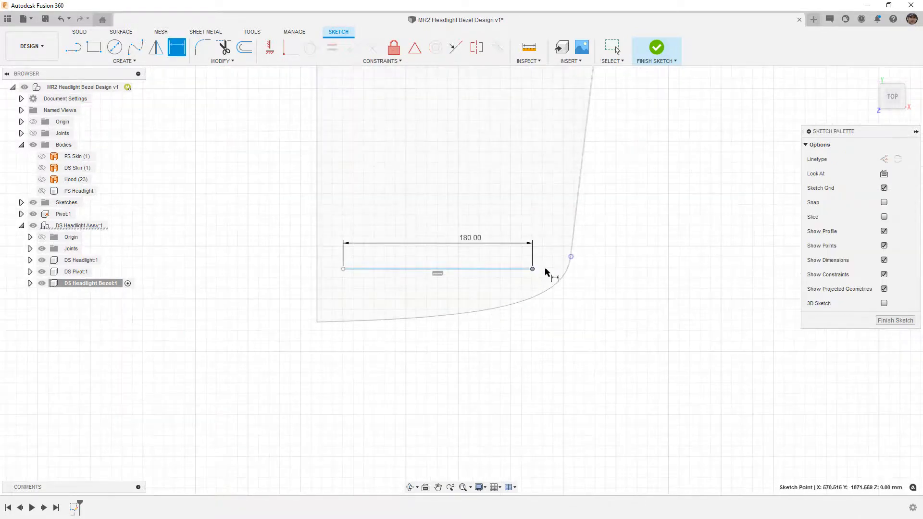
pyautogui.click(571, 257)
pyautogui.click(557, 308)
pyautogui.write('35')
pyautogui.press('Return')
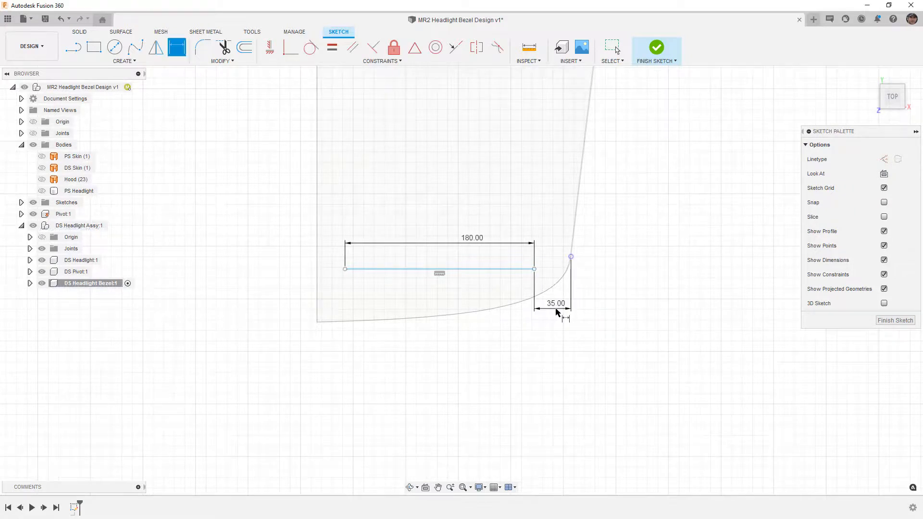
# Dimension the vertical distance between the line's outer endpoint and the projected corner point to 10 mm and finish the sketch.
pyautogui.click(534, 270)
pyautogui.click(571, 258)
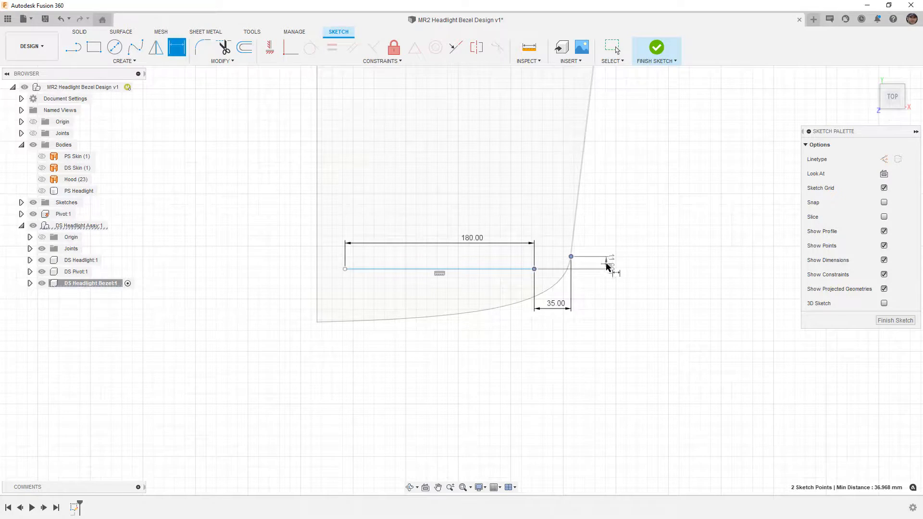
pyautogui.click(609, 262)
pyautogui.write('10')
pyautogui.press('Return')
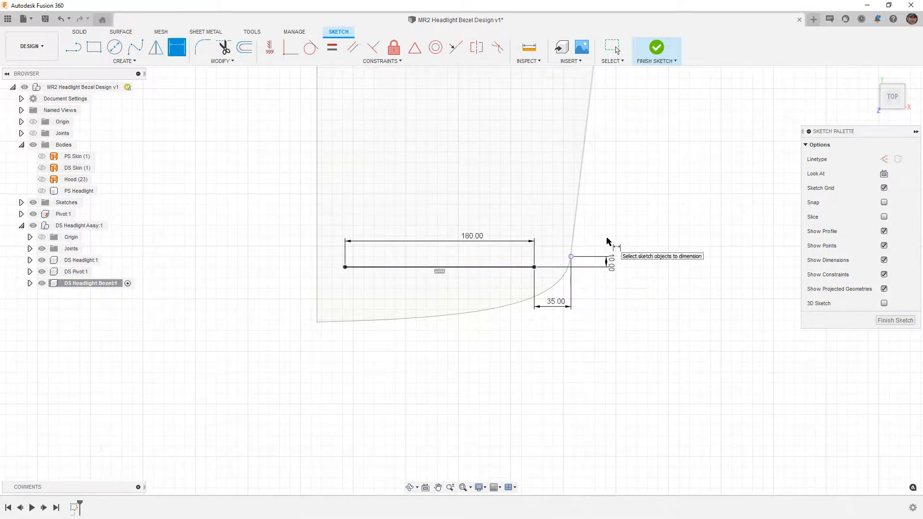
pyautogui.click(655, 51)
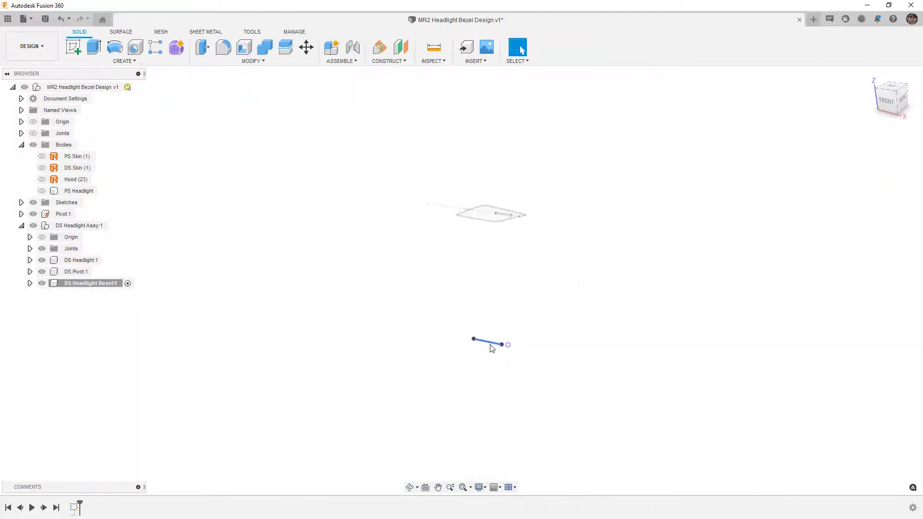
# Show the DS Skin body and set up a surface extrusion of the 180 mm line that starts at the DS Skin surface.
pyautogui.click(43, 168)
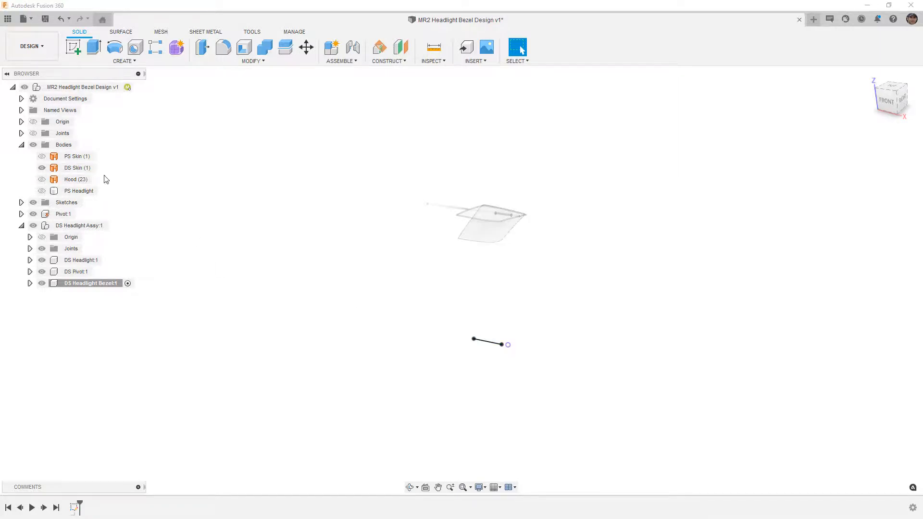
pyautogui.scroll(3, 511, 232)
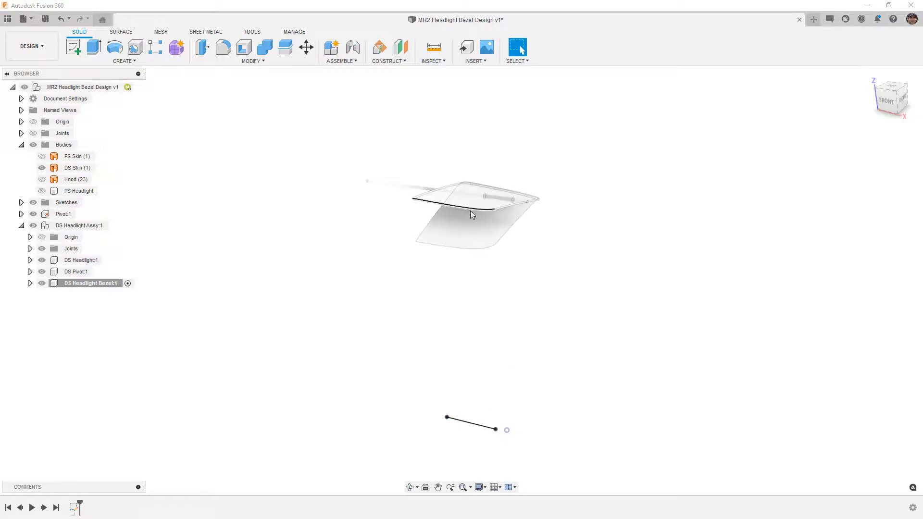
pyautogui.click(120, 32)
pyautogui.click(111, 47)
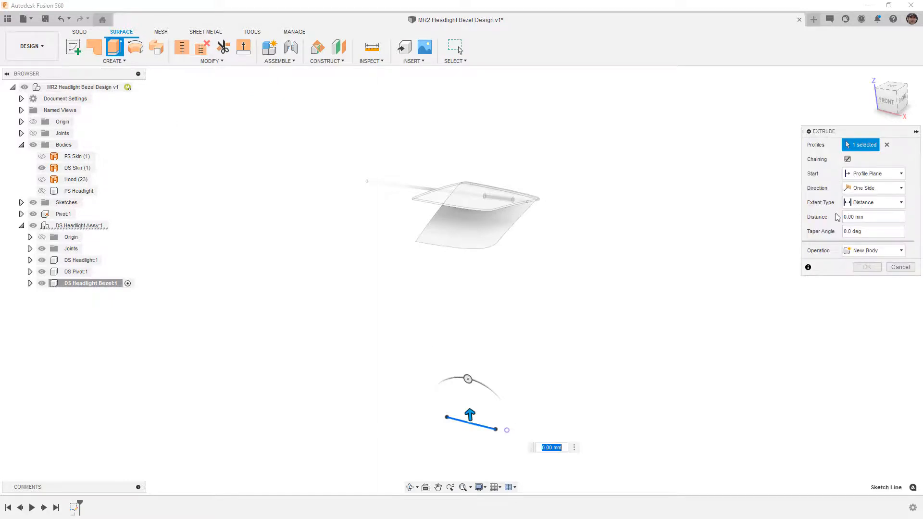
pyautogui.click(875, 175)
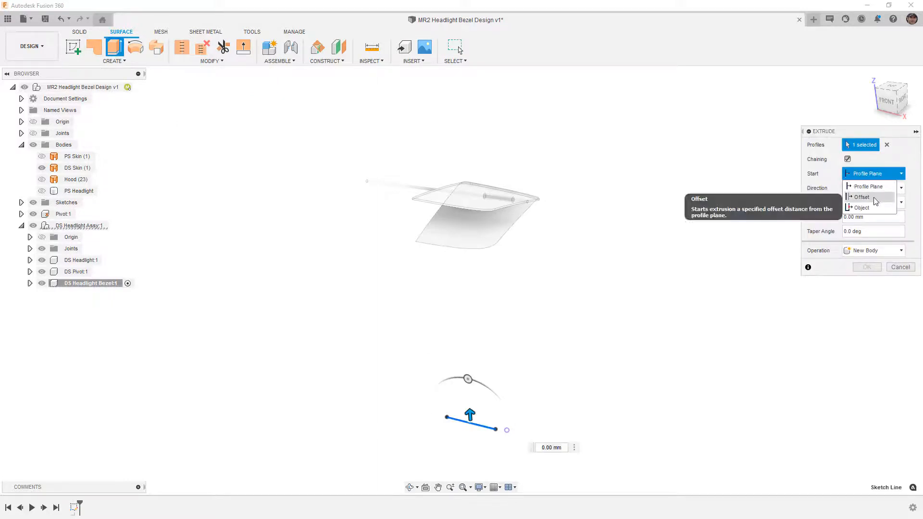
pyautogui.click(862, 208)
pyautogui.click(475, 231)
# Extrude the line up to the underside face of the driver-side headlight as a new surface body.
pyautogui.click(875, 231)
pyautogui.click(861, 250)
pyautogui.keyDown('shift'); pyautogui.moveTo(540, 221); pyautogui.dragTo(531, 209, button='middle'); pyautogui.keyUp('shift')
pyautogui.keyDown('shift'); pyautogui.moveTo(470, 184); pyautogui.dragTo(467, 187, button='middle'); pyautogui.keyUp('shift')
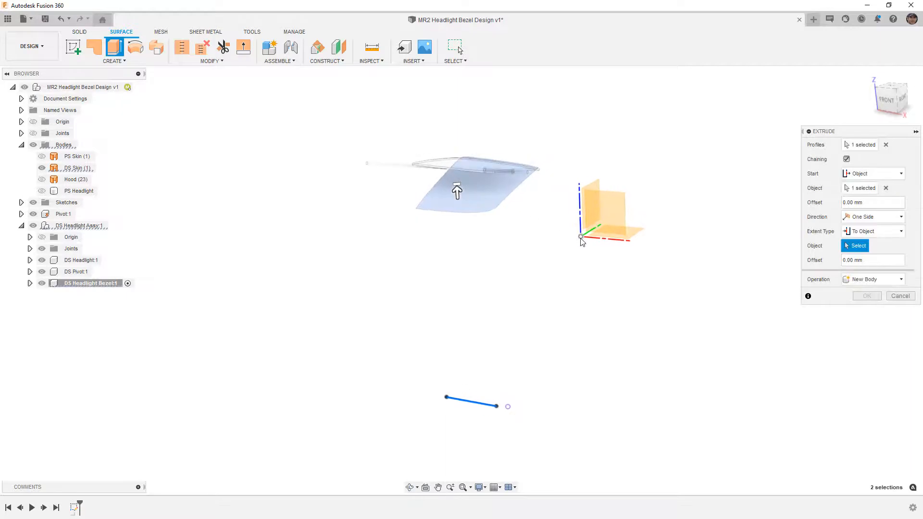
pyautogui.click(463, 175)
pyautogui.moveTo(462, 186)
pyautogui.keyDown('shift'); pyautogui.mouseDown(button='middle')
pyautogui.moveTo(469, 185)
pyautogui.moveTo(432, 179)
pyautogui.moveTo(466, 195)
pyautogui.moveTo(461, 183)
pyautogui.moveTo(458, 194)
pyautogui.mouseUp(button='middle'); pyautogui.keyUp('shift')
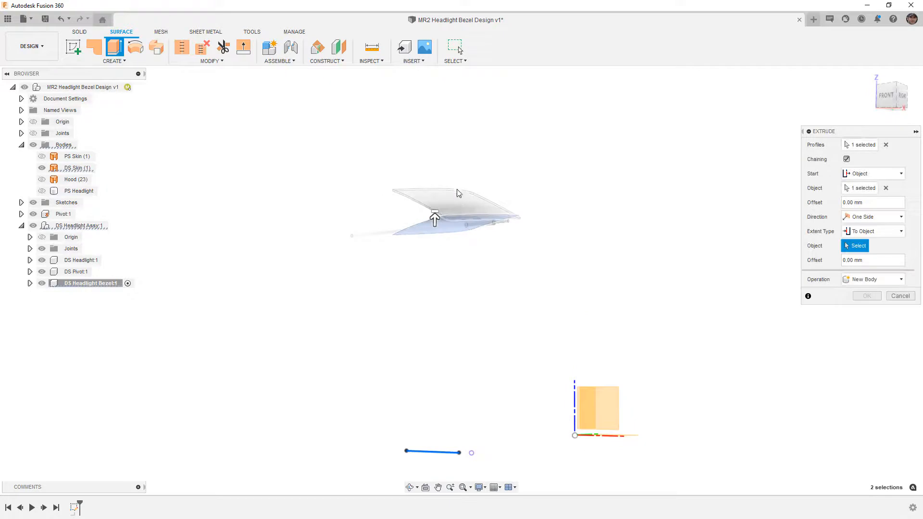
pyautogui.scroll(3, 465, 218)
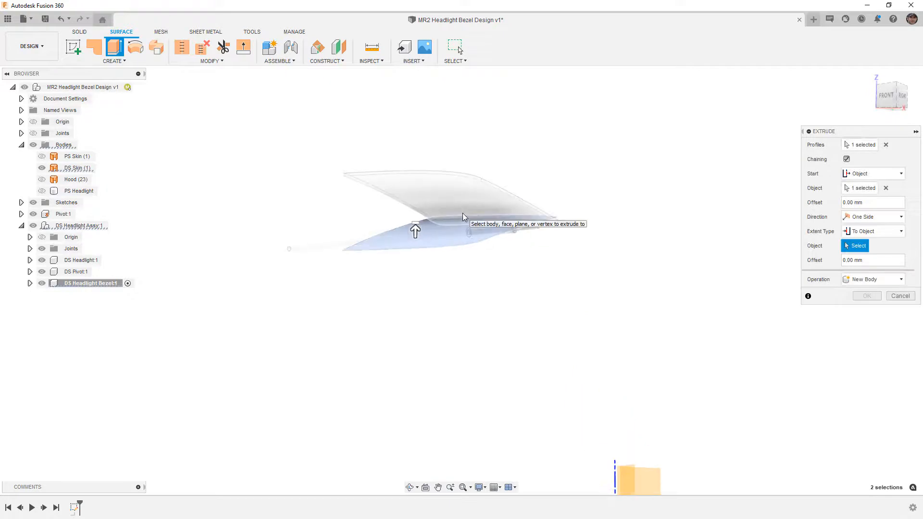
pyautogui.click(433, 190)
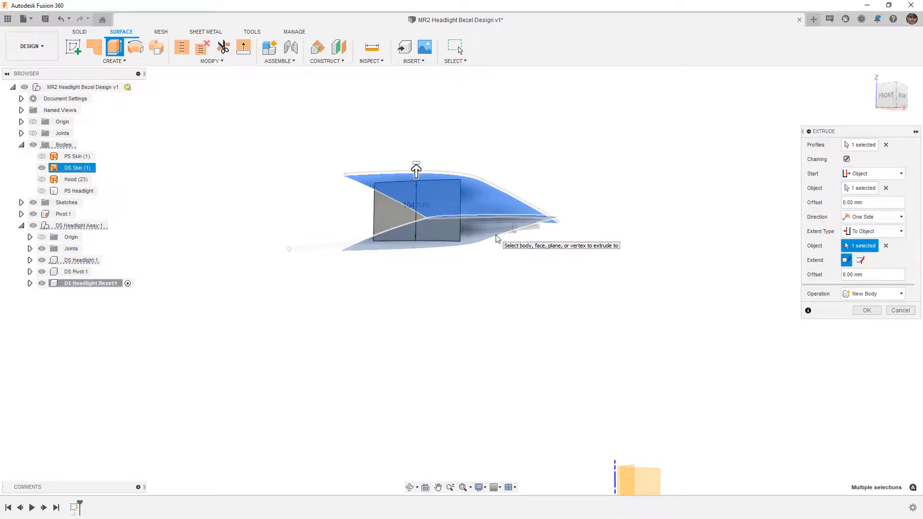
pyautogui.click(868, 312)
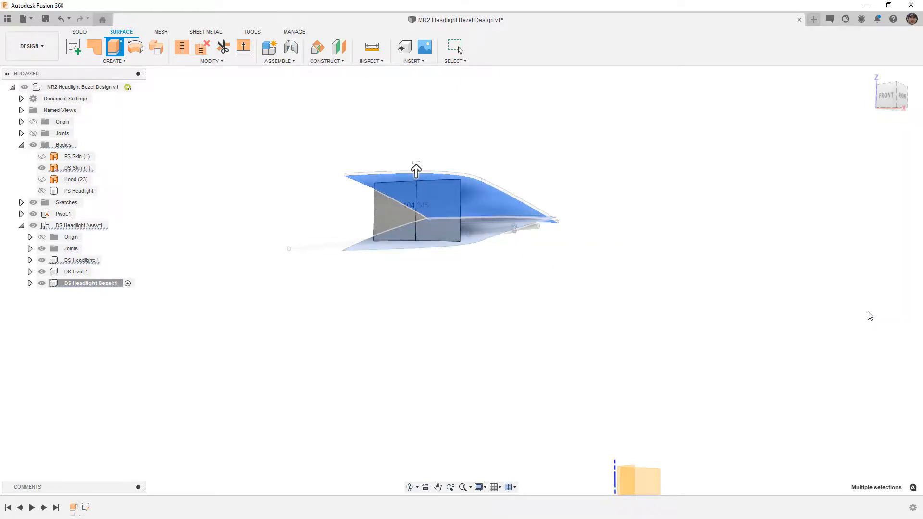
# Extend the outer vertical edge of the extruded surface 180 mm towards the rear with the Perpendicular type.
pyautogui.moveTo(635, 296)
pyautogui.keyDown('shift'); pyautogui.mouseDown(button='middle')
pyautogui.moveTo(606, 290)
pyautogui.moveTo(632, 295)
pyautogui.mouseUp(button='middle'); pyautogui.keyUp('shift')
pyautogui.scroll(5, 469, 221)
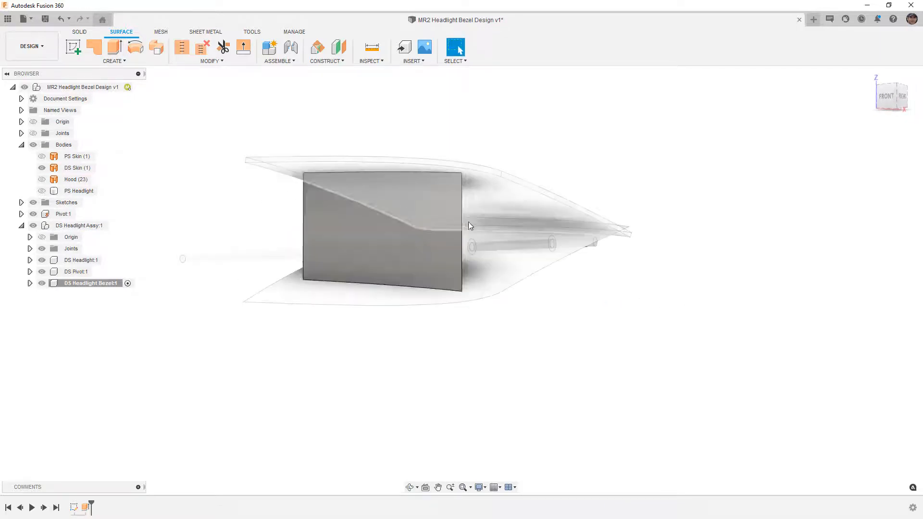
pyautogui.click(244, 47)
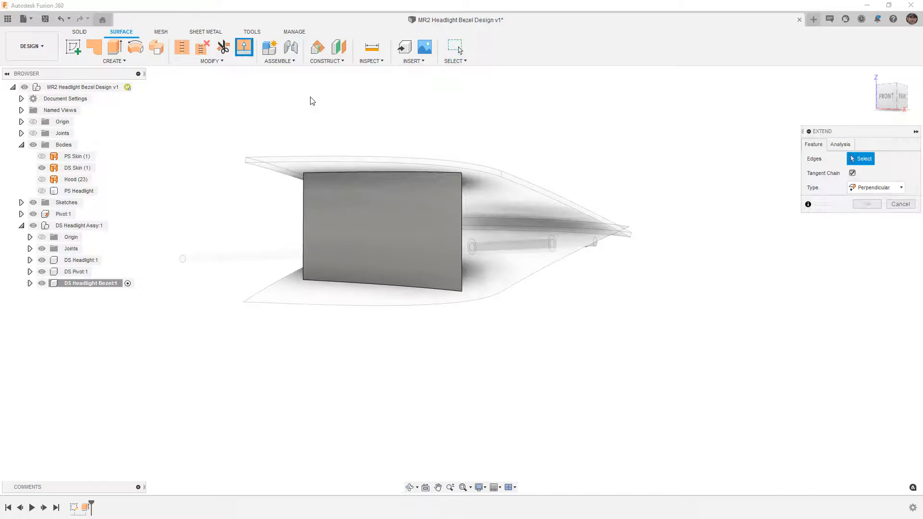
pyautogui.click(462, 199)
pyautogui.moveTo(457, 195); pyautogui.dragTo(557, 212)
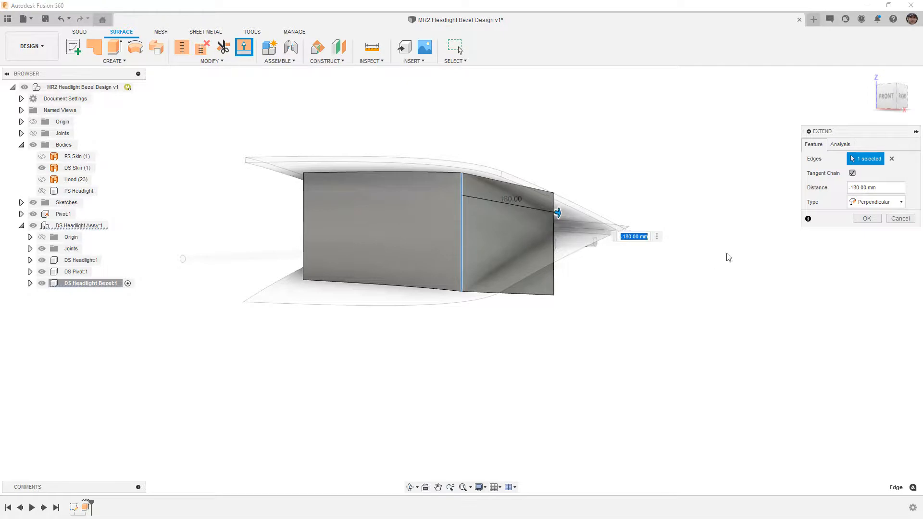
pyautogui.click(867, 219)
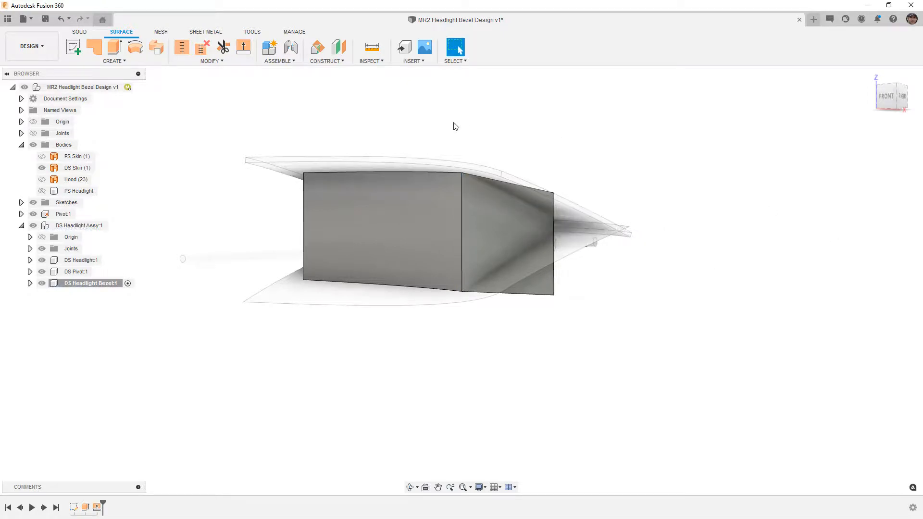
# Trim off the part of the extended side surface that sticks out above the headlight, using the headlight's underside face as trim tool.
pyautogui.click(30, 283)
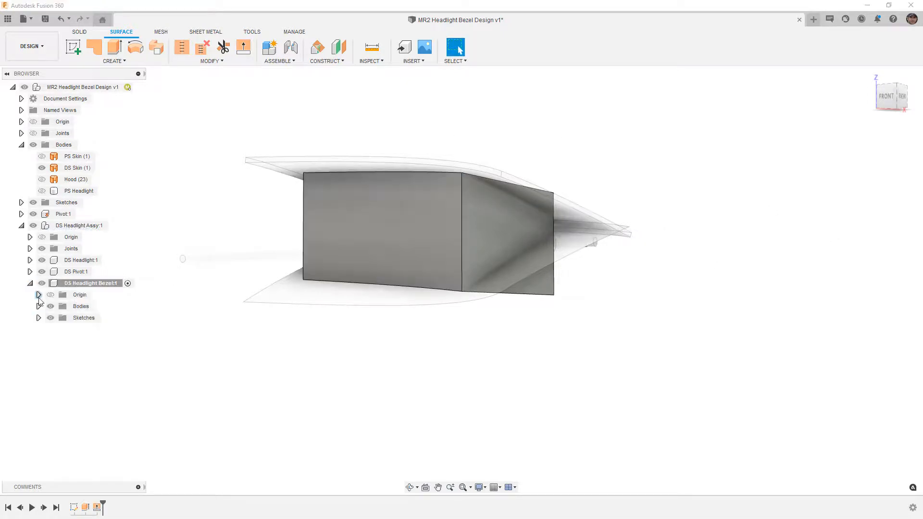
pyautogui.click(38, 306)
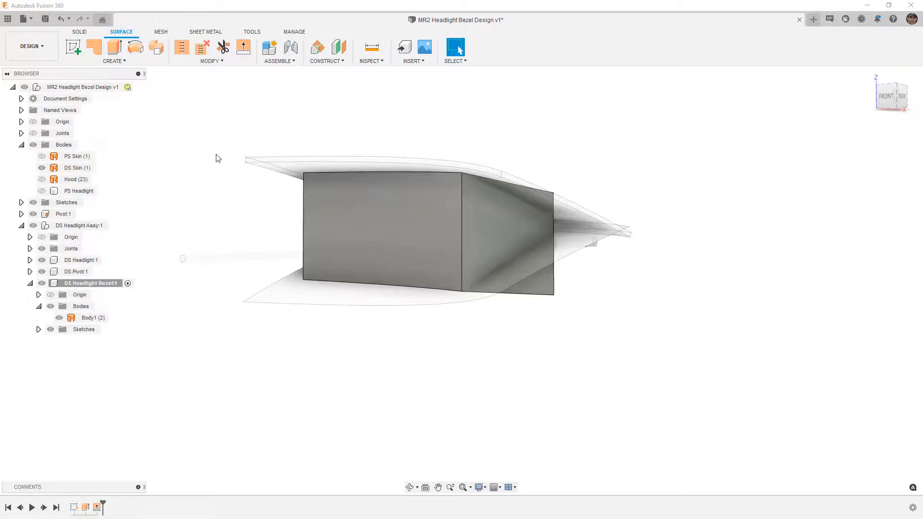
pyautogui.click(224, 47)
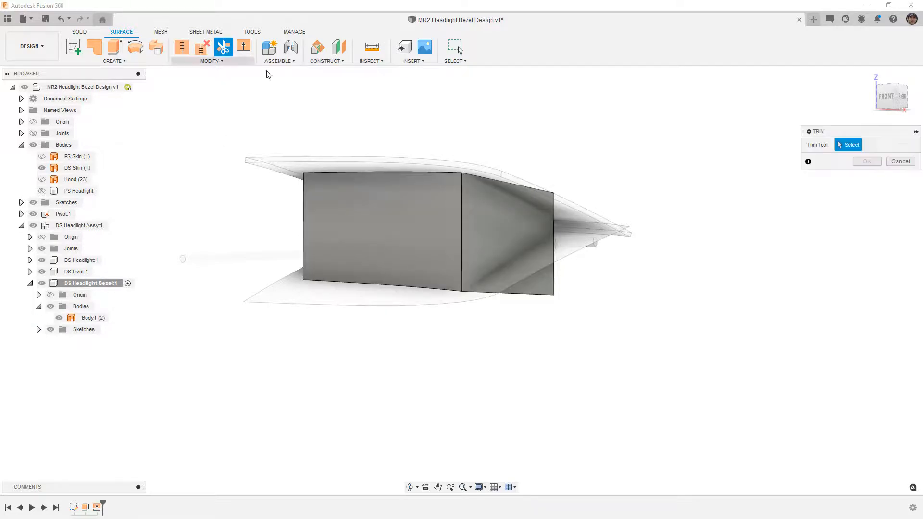
pyautogui.click(551, 198)
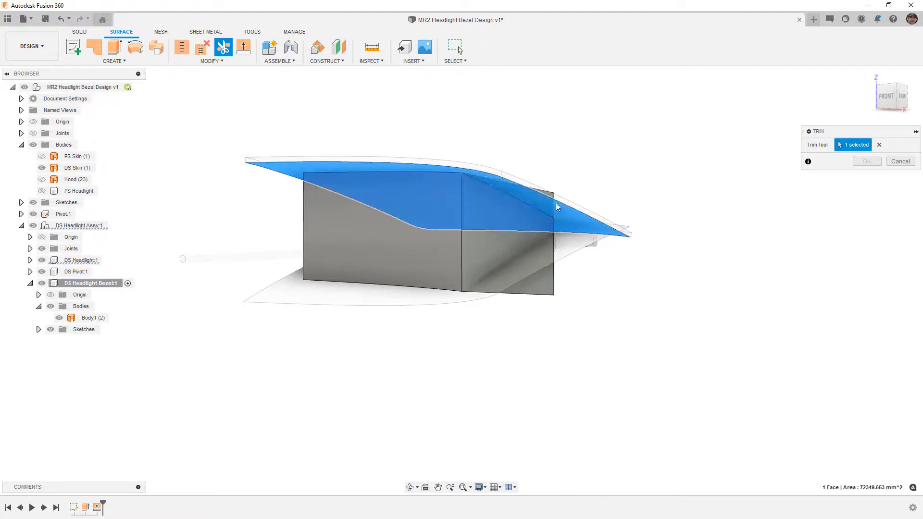
pyautogui.click(552, 198)
pyautogui.click(864, 162)
# Trim off the part of the side surface that lies below the skin, using DS Skin as trim tool.
pyautogui.moveTo(794, 303); pyautogui.dragTo(792, 261, button='right')
pyautogui.click(569, 251)
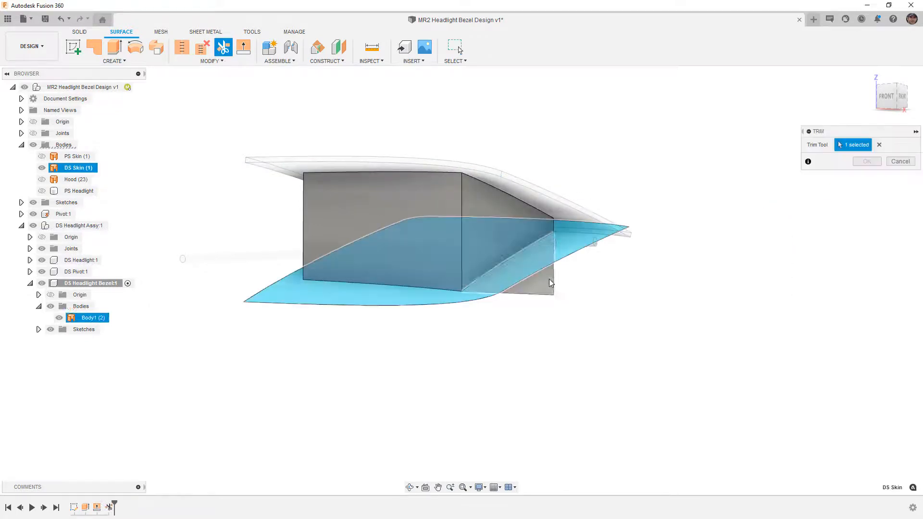
pyautogui.click(867, 161)
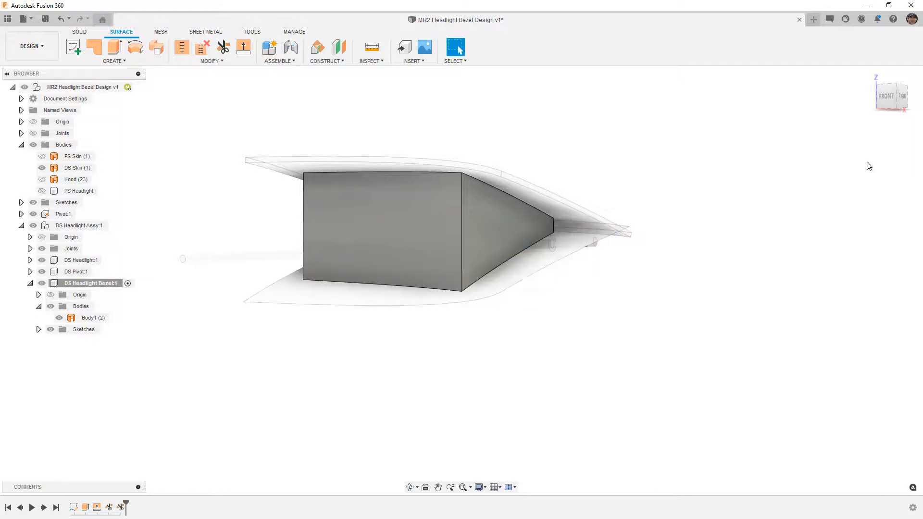
# Show the Hood body and check the bezel surface against it in the side view and from the front.
pyautogui.click(903, 99)
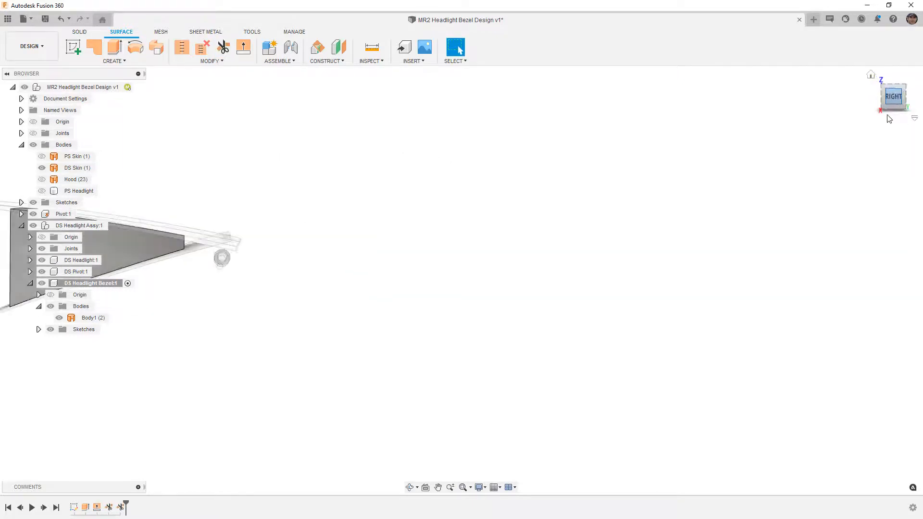
pyautogui.click(41, 179)
pyautogui.moveTo(352, 215); pyautogui.dragTo(373, 291)
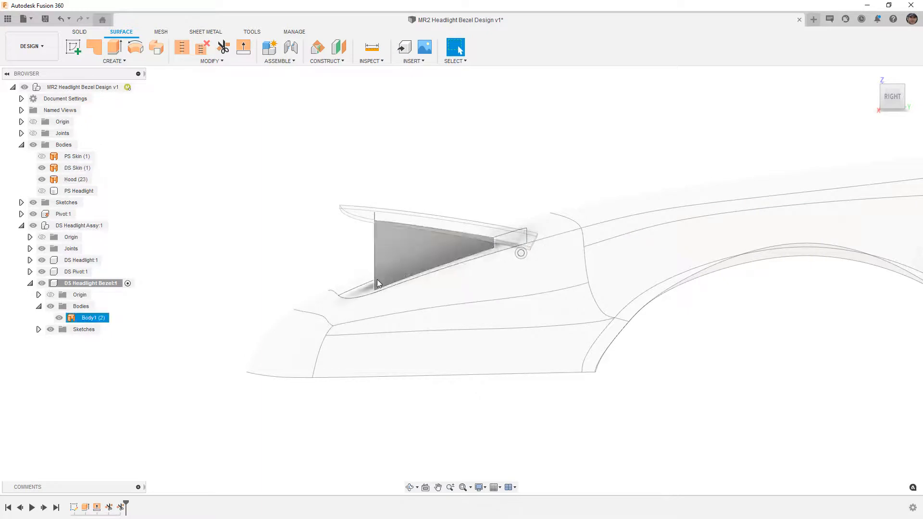
pyautogui.keyDown('shift'); pyautogui.moveTo(371, 299); pyautogui.dragTo(445, 300, button='middle'); pyautogui.keyUp('shift')
pyautogui.moveTo(303, 268); pyautogui.dragTo(480, 260, button='middle')
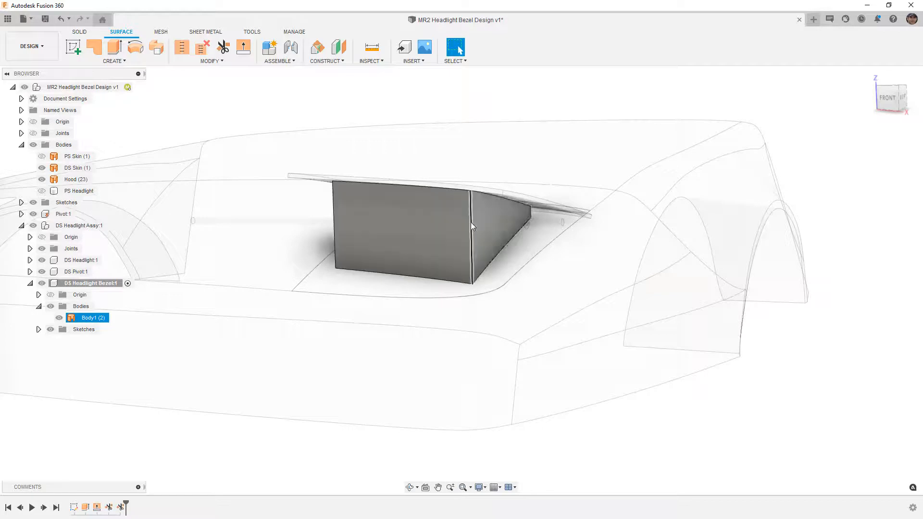
# Create a sketch on the front face of the bezel surface.
pyautogui.click(397, 227)
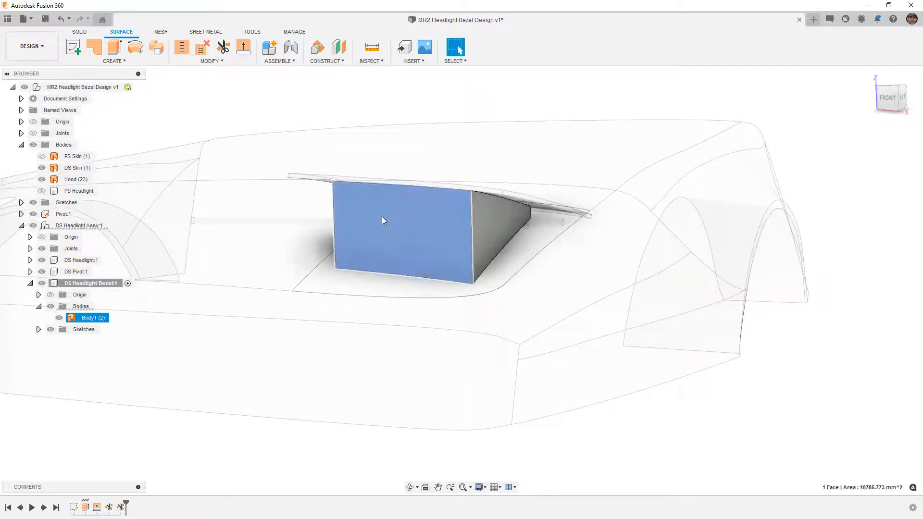
pyautogui.rightClick(394, 224)
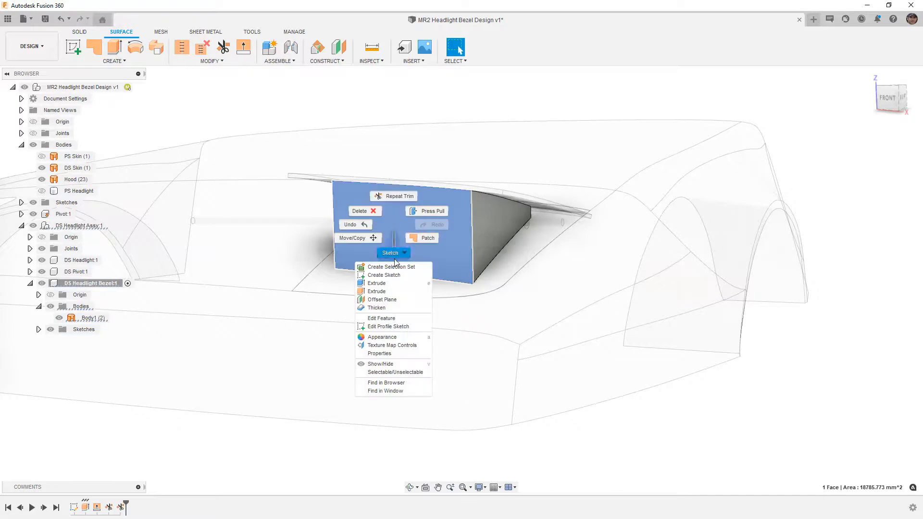
pyautogui.click(395, 275)
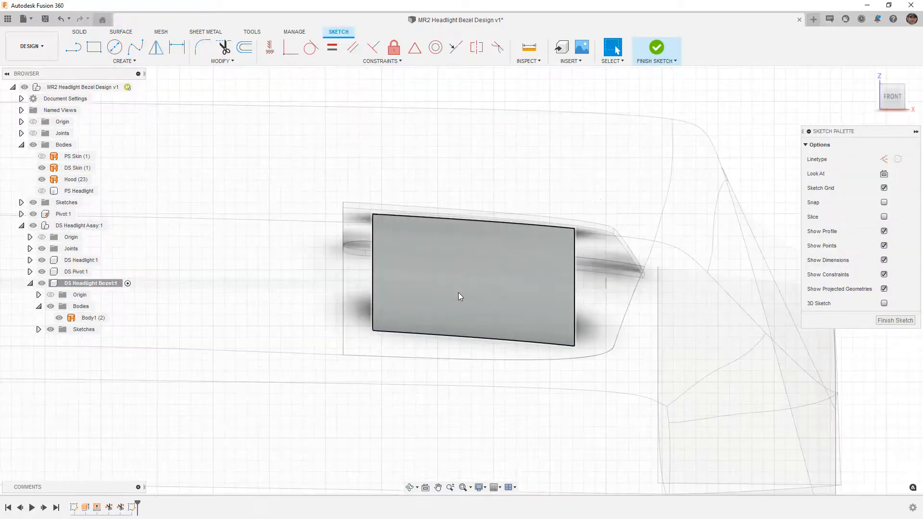
# Draw two circles side by side on the front face, the outer one about 53 mm in diameter, and shift both centres slightly outward.
pyautogui.press('c')
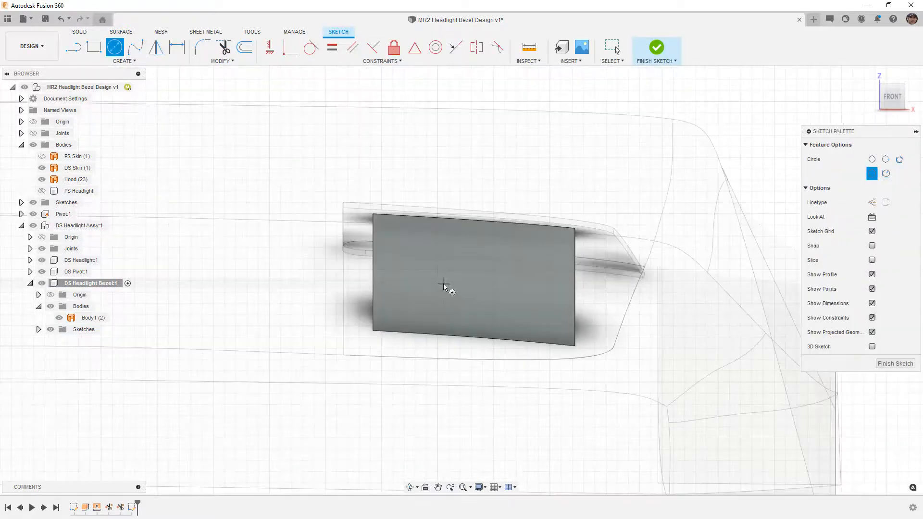
pyautogui.click(422, 273)
pyautogui.click(511, 273)
pyautogui.click(526, 295)
pyautogui.press('Escape')
pyautogui.moveTo(512, 272); pyautogui.dragTo(517, 278)
pyautogui.moveTo(422, 272); pyautogui.dragTo(434, 272)
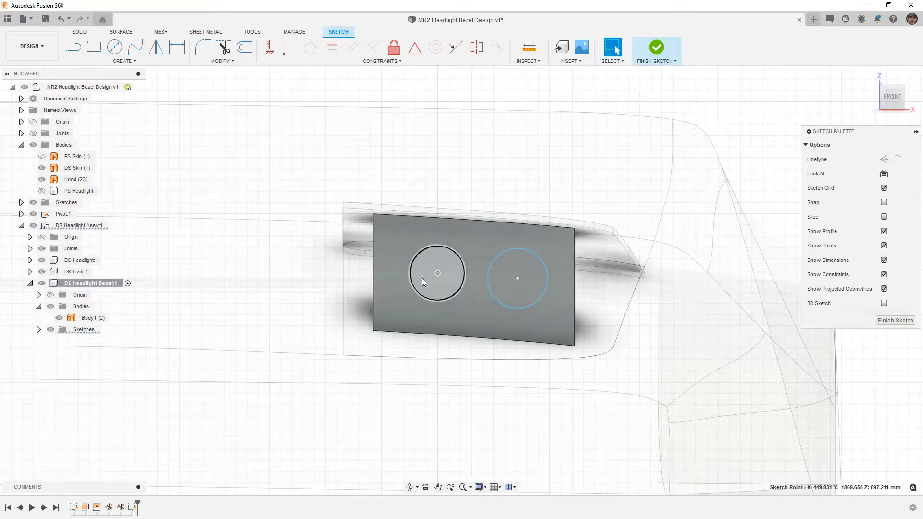
# Dimension the diameters of both circles to 50 mm.
pyautogui.click(422, 278)
pyautogui.press('d')
pyautogui.click(451, 297)
pyautogui.click(458, 192)
pyautogui.write('5')
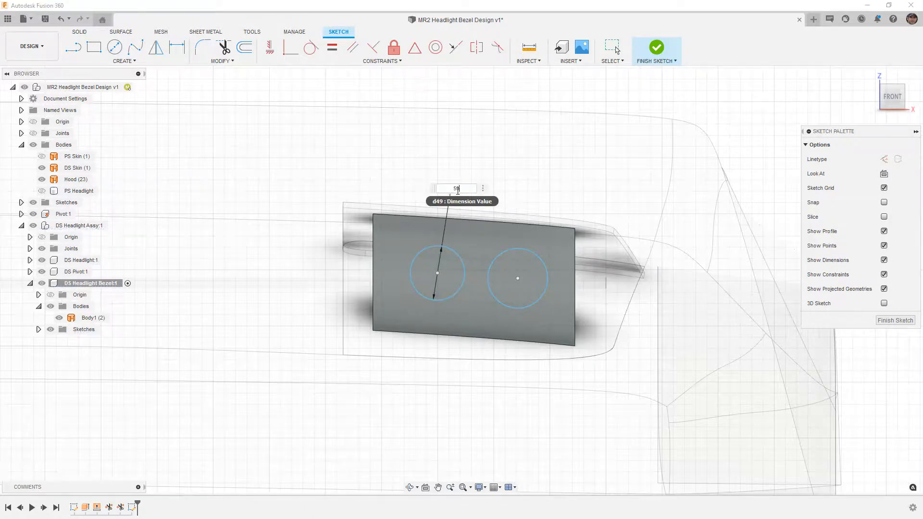
pyautogui.write('0')
pyautogui.press('Return')
pyautogui.click(514, 249)
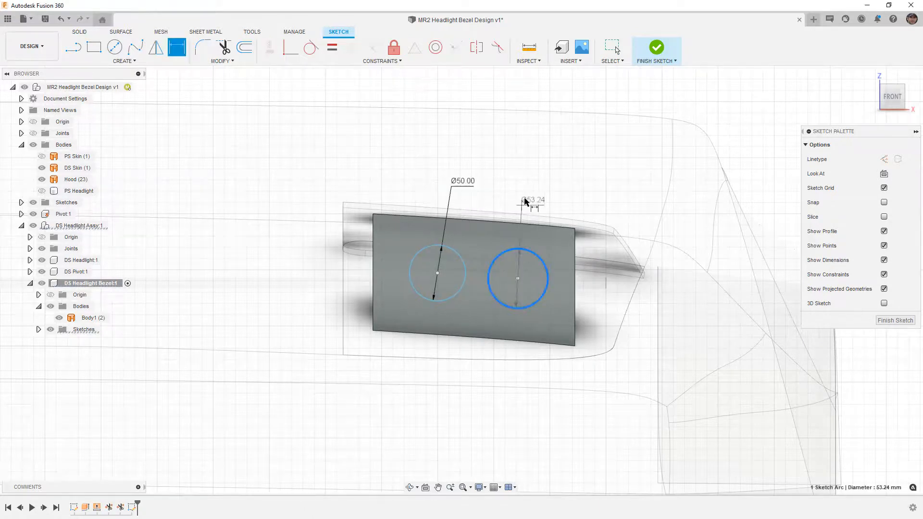
pyautogui.click(531, 188)
pyautogui.write('50')
pyautogui.press('Return')
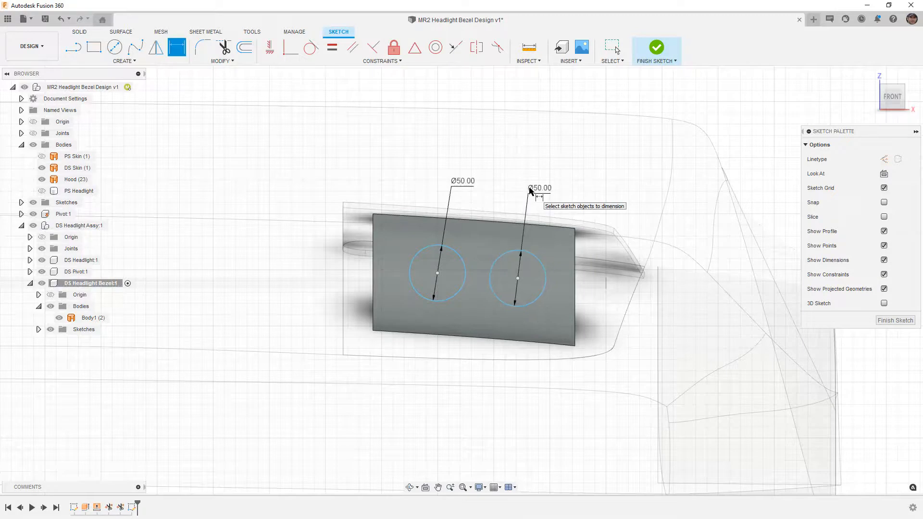
# Link the outer circle's diameter to the inner circle's diameter dimension.
pyautogui.doubleClick(539, 189)
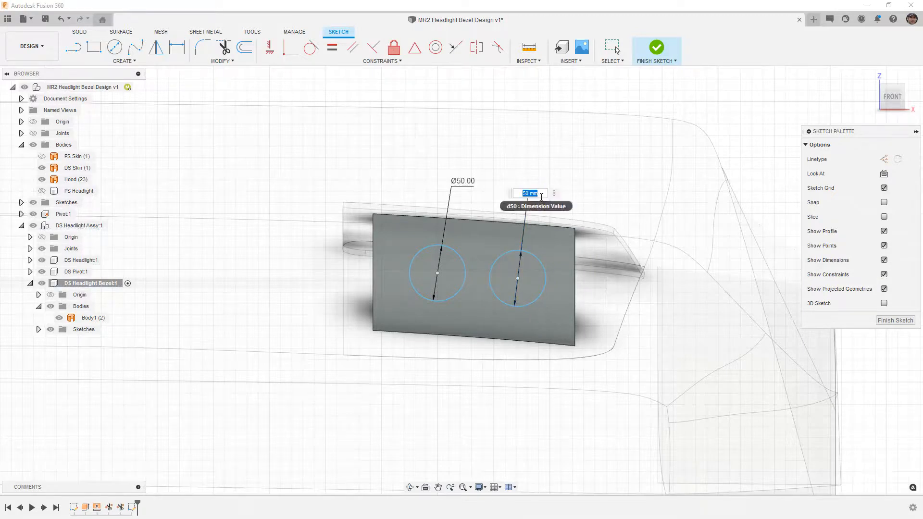
pyautogui.click(468, 185)
pyautogui.press('Return')
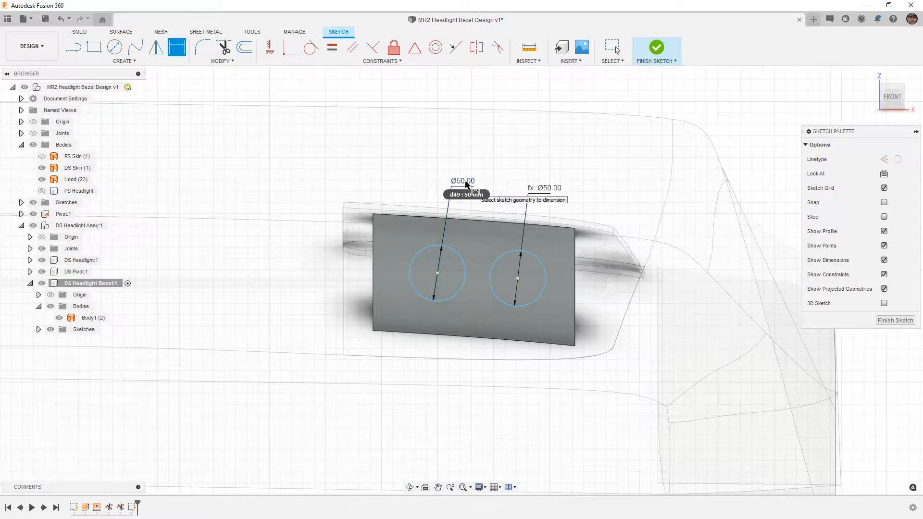
# Set the inner circle's driving diameter to 55 mm.
pyautogui.doubleClick(466, 184)
pyautogui.press('Return')
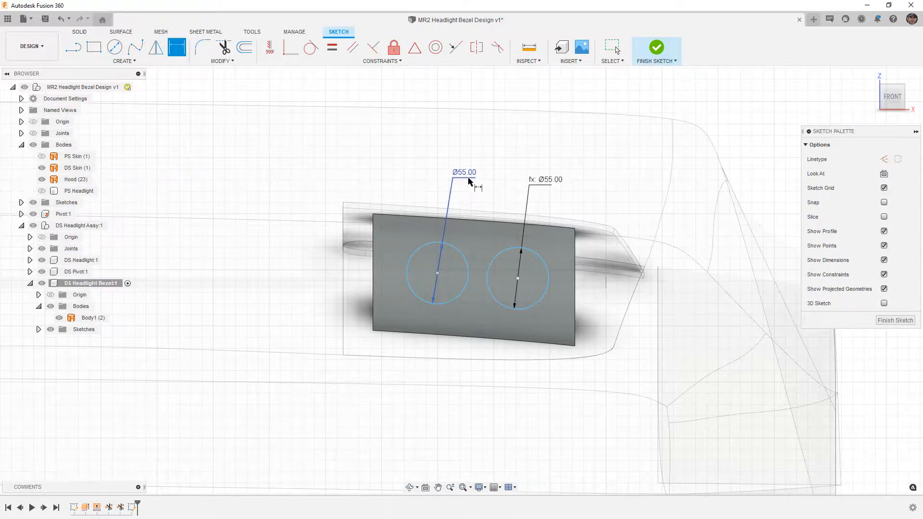
# Offset the outer circle's linked diameter with the expression d49 -5 and set the inner circle's diameter to 75 mm.
pyautogui.doubleClick(546, 180)
pyautogui.click(543, 184)
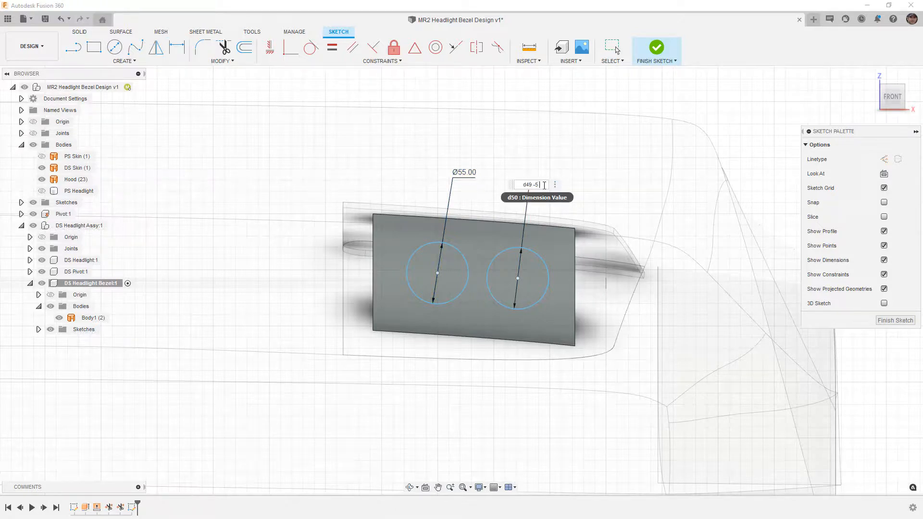
pyautogui.press('Return')
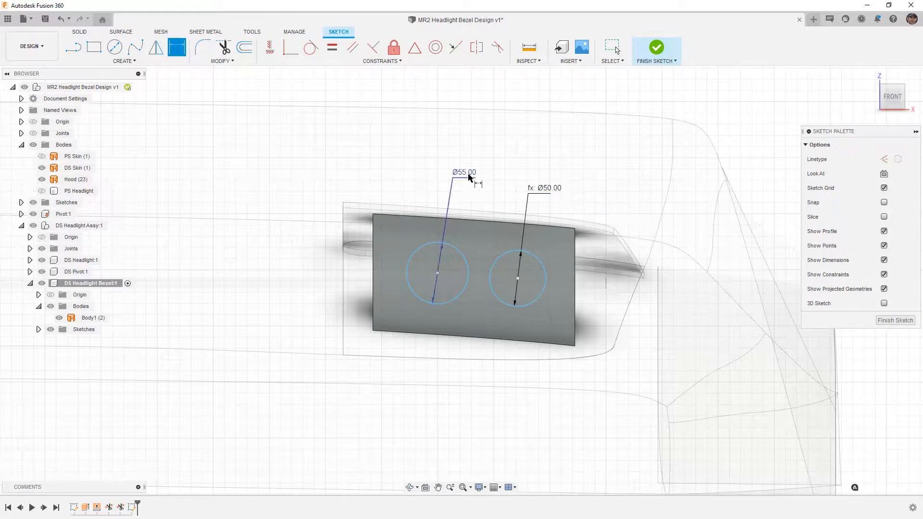
pyautogui.click(468, 177)
pyautogui.write('75')
pyautogui.press('Return')
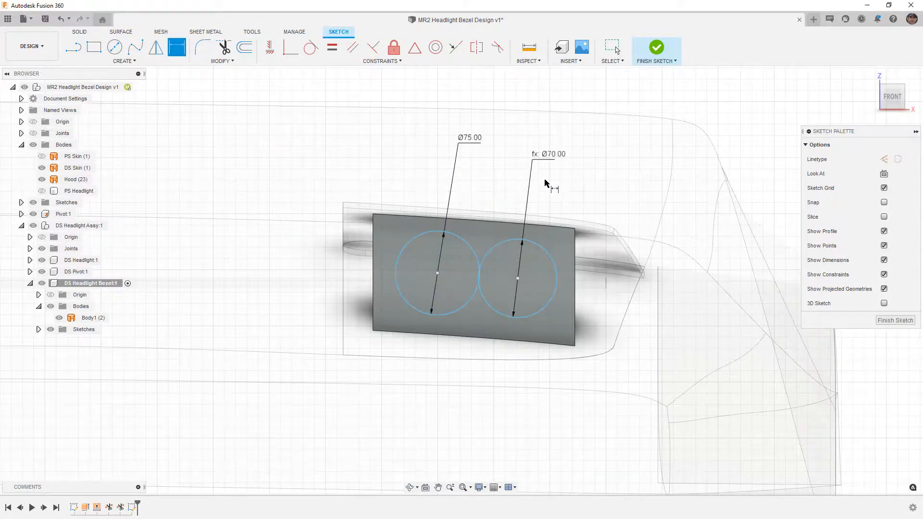
# Set the inner circle's diameter back to 55 mm and remove the -5 offset from the outer circle's diameter expression.
pyautogui.doubleClick(471, 139)
pyautogui.write('5')
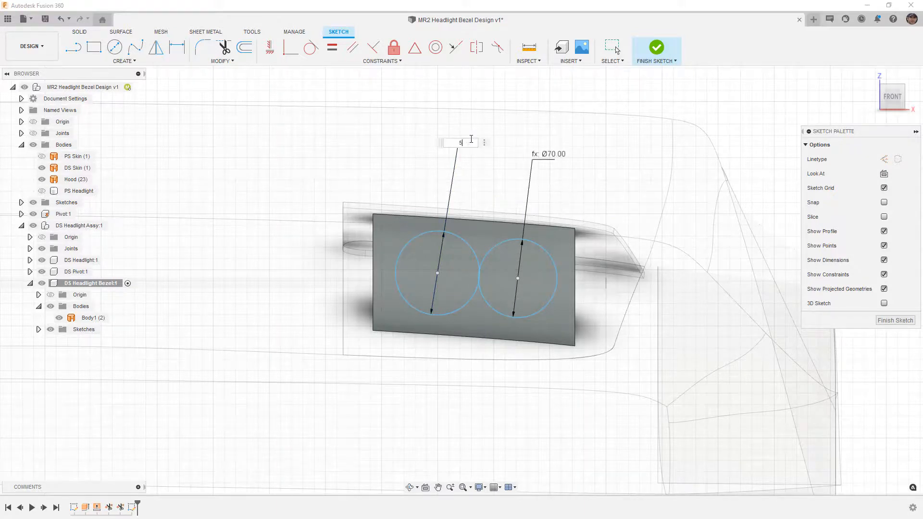
pyautogui.write('5')
pyautogui.press('Return')
pyautogui.doubleClick(545, 190)
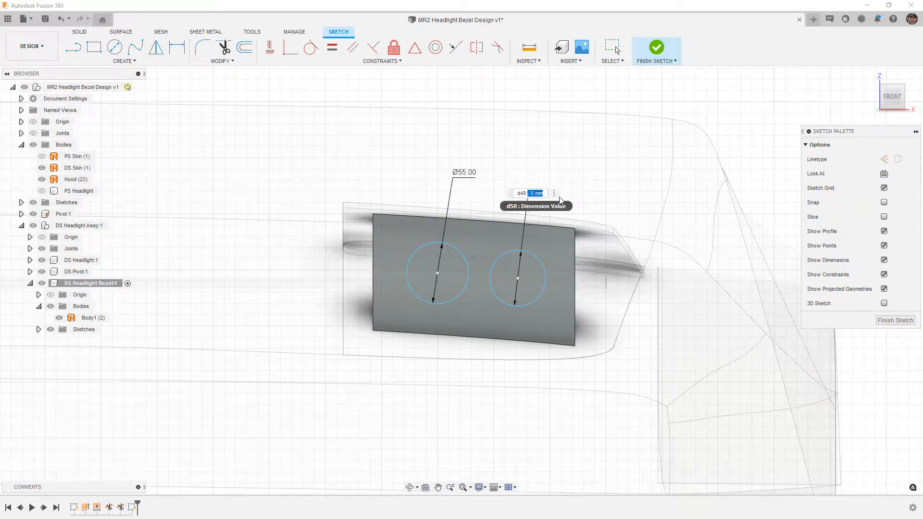
pyautogui.press('Return')
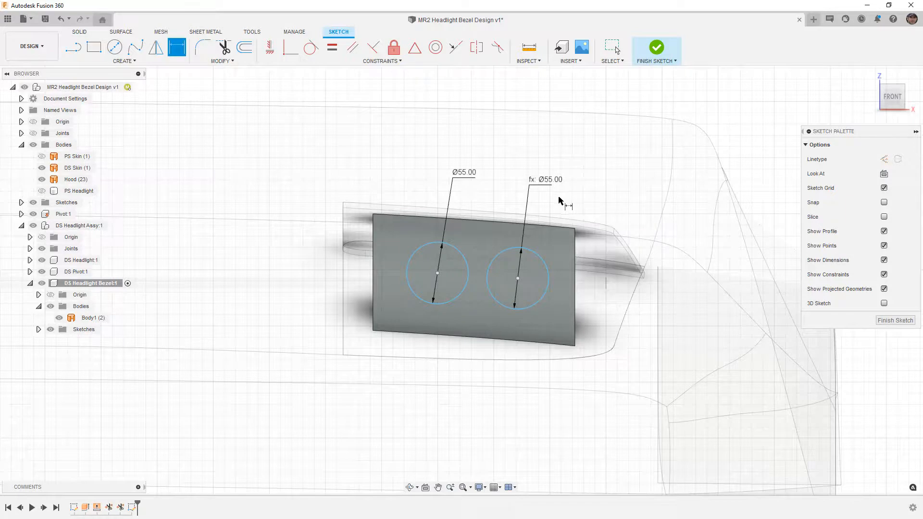
# Shift the inner circle's centre slightly inward and the outer circle's centre slightly down on the bezel face.
pyautogui.click(437, 275)
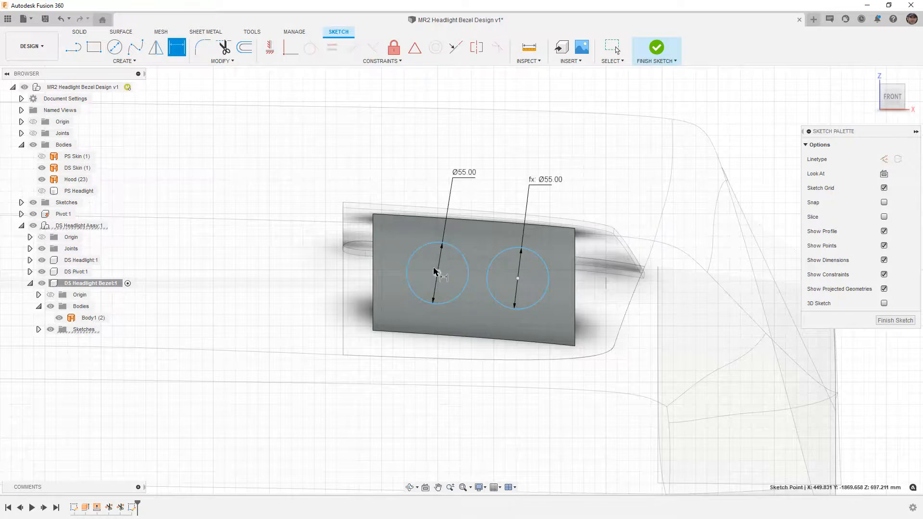
pyautogui.press('Escape')
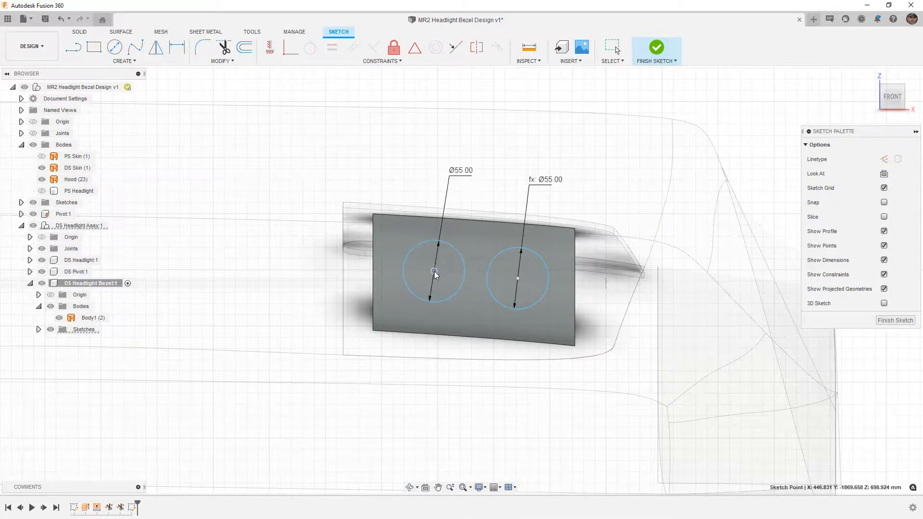
pyautogui.moveTo(519, 281); pyautogui.dragTo(518, 288)
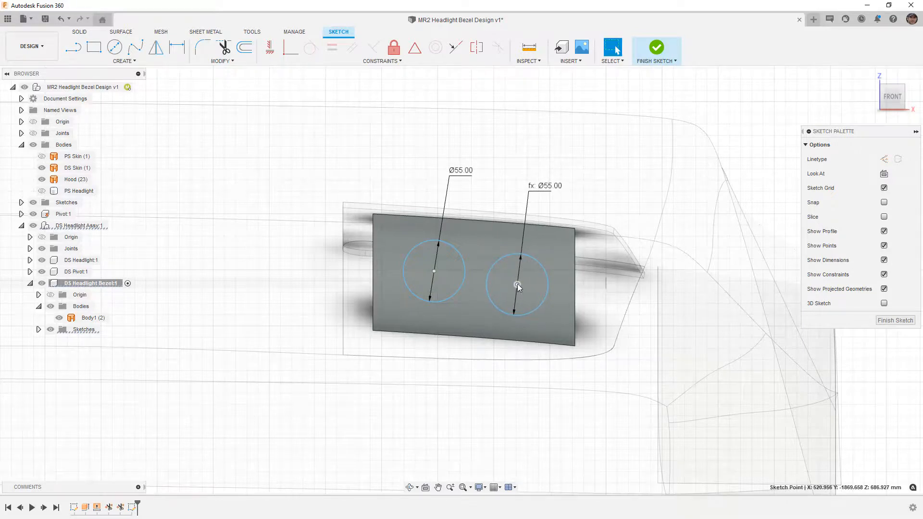
pyautogui.moveTo(434, 271); pyautogui.dragTo(431, 271)
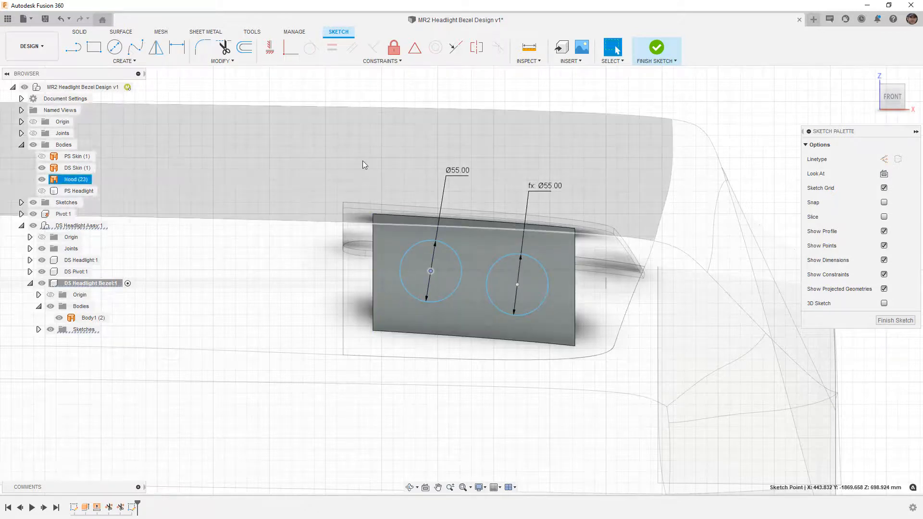
pyautogui.click(378, 78)
# Draw a line from the midpoint of each side edge of the front face to the centre of its nearest circle.
pyautogui.click(78, 48)
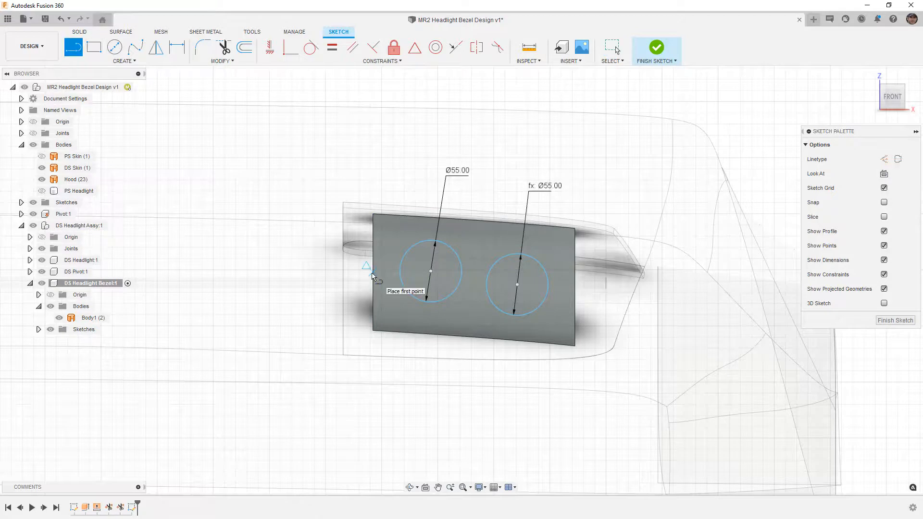
pyautogui.click(373, 273)
pyautogui.click(431, 271)
pyautogui.click(431, 295)
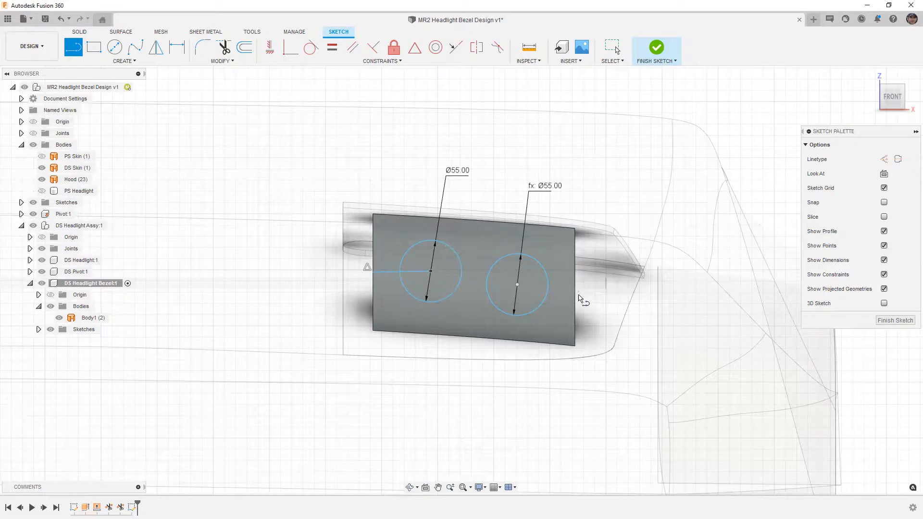
pyautogui.click(575, 287)
pyautogui.click(517, 285)
pyautogui.press('Escape')
# Constrain both edge-to-centre lines horizontal and convert them to construction lines.
pyautogui.click(270, 48)
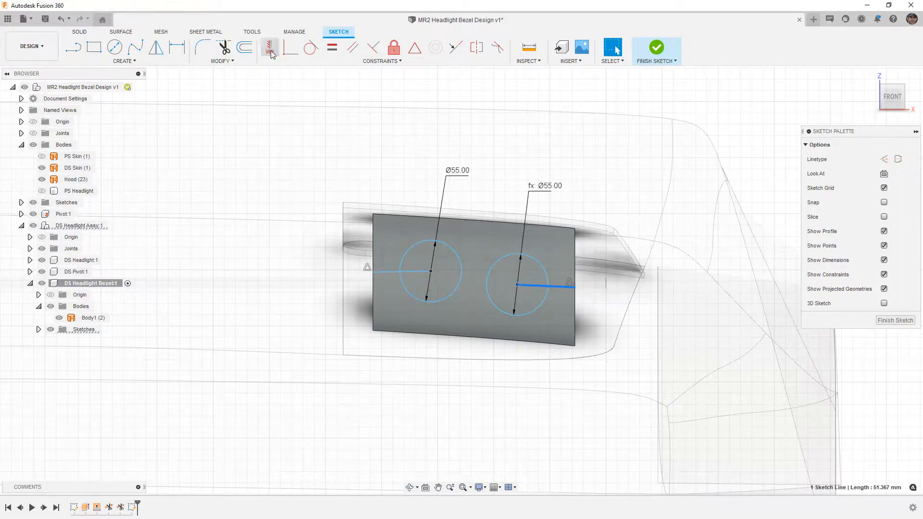
pyautogui.click(421, 283)
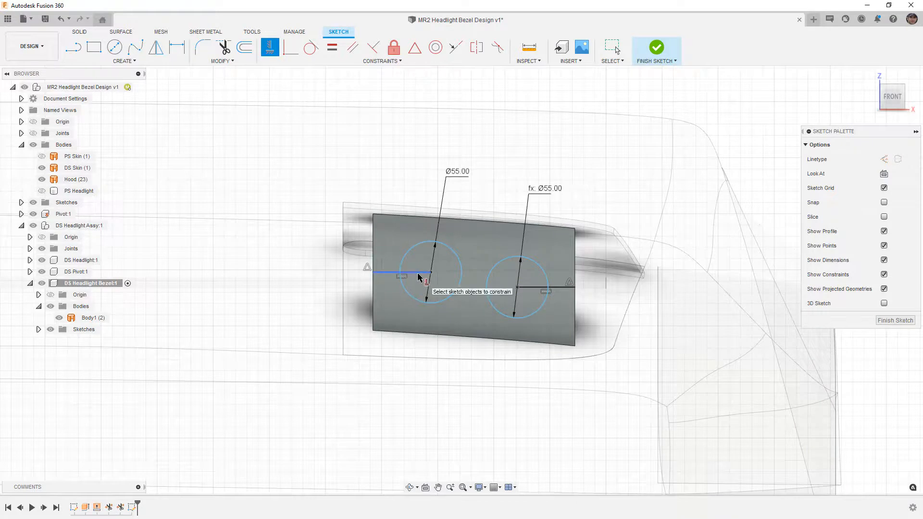
pyautogui.press('Escape')
pyautogui.click(419, 274)
pyautogui.press('x')
pyautogui.click(536, 287)
pyautogui.click(884, 159)
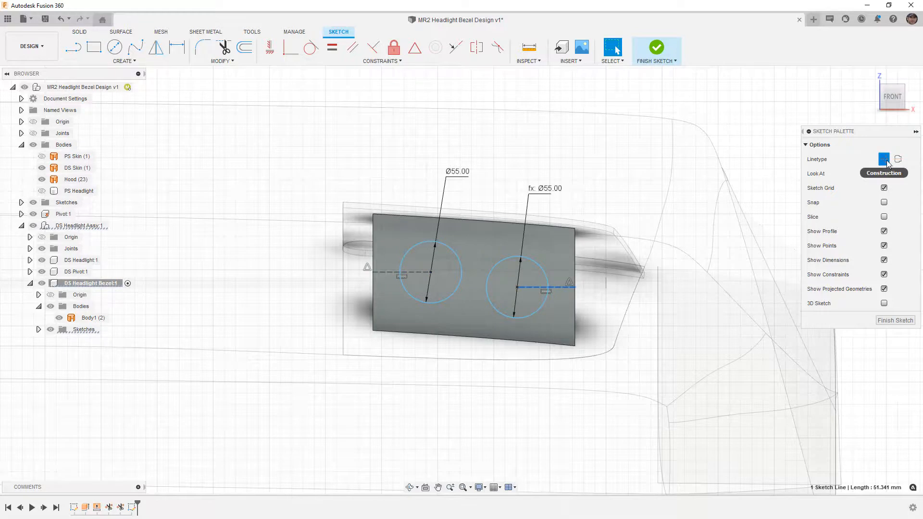
pyautogui.press('Escape')
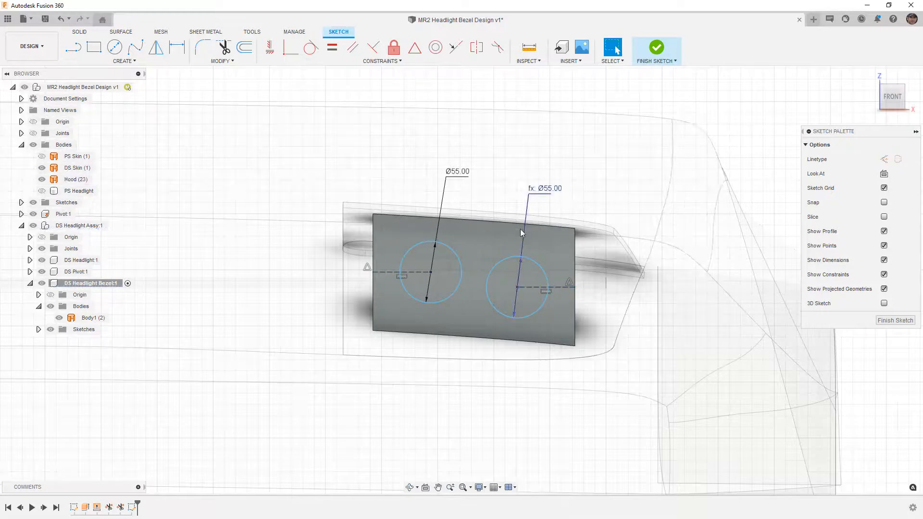
# Nudge both circle centres slightly outward along their horizontal construction lines.
pyautogui.moveTo(519, 288); pyautogui.dragTo(510, 292)
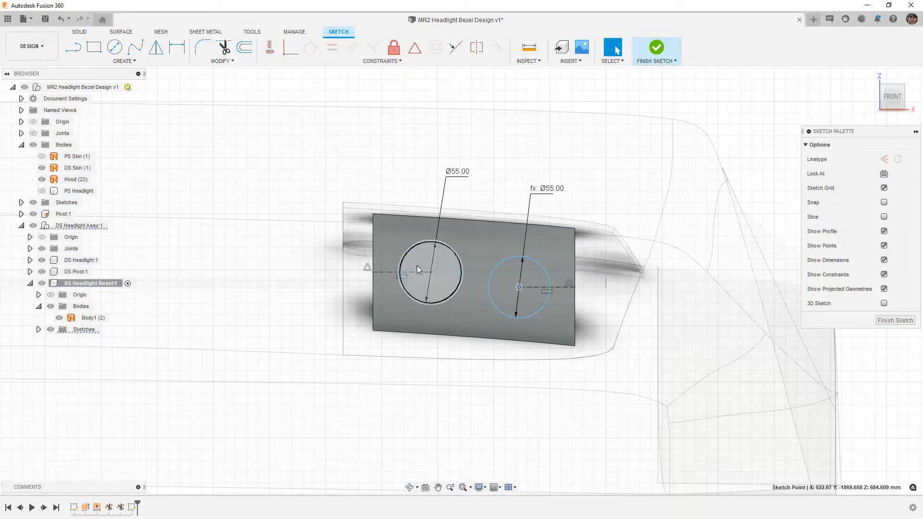
pyautogui.moveTo(431, 272); pyautogui.dragTo(429, 272)
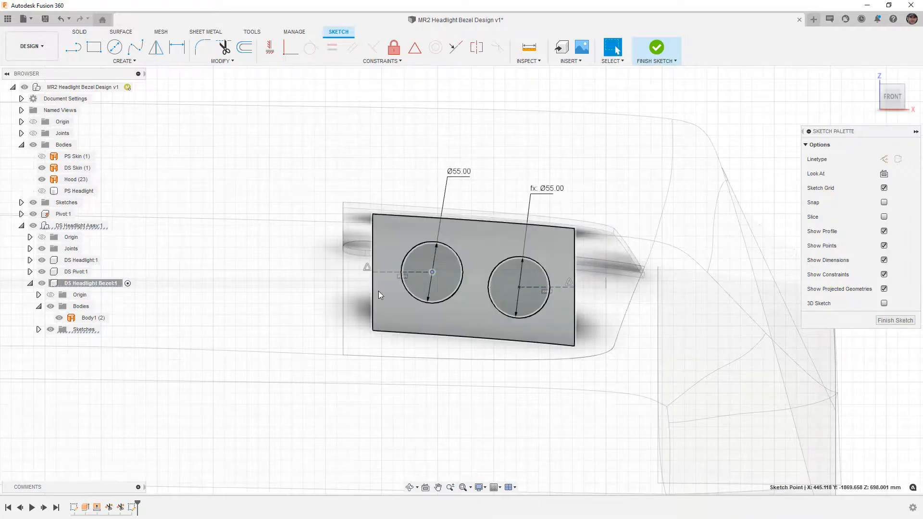
pyautogui.click(595, 97)
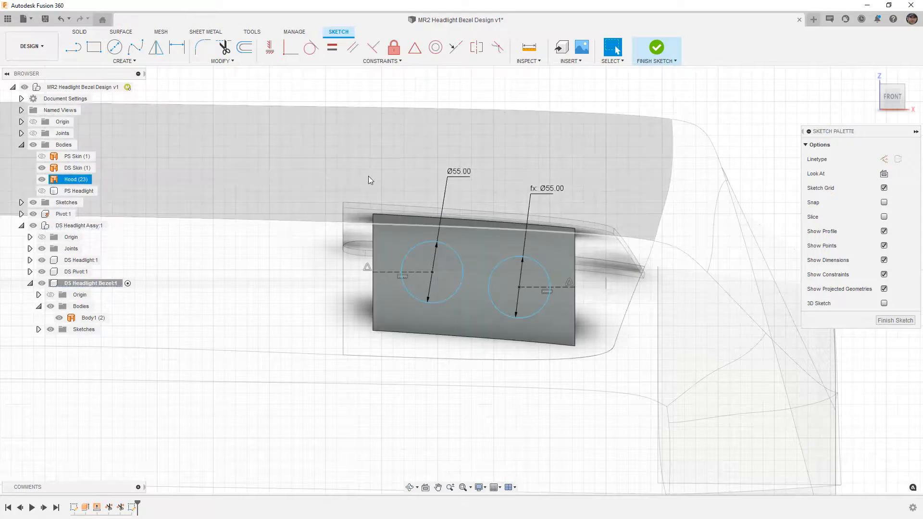
# Make the two horizontal construction lines equal in length.
pyautogui.click(417, 271)
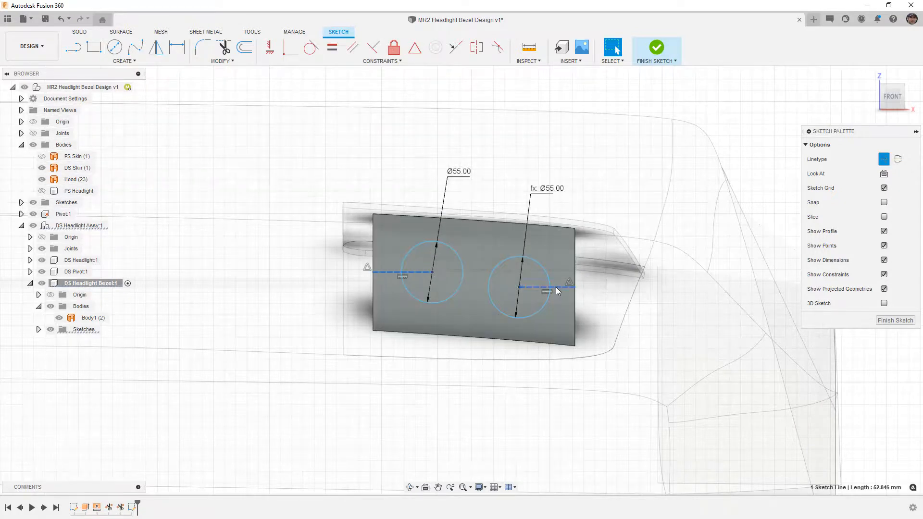
pyautogui.keyDown('shift'); pyautogui.click(555, 287); pyautogui.keyUp('shift')
pyautogui.click(336, 50)
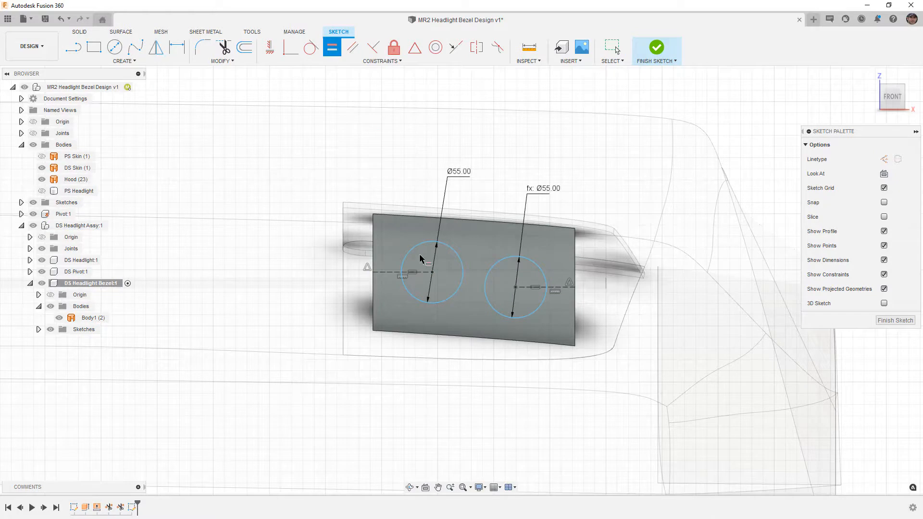
# Dimension the inner circle's construction line to 50 mm and finish the sketch.
pyautogui.press('d')
pyautogui.click(420, 275)
pyautogui.click(401, 173)
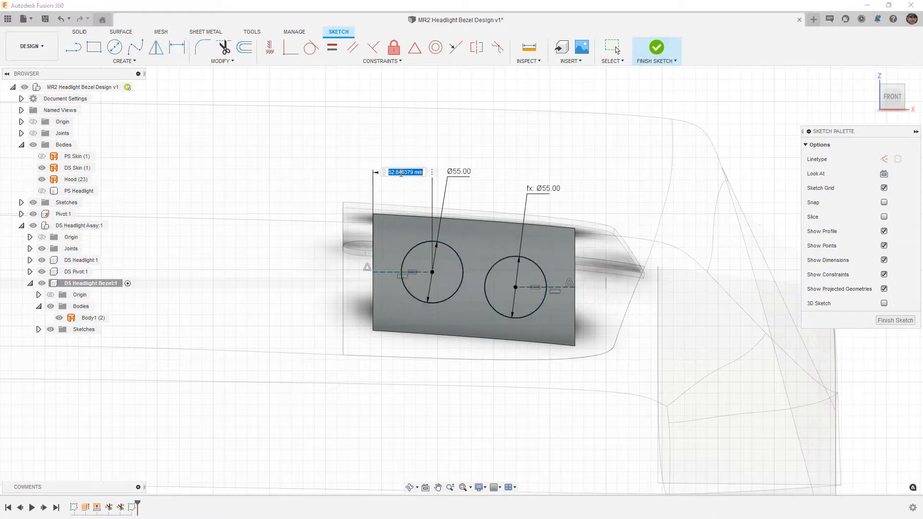
pyautogui.press('Return')
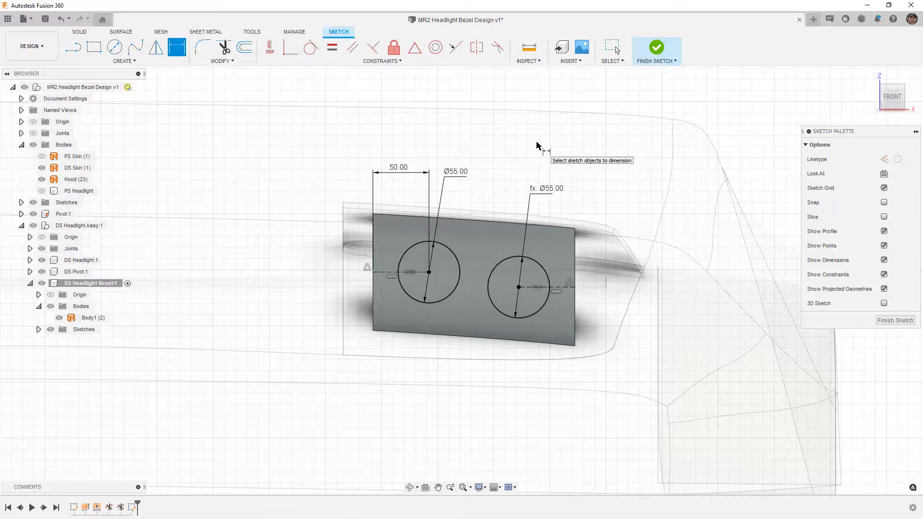
pyautogui.click(656, 47)
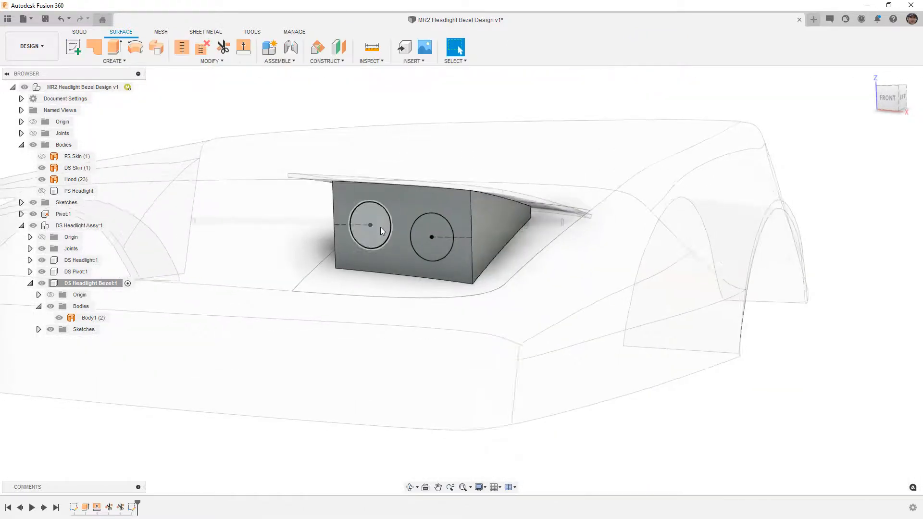
# Trim the inner lamp opening out of the bezel's front face using the inner sketch circle.
pyautogui.scroll(2, 382, 225)
pyautogui.click(223, 47)
pyautogui.click(379, 197)
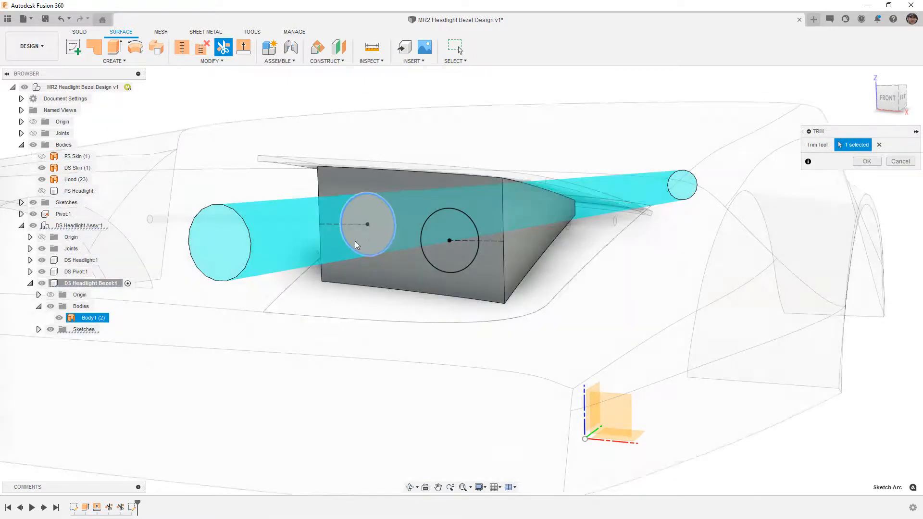
pyautogui.keyDown('shift'); pyautogui.moveTo(355, 233); pyautogui.dragTo(385, 237, button='middle'); pyautogui.keyUp('shift')
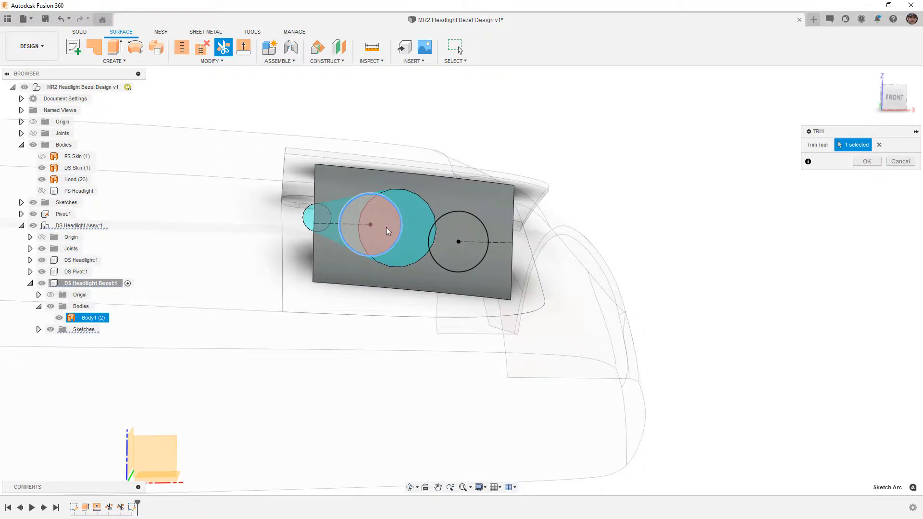
pyautogui.click(383, 227)
pyautogui.click(866, 162)
# Trim the outer lamp opening out of the bezel's front face using the outer sketch circle.
pyautogui.rightClick(681, 241)
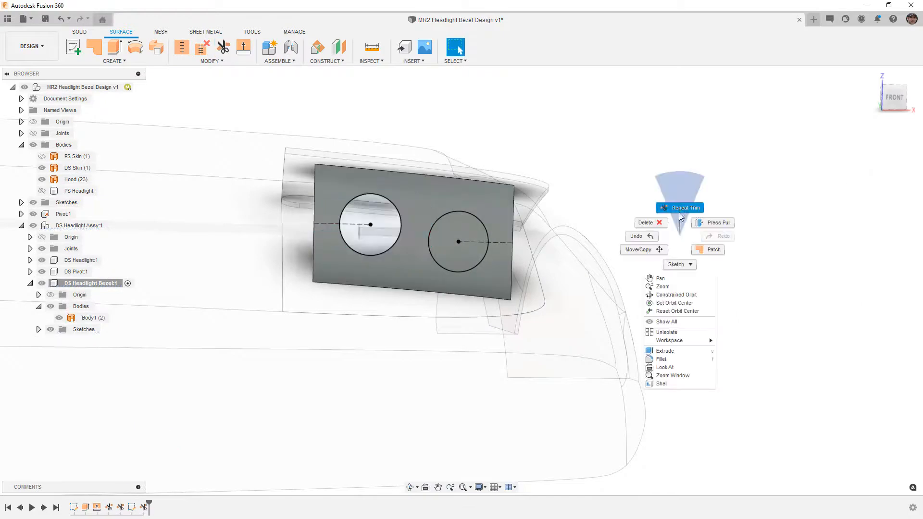
pyautogui.click(679, 209)
pyautogui.click(474, 214)
pyautogui.click(467, 226)
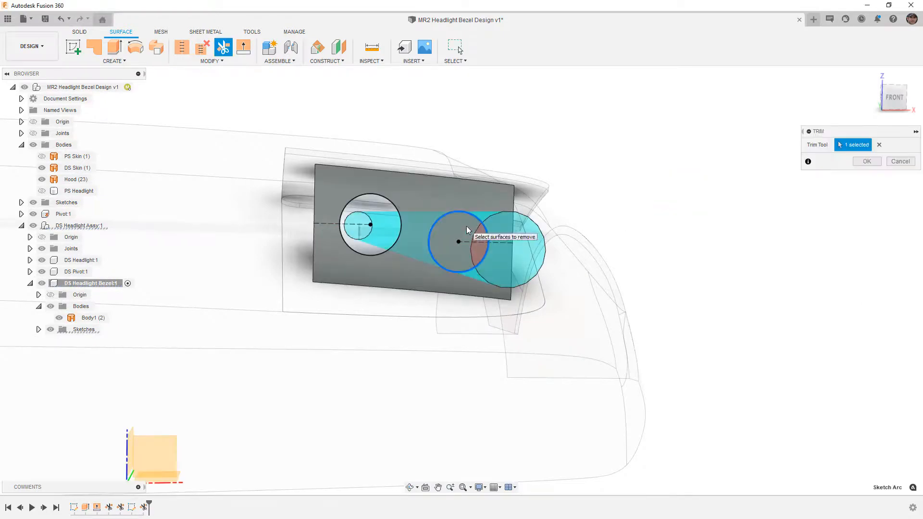
pyautogui.click(866, 162)
# Hide Sketch2 with the lamp circles in the DS Headlight Bezel component.
pyautogui.keyDown('shift'); pyautogui.moveTo(707, 250); pyautogui.dragTo(651, 249, button='middle'); pyautogui.keyUp('shift')
pyautogui.scroll(3, 499, 251)
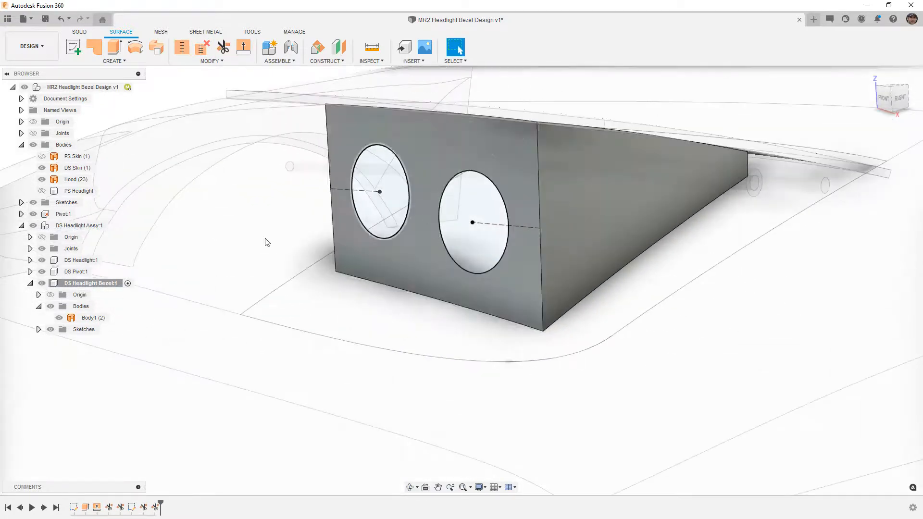
pyautogui.click(39, 330)
pyautogui.click(59, 352)
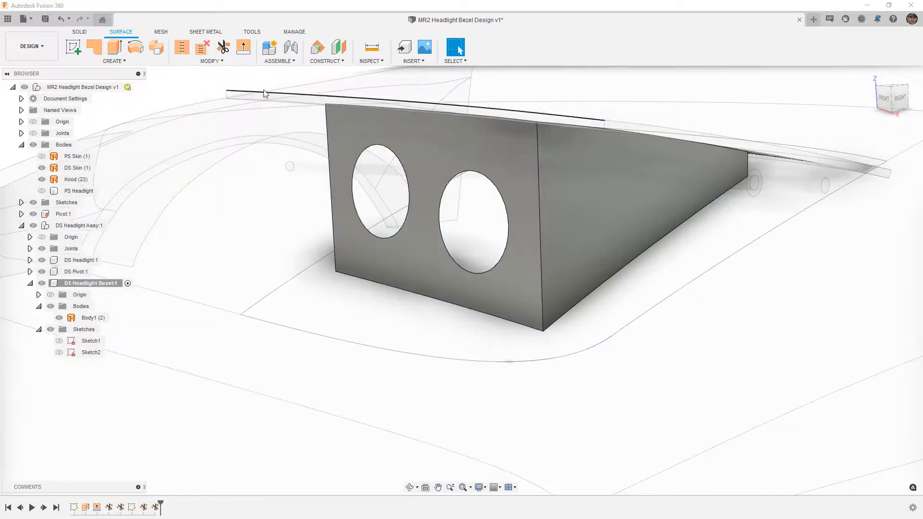
# Extend the circular edges of both lamp openings by -10 mm with the Perpendicular type.
pyautogui.click(244, 47)
pyautogui.click(385, 150)
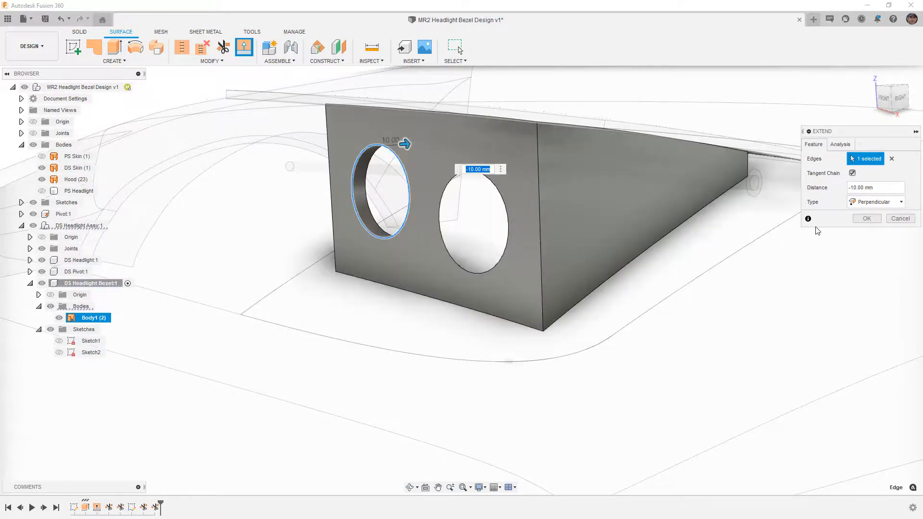
pyautogui.click(498, 193)
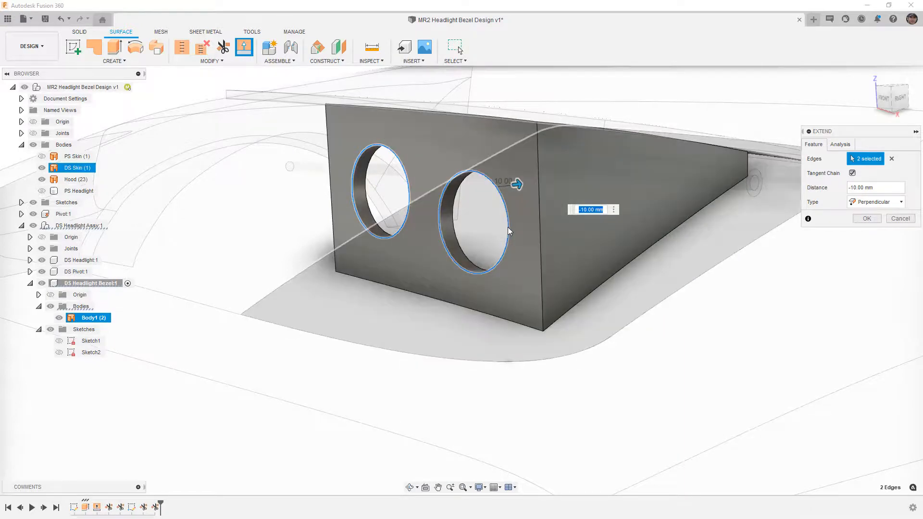
pyautogui.click(867, 218)
pyautogui.scroll(-2, 534, 305)
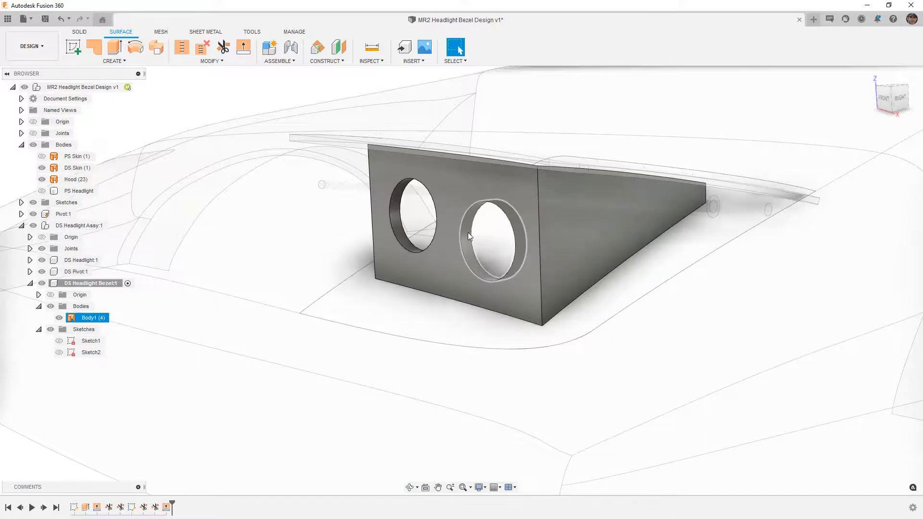
pyautogui.scroll(-1, 468, 232)
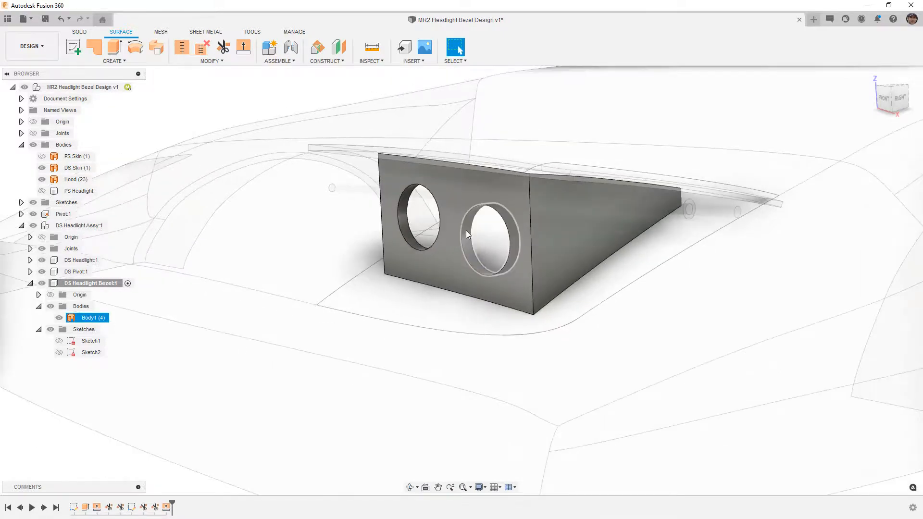
# Extend the inner vertical edge of the bezel's front face by -130 mm with the Perpendicular type to form the inner side wall.
pyautogui.keyDown('shift'); pyautogui.moveTo(455, 242); pyautogui.dragTo(395, 174, button='middle'); pyautogui.keyUp('shift')
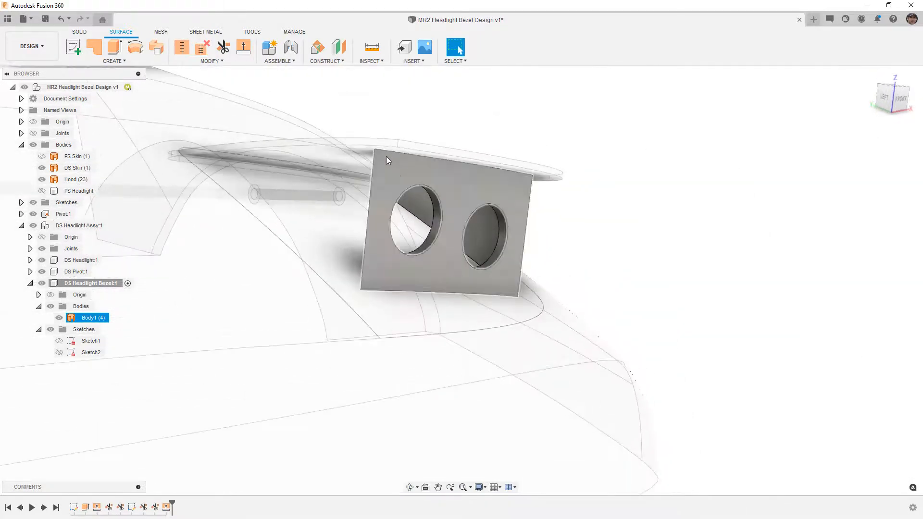
pyautogui.click(374, 160)
pyautogui.click(244, 47)
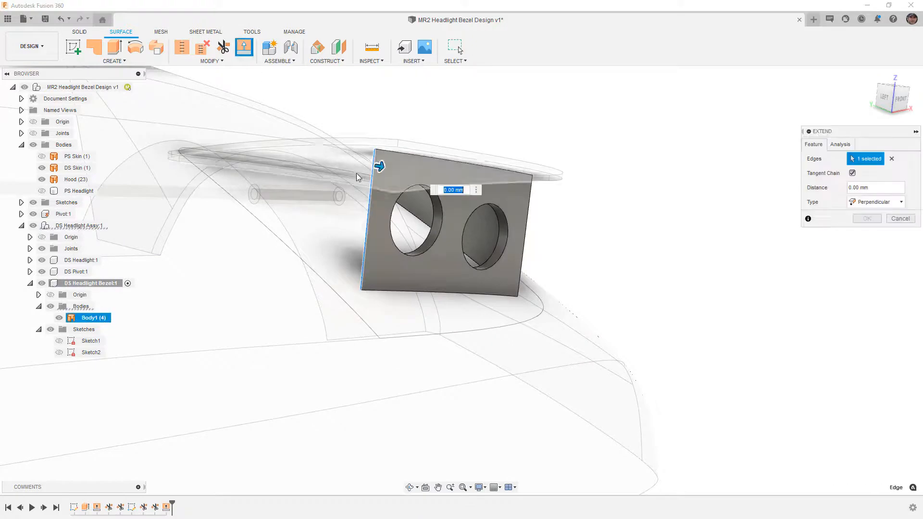
pyautogui.moveTo(381, 166); pyautogui.dragTo(261, 146)
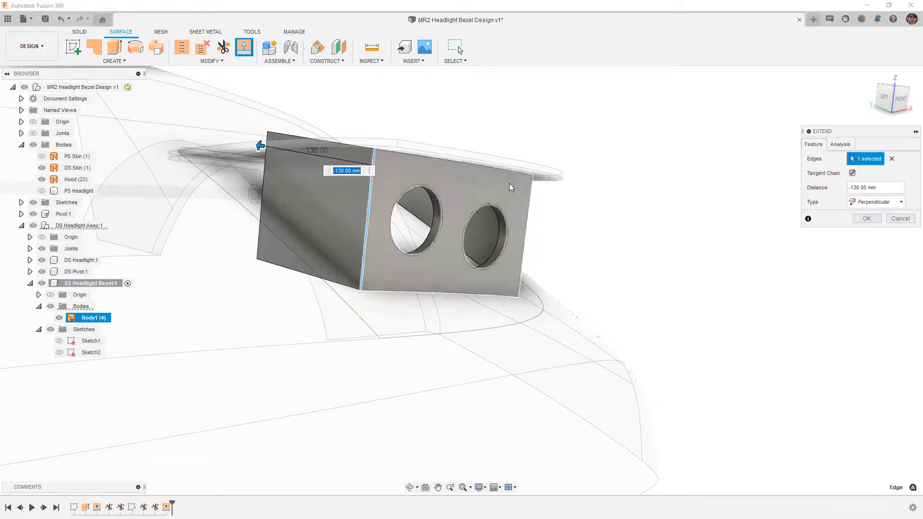
pyautogui.click(867, 219)
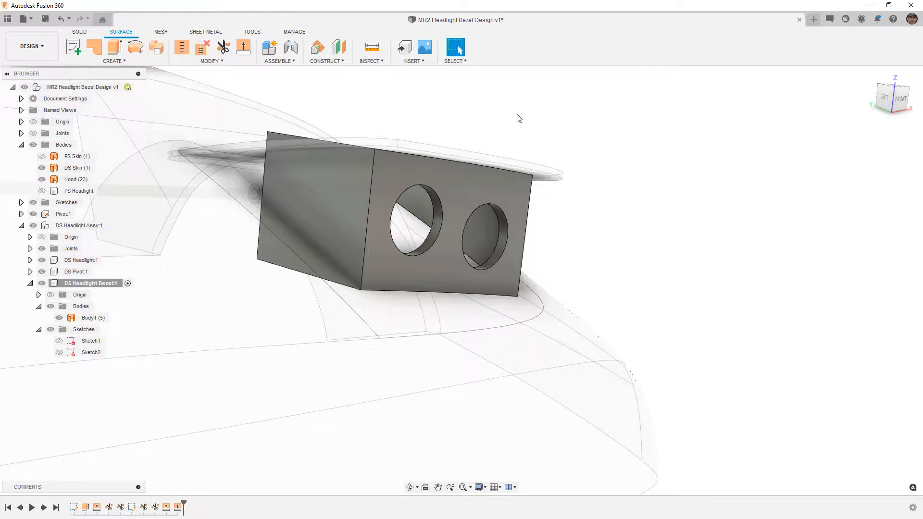
# Trim away the part of the inner side wall above the headlight cover, using the cover's face as the trim tool.
pyautogui.click(223, 46)
pyautogui.click(253, 156)
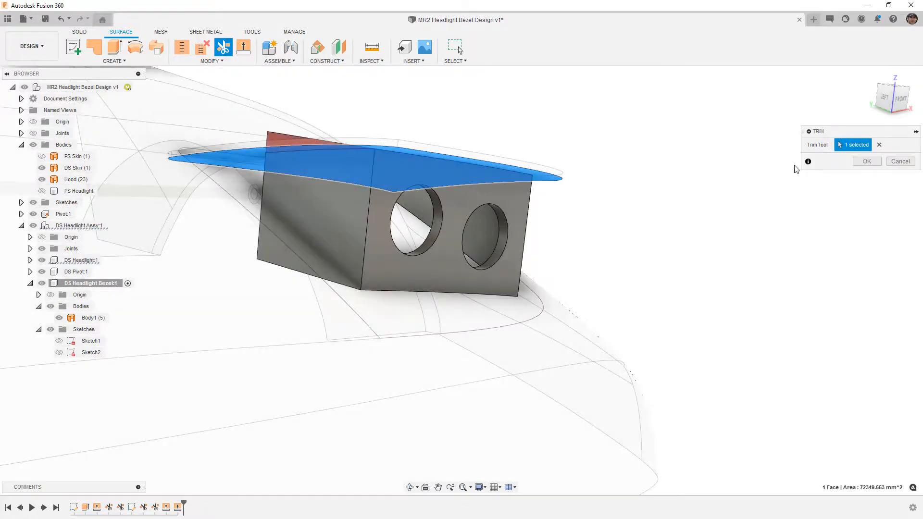
pyautogui.click(867, 161)
pyautogui.press('Return')
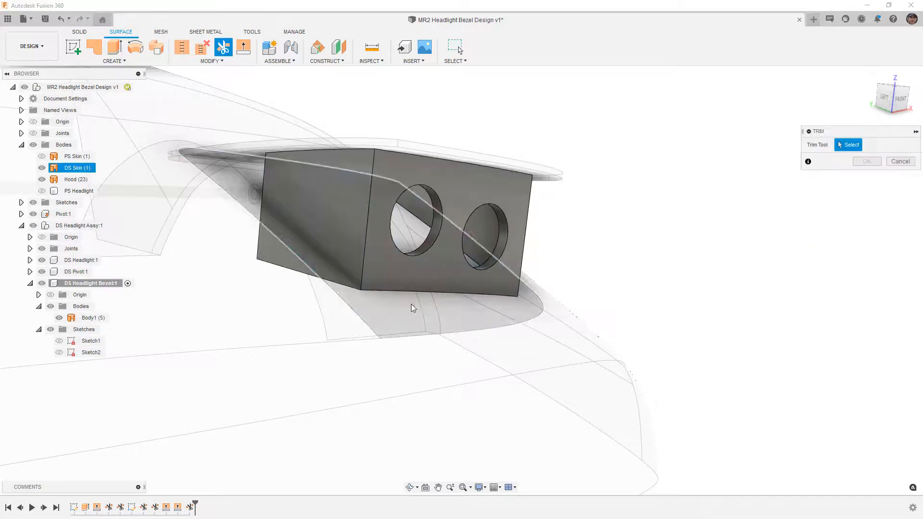
# Trim away the lower part of the inner side wall, using the DS Skin surface as the trim tool.
pyautogui.click(415, 307)
pyautogui.keyDown('shift'); pyautogui.moveTo(271, 252); pyautogui.dragTo(293, 272, button='middle'); pyautogui.keyUp('shift')
pyautogui.keyDown('shift'); pyautogui.moveTo(166, 304); pyautogui.dragTo(264, 321, button='middle'); pyautogui.keyUp('shift')
pyautogui.scroll(-3, 284, 315)
pyautogui.click(219, 351)
pyautogui.keyDown('shift'); pyautogui.moveTo(219, 351); pyautogui.dragTo(247, 320, button='middle'); pyautogui.keyUp('shift')
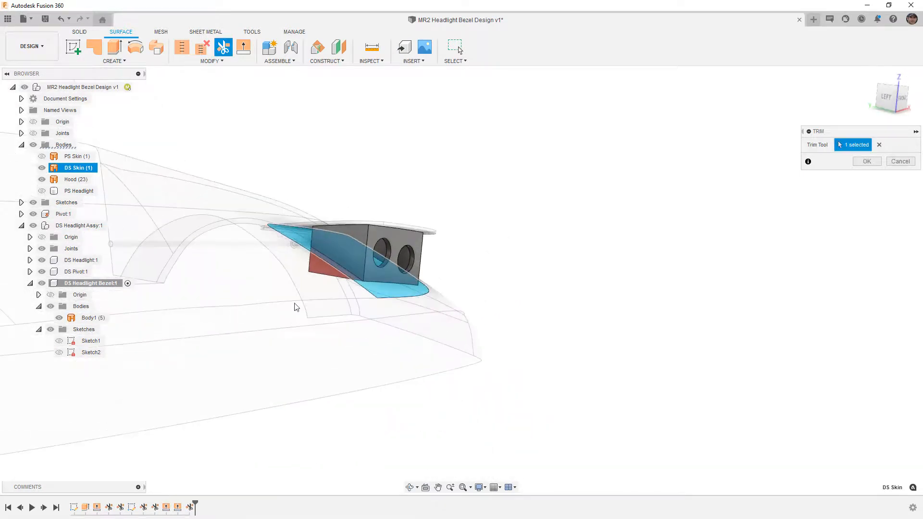
pyautogui.click(867, 161)
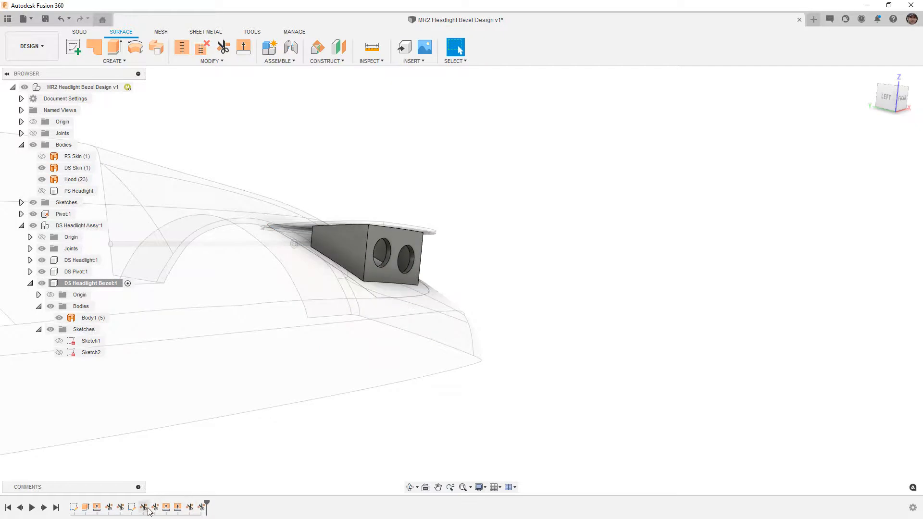
# Create a new sketch on the bezel's outer triangular side face.
pyautogui.keyDown('shift'); pyautogui.moveTo(508, 325); pyautogui.dragTo(477, 319, button='middle'); pyautogui.keyUp('shift')
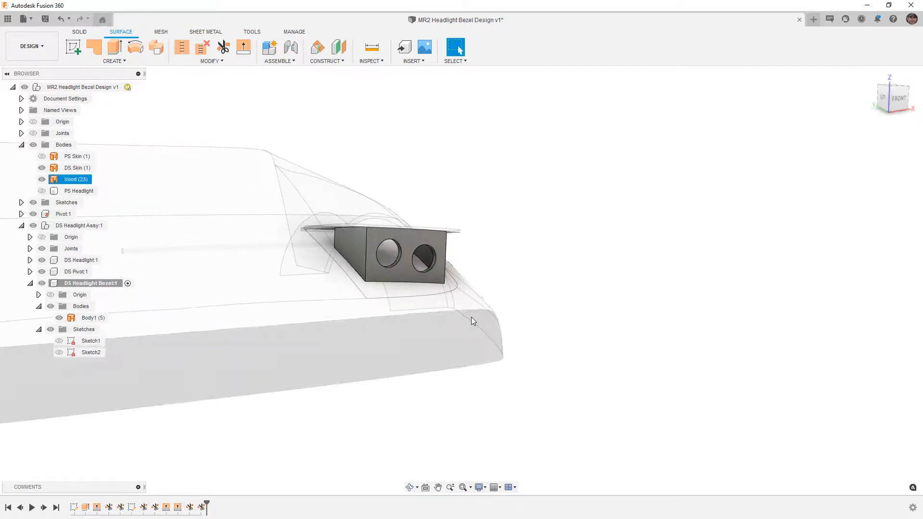
pyautogui.scroll(3, 357, 248)
pyautogui.scroll(1, 357, 252)
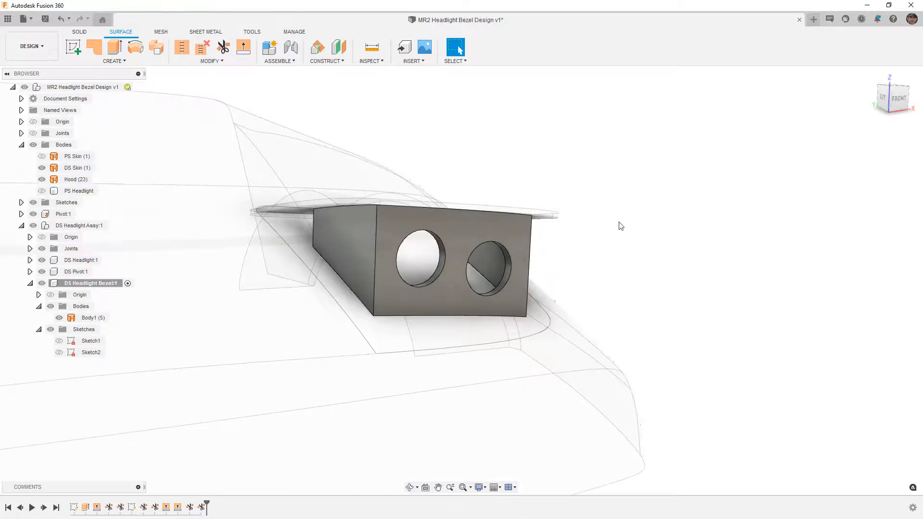
pyautogui.click(897, 102)
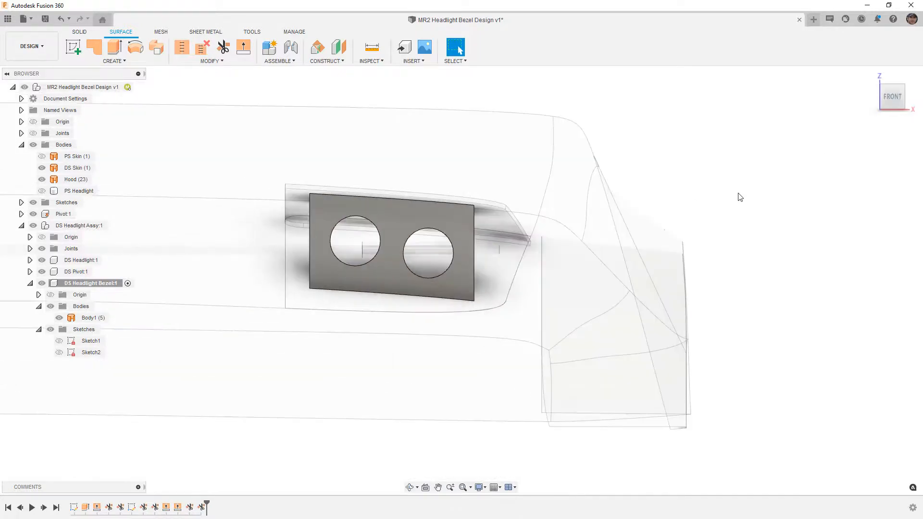
pyautogui.keyDown('shift'); pyautogui.moveTo(739, 197); pyautogui.dragTo(412, 262, button='middle'); pyautogui.keyUp('shift')
pyautogui.scroll(2, 414, 258)
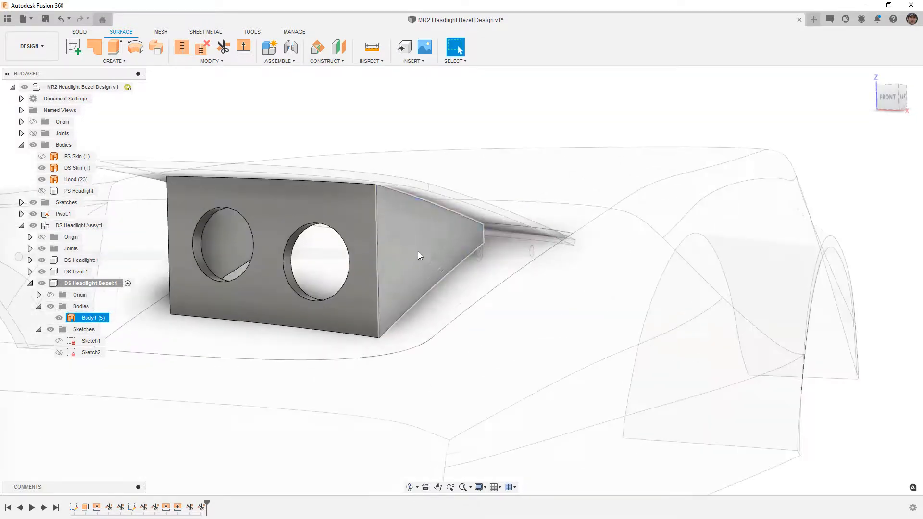
pyautogui.click(417, 252)
pyautogui.rightClick(417, 253)
pyautogui.click(414, 299)
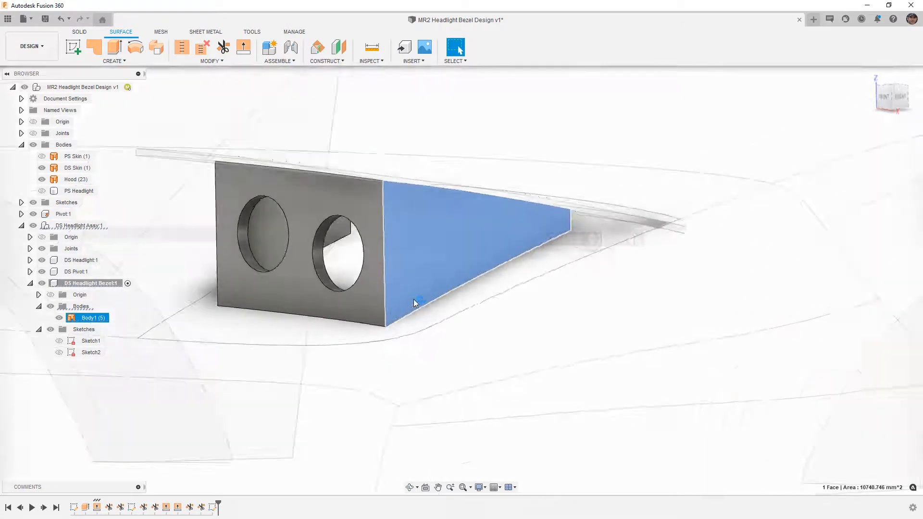
# Draw two concentric circles of about 12 mm and 5.5 mm diameter near the middle of the side face.
pyautogui.press('c')
pyautogui.click(493, 226)
pyautogui.click(498, 234)
pyautogui.scroll(3, 496, 230)
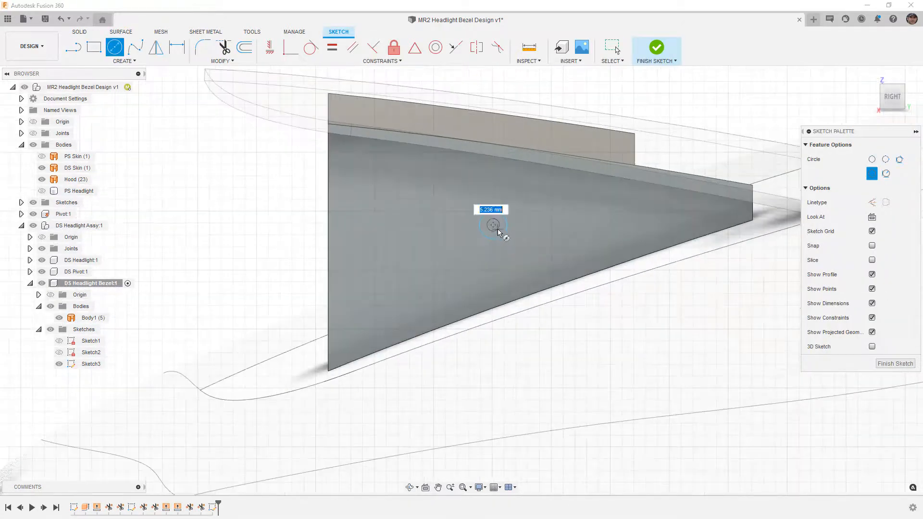
# Dimension the outer concentric circle to 15 mm diameter and the inner one to 8 mm.
pyautogui.press('d')
pyautogui.click(500, 236)
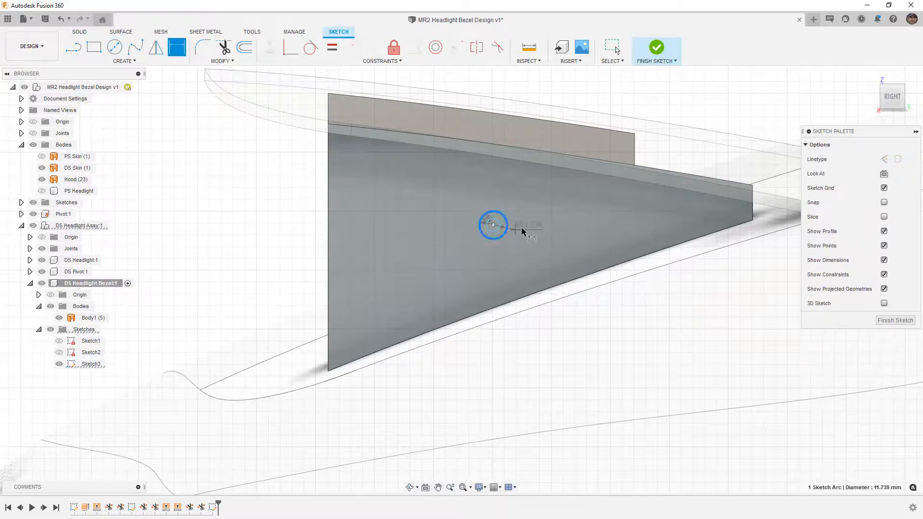
pyautogui.click(548, 229)
pyautogui.write('15')
pyautogui.press('Return')
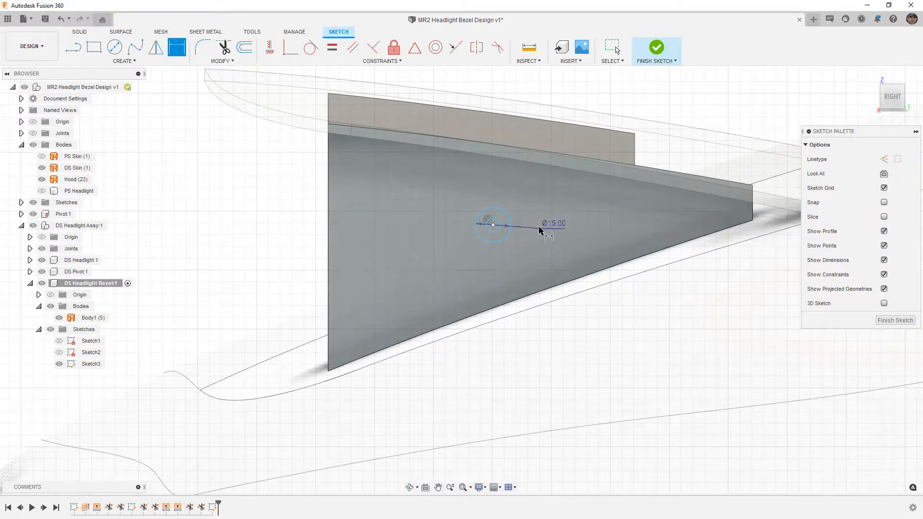
pyautogui.click(516, 205)
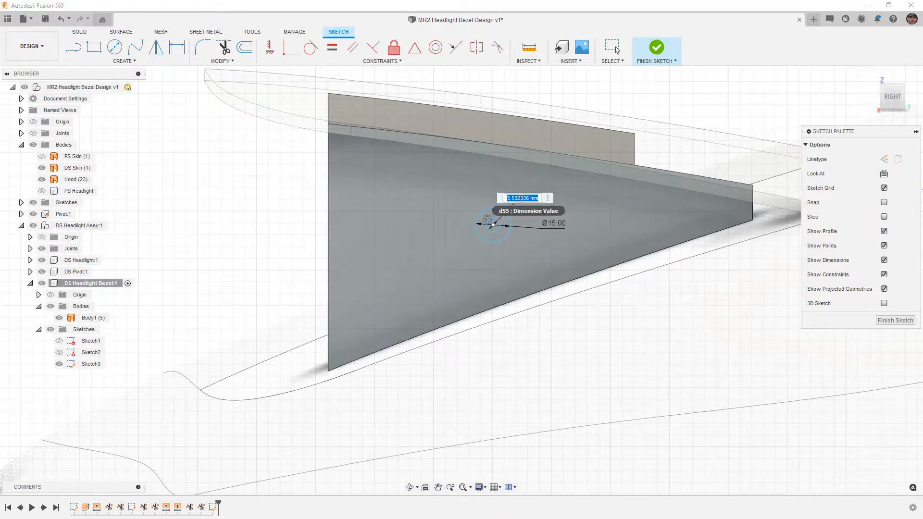
pyautogui.write('8')
pyautogui.press('Return')
pyautogui.scroll(-2, 510, 212)
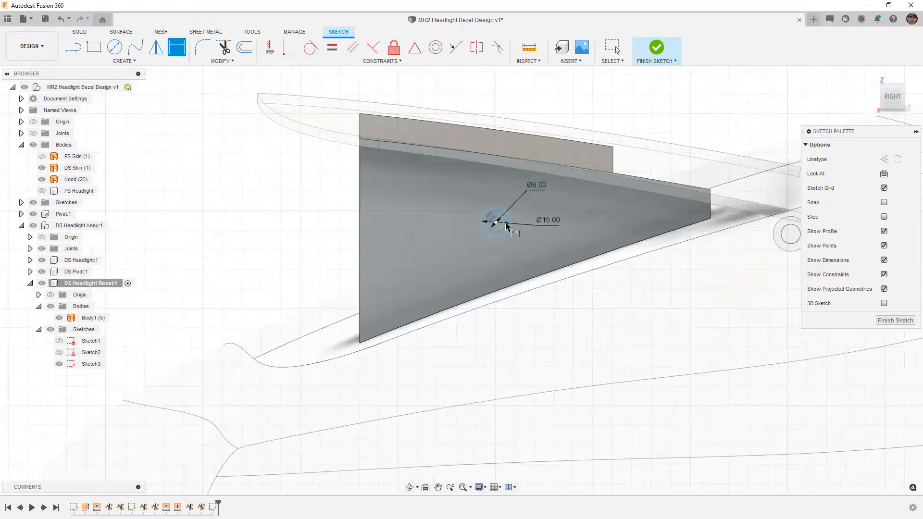
pyautogui.press('Escape')
# Move the concentric circles slightly higher on the side face and finish the sketch.
pyautogui.moveTo(496, 222); pyautogui.dragTo(498, 218)
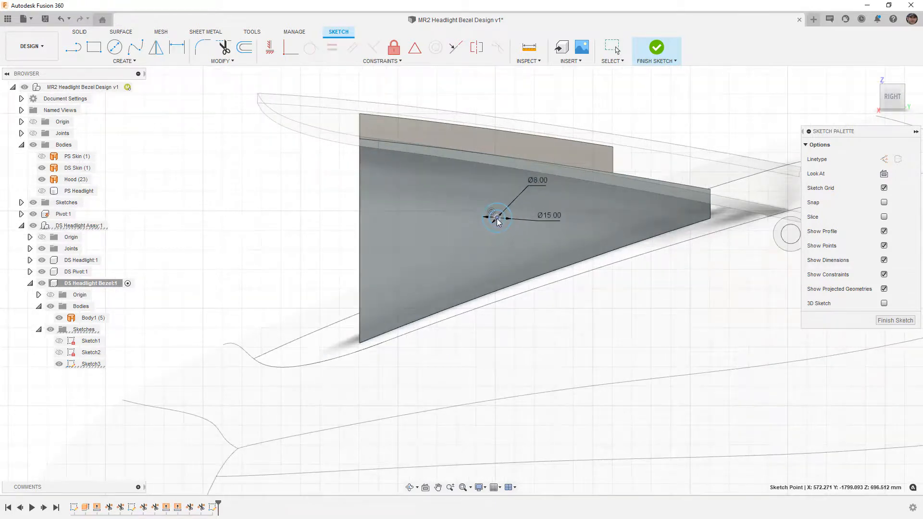
pyautogui.scroll(-2, 495, 233)
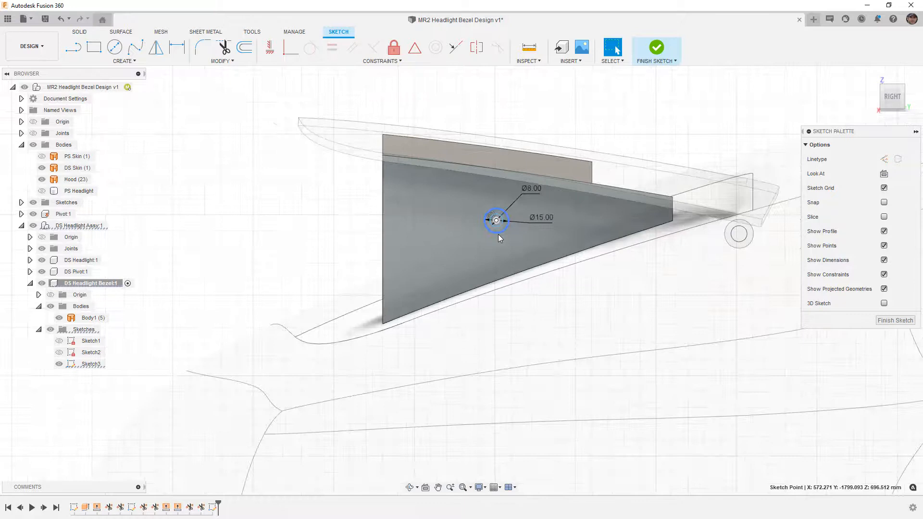
pyautogui.click(657, 48)
# Extrude the ring between the two circles 25 mm outward from the side face as a new body.
pyautogui.scroll(5, 430, 246)
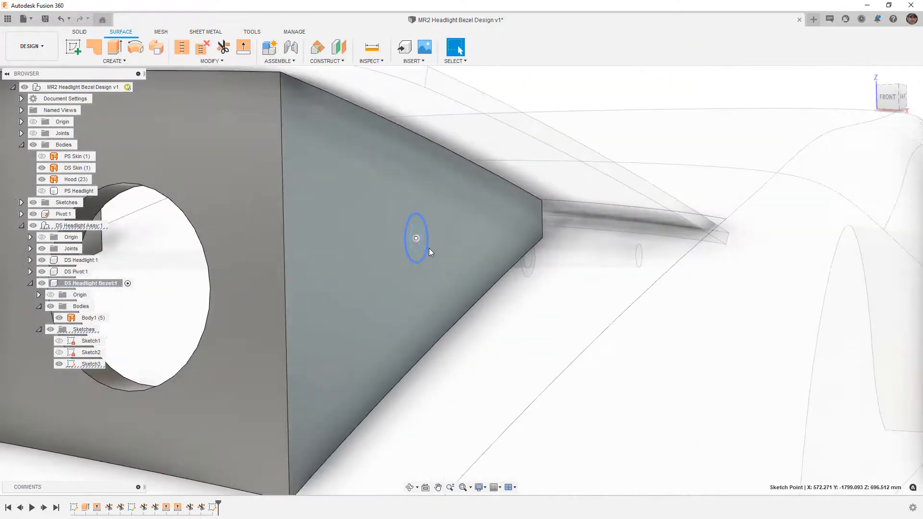
pyautogui.press('e')
pyautogui.click(425, 236)
pyautogui.moveTo(430, 234); pyautogui.dragTo(490, 236)
pyautogui.moveTo(470, 269)
pyautogui.keyDown('shift'); pyautogui.mouseDown(button='middle')
pyautogui.moveTo(487, 272)
pyautogui.moveTo(432, 269)
pyautogui.moveTo(483, 272)
pyautogui.mouseUp(button='middle'); pyautogui.keyUp('shift')
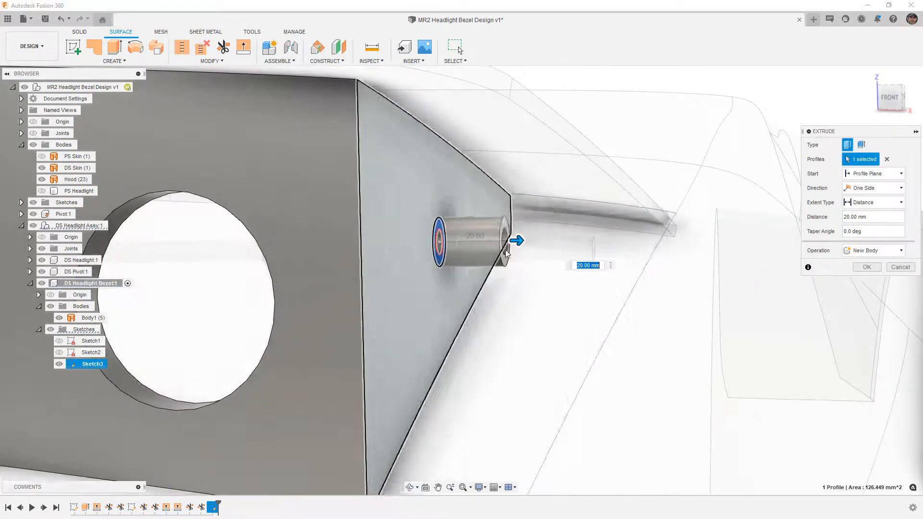
pyautogui.write('25')
pyautogui.keyDown('shift'); pyautogui.moveTo(515, 239); pyautogui.dragTo(474, 308, button='middle'); pyautogui.keyUp('shift')
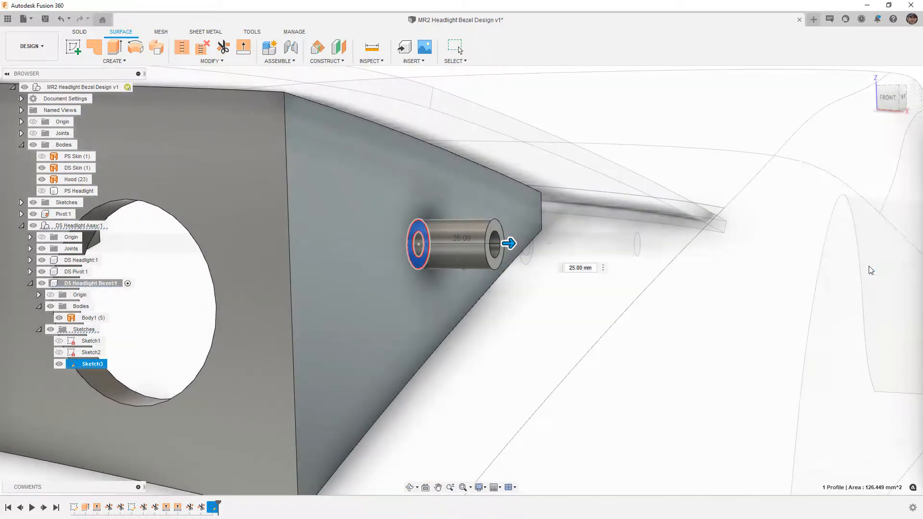
pyautogui.click(868, 267)
# Hide the bezel surface Body1 to examine the tube Body2 on its own, and show Body1 again.
pyautogui.scroll(-10, 703, 274)
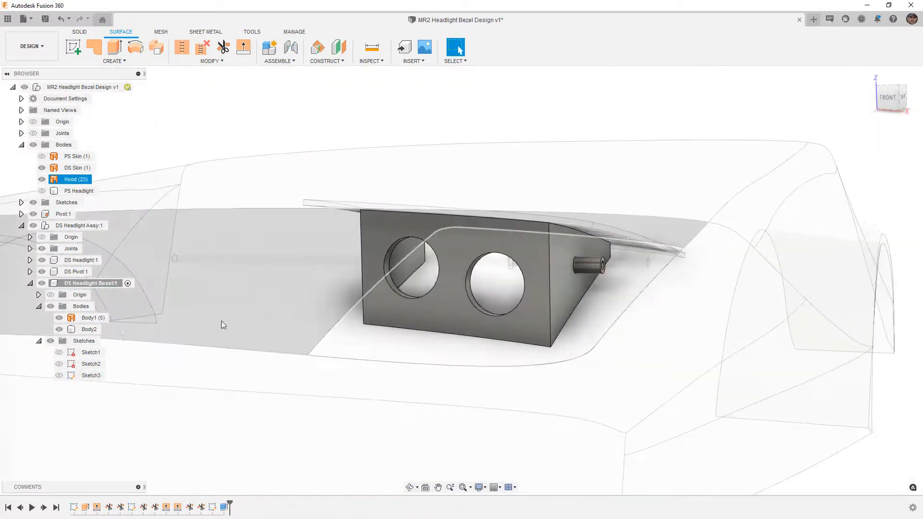
pyautogui.click(88, 330)
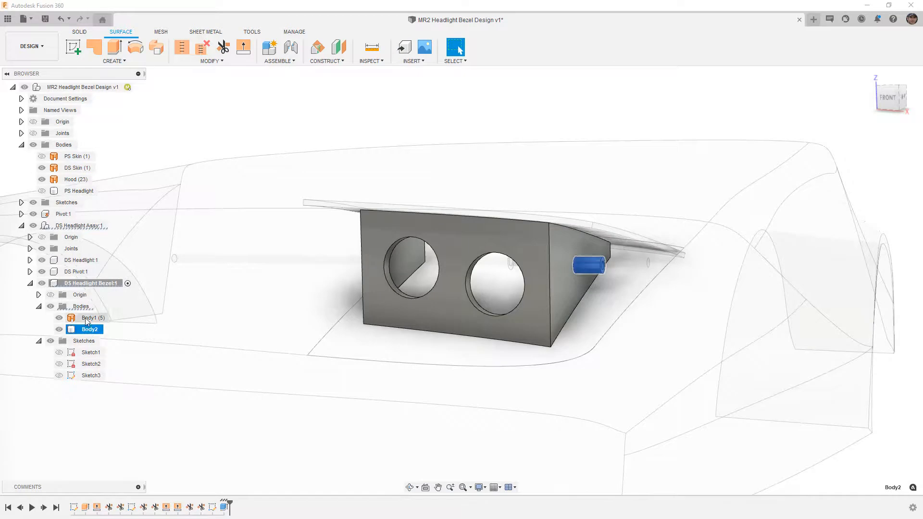
pyautogui.click(88, 318)
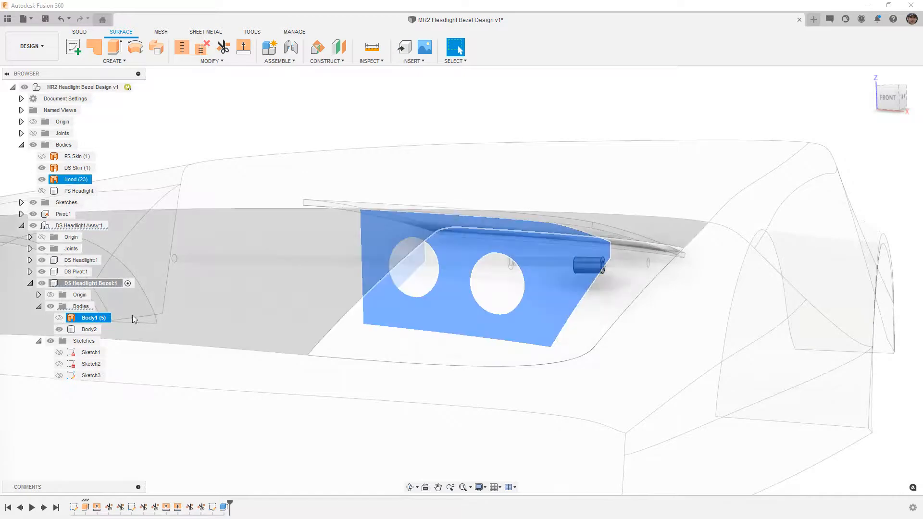
pyautogui.click(583, 105)
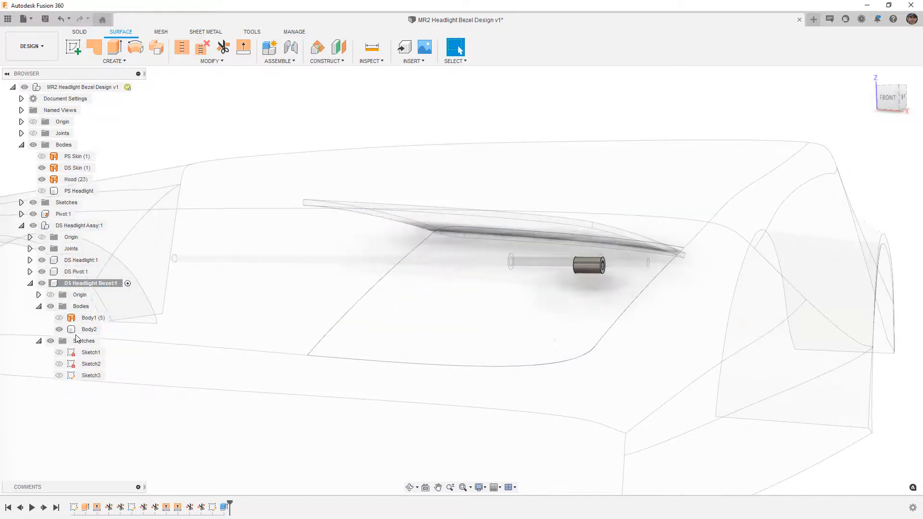
pyautogui.click(87, 330)
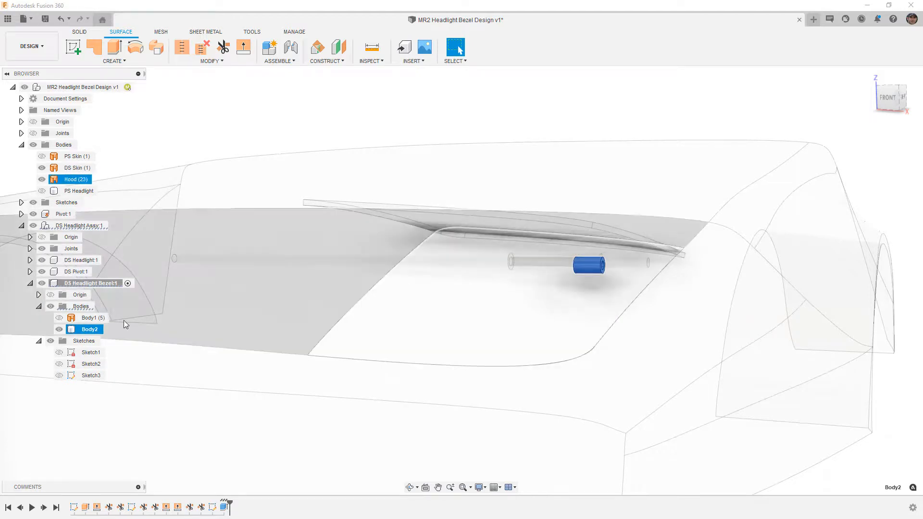
pyautogui.click(59, 318)
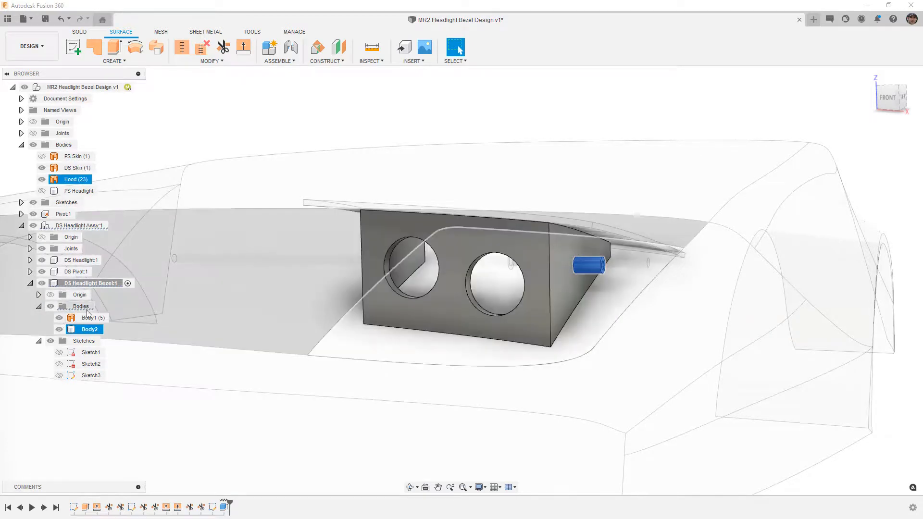
pyautogui.click(577, 117)
pyautogui.keyDown('shift'); pyautogui.moveTo(590, 224); pyautogui.dragTo(601, 150, button='middle'); pyautogui.keyUp('shift')
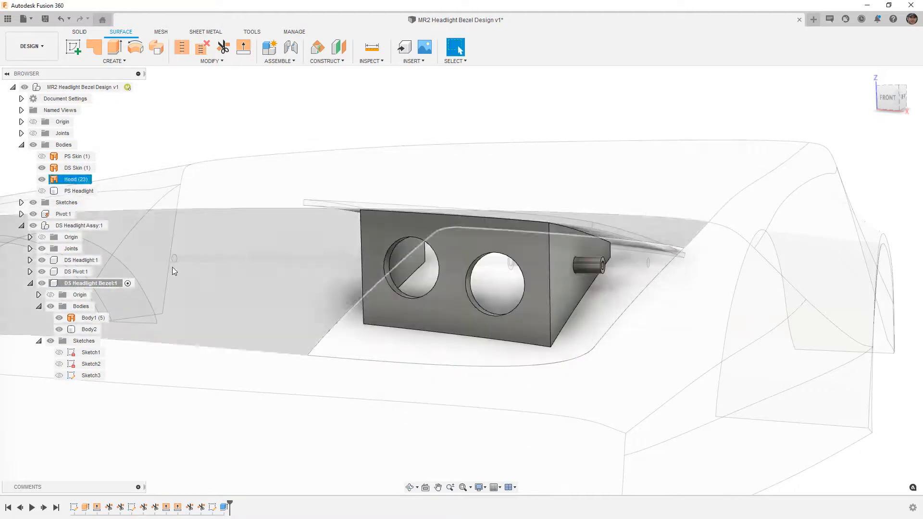
# Examine the bezel with its side tube from several angles within the headlight assembly and hood.
pyautogui.click(99, 284)
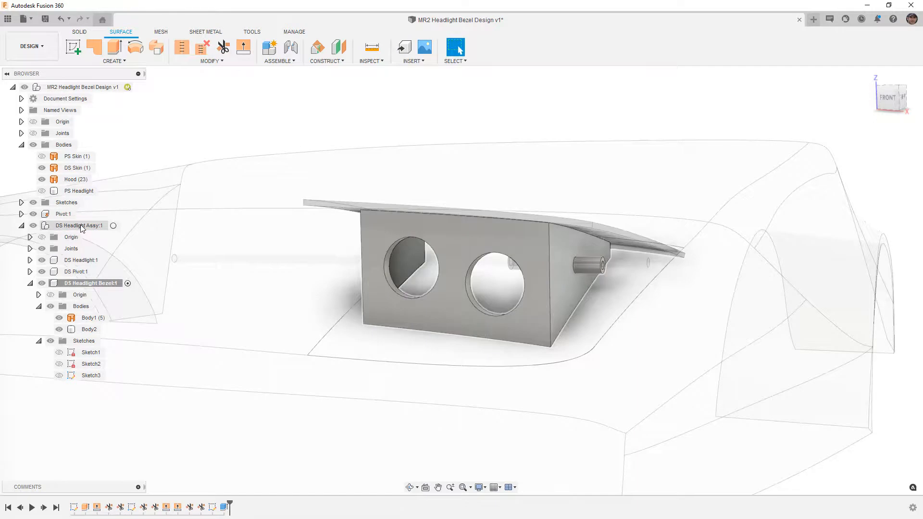
pyautogui.scroll(-3, 572, 121)
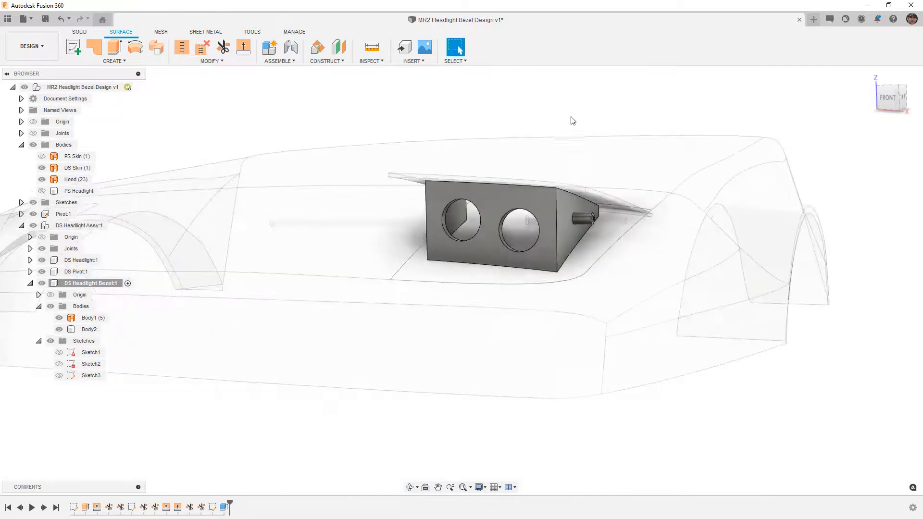
pyautogui.click(516, 262)
pyautogui.keyDown('shift'); pyautogui.moveTo(515, 262); pyautogui.dragTo(578, 221, button='middle'); pyautogui.keyUp('shift')
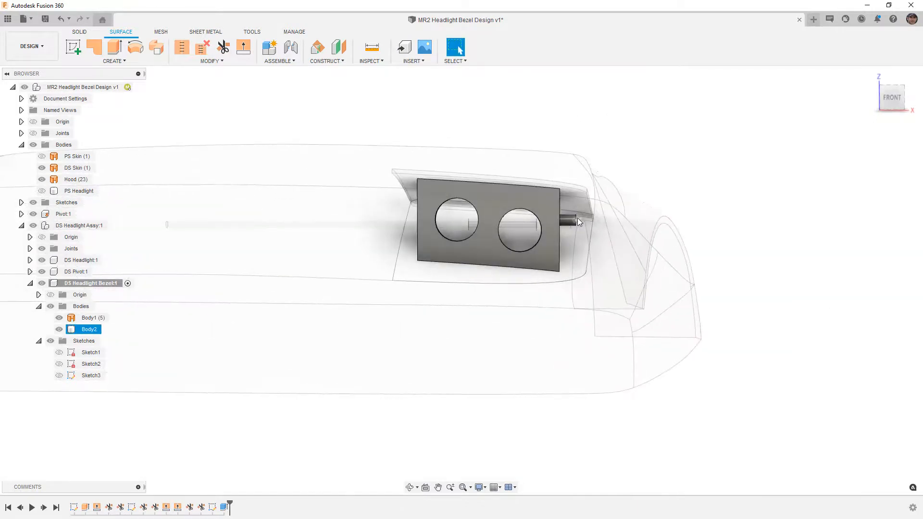
pyautogui.click(406, 226)
pyautogui.click(405, 221)
pyautogui.keyDown('shift'); pyautogui.moveTo(478, 253); pyautogui.dragTo(445, 255, button='middle'); pyautogui.keyUp('shift')
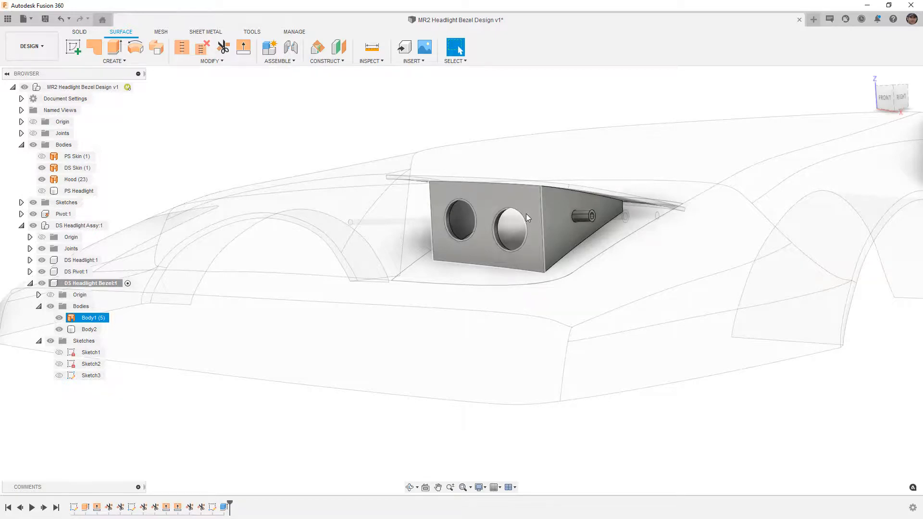
pyautogui.scroll(-2, 629, 227)
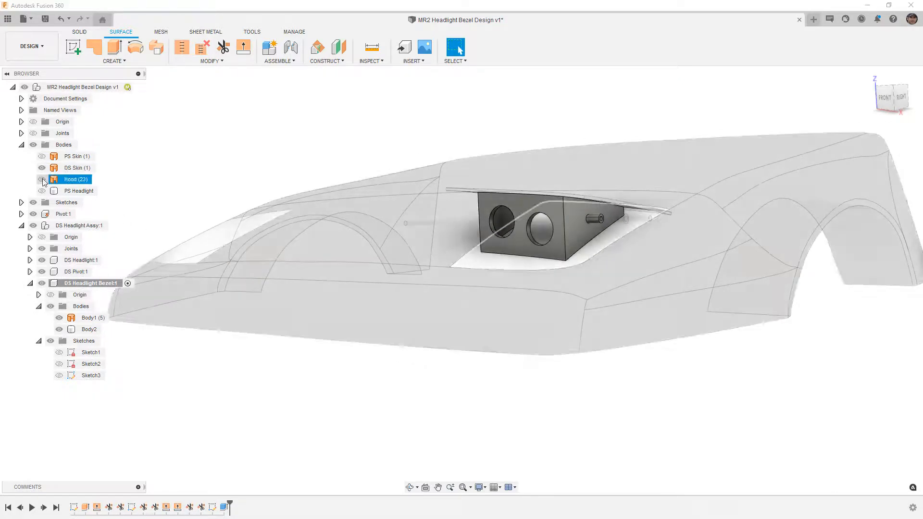
# Hide the hood and offset the DS Skin face by 0 mm as a new body in the bezel component.
pyautogui.click(42, 179)
pyautogui.click(512, 267)
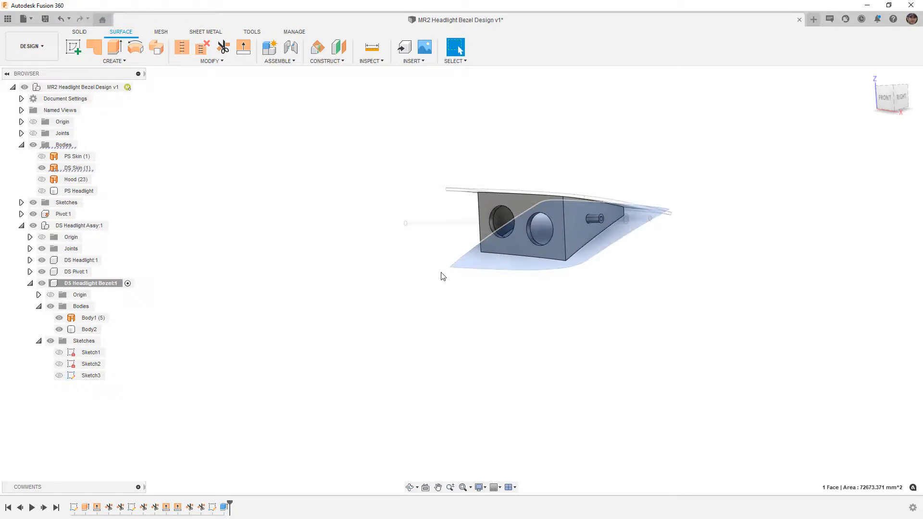
pyautogui.click(139, 63)
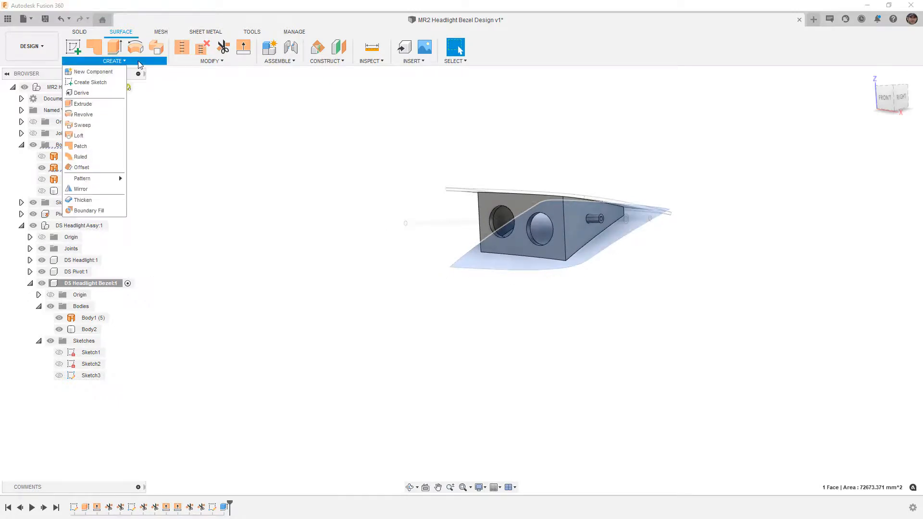
pyautogui.click(100, 167)
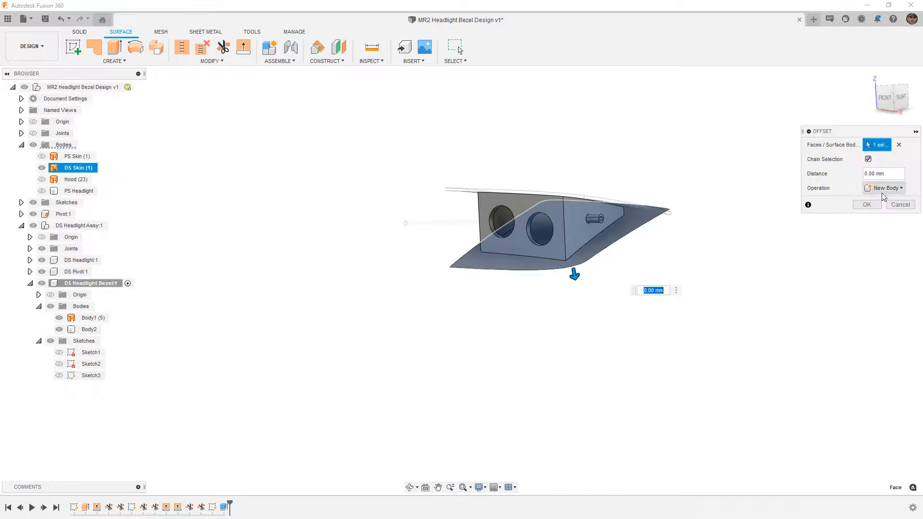
pyautogui.click(869, 204)
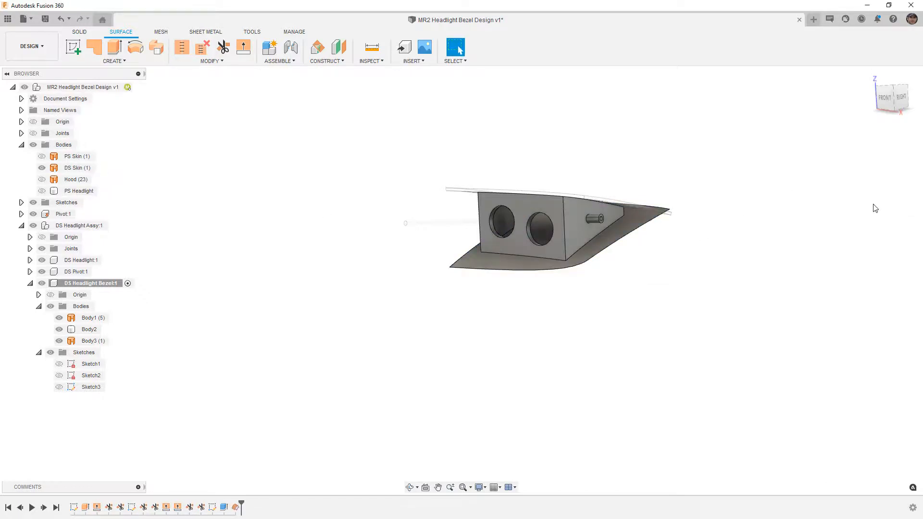
# Rename the copied skin surface body as DS HL Skin Copy.
pyautogui.click(96, 342)
pyautogui.doubleClick(88, 341)
pyautogui.write('DS HL Skin Copy')
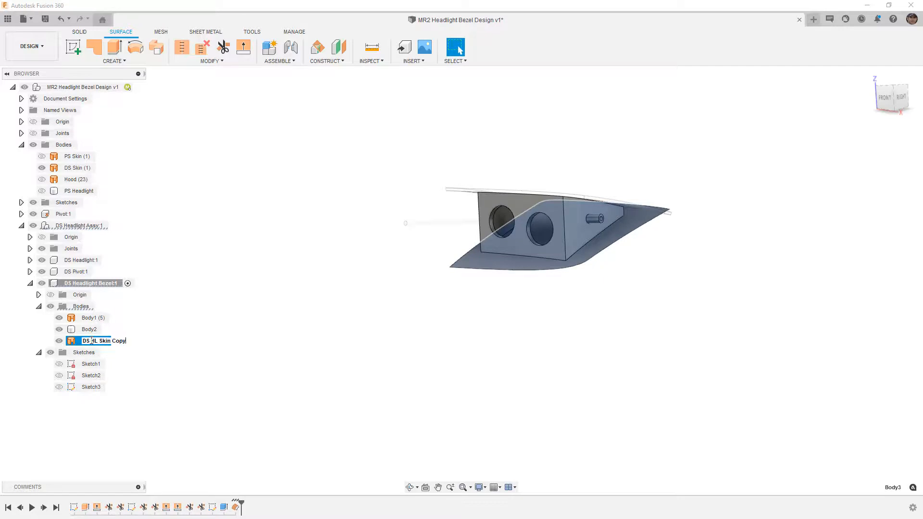
pyautogui.press('Return')
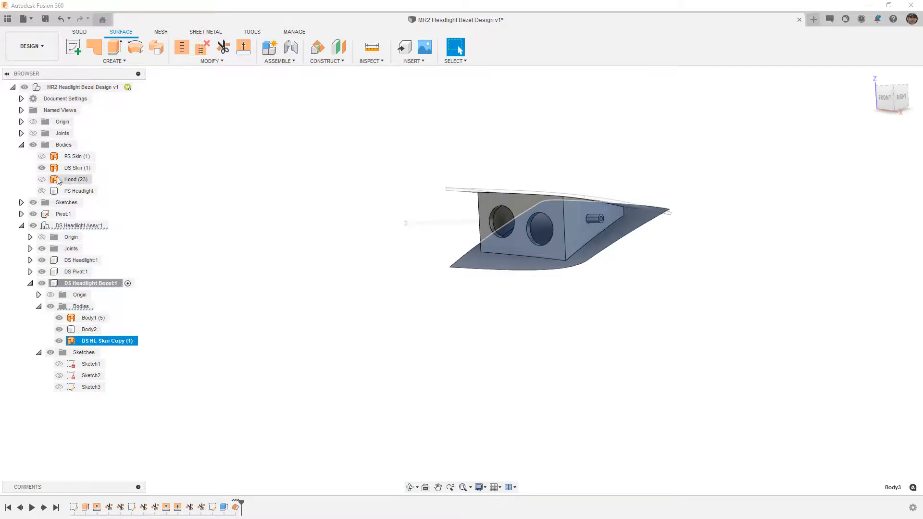
pyautogui.click(166, 186)
# Copy the underside face of the headlight cover into the bezel component as a new surface body with Offset.
pyautogui.keyDown('shift'); pyautogui.moveTo(514, 250); pyautogui.dragTo(526, 288, button='middle'); pyautogui.keyUp('shift')
pyautogui.moveTo(564, 314); pyautogui.dragTo(560, 246, button='middle')
pyautogui.press('Escape')
pyautogui.click(616, 267)
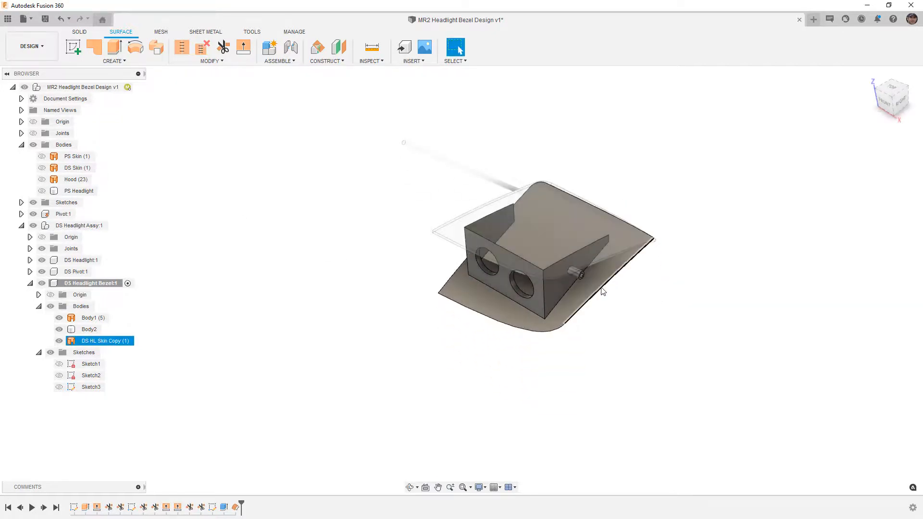
pyautogui.click(604, 306)
pyautogui.keyDown('shift'); pyautogui.moveTo(601, 318); pyautogui.dragTo(614, 269, button='middle'); pyautogui.keyUp('shift')
pyautogui.scroll(3, 552, 264)
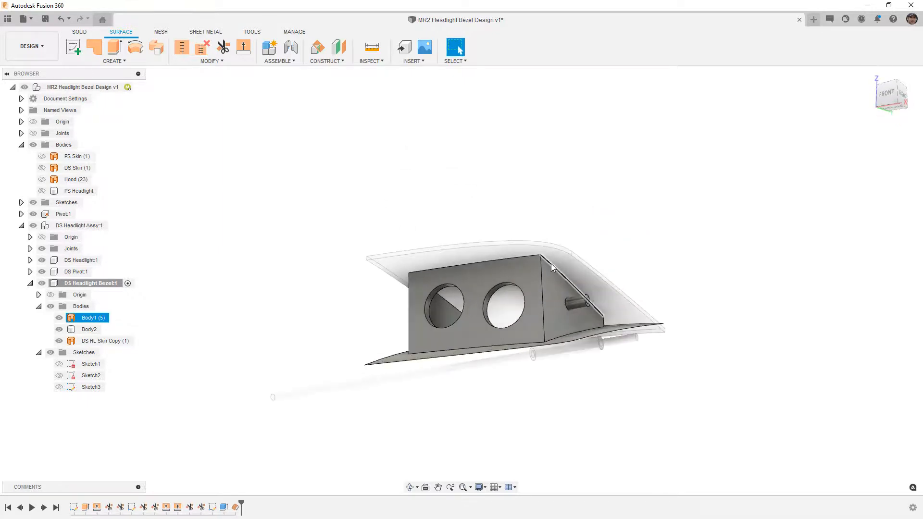
pyautogui.click(580, 278)
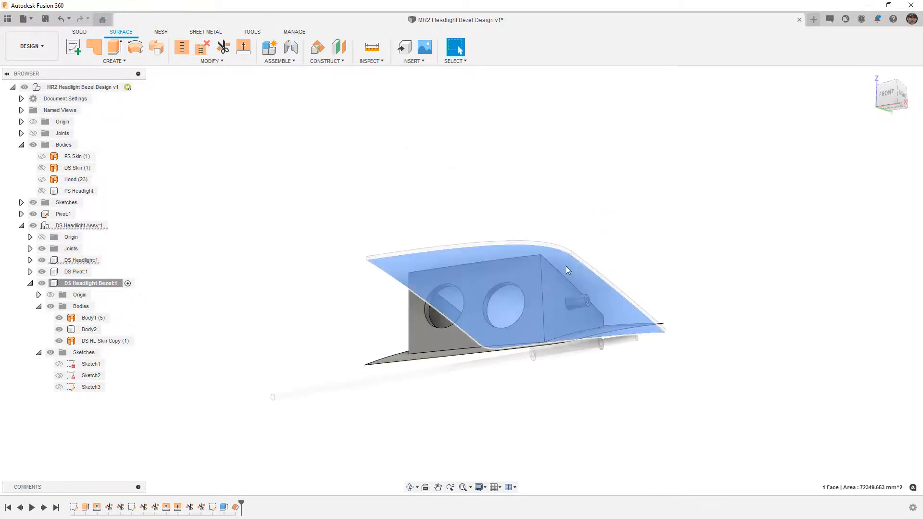
pyautogui.click(156, 62)
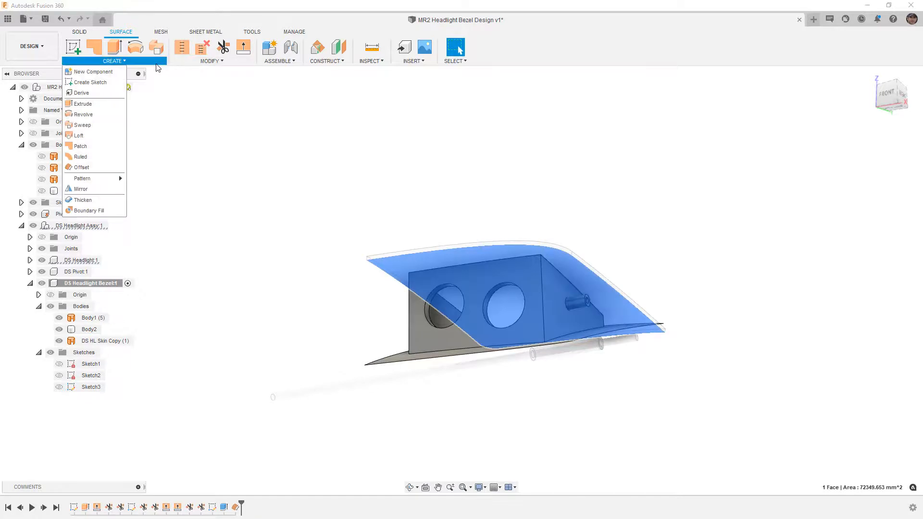
pyautogui.click(81, 167)
pyautogui.click(866, 205)
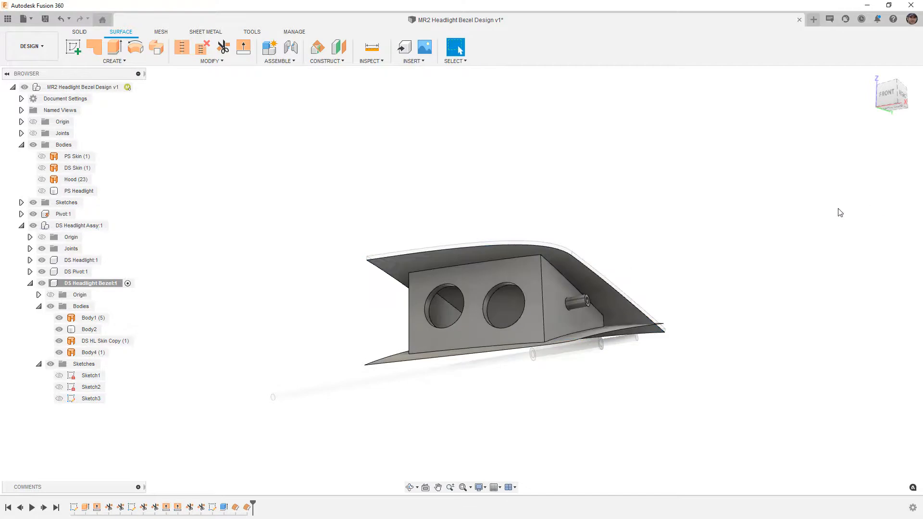
# Hide the DS Headlight, DS Pivot, DS Skin and Pivot so only the bezel component's bodies are displayed.
pyautogui.keyDown('shift'); pyautogui.moveTo(298, 254); pyautogui.dragTo(500, 270, button='middle'); pyautogui.keyUp('shift')
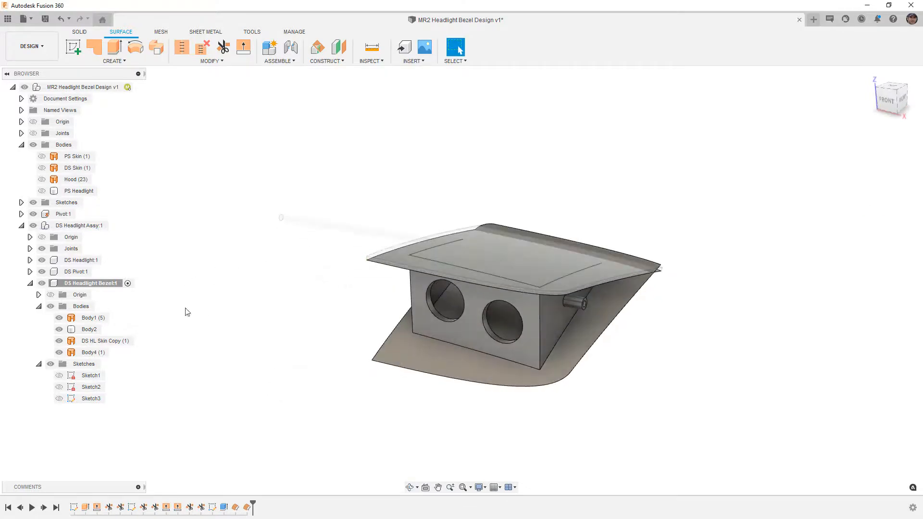
pyautogui.click(42, 260)
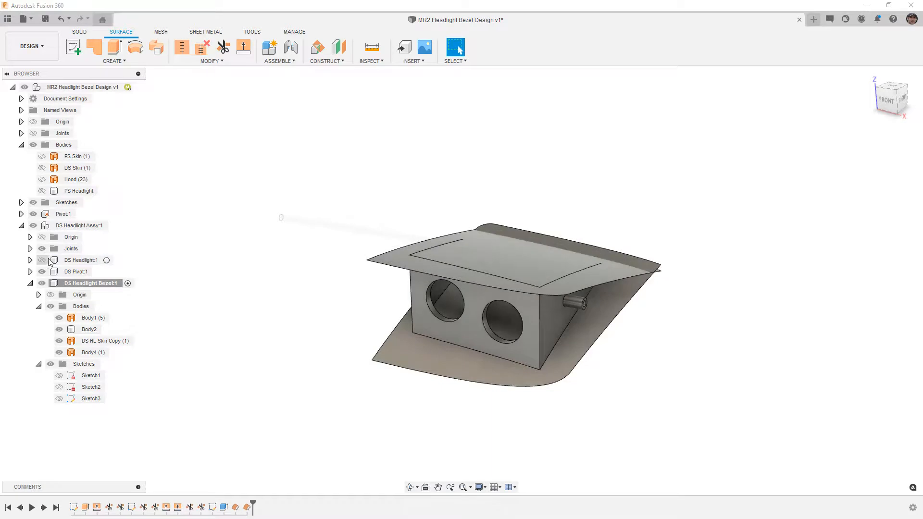
pyautogui.click(45, 272)
pyautogui.click(42, 272)
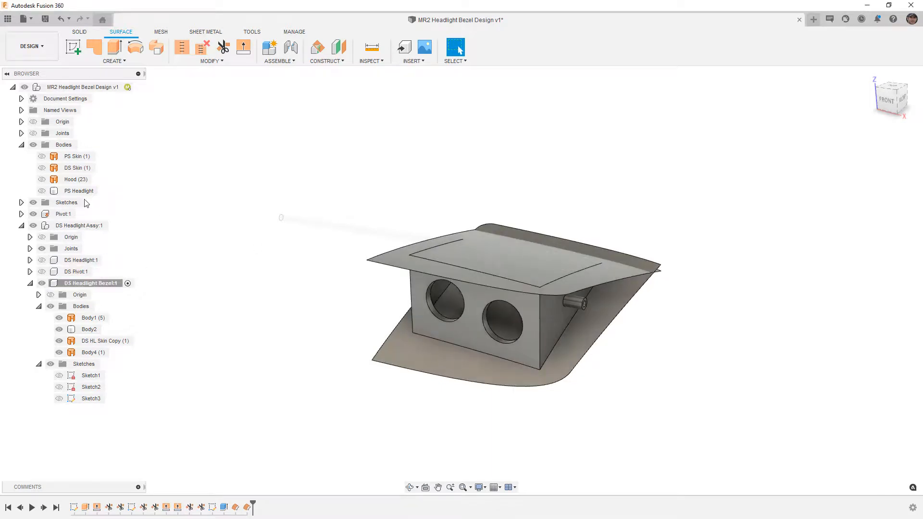
pyautogui.click(33, 214)
pyautogui.keyDown('shift'); pyautogui.moveTo(389, 256); pyautogui.dragTo(338, 262, button='middle'); pyautogui.keyUp('shift')
pyautogui.press('Escape')
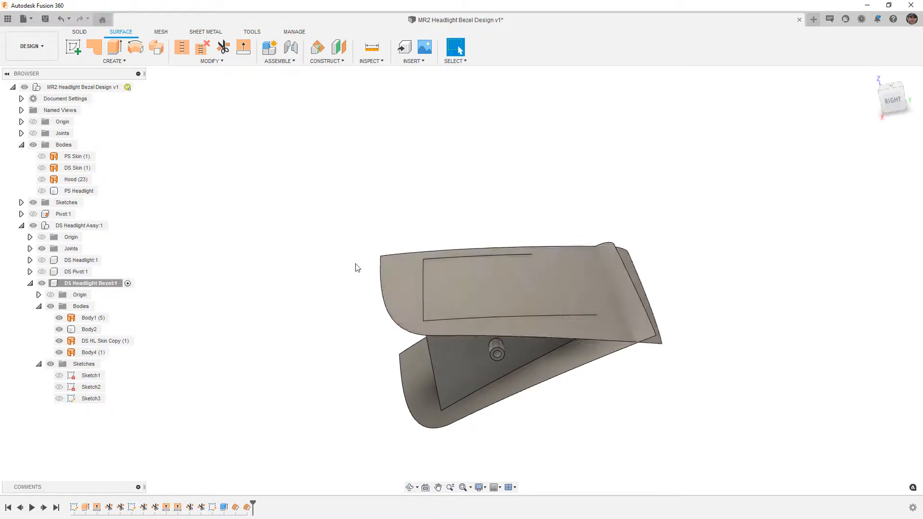
# Examine where the cover copy and DS HL Skin Copy cross at the rear, comparing them with the original DS Headlight.
pyautogui.click(608, 327)
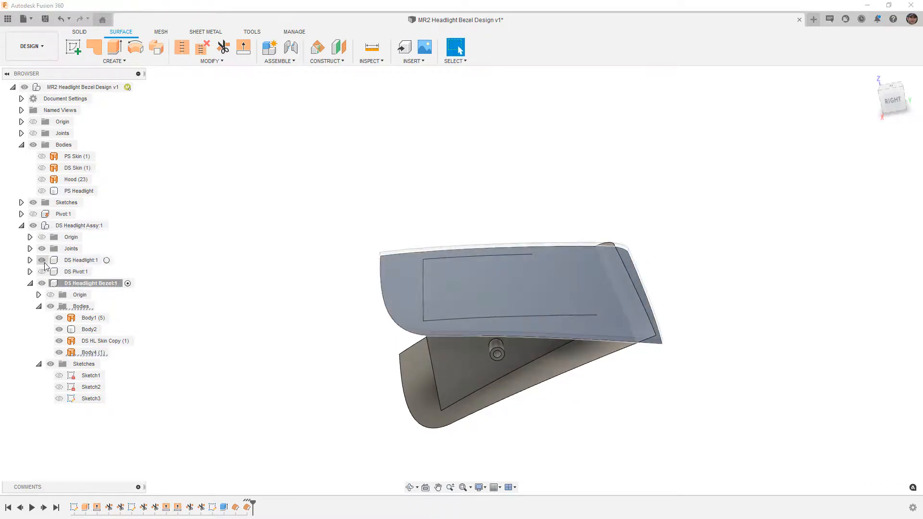
pyautogui.moveTo(299, 326)
pyautogui.keyDown('shift'); pyautogui.mouseDown(button='middle')
pyautogui.moveTo(303, 302)
pyautogui.moveTo(304, 322)
pyautogui.mouseUp(button='middle'); pyautogui.keyUp('shift')
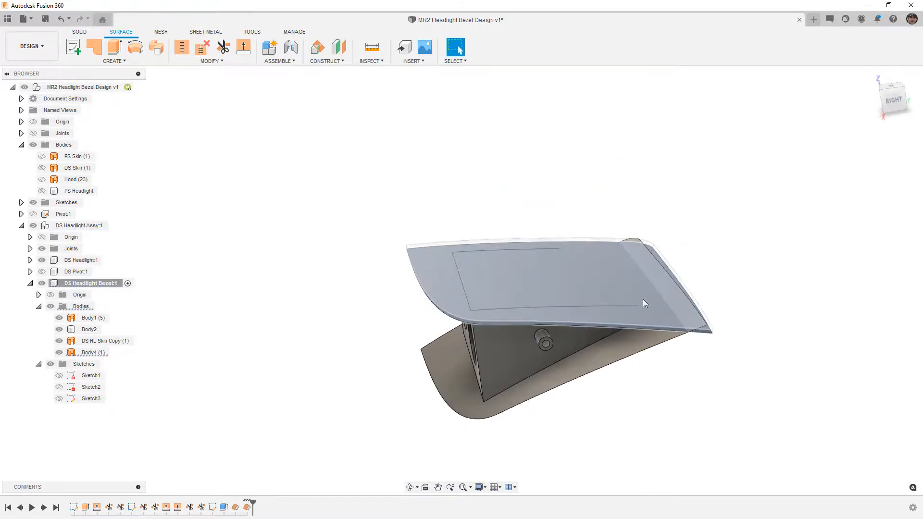
pyautogui.click(42, 261)
pyautogui.click(661, 321)
pyautogui.click(652, 341)
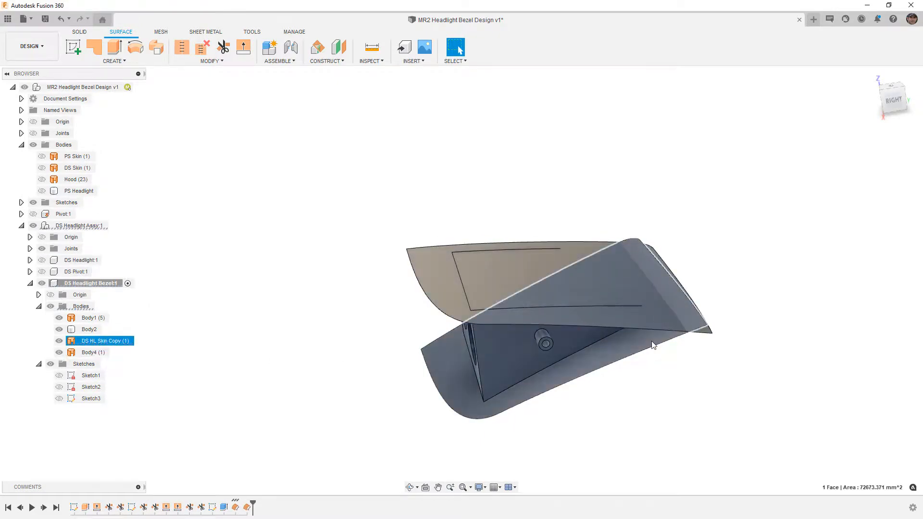
pyautogui.moveTo(644, 342)
pyautogui.keyDown('shift'); pyautogui.mouseDown(button='middle')
pyautogui.moveTo(648, 356)
pyautogui.moveTo(644, 344)
pyautogui.mouseUp(button='middle'); pyautogui.keyUp('shift')
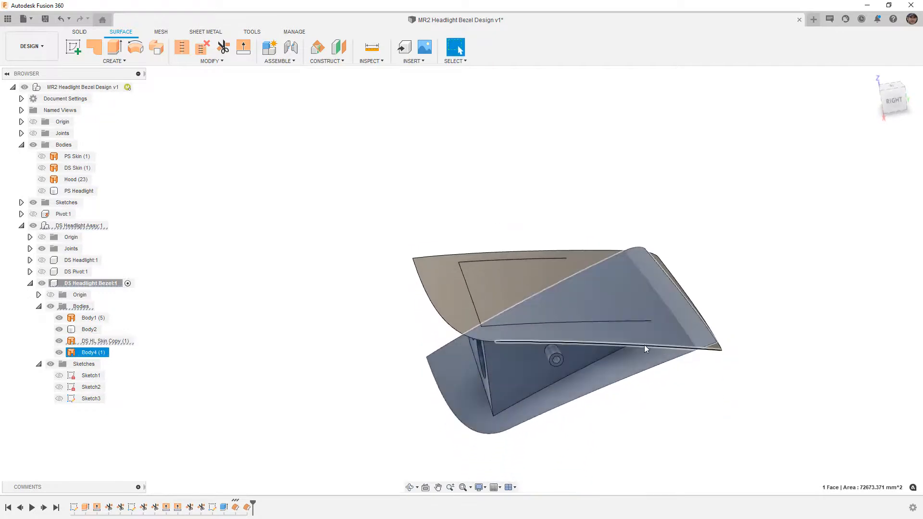
pyautogui.click(603, 208)
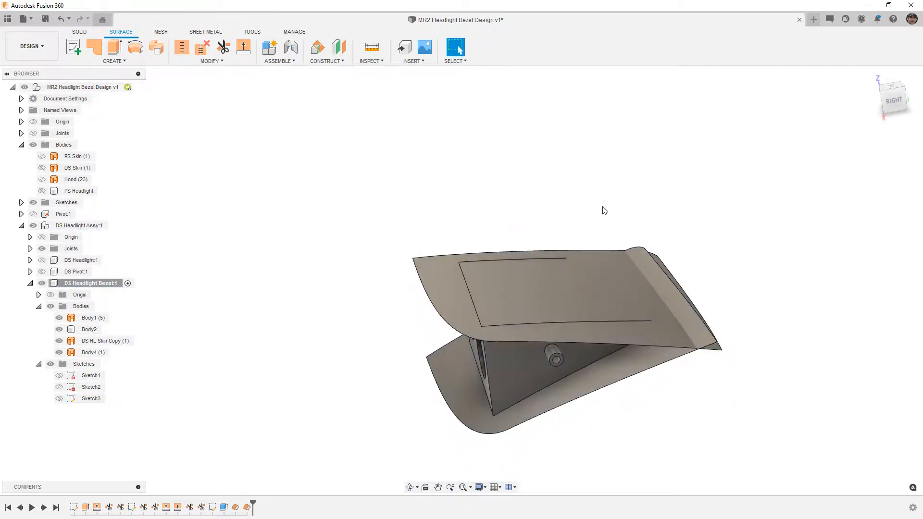
# Trim the cover copy and DS HL Skin Copy against each other, removing the rear strips beyond their intersection.
pyautogui.click(223, 47)
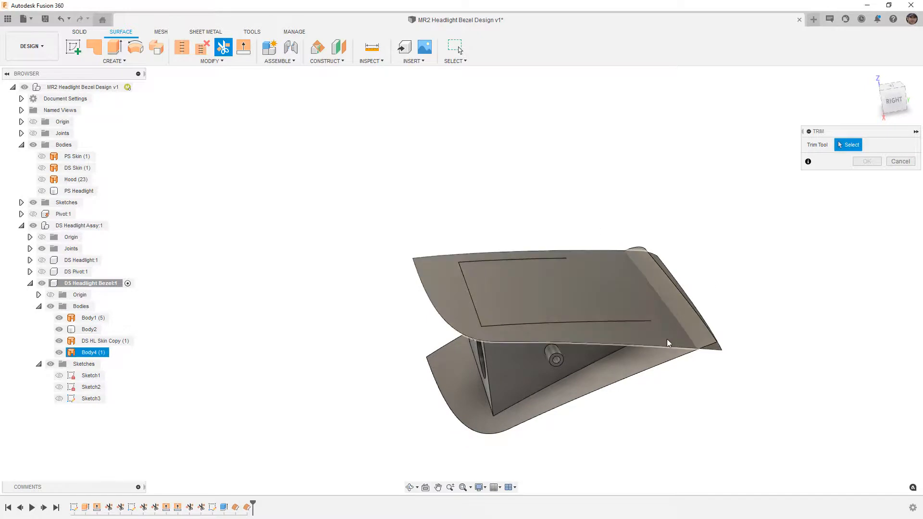
pyautogui.click(705, 340)
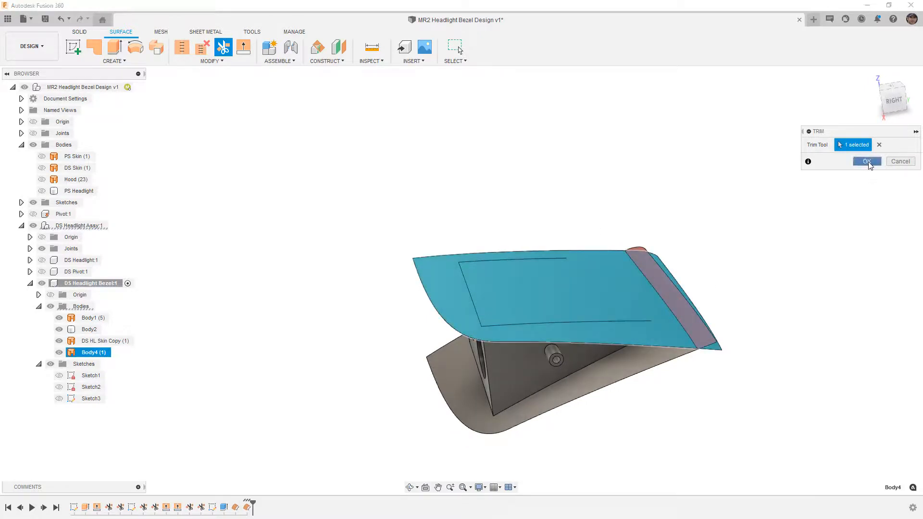
pyautogui.click(880, 144)
pyautogui.click(705, 337)
pyautogui.click(879, 146)
pyautogui.click(684, 357)
pyautogui.click(867, 161)
# Examine the trimmed cover and skin surfaces from several angles, including the rear corner where they meet.
pyautogui.keyDown('shift'); pyautogui.moveTo(800, 269); pyautogui.dragTo(855, 265, button='middle'); pyautogui.keyUp('shift')
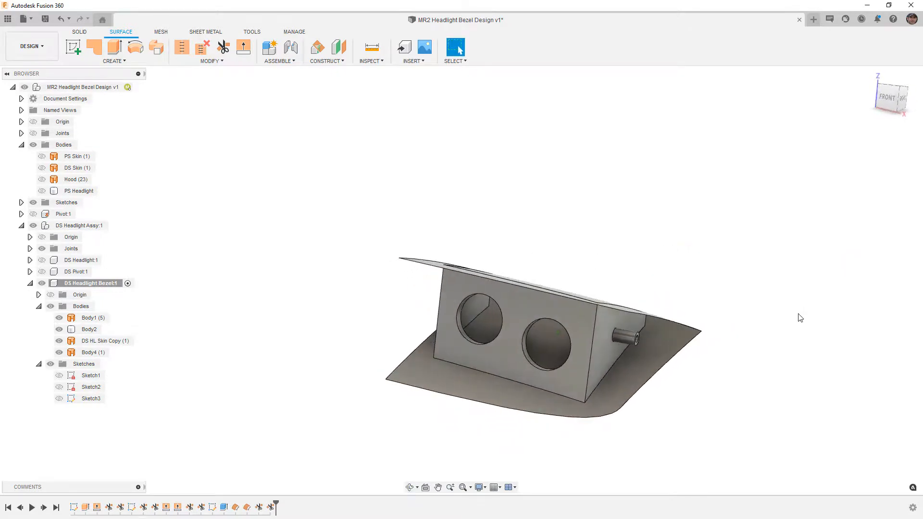
pyautogui.keyDown('shift'); pyautogui.moveTo(800, 318); pyautogui.dragTo(772, 322, button='middle'); pyautogui.keyUp('shift')
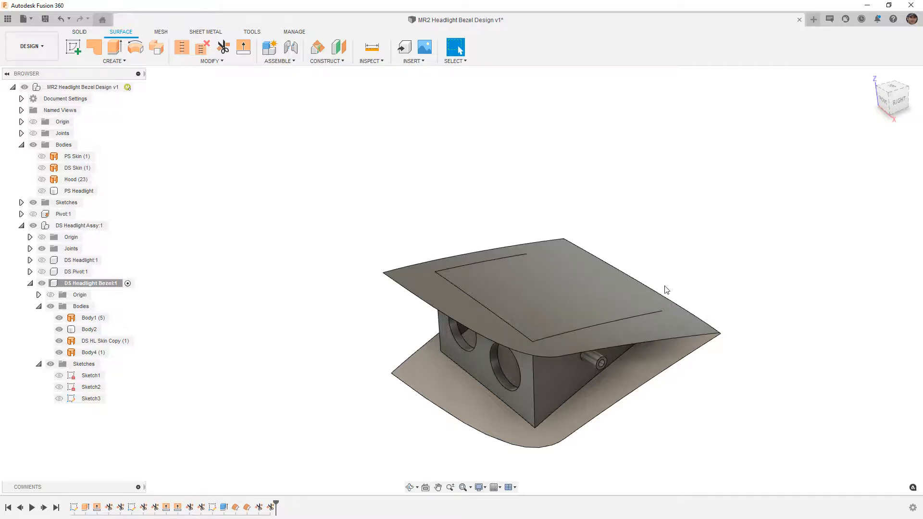
pyautogui.keyDown('shift'); pyautogui.moveTo(688, 302); pyautogui.dragTo(569, 371, button='middle'); pyautogui.keyUp('shift')
pyautogui.scroll(6, 570, 364)
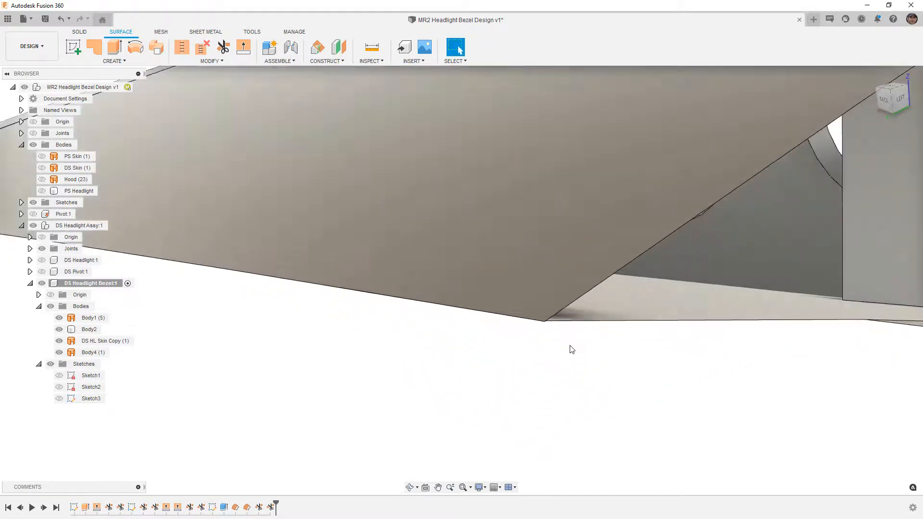
pyautogui.click(552, 322)
pyautogui.keyDown('shift'); pyautogui.moveTo(553, 323); pyautogui.dragTo(712, 355, button='middle'); pyautogui.keyUp('shift')
pyautogui.click(624, 407)
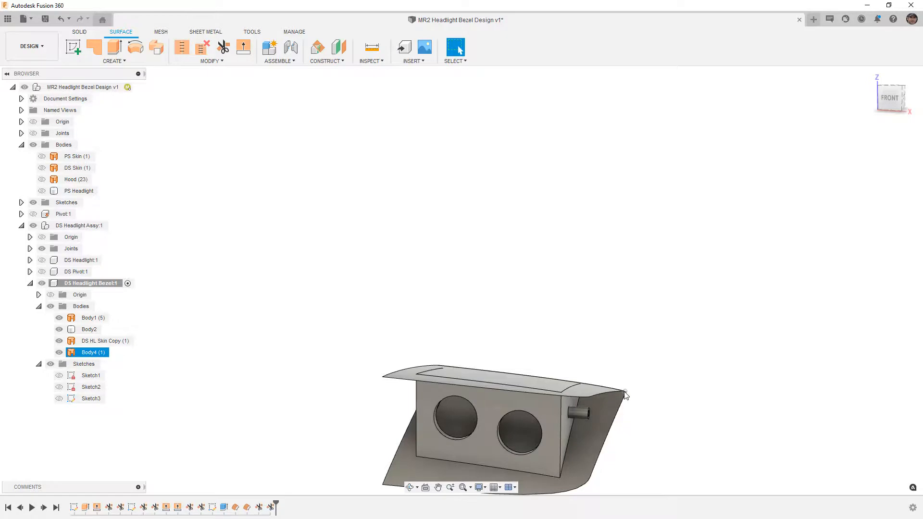
# Examine from above how the outer side and front edges of the cover copy line up with the skin copy.
pyautogui.keyDown('shift'); pyautogui.moveTo(823, 134); pyautogui.dragTo(847, 128, button='middle'); pyautogui.keyUp('shift')
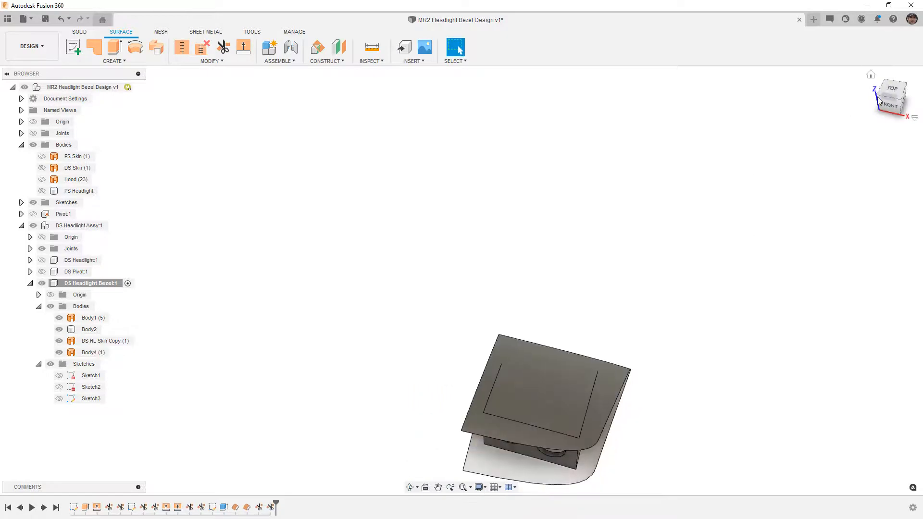
pyautogui.click(892, 88)
pyautogui.scroll(5, 644, 300)
pyautogui.scroll(3, 635, 291)
pyautogui.click(640, 255)
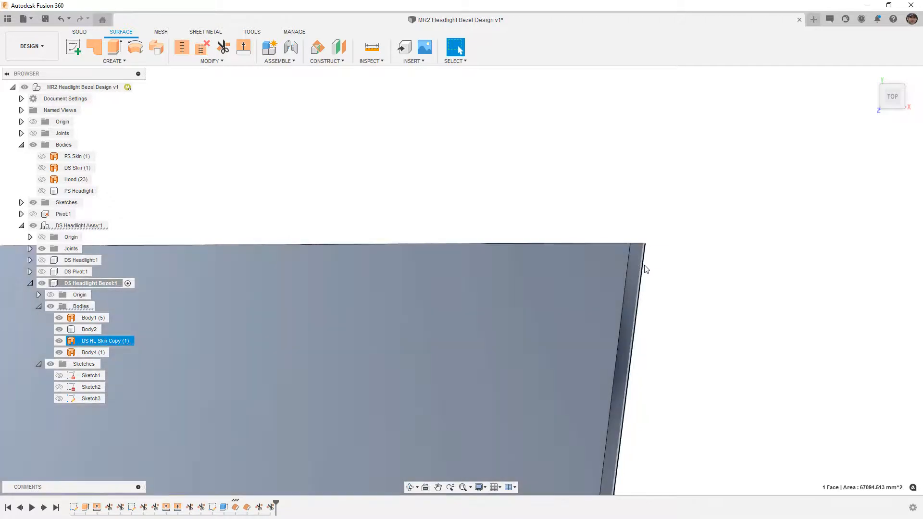
pyautogui.click(647, 262)
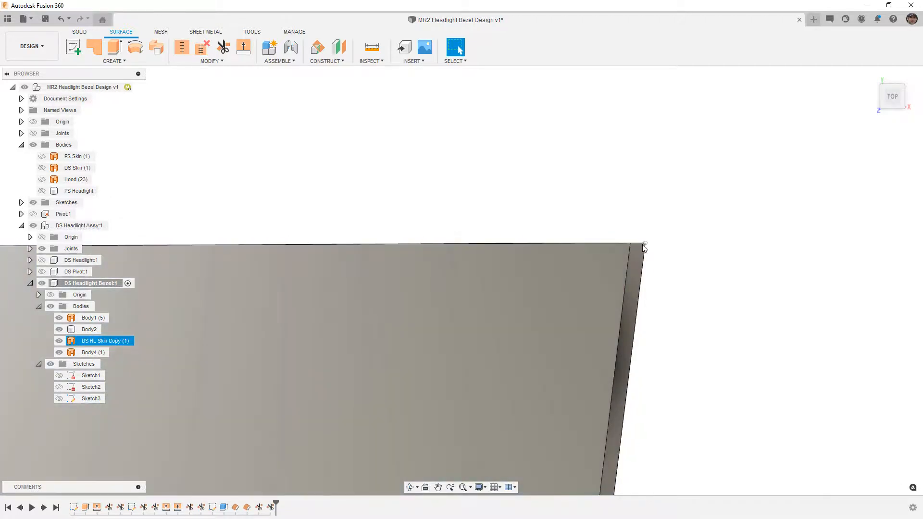
pyautogui.click(626, 280)
pyautogui.scroll(-5, 631, 263)
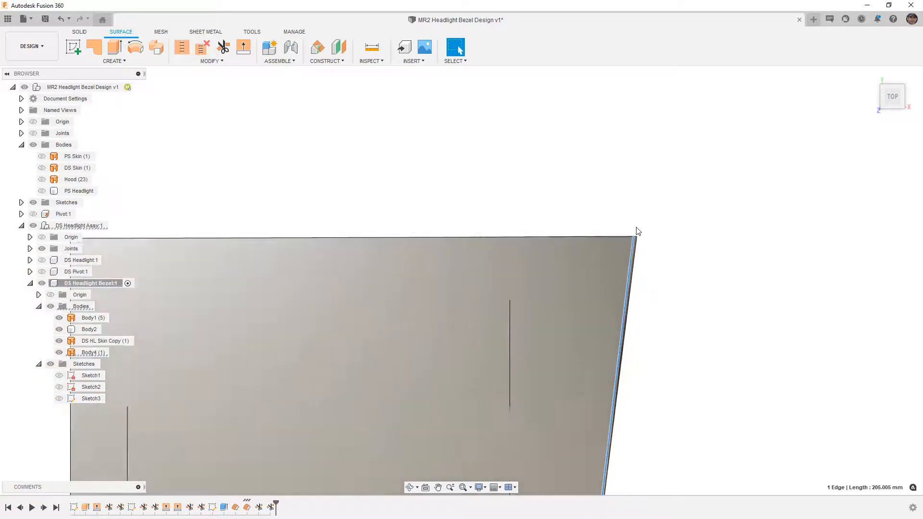
pyautogui.scroll(8, 622, 376)
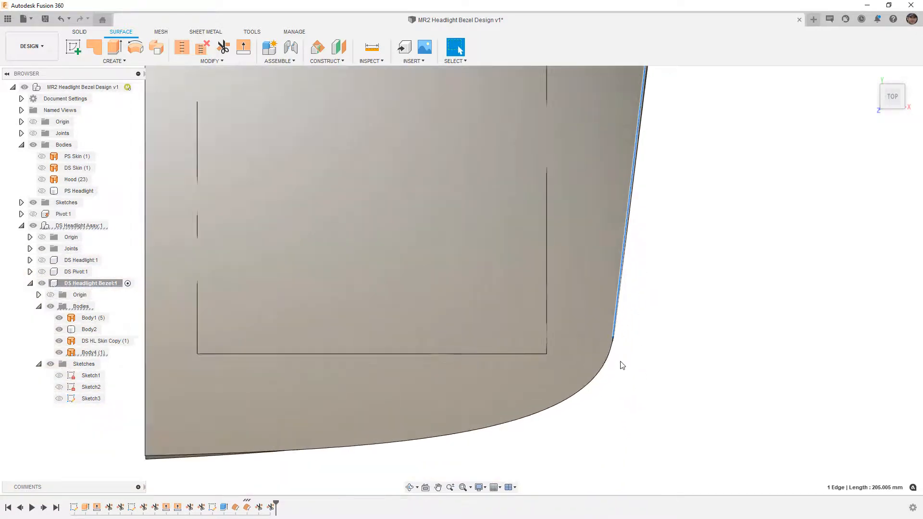
pyautogui.scroll(3, 617, 331)
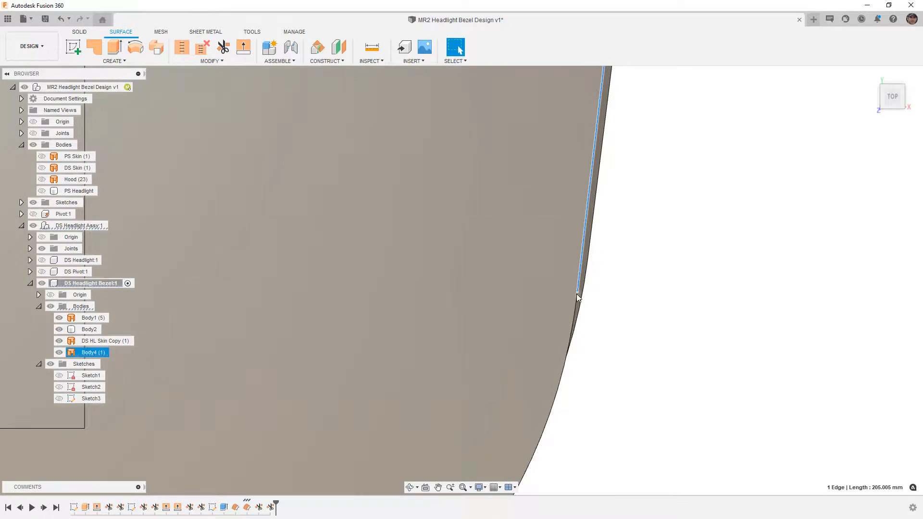
pyautogui.scroll(-6, 578, 312)
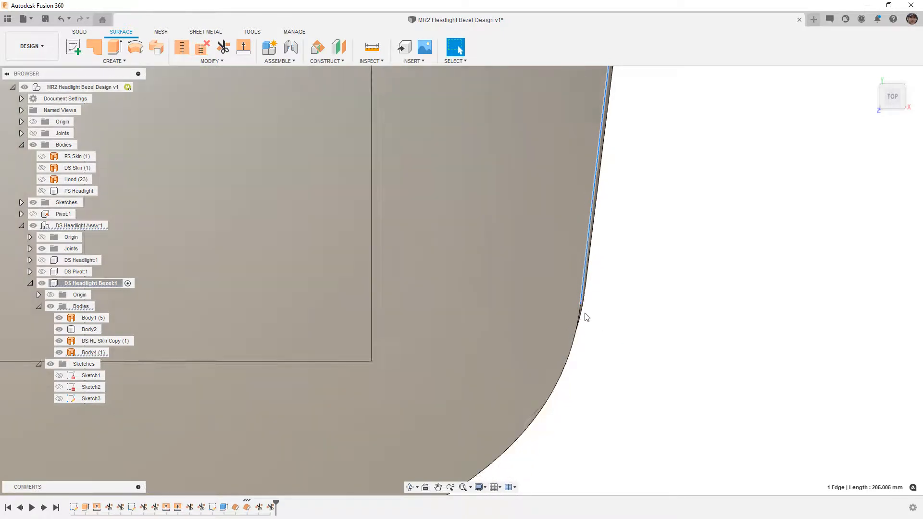
pyautogui.scroll(-1, 599, 337)
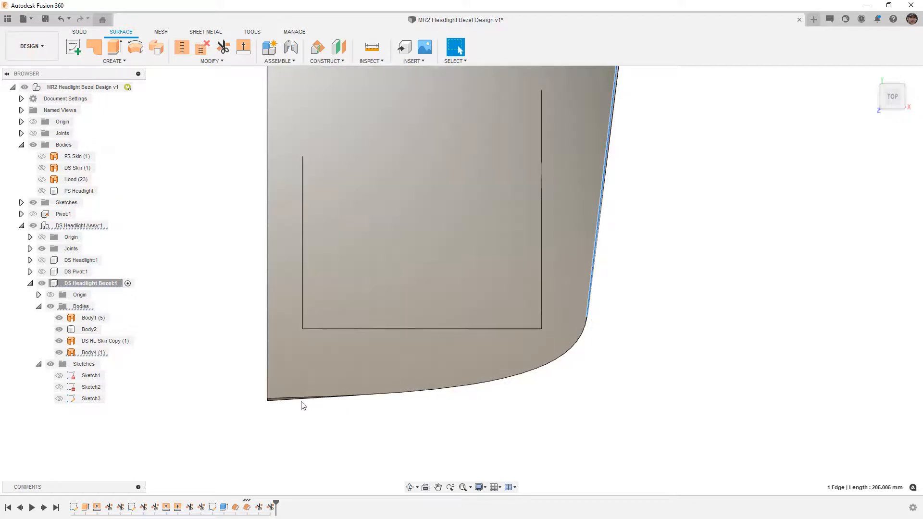
pyautogui.click(392, 420)
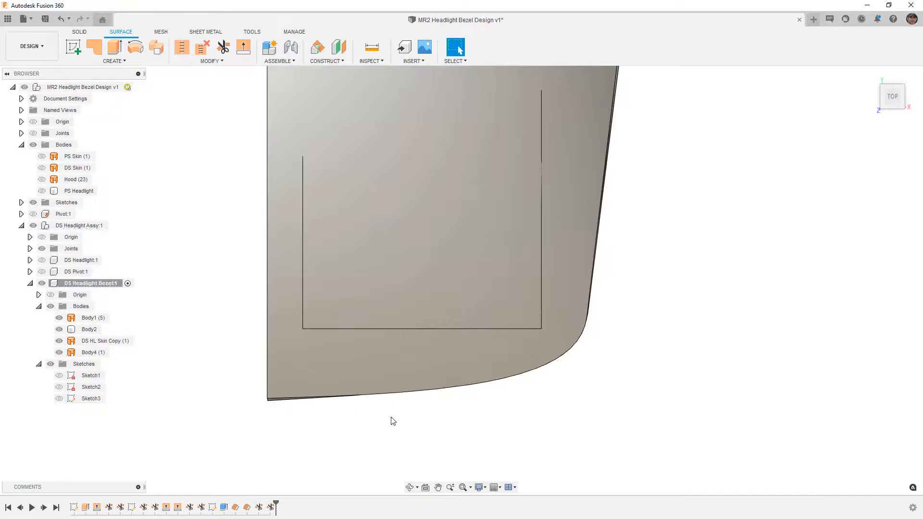
# Start a sketch on the horizontal origin plane and project the outline of the cover copy (Body4) into it.
pyautogui.scroll(-2, 388, 415)
pyautogui.click(72, 46)
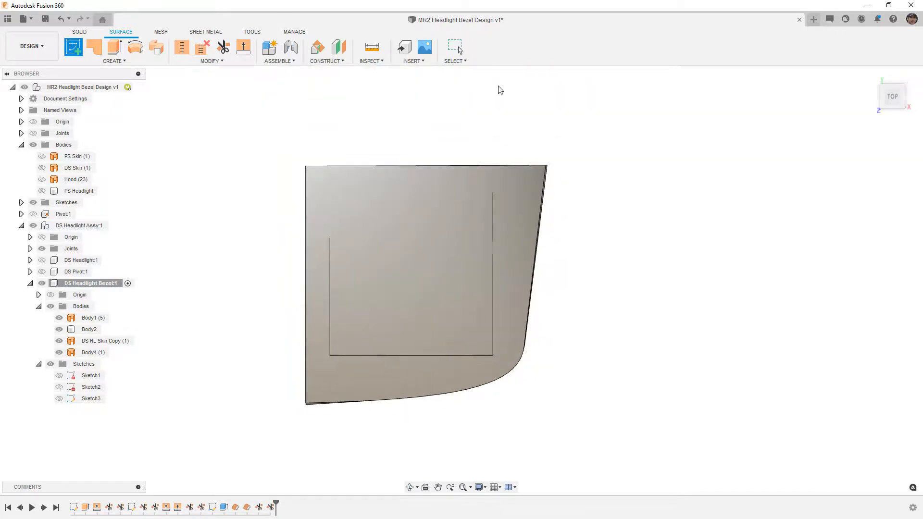
pyautogui.scroll(-4, 552, 165)
pyautogui.scroll(-3, 469, 327)
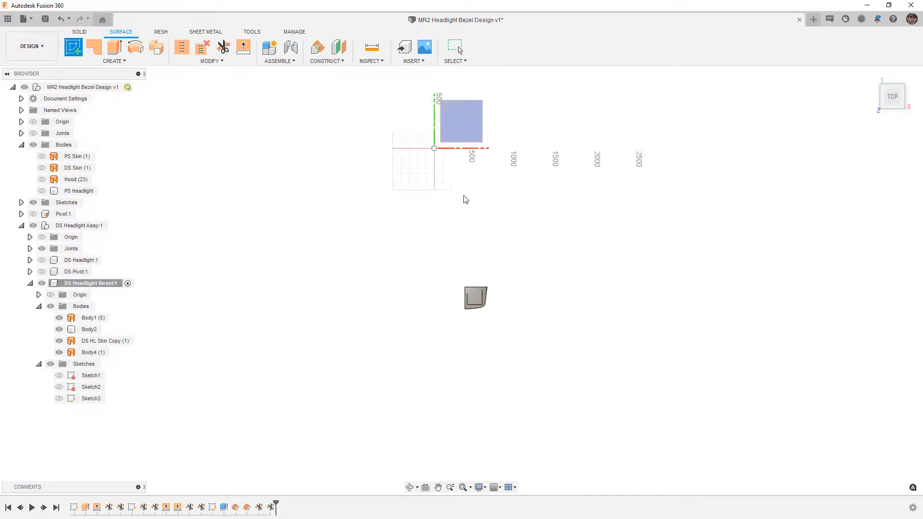
pyautogui.click(466, 120)
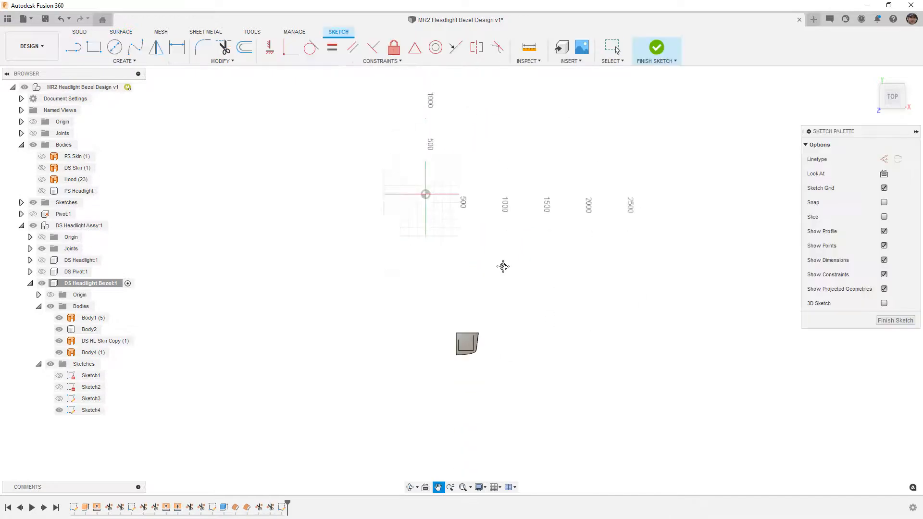
pyautogui.scroll(8, 473, 298)
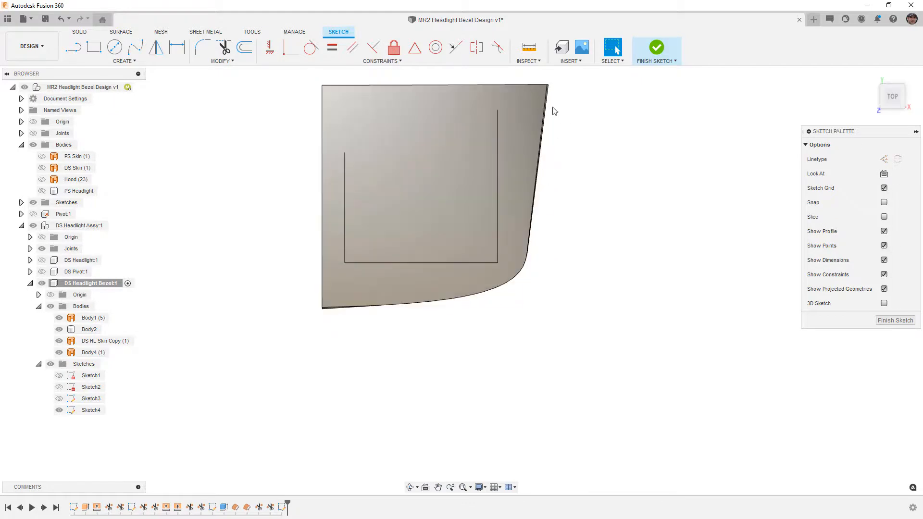
pyautogui.click(538, 108)
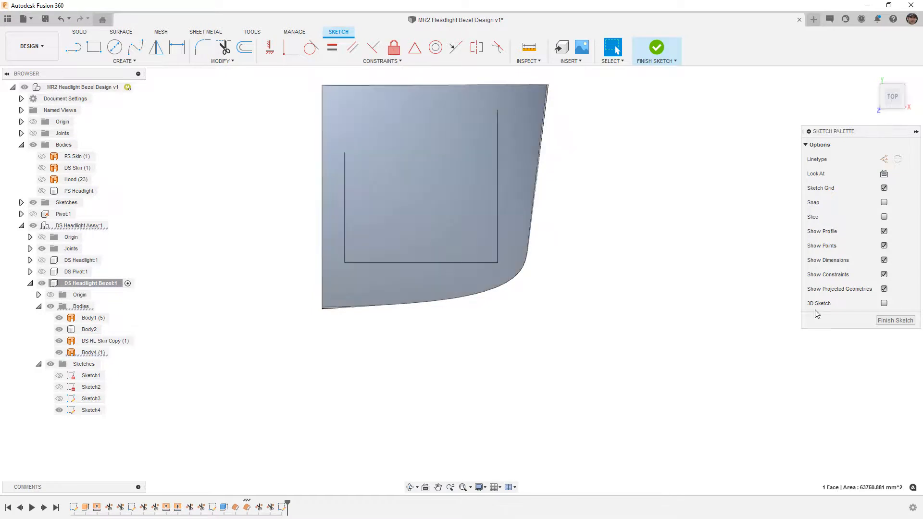
pyautogui.press('p')
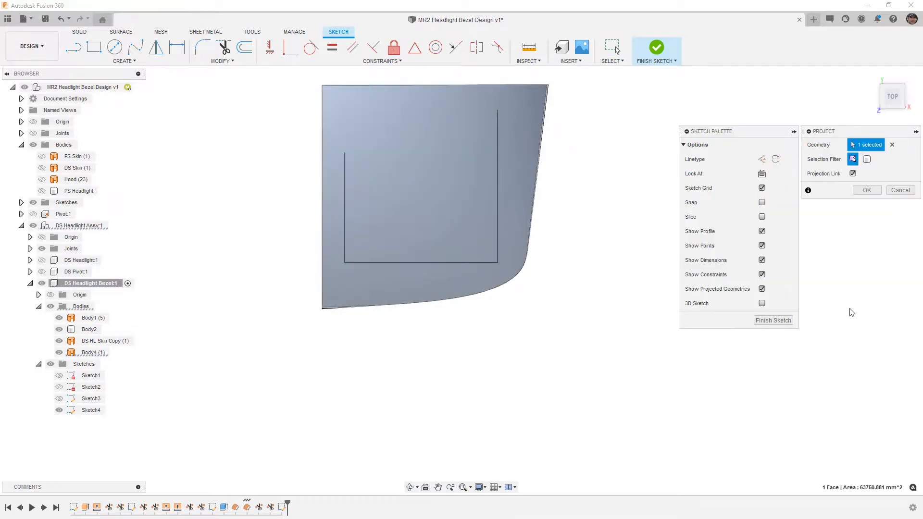
pyautogui.click(868, 192)
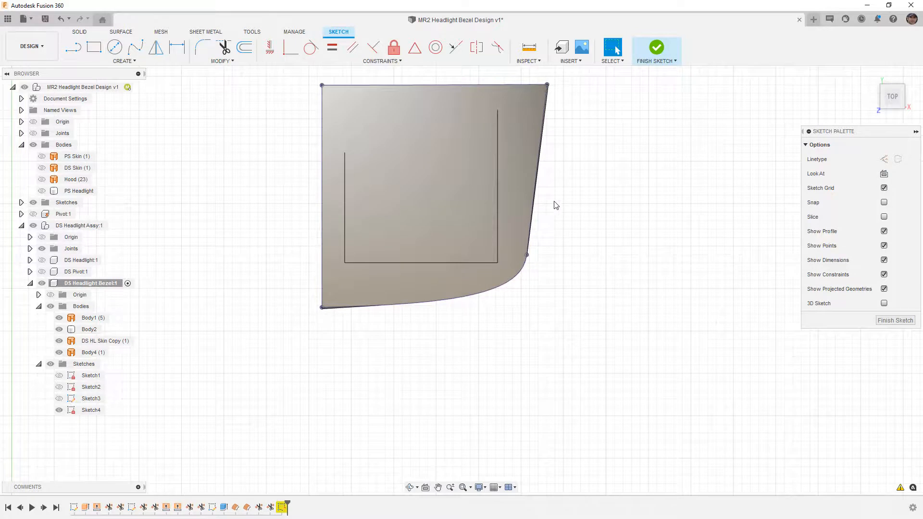
# Offset the projected cover outline 3 mm inward.
pyautogui.click(245, 47)
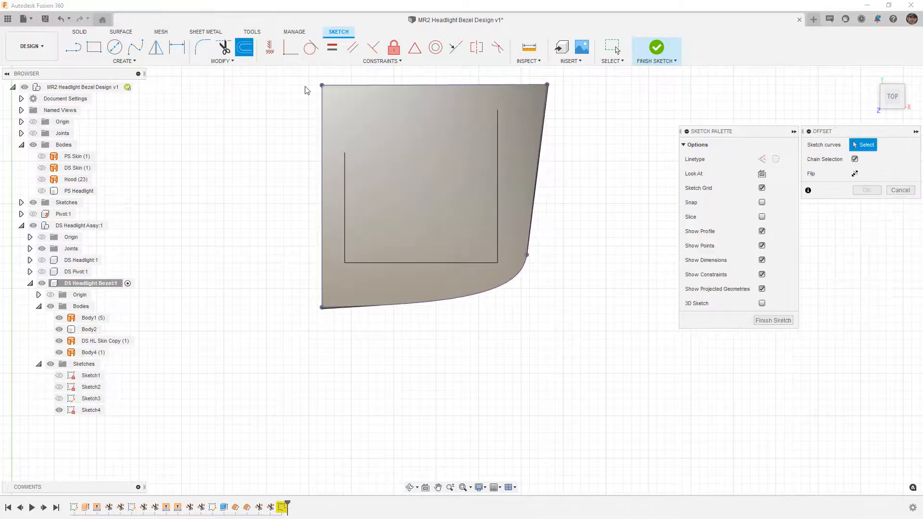
pyautogui.click(330, 84)
pyautogui.moveTo(332, 86); pyautogui.dragTo(331, 89)
pyautogui.write('-3')
pyautogui.press('Return')
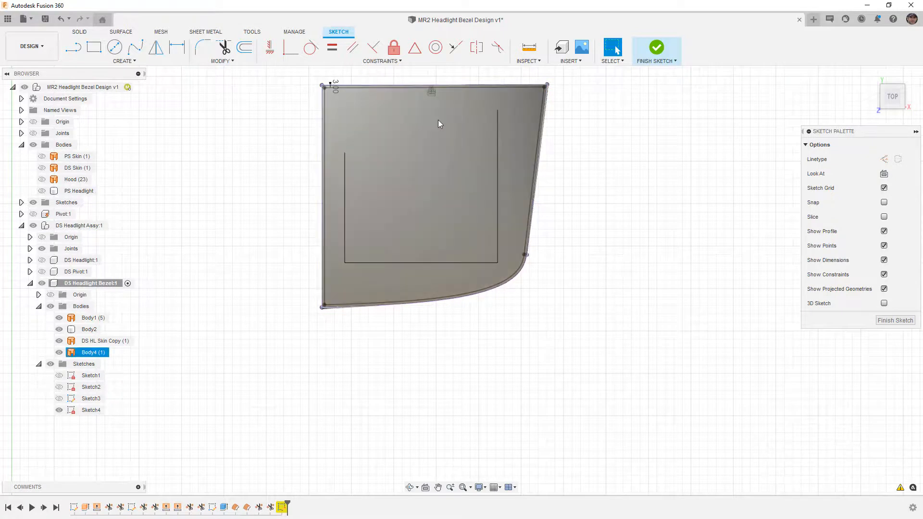
# Convert the outer projected outline curves to construction geometry, leaving the inner offset outline as normal lines.
pyautogui.click(547, 98)
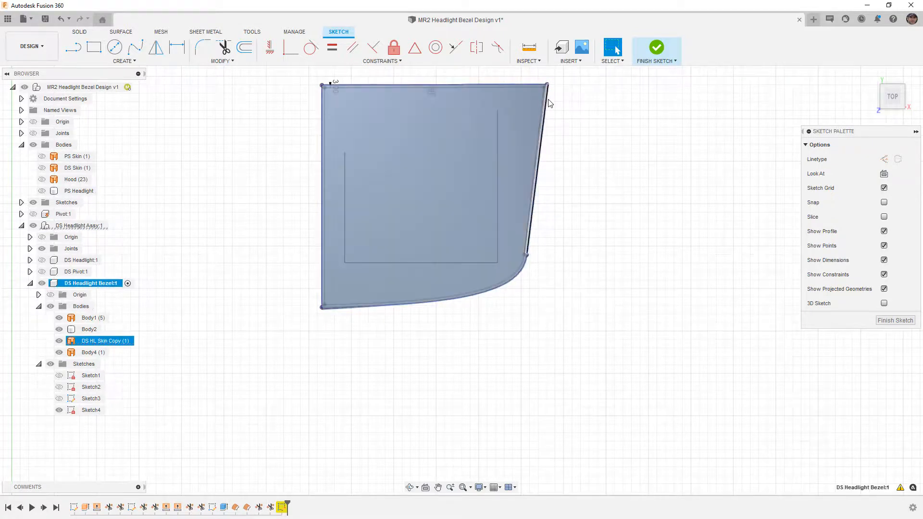
pyautogui.click(551, 101)
pyautogui.click(543, 94)
pyautogui.click(322, 98)
pyautogui.click(330, 312)
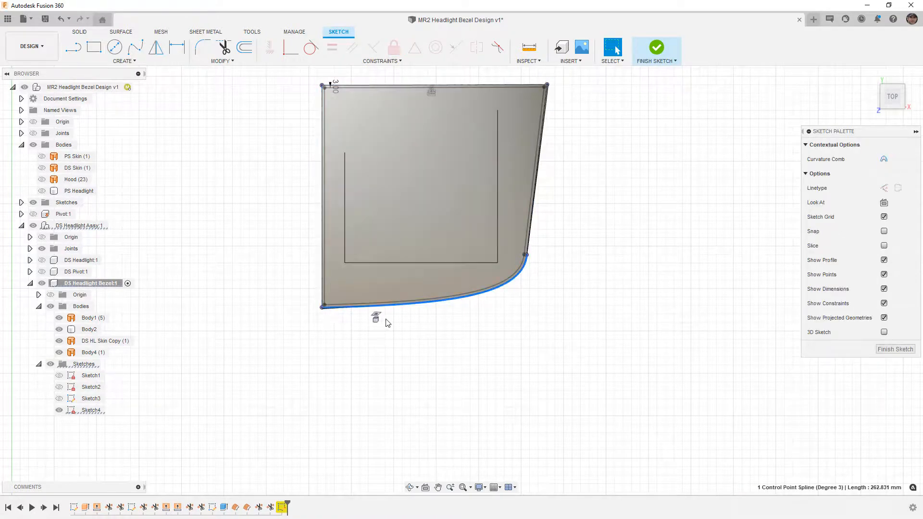
pyautogui.scroll(6, 375, 315)
pyautogui.press('x')
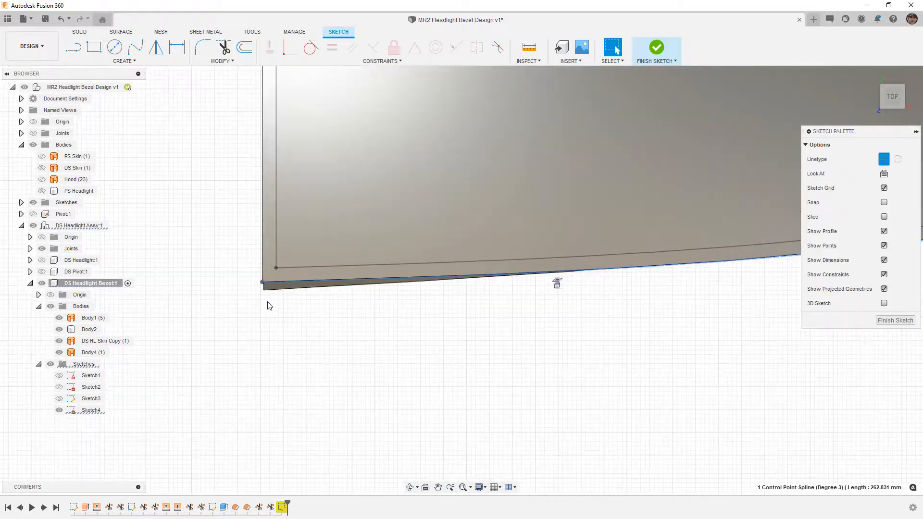
# Hide the cover copy (Body4) to uncover the DS HL Skin Copy beneath the sketch.
pyautogui.scroll(-5, 278, 300)
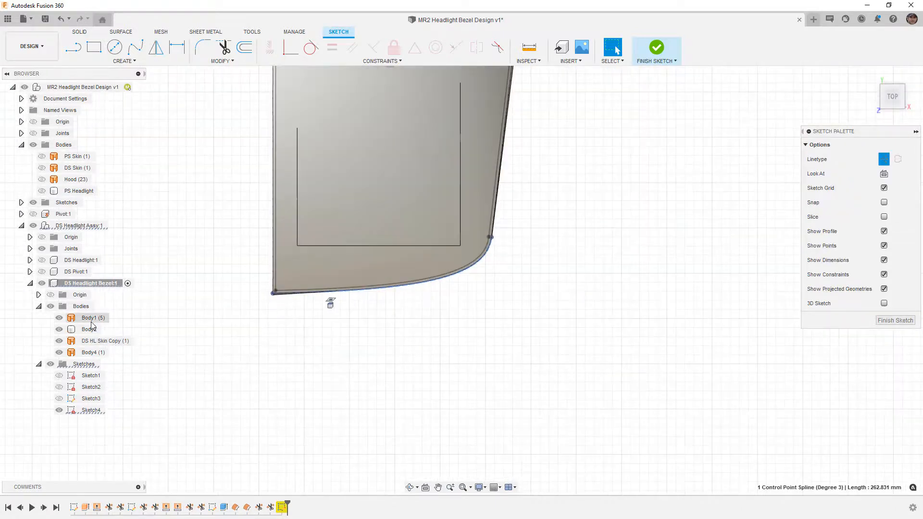
pyautogui.click(91, 353)
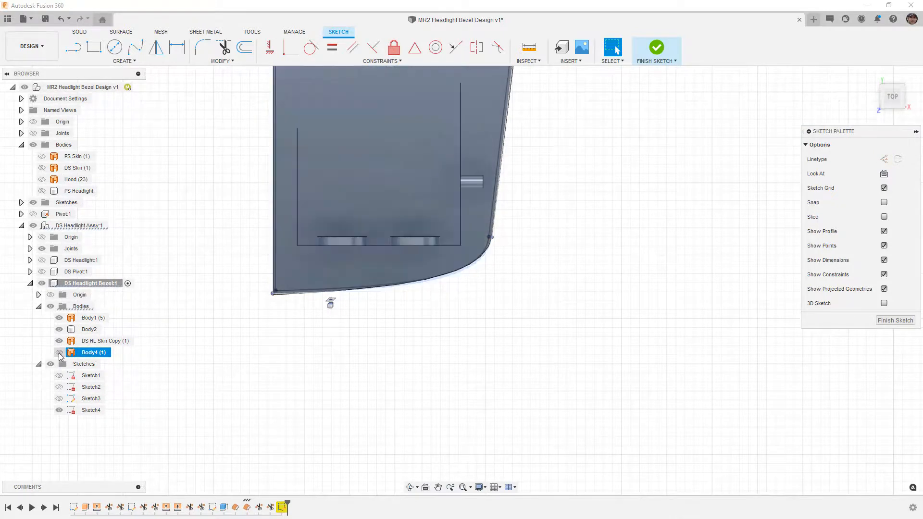
pyautogui.click(59, 352)
pyautogui.scroll(-3, 235, 369)
pyautogui.click(275, 304)
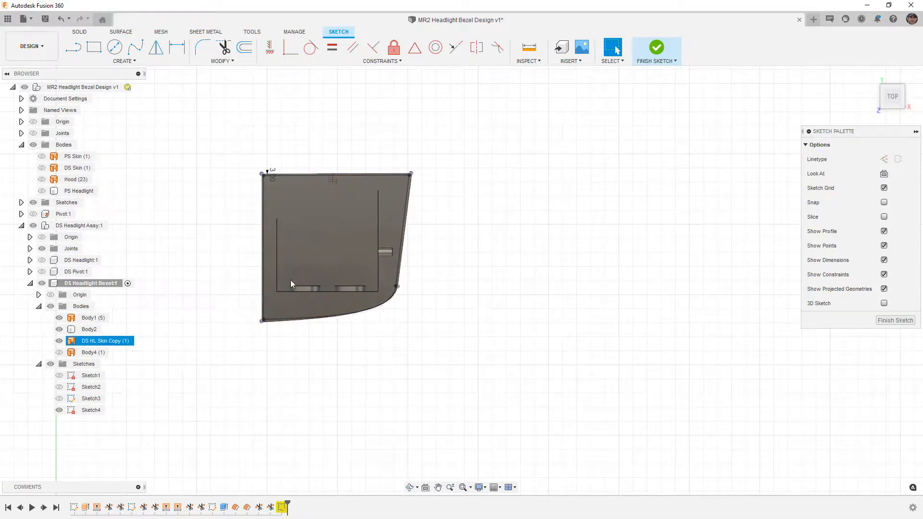
# Examine how the inner offset curve runs along the curved front edge of the DS HL Skin Copy.
pyautogui.click(286, 322)
pyautogui.scroll(5, 280, 322)
pyautogui.scroll(1, 255, 321)
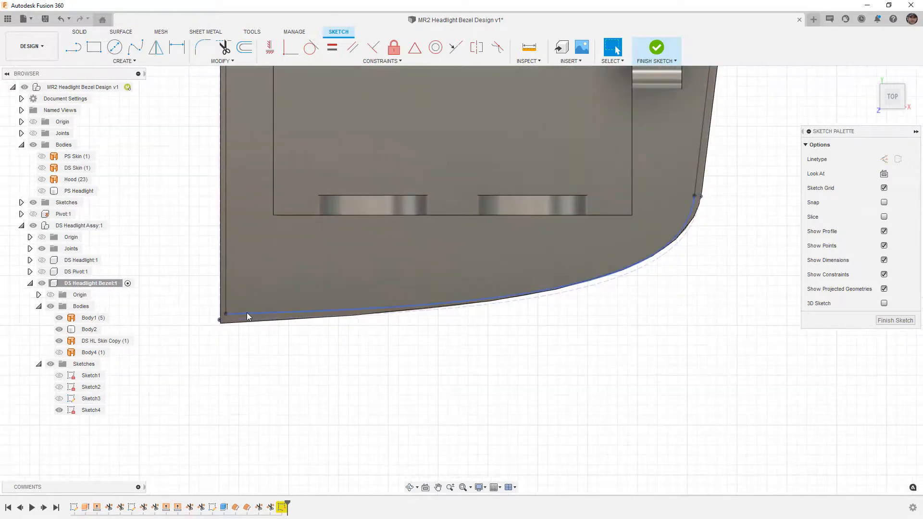
pyautogui.click(246, 313)
pyautogui.scroll(5, 666, 255)
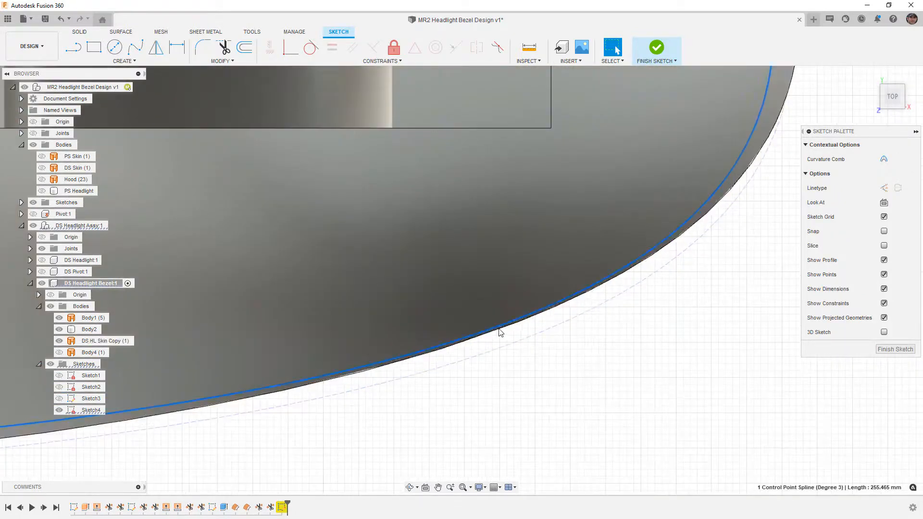
pyautogui.scroll(-3, 545, 336)
pyautogui.scroll(-5, 559, 342)
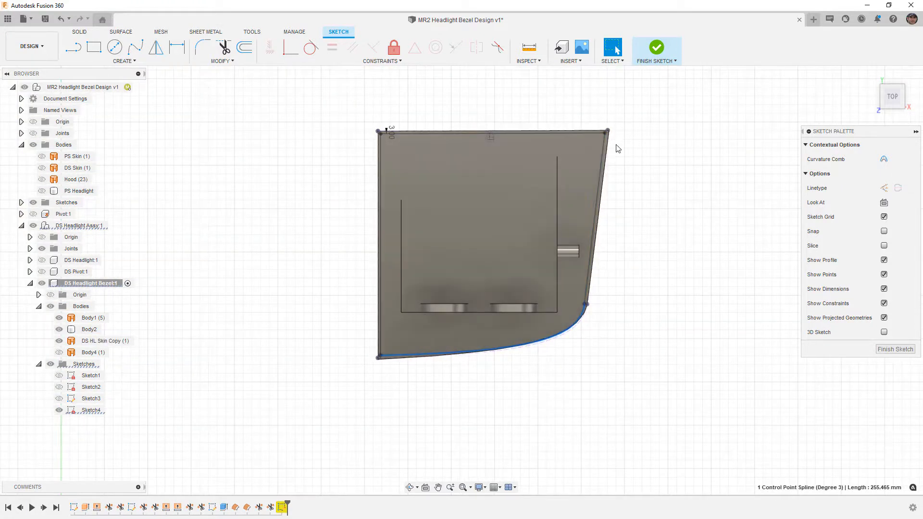
# Finish the sketch and trim the DS HL Skin Copy with the offset outline, removing the border strip outside it.
pyautogui.click(659, 48)
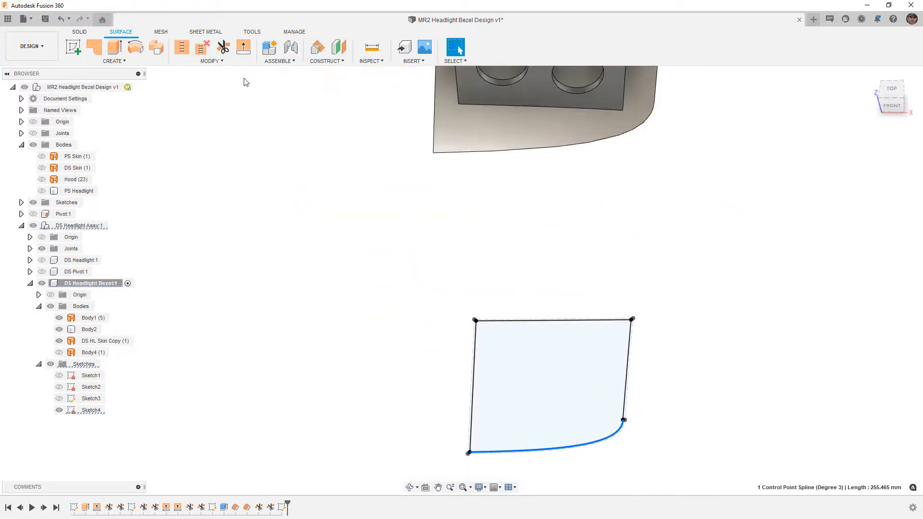
pyautogui.click(223, 47)
pyautogui.scroll(-2, 506, 284)
pyautogui.scroll(5, 452, 203)
pyautogui.scroll(2, 452, 202)
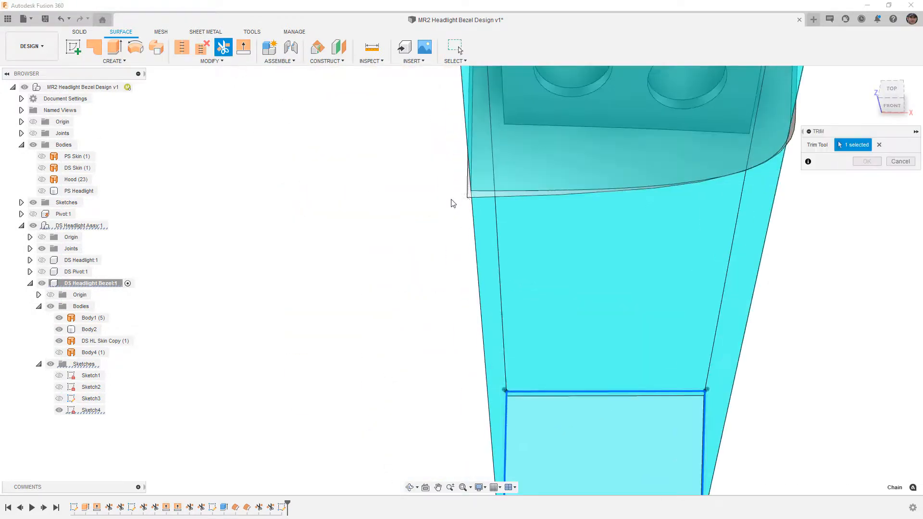
pyautogui.click(470, 198)
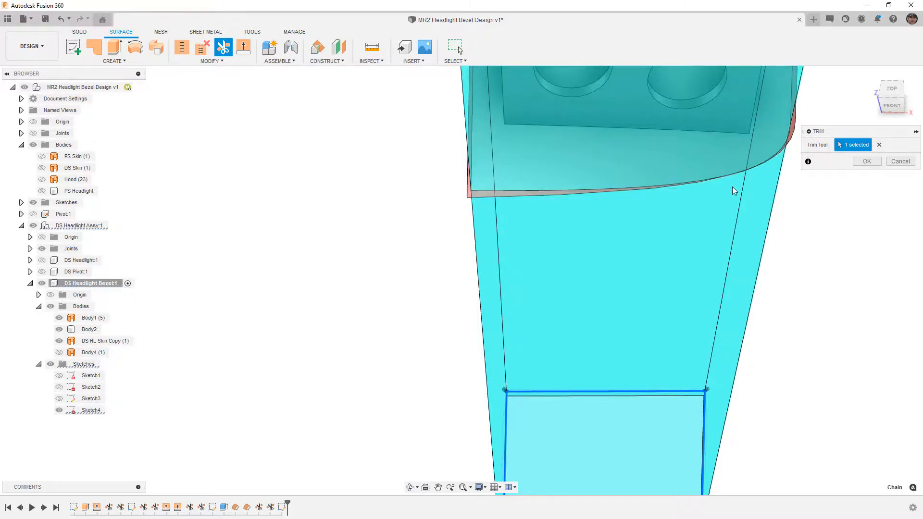
pyautogui.scroll(-3, 744, 176)
pyautogui.keyDown('shift'); pyautogui.moveTo(748, 201); pyautogui.dragTo(702, 242, button='middle'); pyautogui.keyUp('shift')
pyautogui.scroll(-1, 734, 207)
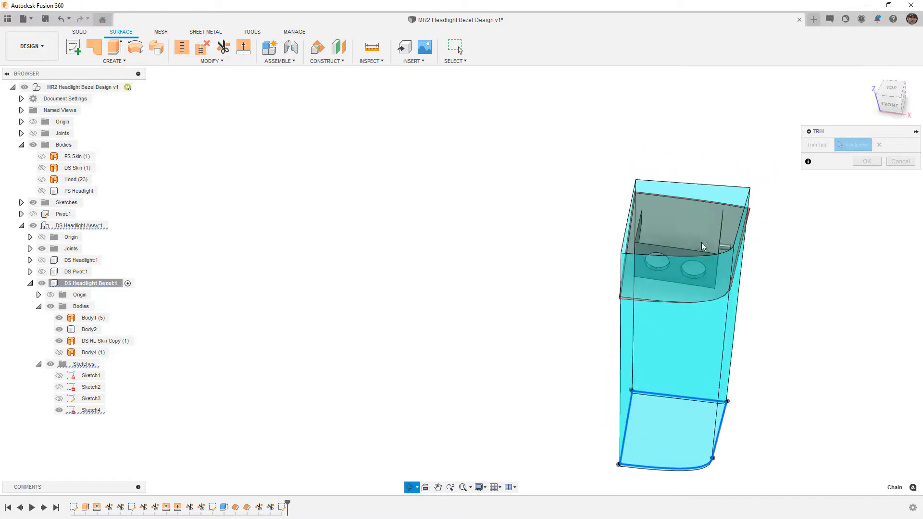
pyautogui.click(867, 161)
pyautogui.scroll(1, 702, 322)
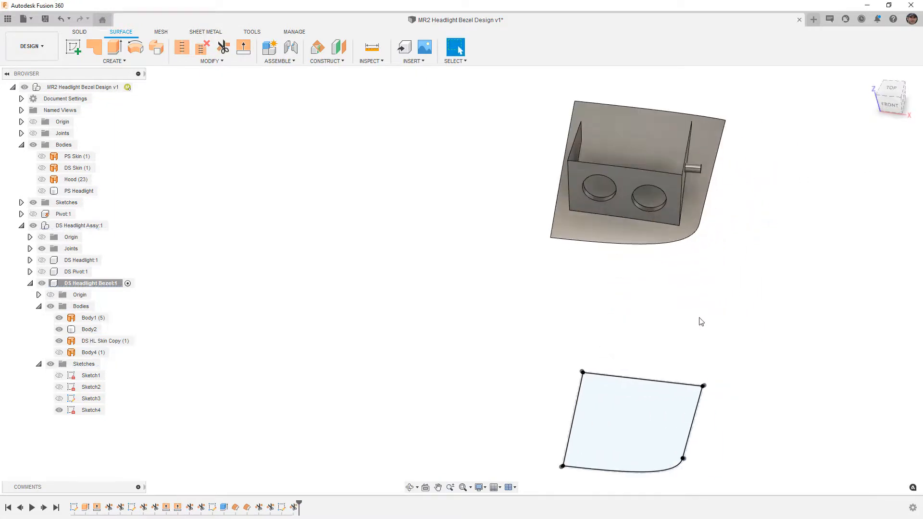
# Hide the DS HL Skin Copy and show the cover copy (Body4).
pyautogui.click(581, 237)
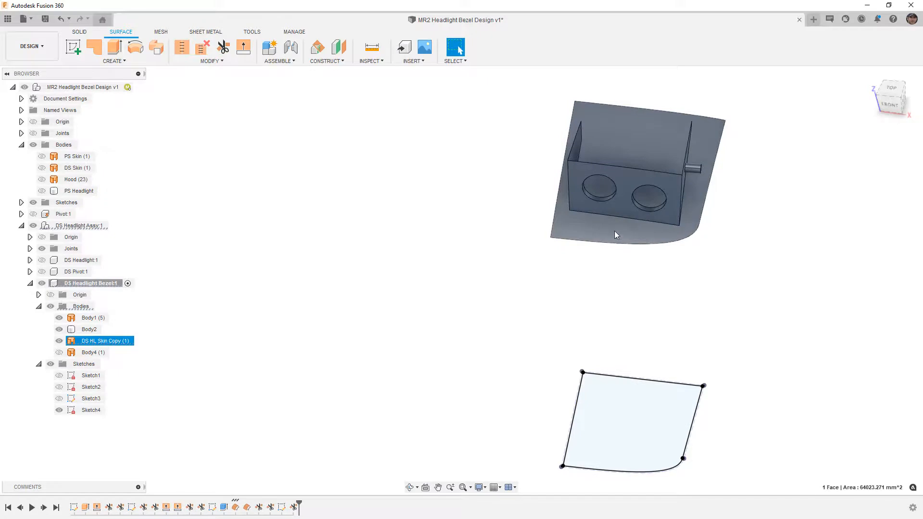
pyautogui.click(72, 343)
pyautogui.click(59, 341)
pyautogui.click(59, 352)
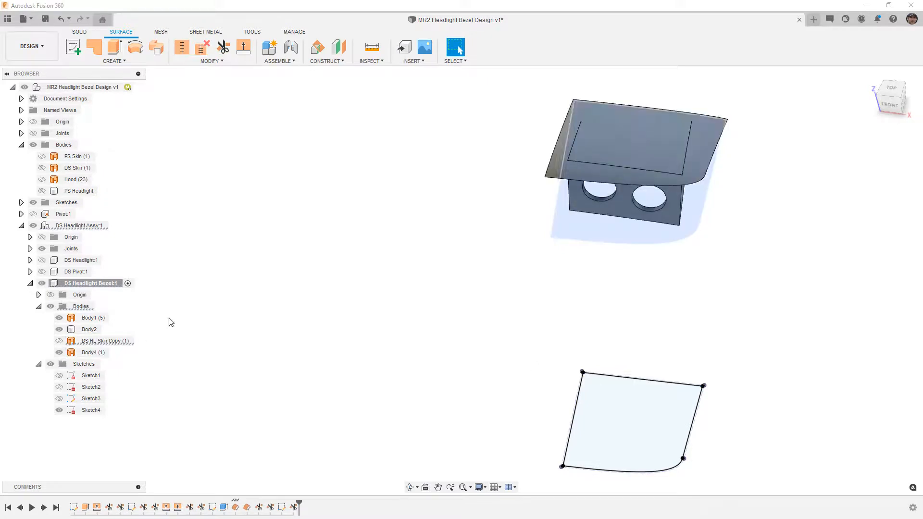
# Trim Body4 with the Sketch4 offset outline, removing its outer strip, and display both surfaces with Sketch4 hidden.
pyautogui.click(223, 46)
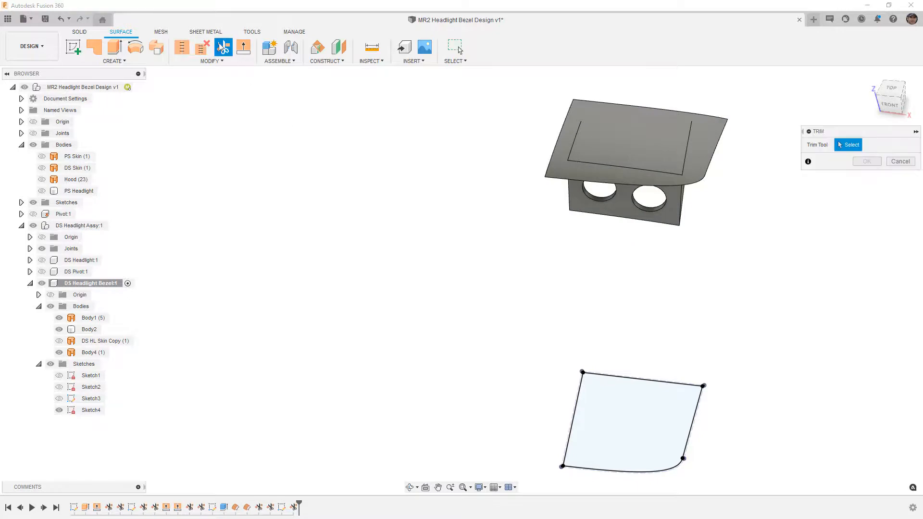
pyautogui.click(605, 378)
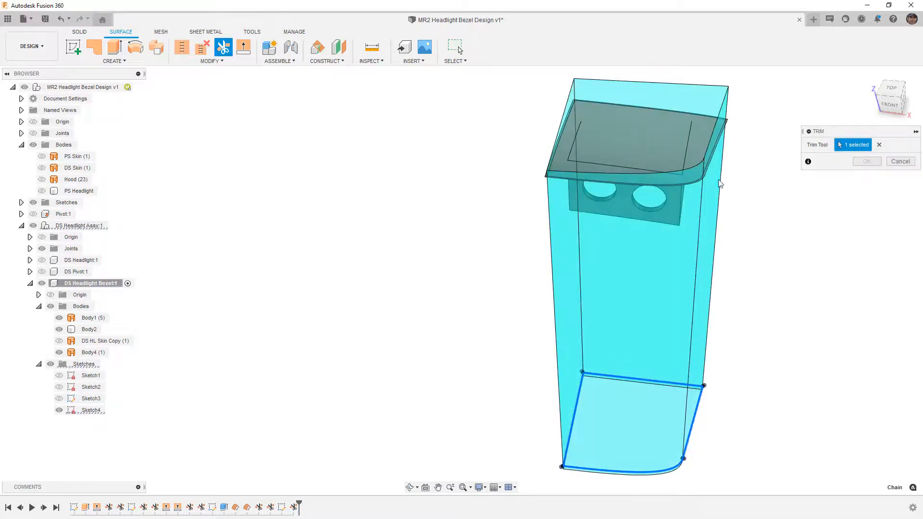
pyautogui.click(726, 133)
pyautogui.click(867, 161)
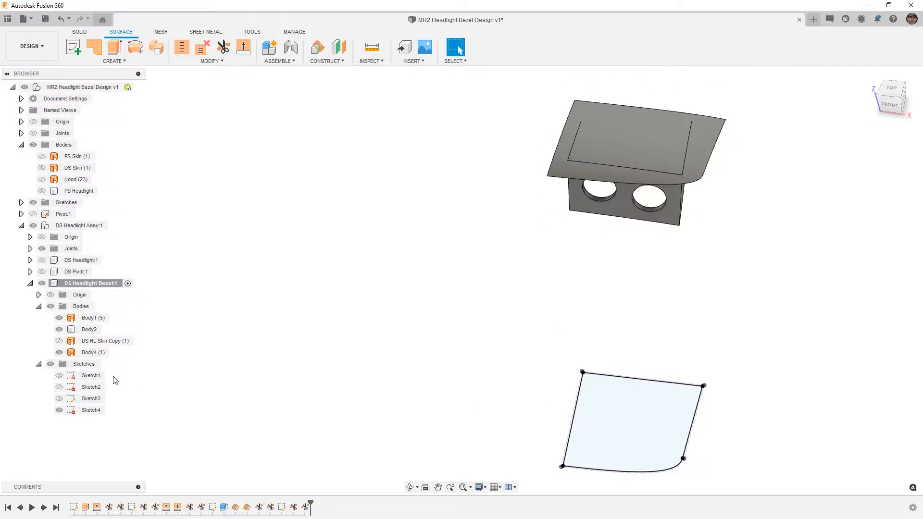
pyautogui.click(60, 410)
pyautogui.click(60, 341)
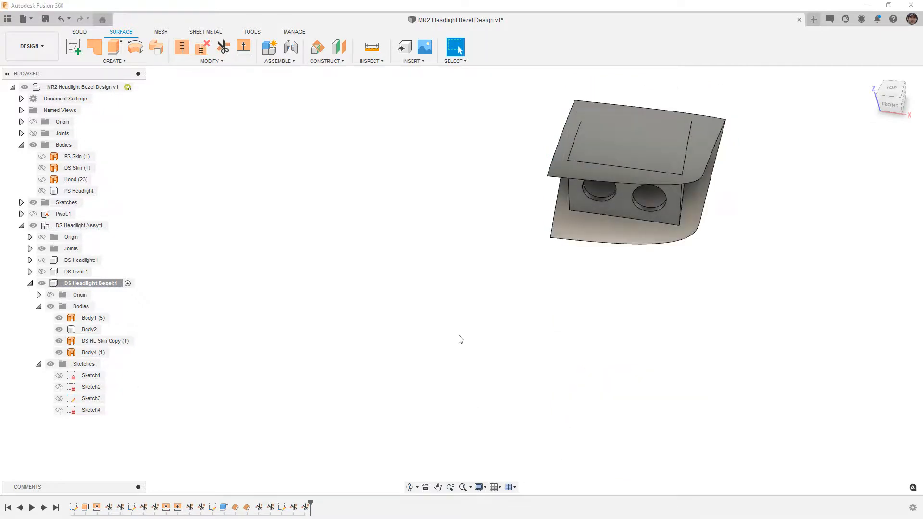
# Examine the rear inner corner of the two newly trimmed surfaces and the open front and sides around the lamp box.
pyautogui.keyDown('shift'); pyautogui.moveTo(580, 310); pyautogui.dragTo(603, 273, button='middle'); pyautogui.keyUp('shift')
pyautogui.scroll(5, 560, 88)
pyautogui.scroll(3, 583, 144)
pyautogui.scroll(-3, 618, 179)
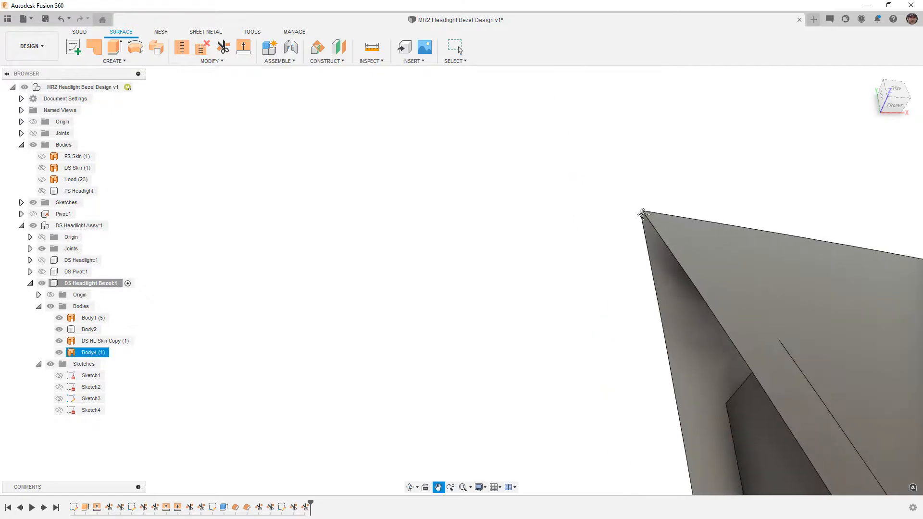
pyautogui.moveTo(645, 212); pyautogui.dragTo(616, 189, button='middle')
pyautogui.scroll(3, 627, 204)
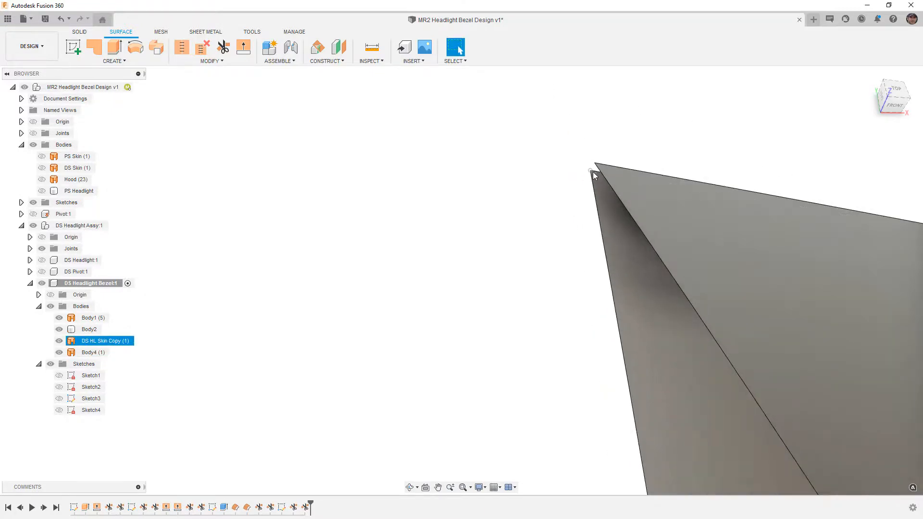
pyautogui.scroll(-5, 556, 172)
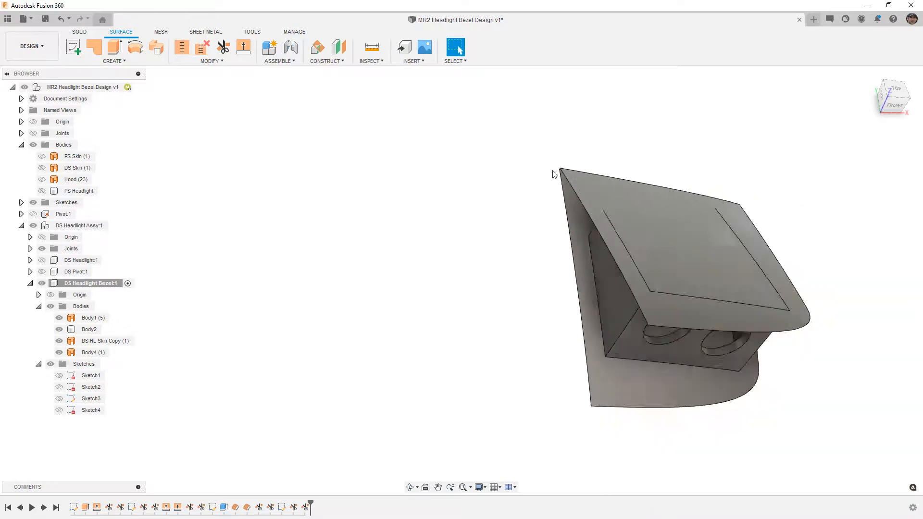
pyautogui.keyDown('shift'); pyautogui.moveTo(552, 194); pyautogui.dragTo(459, 50, button='middle'); pyautogui.keyUp('shift')
pyautogui.keyDown('shift'); pyautogui.moveTo(583, 270); pyautogui.dragTo(603, 278, button='middle'); pyautogui.keyUp('shift')
pyautogui.scroll(3, 633, 286)
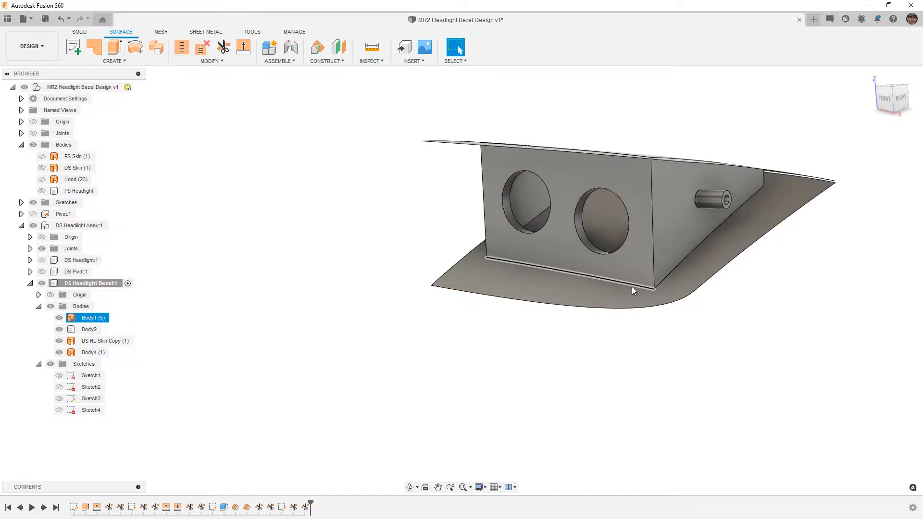
# Start a surface loft from the outer front-and-side edge of the DS HL Skin Copy to the matching edge of Body4.
pyautogui.click(125, 61)
pyautogui.click(97, 136)
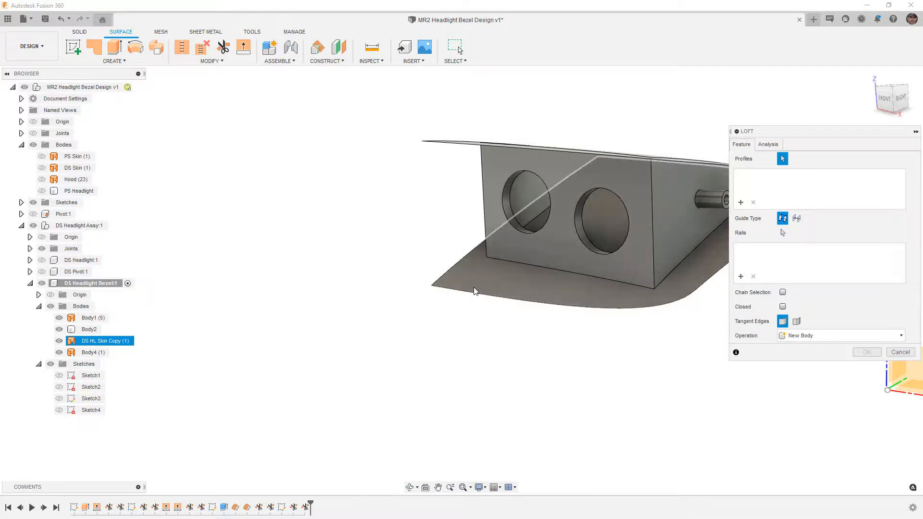
pyautogui.click(602, 312)
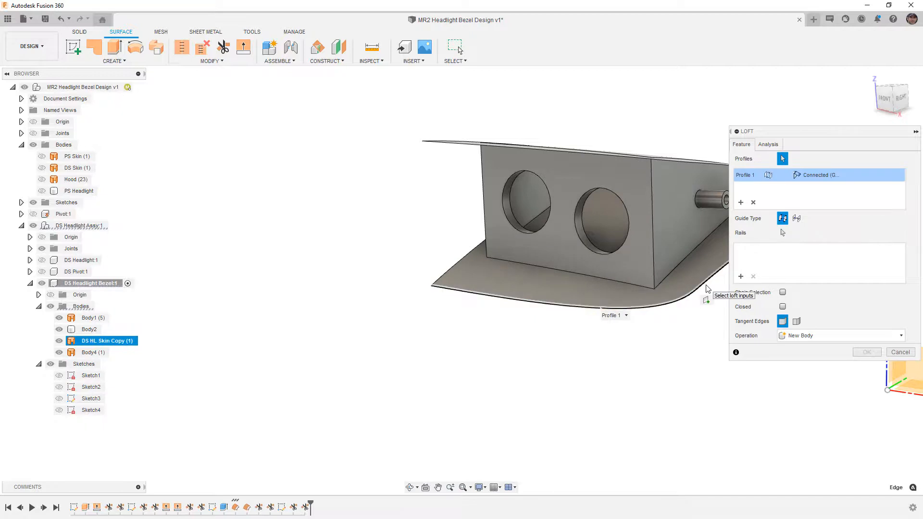
pyautogui.moveTo(724, 210); pyautogui.dragTo(632, 217, button='middle')
pyautogui.scroll(-2, 503, 330)
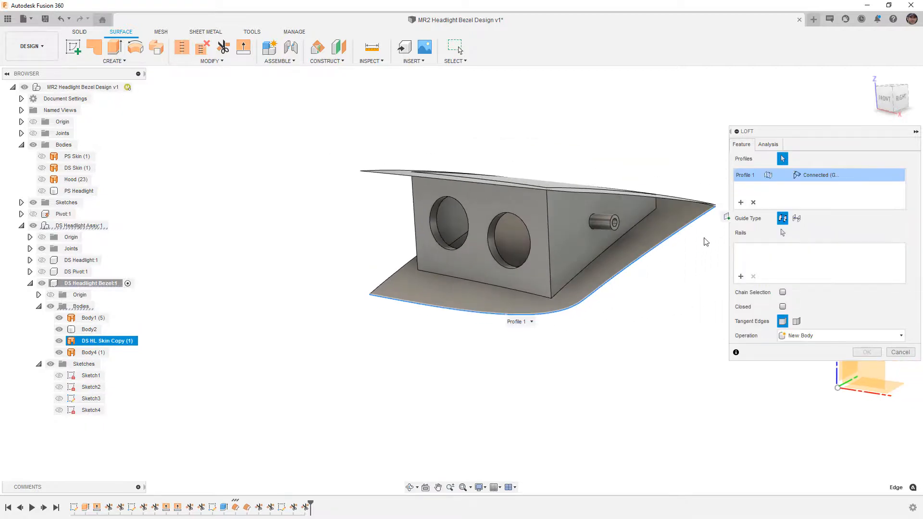
pyautogui.click(741, 203)
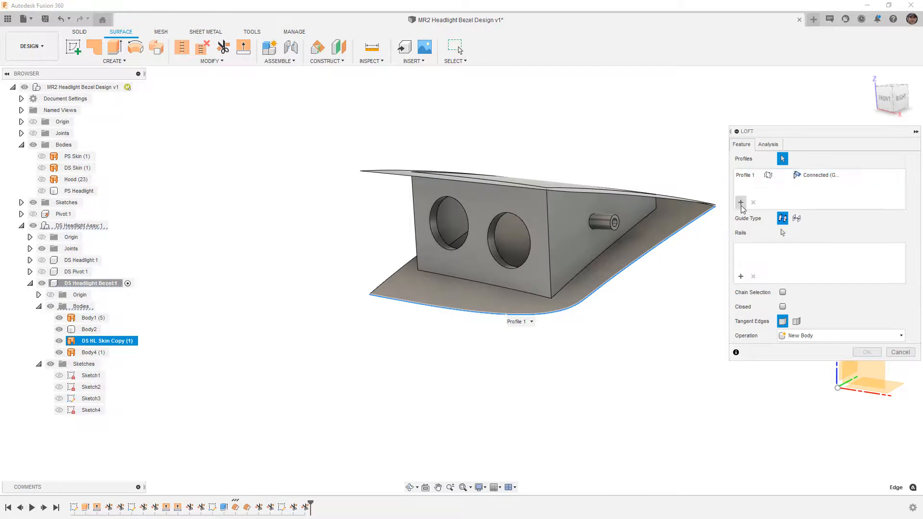
pyautogui.click(446, 179)
pyautogui.keyDown('shift'); pyautogui.moveTo(606, 223); pyautogui.dragTo(606, 195, button='middle'); pyautogui.keyUp('shift')
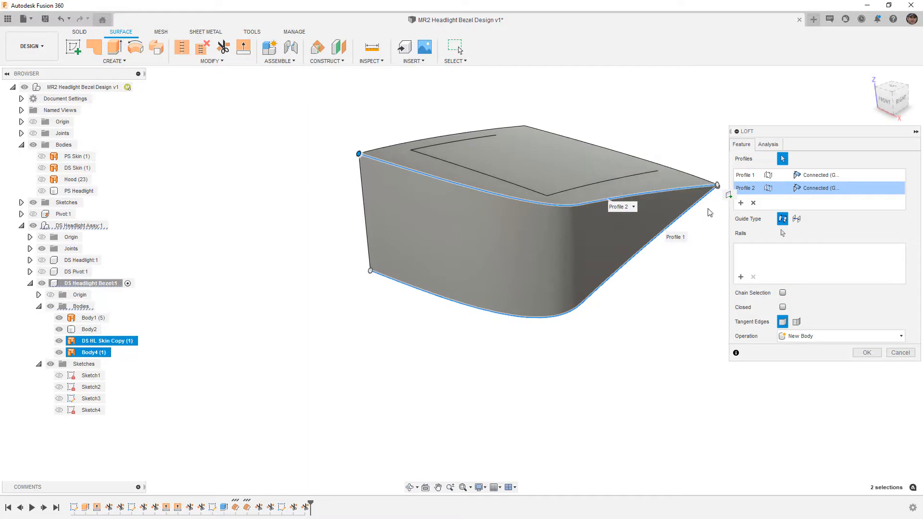
# Make loft Profile 1 Tangent (G1) and reverse its tangency weight to -1.00 so the wall curves inward.
pyautogui.click(824, 175)
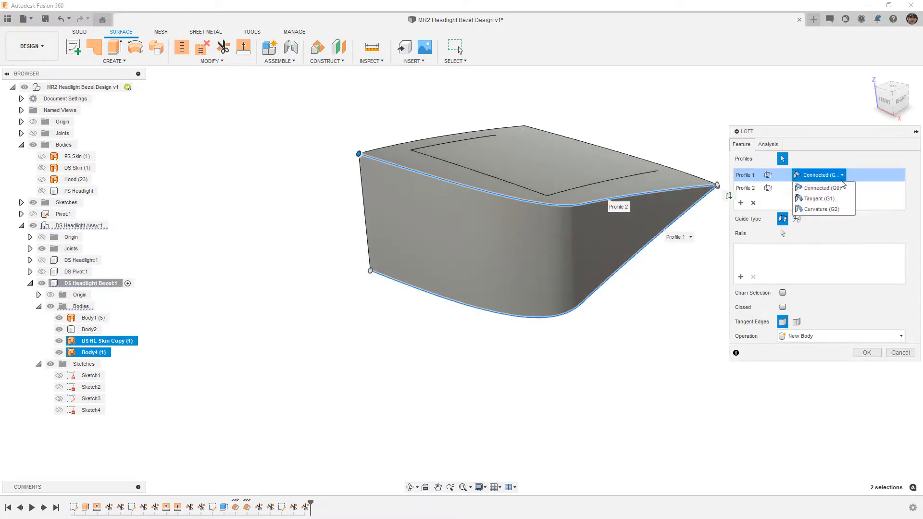
pyautogui.click(820, 199)
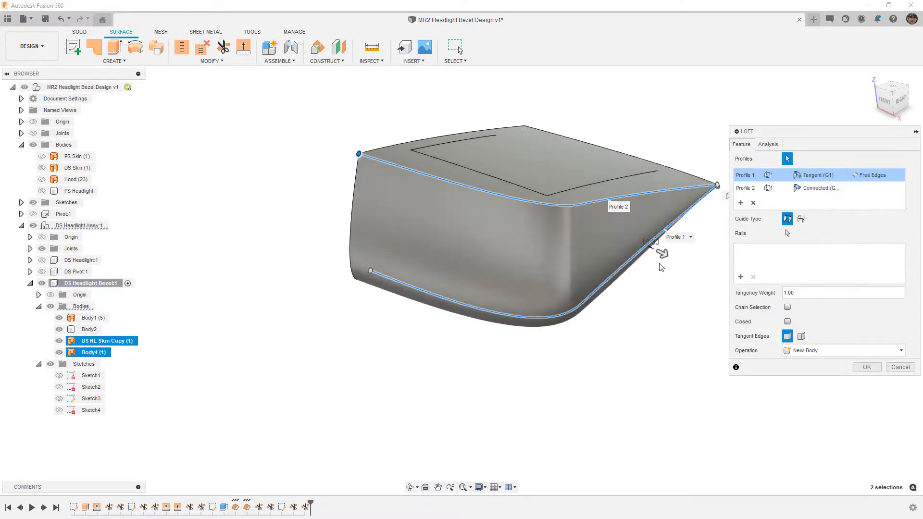
pyautogui.moveTo(662, 253); pyautogui.dragTo(647, 245)
pyautogui.keyDown('shift'); pyautogui.moveTo(652, 291); pyautogui.dragTo(657, 267, button='middle'); pyautogui.keyUp('shift')
pyautogui.scroll(3, 621, 224)
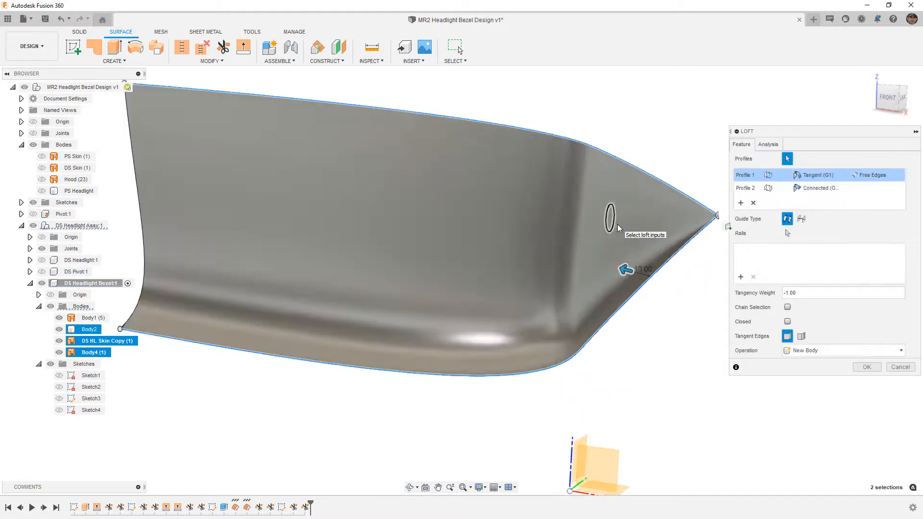
# Make loft Profile 2 Tangent (G1) and try tangency weights of 0.00 and -5.00.
pyautogui.click(829, 187)
pyautogui.click(820, 204)
pyautogui.scroll(-2, 705, 250)
pyautogui.keyDown('shift'); pyautogui.moveTo(705, 250); pyautogui.dragTo(628, 281, button='middle'); pyautogui.keyUp('shift')
pyautogui.scroll(-1, 576, 264)
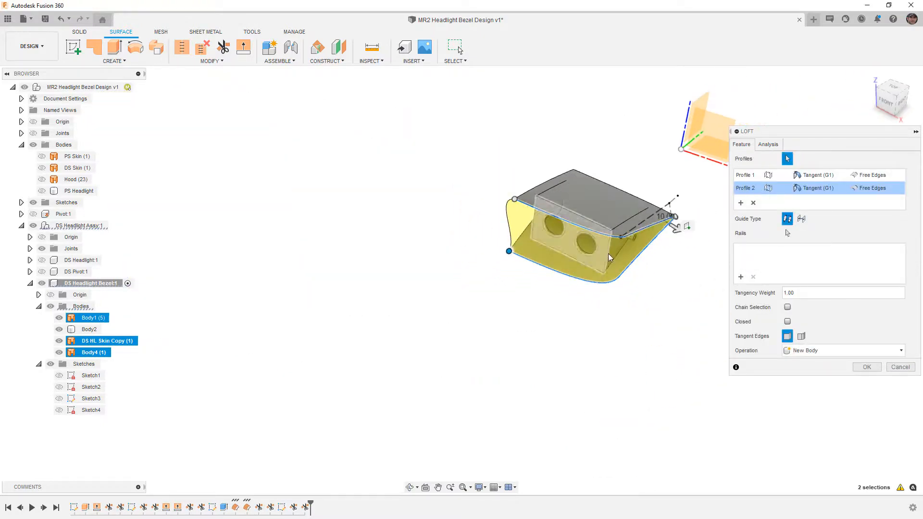
pyautogui.moveTo(675, 226); pyautogui.dragTo(667, 222)
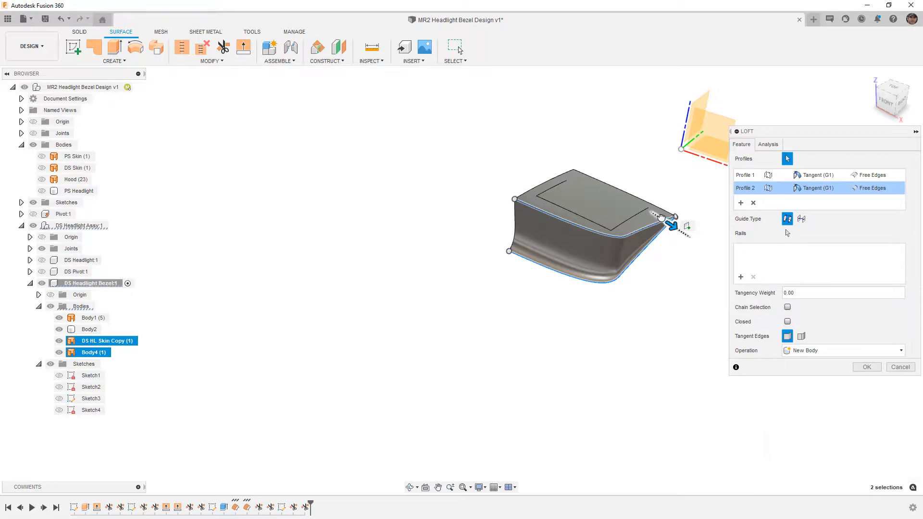
pyautogui.moveTo(662, 218); pyautogui.dragTo(638, 204)
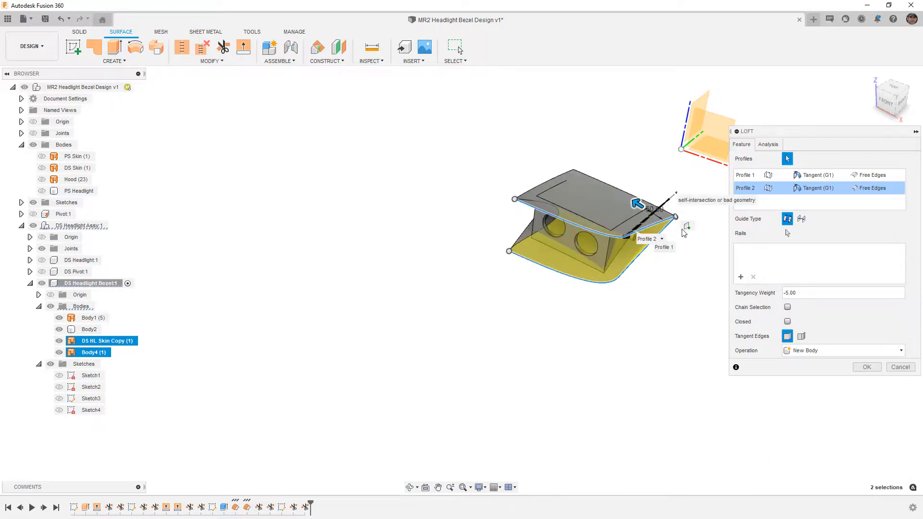
# Try Profile 2 tangency weights of -4.00 and -1.00, and set the weight to -0.50.
pyautogui.scroll(3, 653, 214)
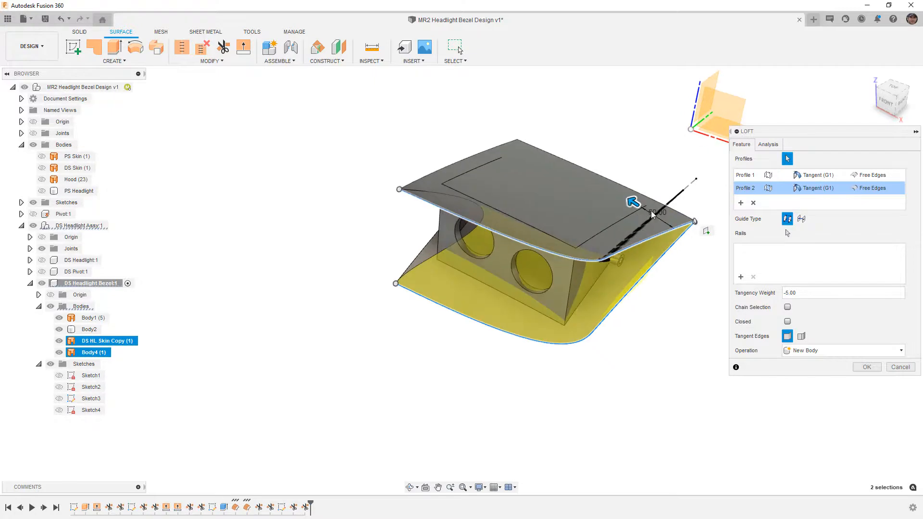
pyautogui.scroll(1, 660, 214)
pyautogui.moveTo(629, 201); pyautogui.dragTo(640, 207)
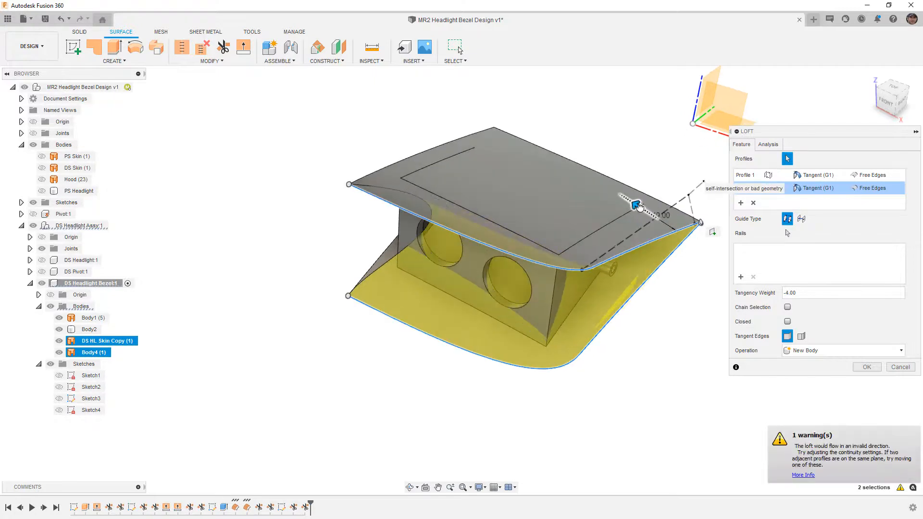
pyautogui.scroll(5, 668, 214)
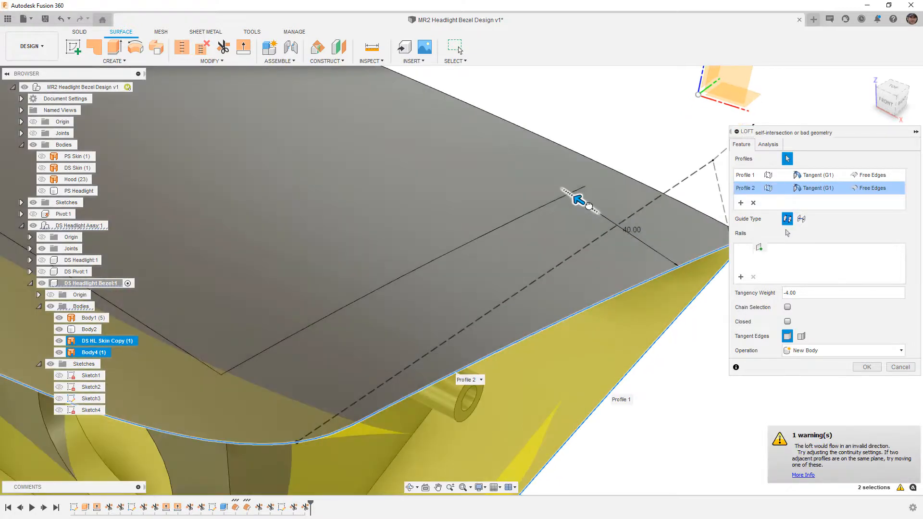
pyautogui.moveTo(586, 204); pyautogui.dragTo(645, 247)
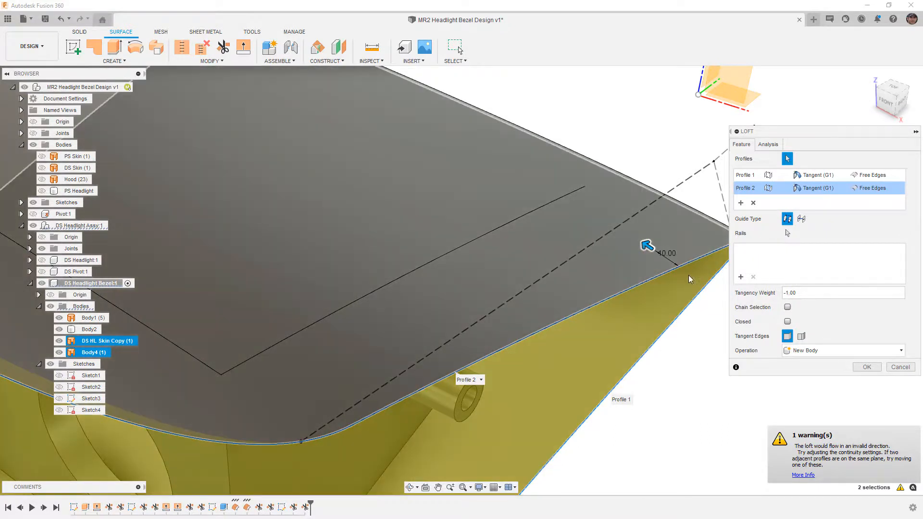
pyautogui.keyDown('shift'); pyautogui.moveTo(680, 298); pyautogui.dragTo(701, 262, button='middle'); pyautogui.keyUp('shift')
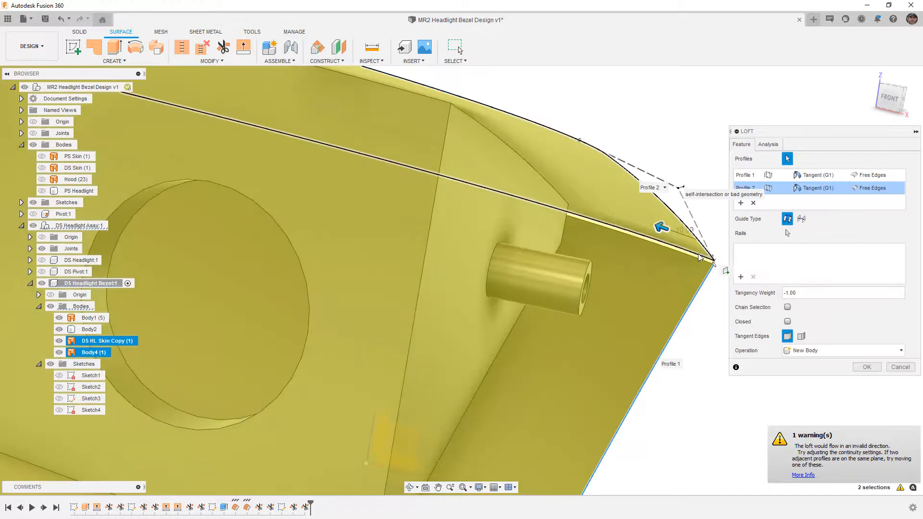
pyautogui.click(786, 292)
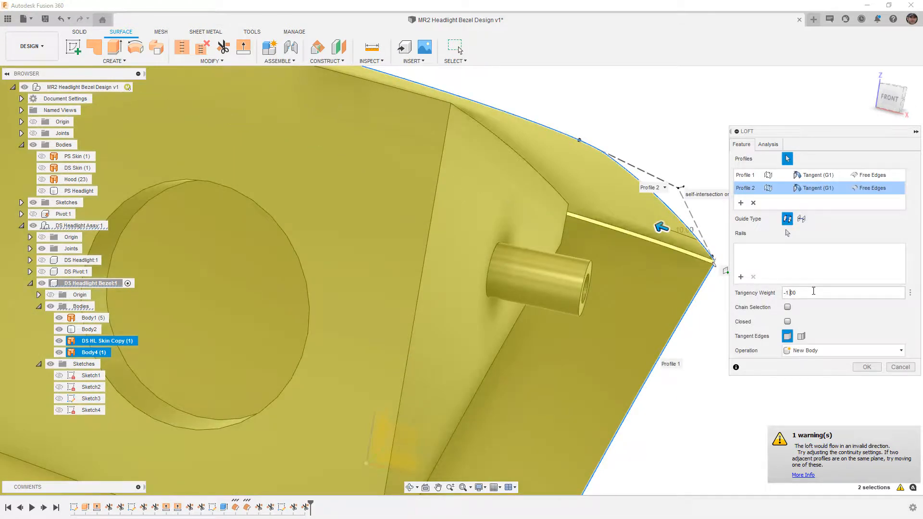
pyautogui.press('Left')
pyautogui.press('BackSpace')
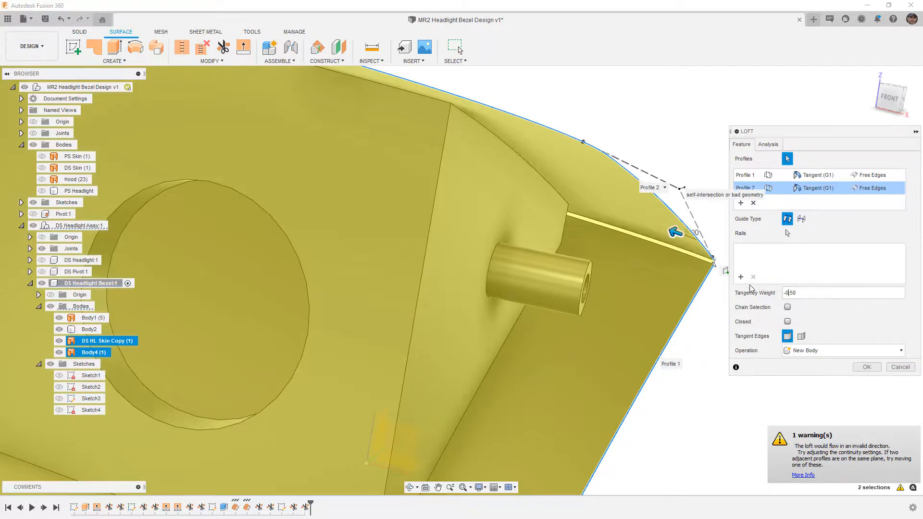
# Remove the long side edges from the loft profiles, keeping only the front edges around the corner.
pyautogui.scroll(-5, 712, 281)
pyautogui.keyDown('shift'); pyautogui.moveTo(712, 279); pyautogui.dragTo(575, 280, button='middle'); pyautogui.keyUp('shift')
pyautogui.scroll(4, 673, 276)
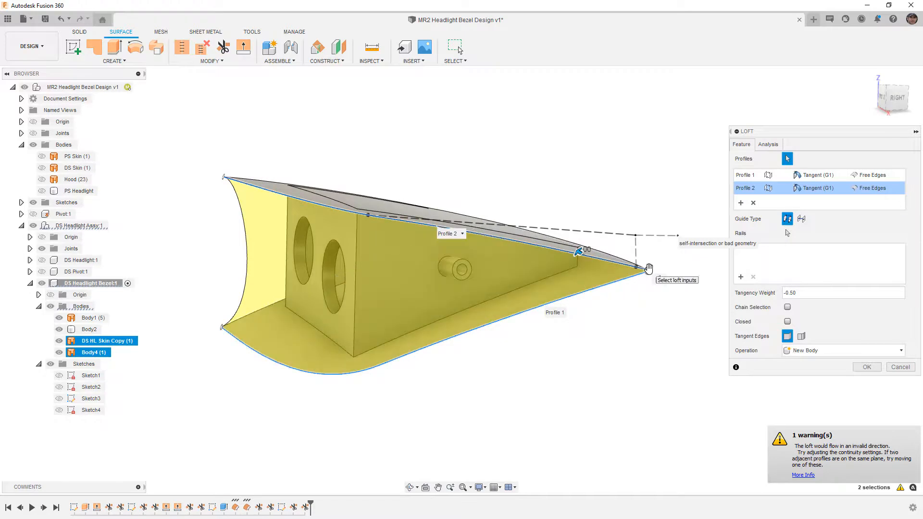
pyautogui.click(402, 224)
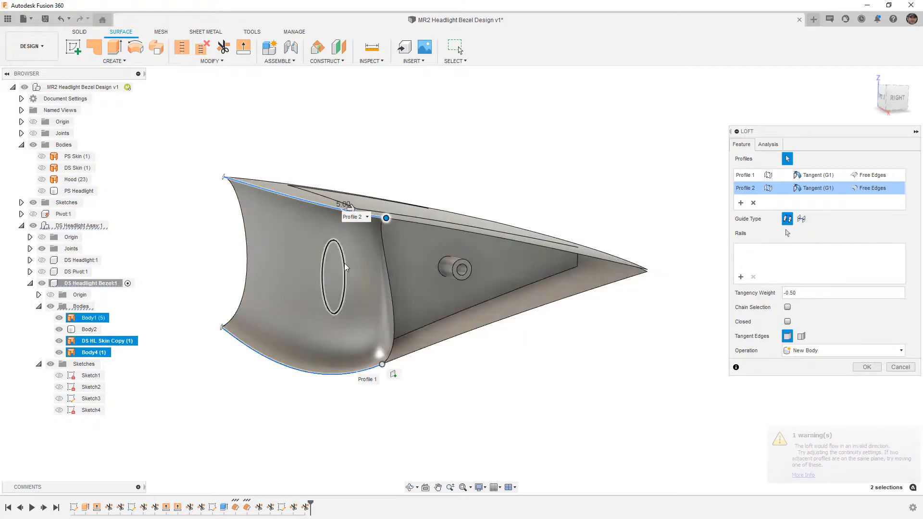
pyautogui.keyDown('shift'); pyautogui.moveTo(386, 303); pyautogui.dragTo(369, 298, button='middle'); pyautogui.keyUp('shift')
# Set Profile 2's edge alignment to Align to Surface and inspect the loft's side edge from the right.
pyautogui.click(829, 189)
pyautogui.click(892, 188)
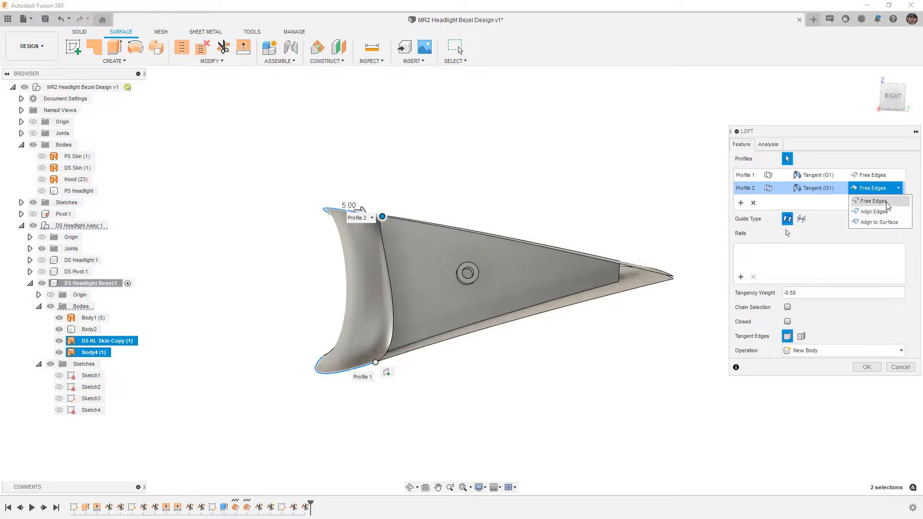
pyautogui.click(886, 222)
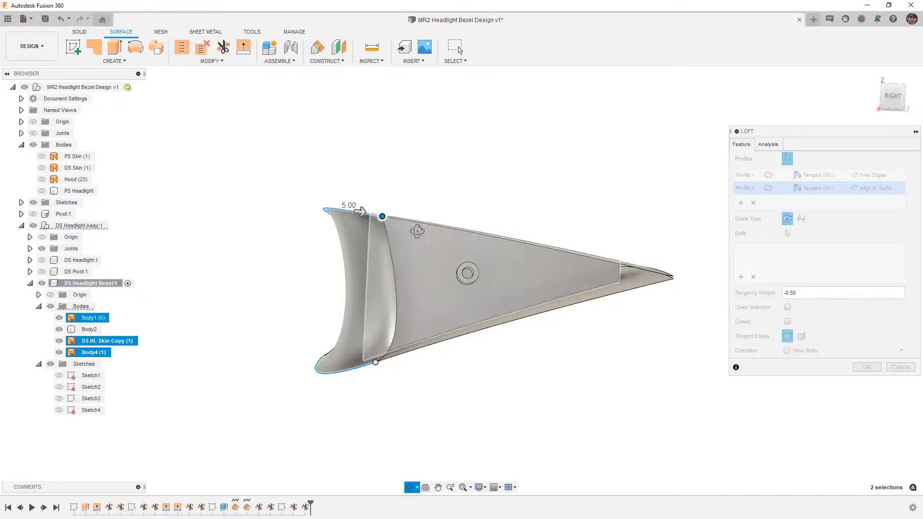
pyautogui.keyDown('shift'); pyautogui.moveTo(418, 232); pyautogui.dragTo(409, 253, button='middle'); pyautogui.keyUp('shift')
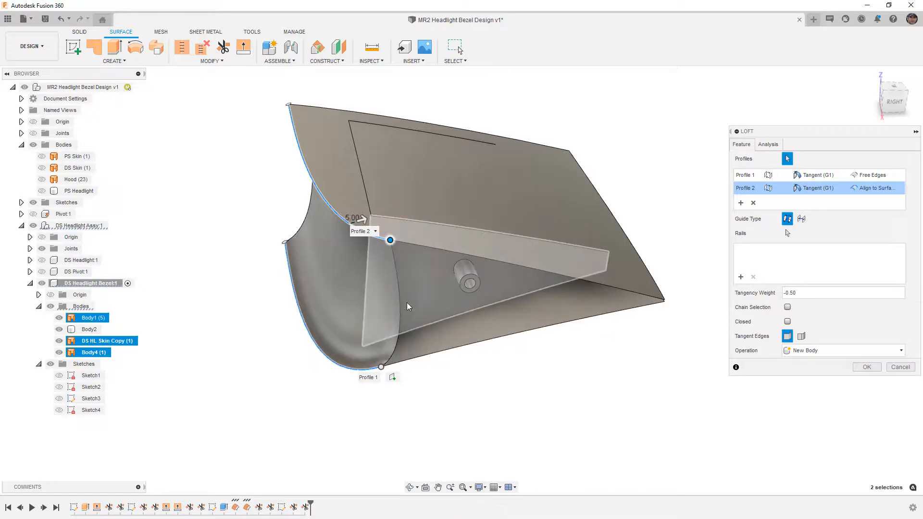
pyautogui.click(894, 102)
pyautogui.moveTo(522, 185); pyautogui.dragTo(545, 342, button='middle')
pyautogui.scroll(5, 378, 250)
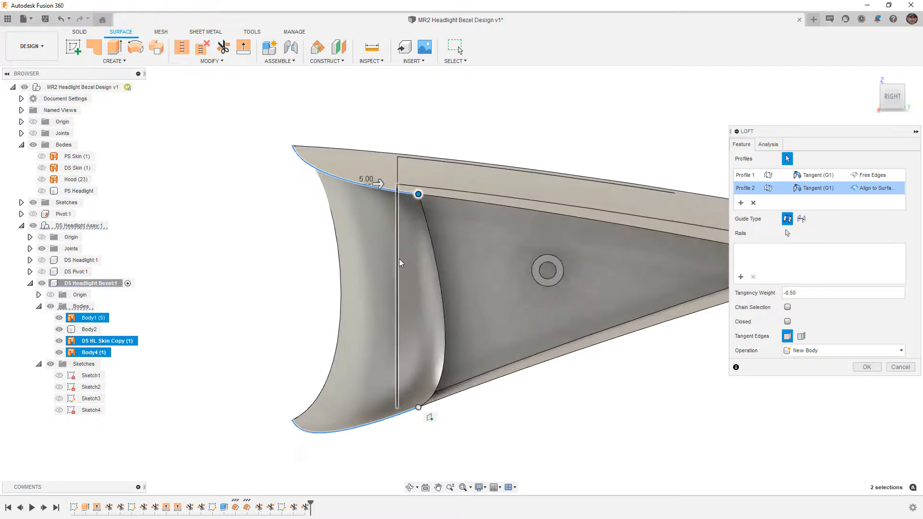
# Try Free Edges and Align Edges on Profile 2, and return it to Align to Surface.
pyautogui.click(874, 188)
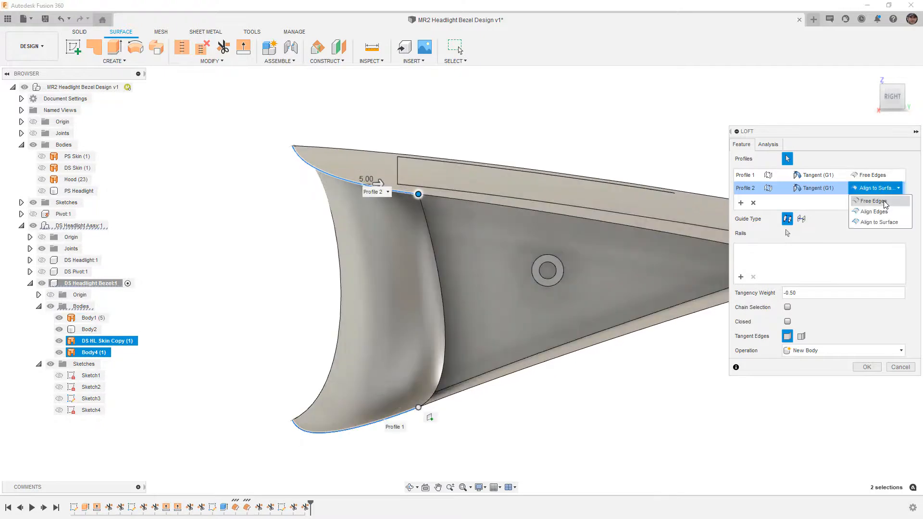
pyautogui.click(885, 203)
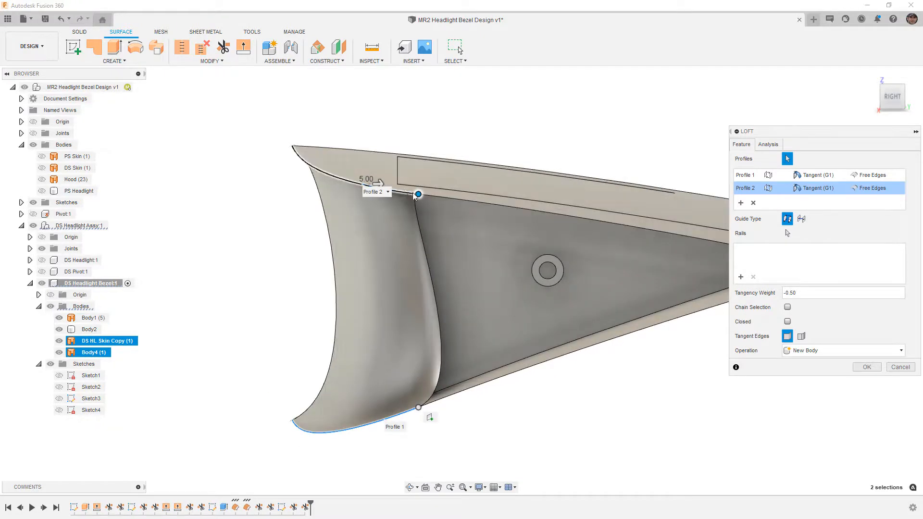
pyautogui.click(880, 188)
pyautogui.click(889, 214)
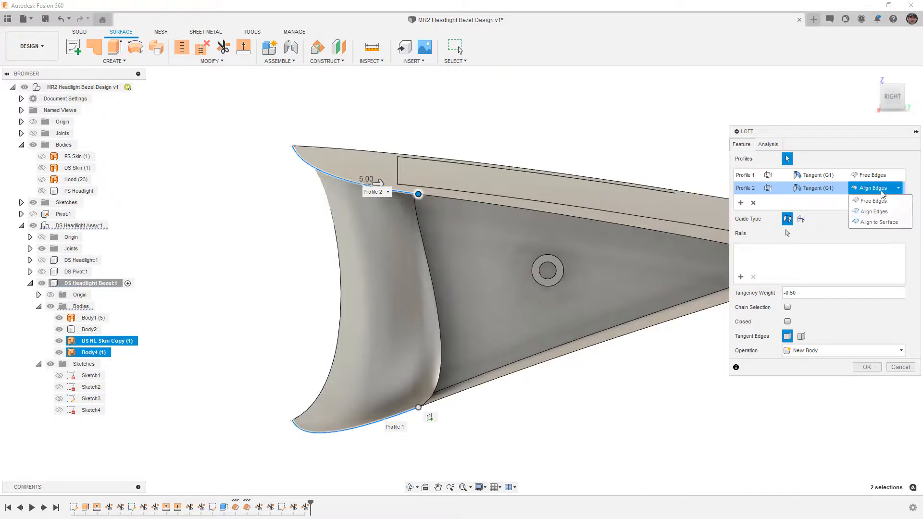
pyautogui.click(880, 222)
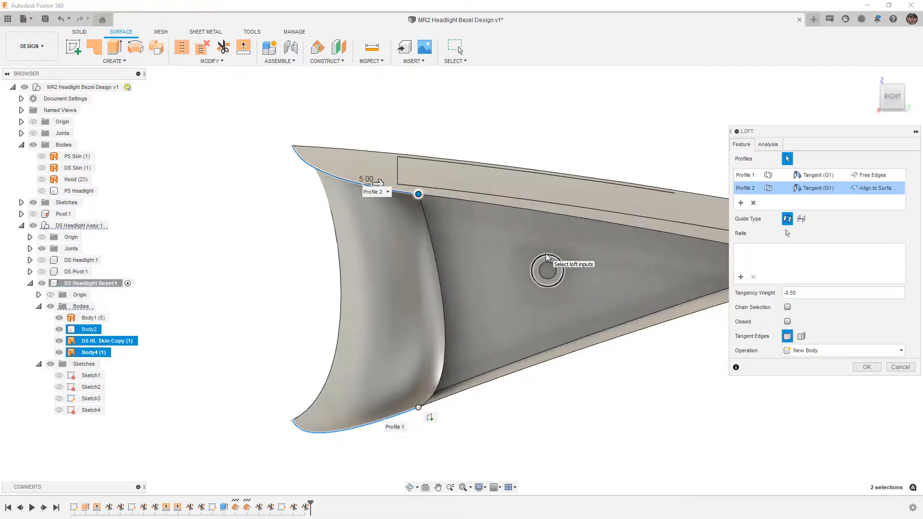
# Set Profile 1's edge alignment to Align to Surface and Profile 2's continuity to Connected (G0).
pyautogui.click(876, 175)
pyautogui.click(889, 211)
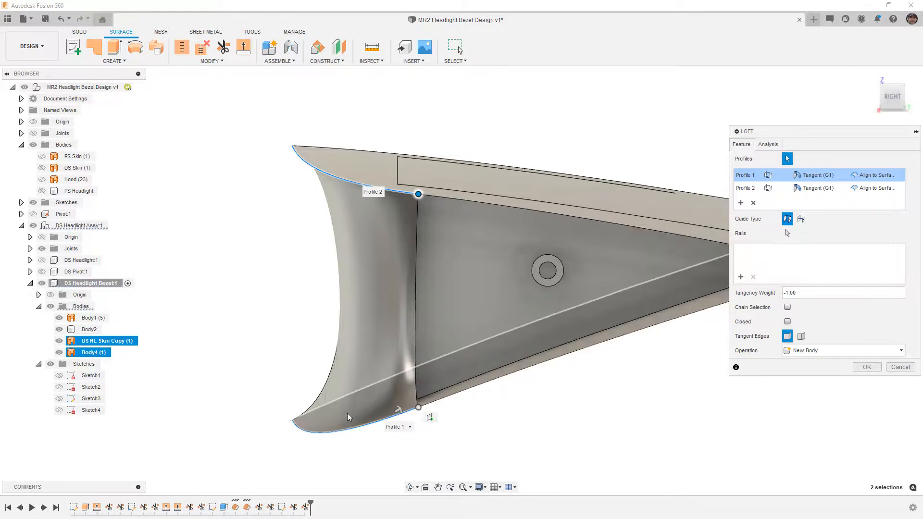
pyautogui.click(823, 188)
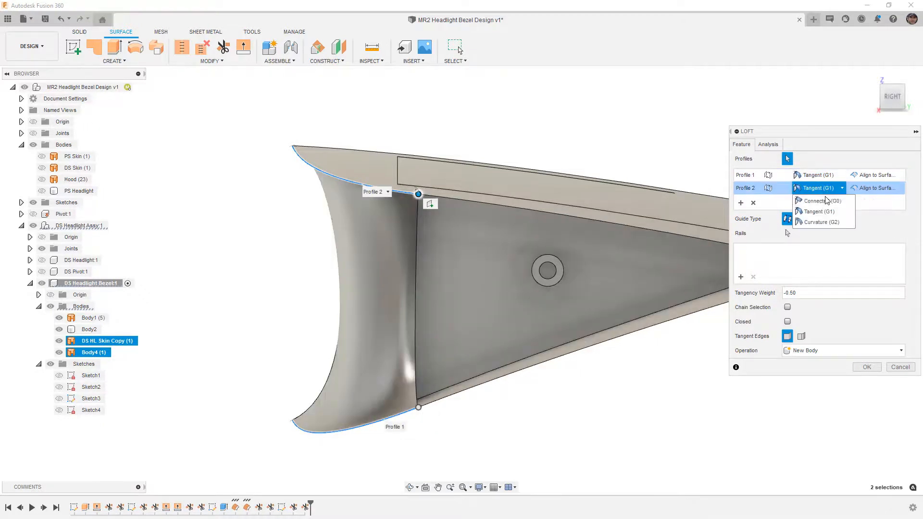
pyautogui.click(825, 205)
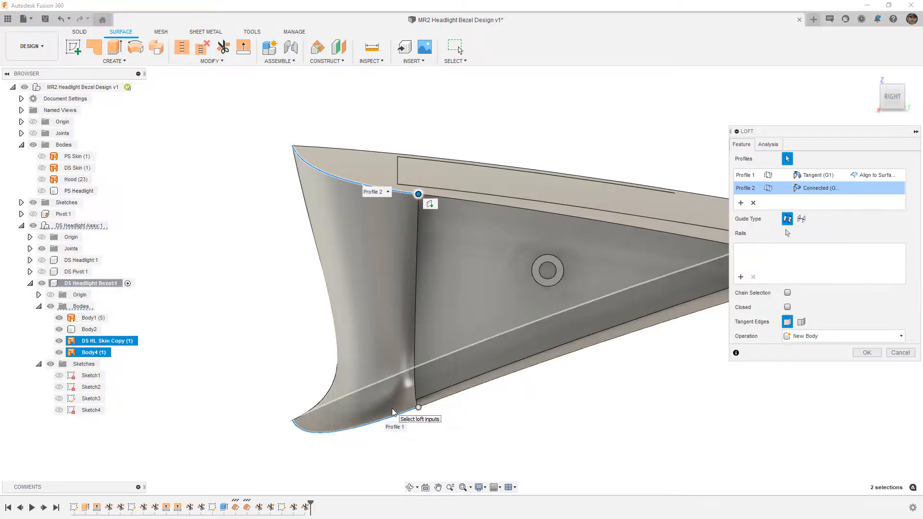
# Show the Hood body to compare the lofted front wall with it, and hide the Hood again.
pyautogui.scroll(-5, 388, 377)
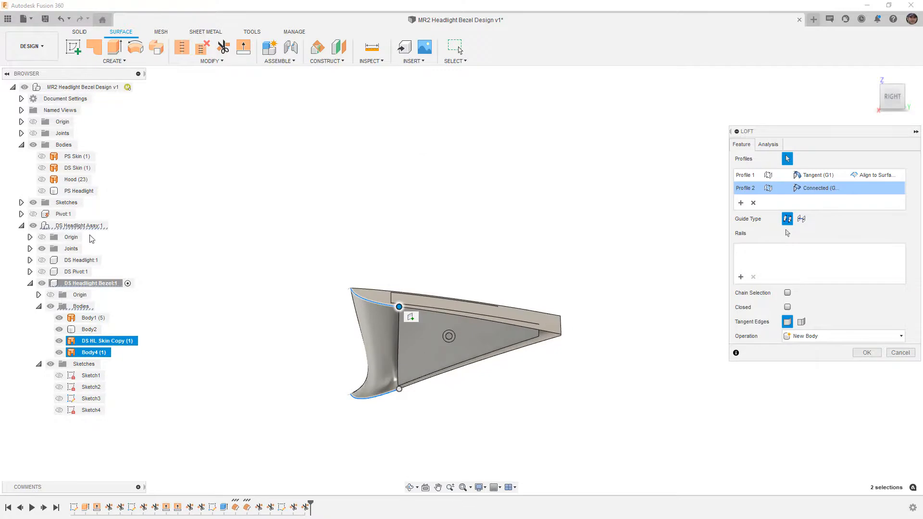
pyautogui.click(42, 179)
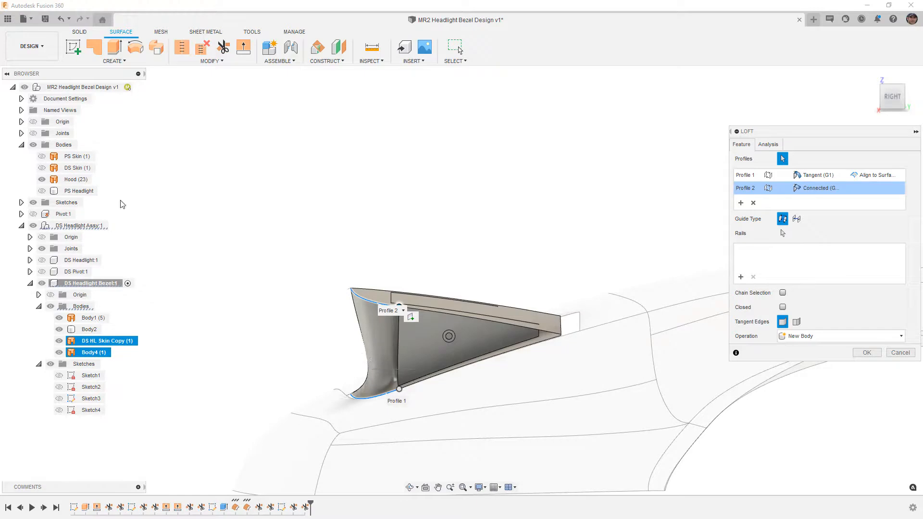
pyautogui.click(42, 179)
# Check the front loft from an angle and create it as a new body.
pyautogui.scroll(-1, 283, 246)
pyautogui.keyDown('shift'); pyautogui.moveTo(326, 303); pyautogui.dragTo(376, 311, button='middle'); pyautogui.keyUp('shift')
pyautogui.moveTo(324, 334); pyautogui.dragTo(434, 270, button='middle')
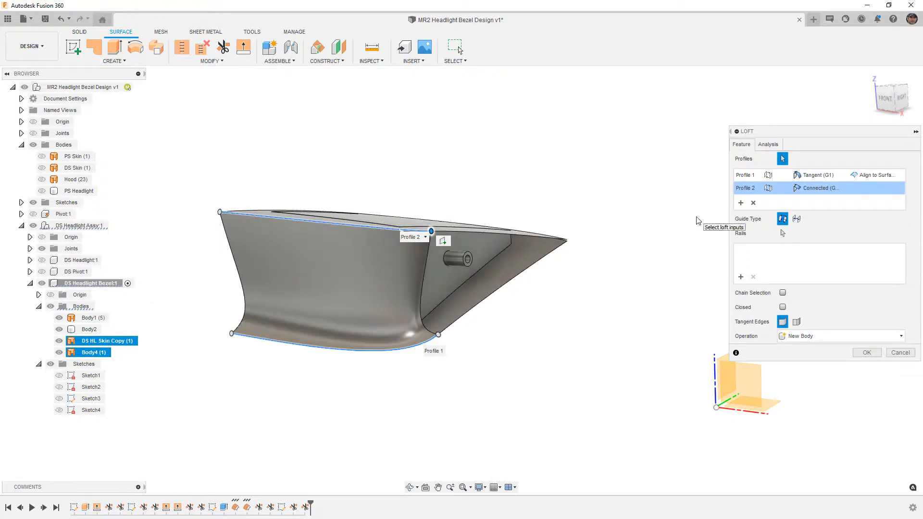
pyautogui.click(871, 353)
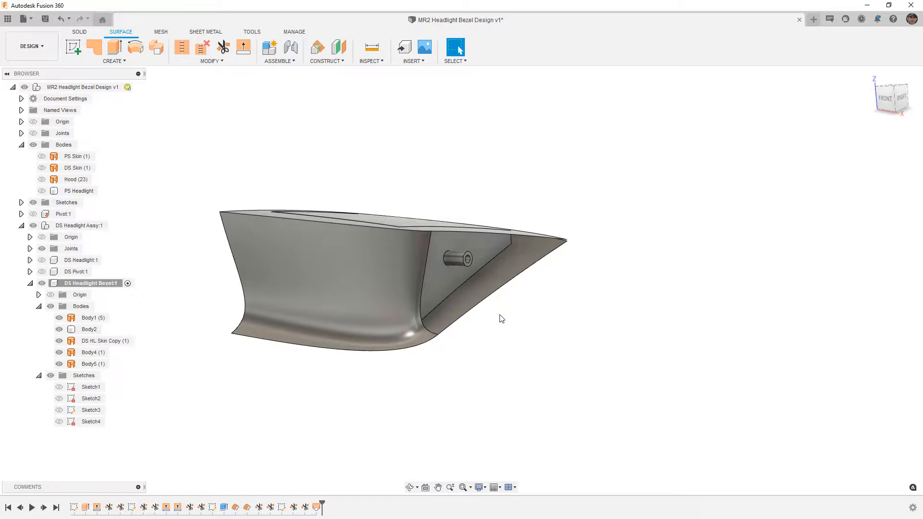
# Loft a new surface body across the narrow rear gap between the cover's edge and the DS HL Skin Copy edge.
pyautogui.scroll(4, 452, 272)
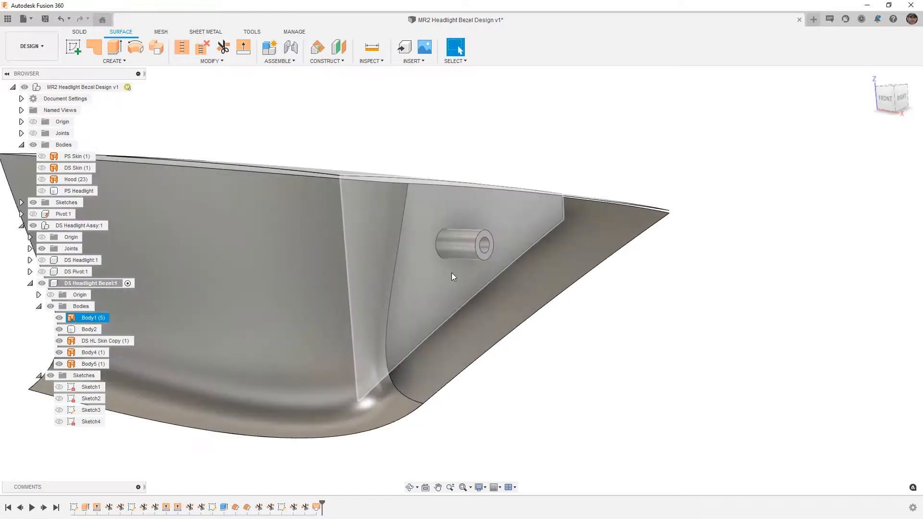
pyautogui.click(132, 62)
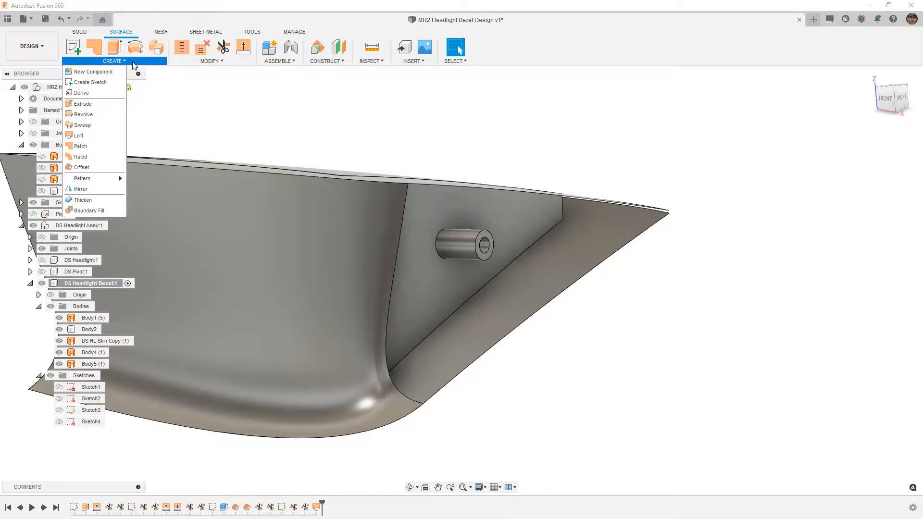
pyautogui.click(102, 134)
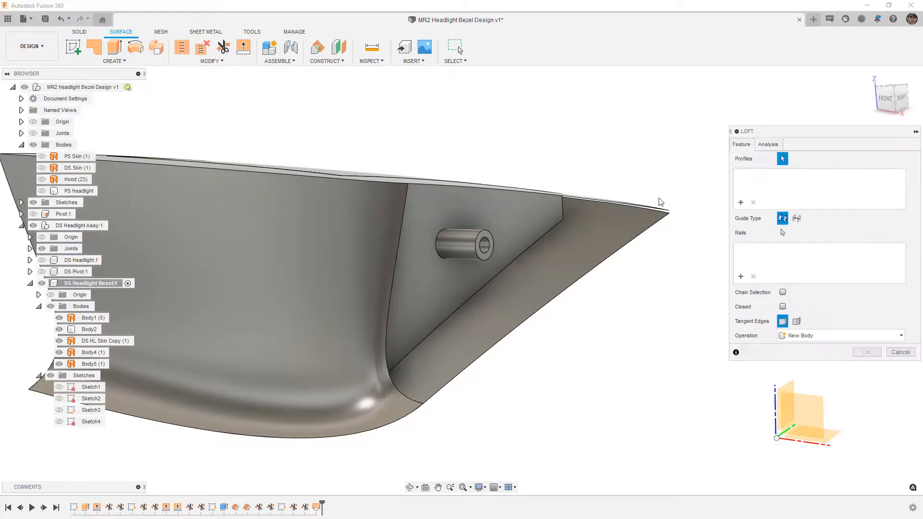
pyautogui.scroll(8, 644, 206)
pyautogui.keyDown('shift'); pyautogui.moveTo(644, 206); pyautogui.dragTo(643, 213, button='middle'); pyautogui.keyUp('shift')
pyautogui.click(627, 178)
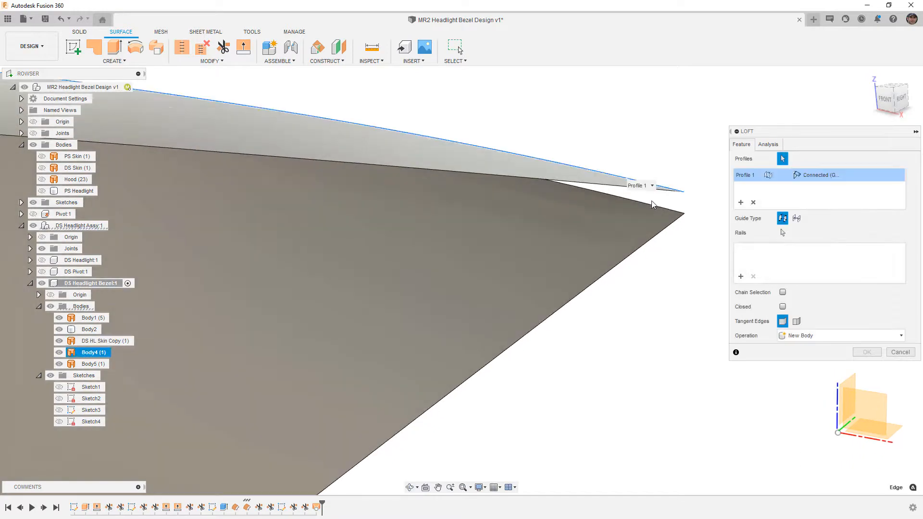
pyautogui.click(653, 205)
pyautogui.keyDown('shift'); pyautogui.moveTo(653, 204); pyautogui.dragTo(661, 238, button='middle'); pyautogui.keyUp('shift')
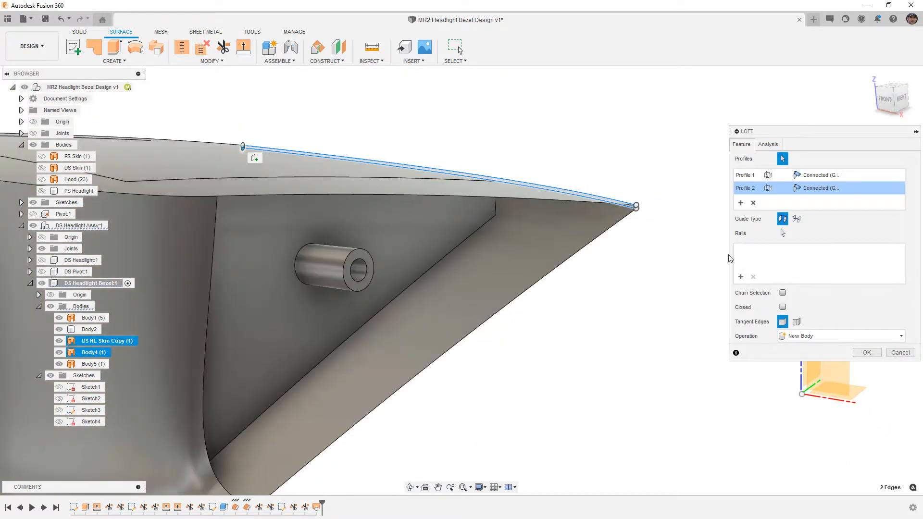
pyautogui.click(867, 353)
pyautogui.scroll(-8, 824, 324)
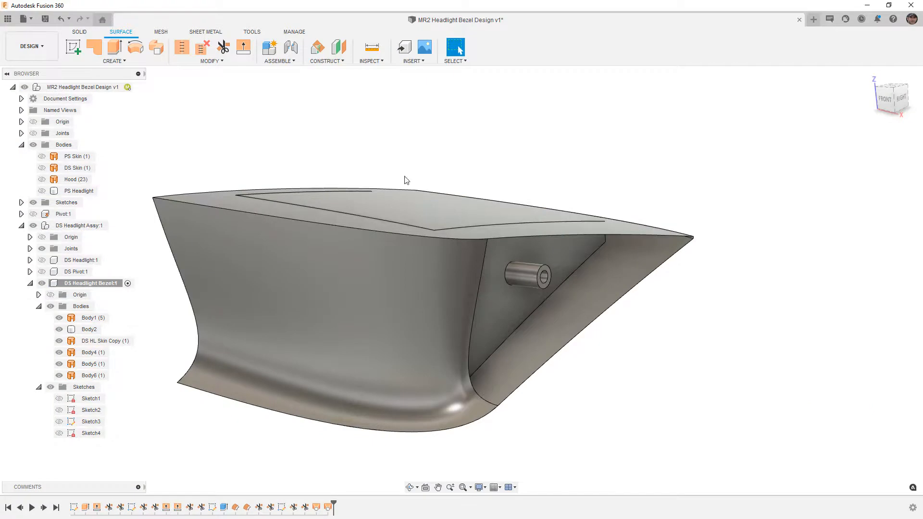
# Try to patch the bezel's open side with chaining disabled, using the four edges around the opening as boundaries.
pyautogui.click(94, 46)
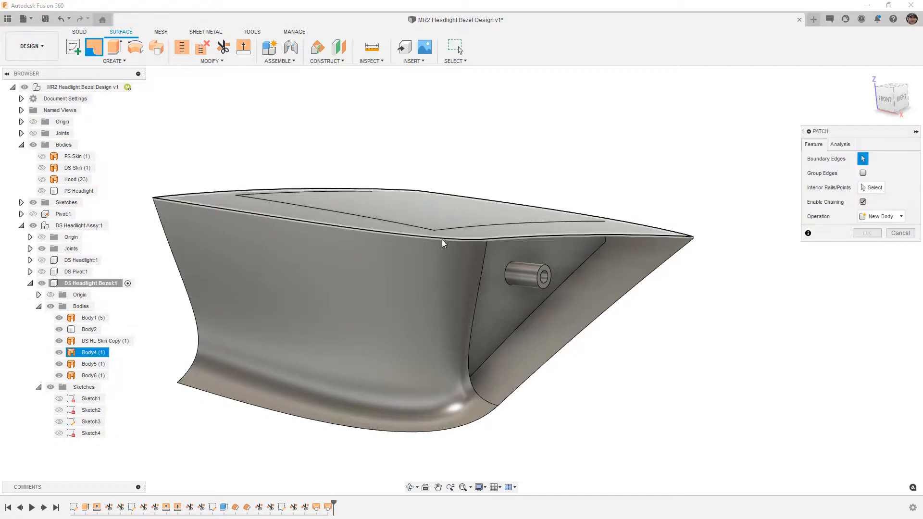
pyautogui.click(863, 202)
pyautogui.click(520, 235)
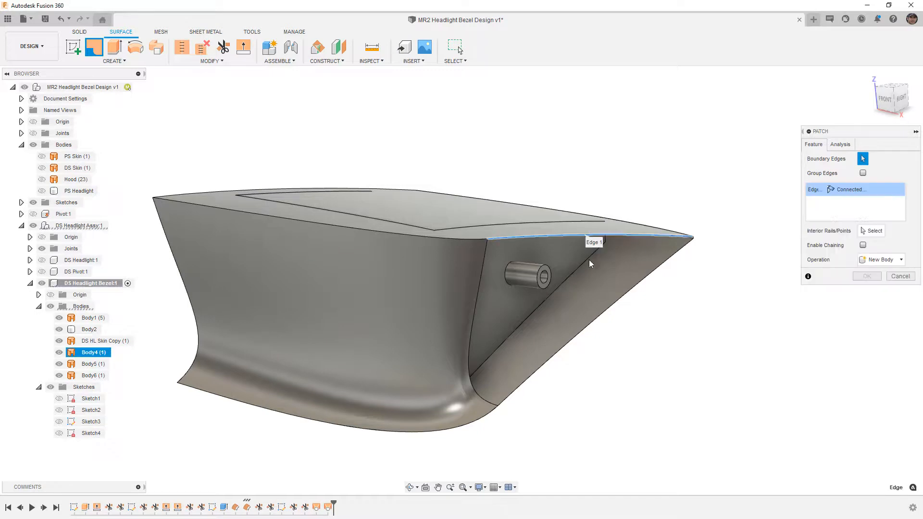
pyautogui.click(484, 253)
pyautogui.click(647, 275)
pyautogui.scroll(10, 647, 275)
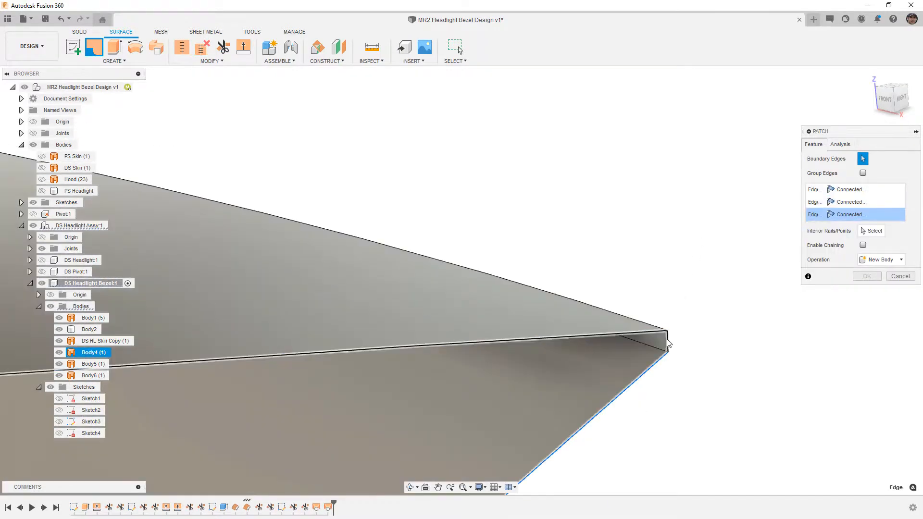
pyautogui.click(668, 342)
pyautogui.scroll(-10, 673, 250)
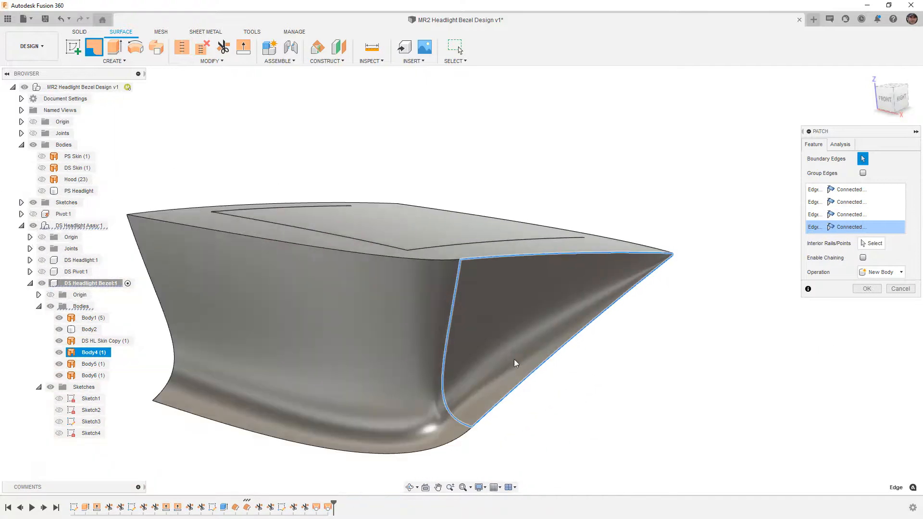
# Try Tangent (G1) continuity on Edges 2 and 1 of the side patch, and return Edge 1 to Connected (G0).
pyautogui.click(451, 388)
pyautogui.click(851, 202)
pyautogui.click(854, 229)
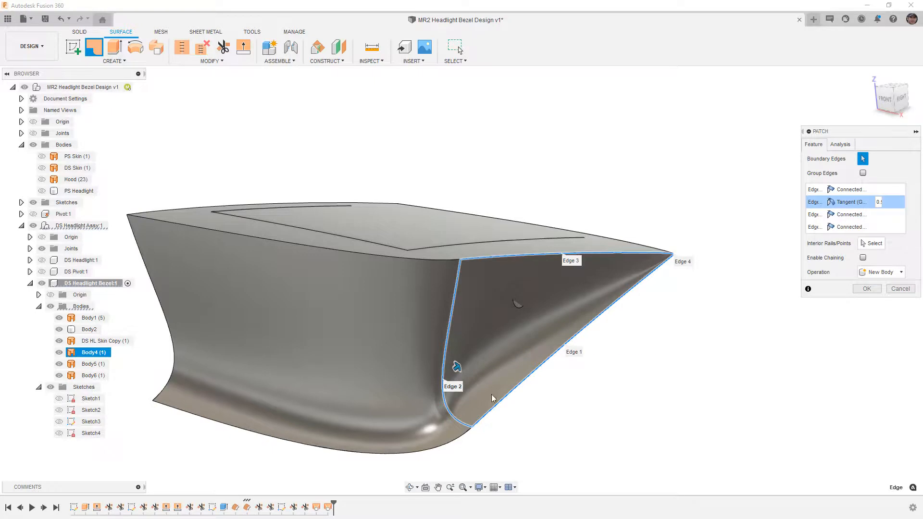
pyautogui.click(851, 189)
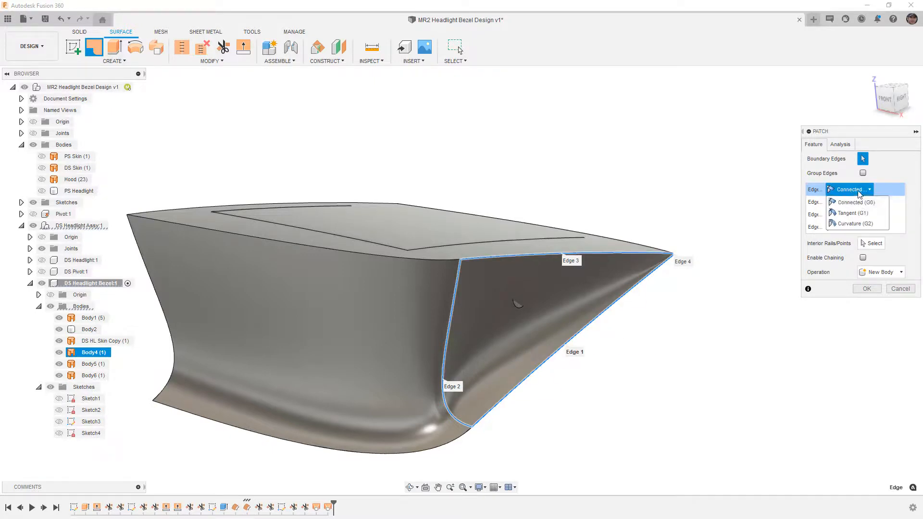
pyautogui.click(858, 216)
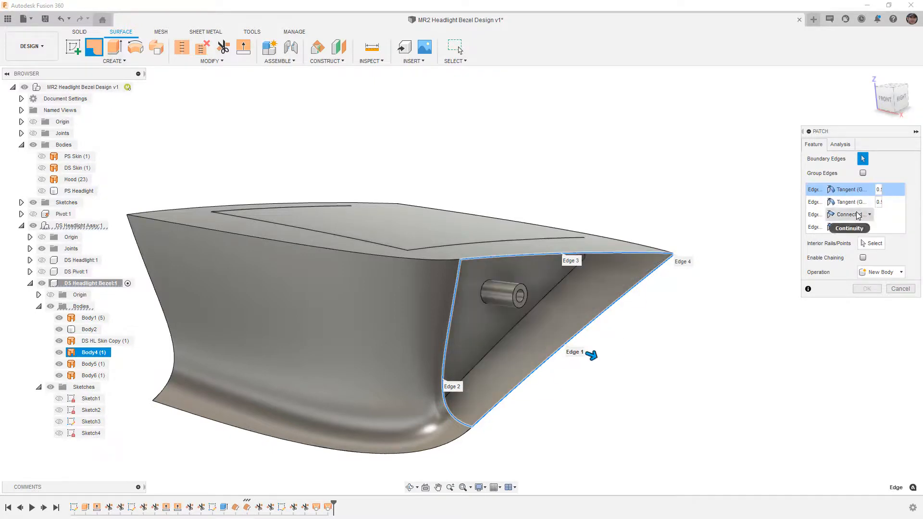
pyautogui.click(869, 190)
pyautogui.click(851, 202)
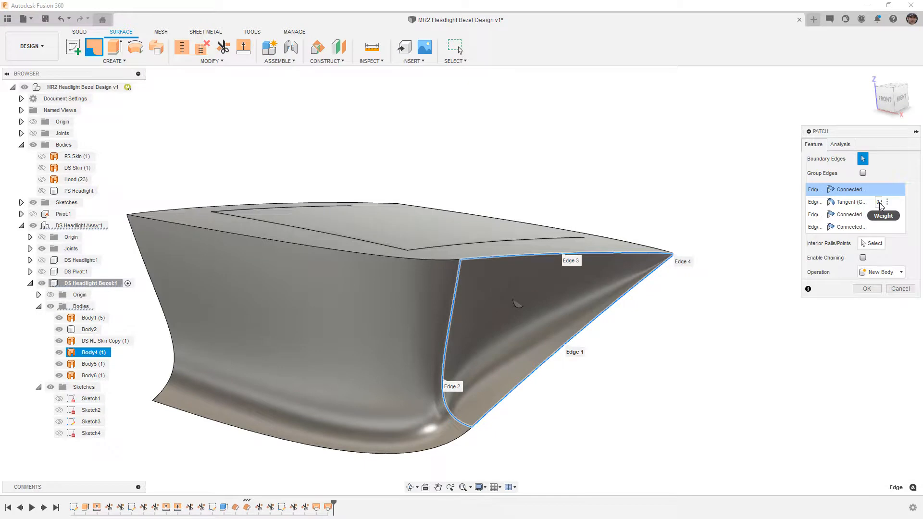
# Try a different tangency weight on Edge 2 of the side patch, and cancel the patch.
pyautogui.click(880, 203)
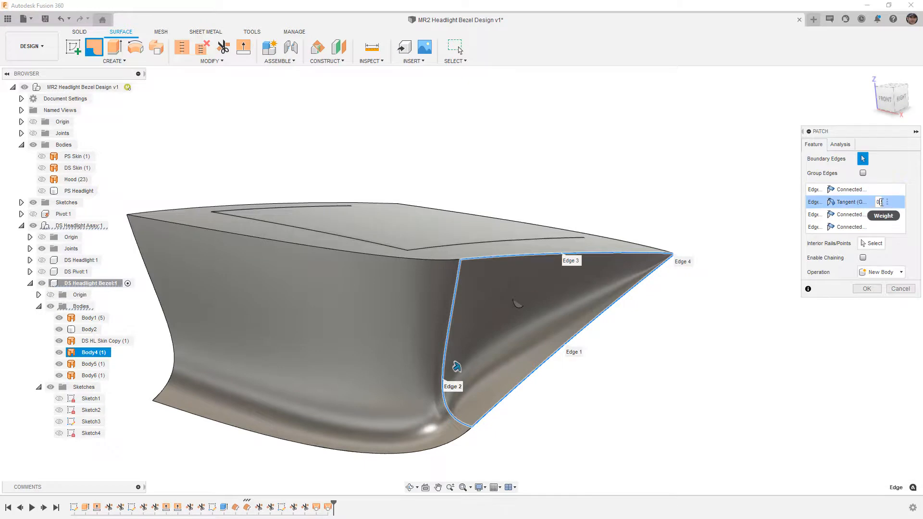
pyautogui.write('0')
pyautogui.press('BackSpace')
pyautogui.press('BackSpace')
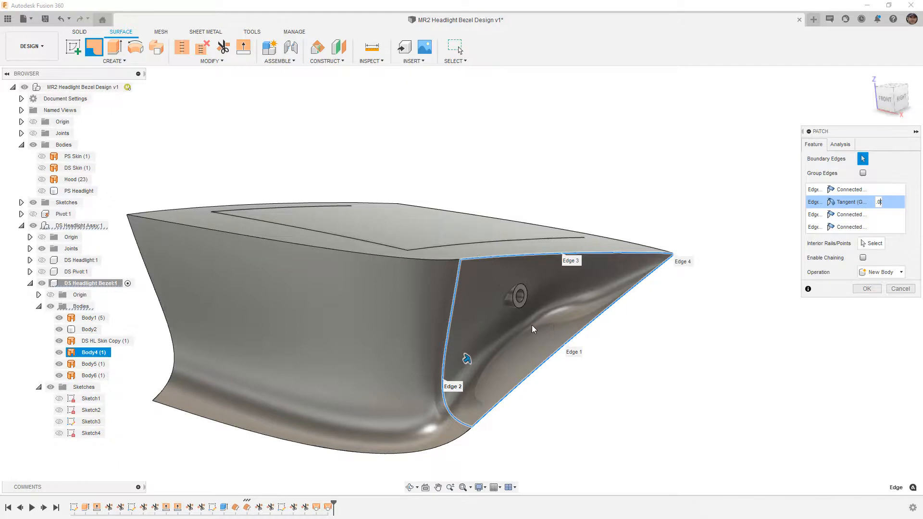
pyautogui.click(900, 289)
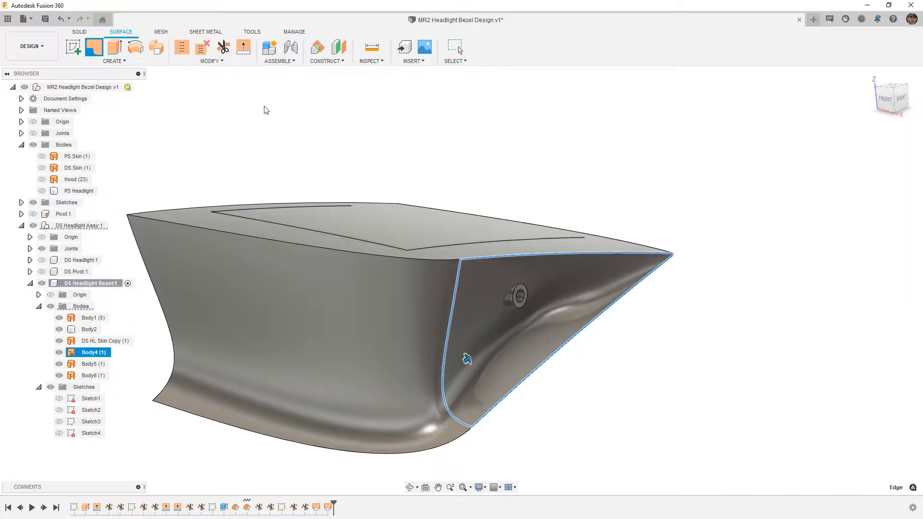
# Start a loft over the open side from the cover's side edge to the skin's diagonal lower edge.
pyautogui.click(124, 61)
pyautogui.click(100, 131)
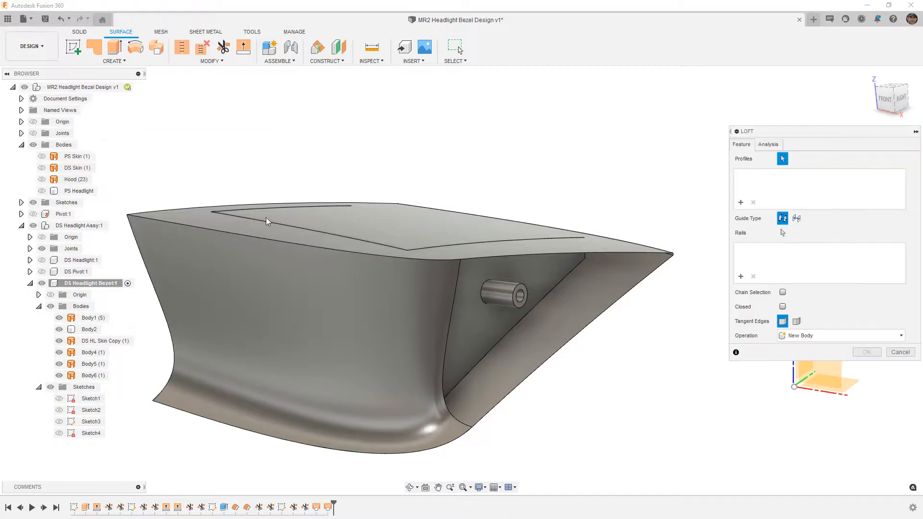
pyautogui.click(480, 258)
pyautogui.click(498, 409)
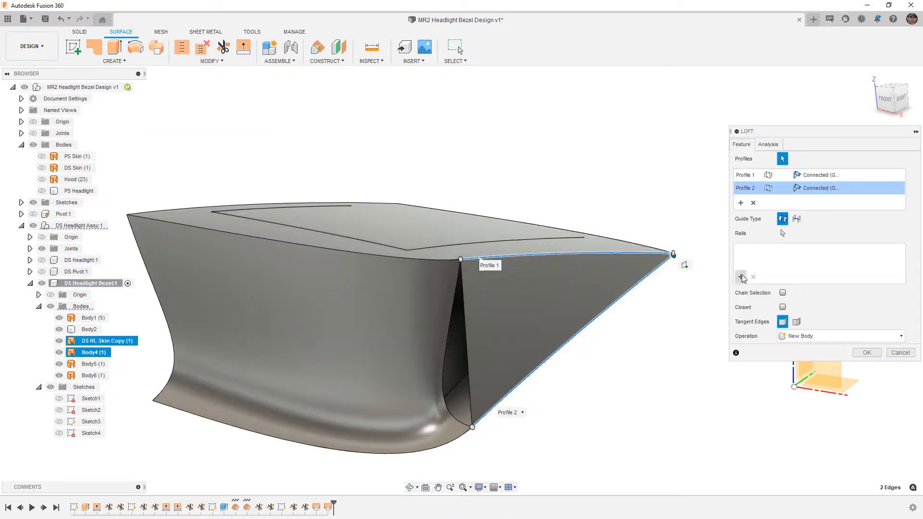
# Add the front surface's curved side edge as the loft's rail with Tangent (G1) continuity.
pyautogui.click(743, 269)
pyautogui.click(453, 315)
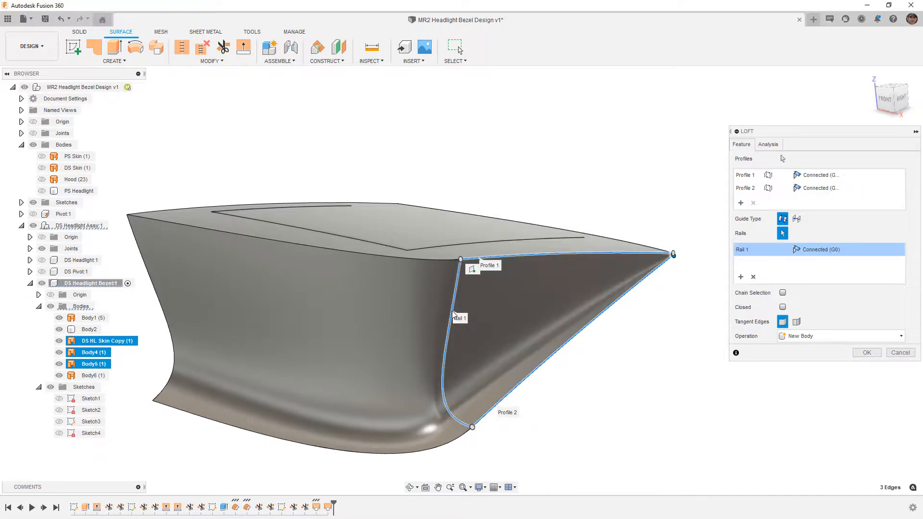
pyautogui.click(817, 249)
pyautogui.click(821, 264)
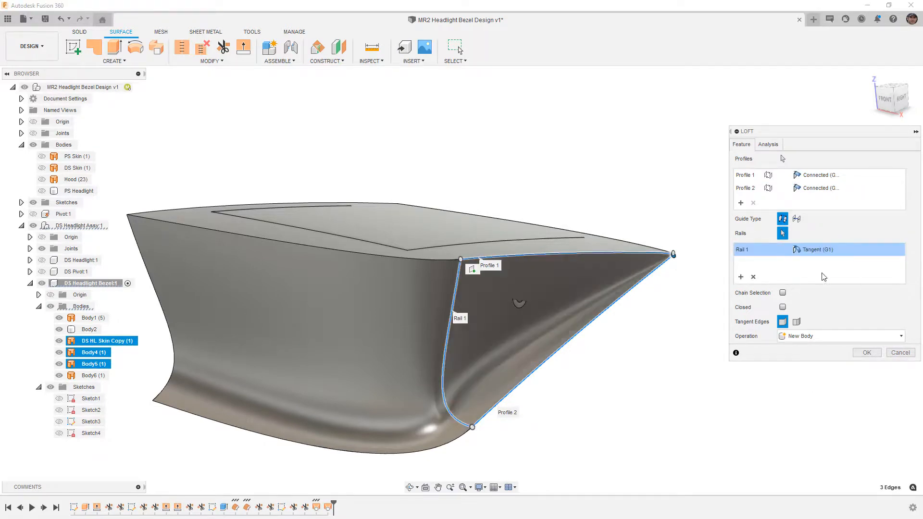
pyautogui.click(818, 250)
pyautogui.click(821, 275)
pyautogui.click(818, 249)
pyautogui.click(821, 264)
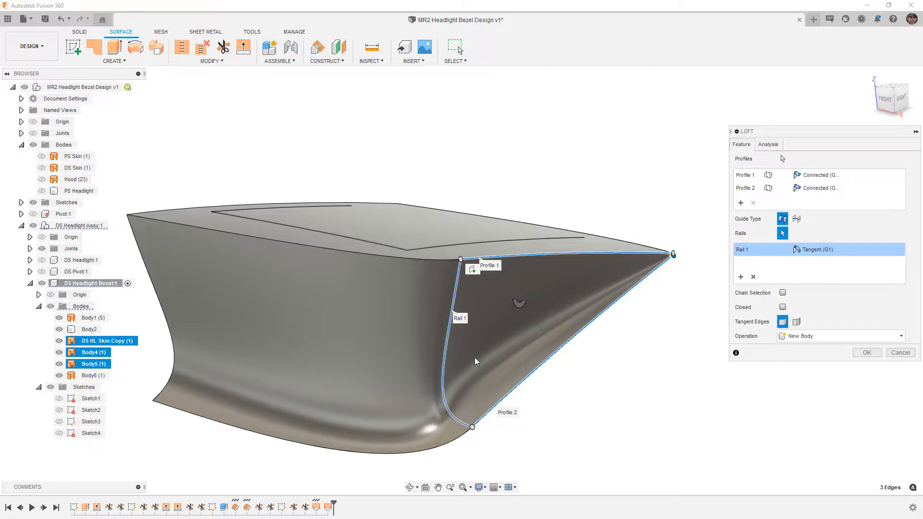
# Set the loft's Profile 2 to Tangent (G1) with a tangency weight of 1.00 and create the side surface as a new body.
pyautogui.click(818, 188)
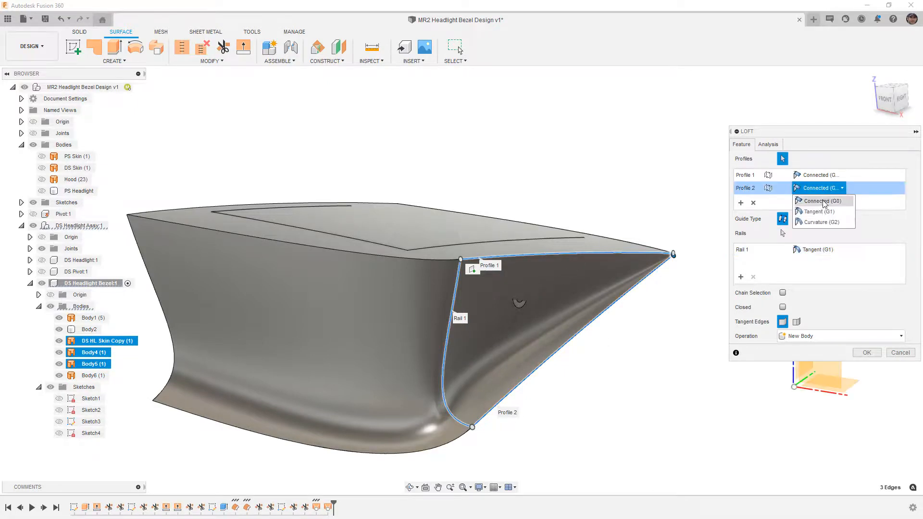
pyautogui.click(824, 212)
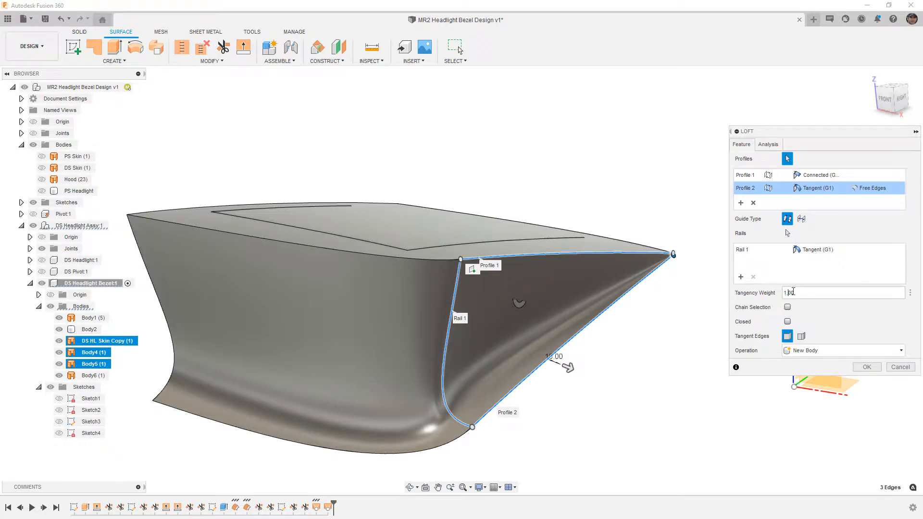
pyautogui.press('Left')
pyautogui.press('Left')
pyautogui.hotkey('shift', 'Right')
pyautogui.write('0')
pyautogui.moveTo(673, 252); pyautogui.dragTo(644, 275)
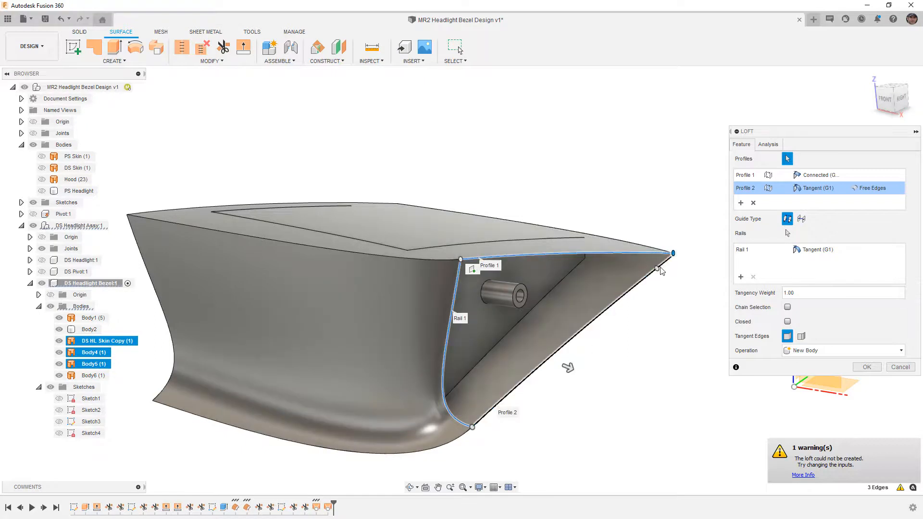
pyautogui.keyDown('shift'); pyautogui.moveTo(663, 270); pyautogui.dragTo(626, 315, button='middle'); pyautogui.keyUp('shift')
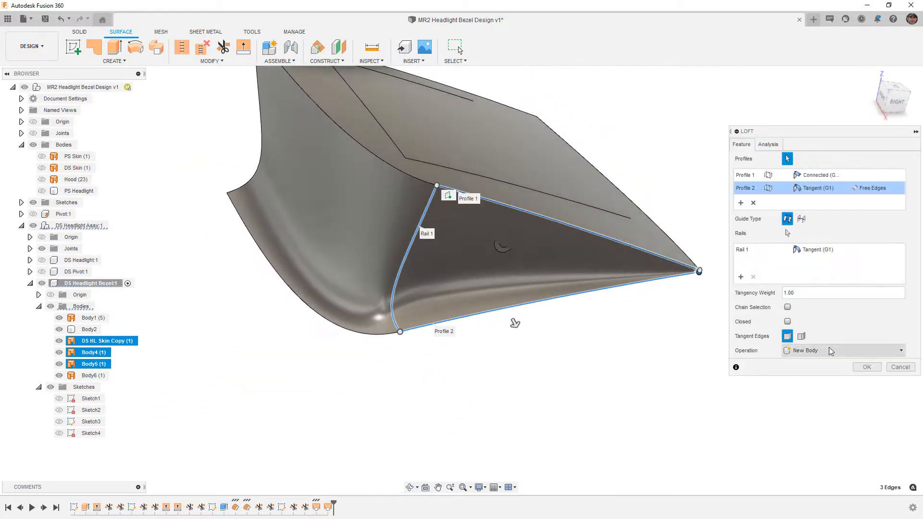
pyautogui.click(867, 367)
pyautogui.scroll(-2, 669, 359)
pyautogui.scroll(-1, 669, 358)
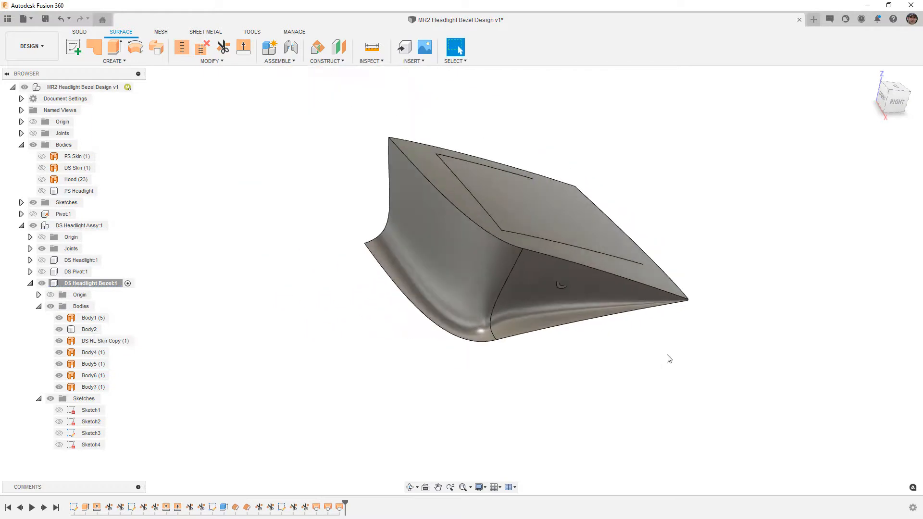
# Examine how the new side loft blends into the curved front surface and which side of the bezel is still open.
pyautogui.click(529, 275)
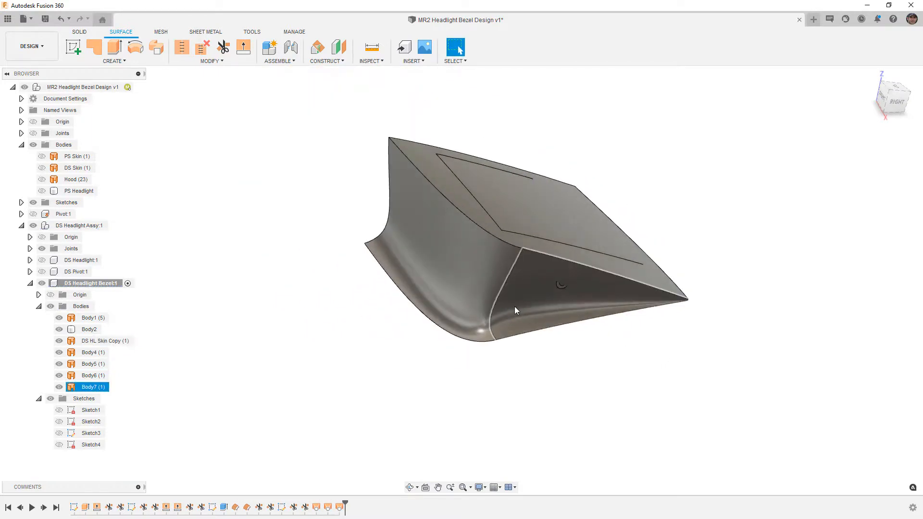
pyautogui.click(487, 327)
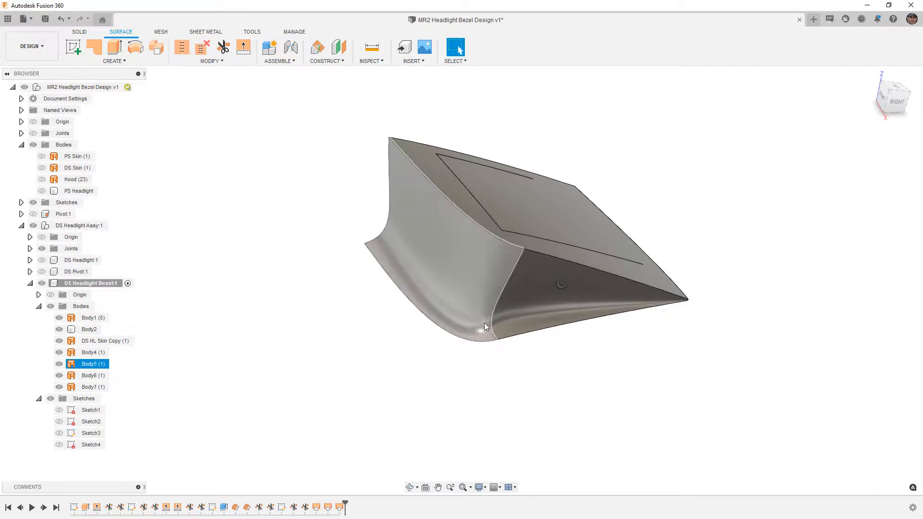
pyautogui.scroll(2, 484, 325)
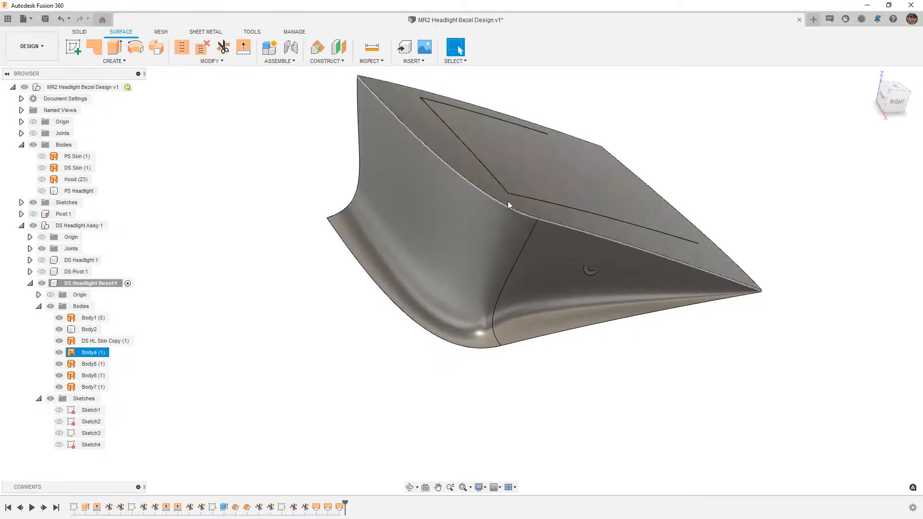
pyautogui.click(506, 203)
pyautogui.click(494, 223)
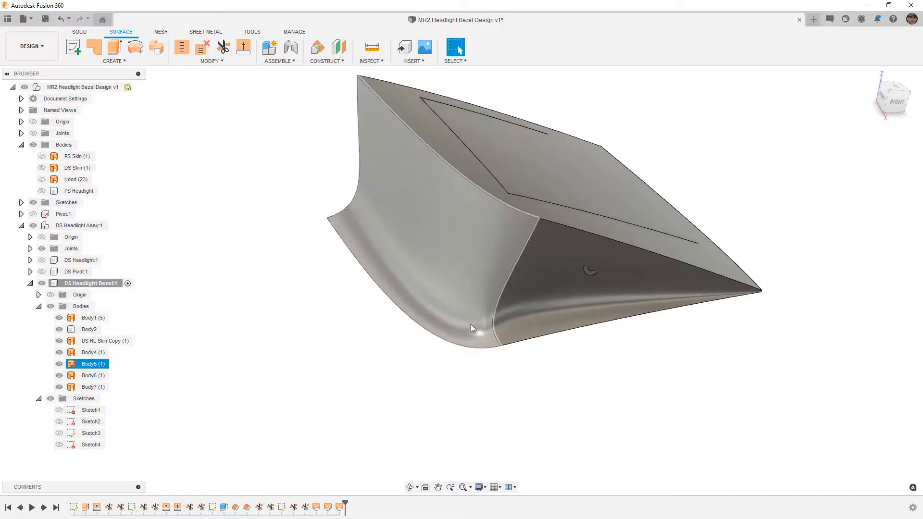
pyautogui.scroll(3, 484, 328)
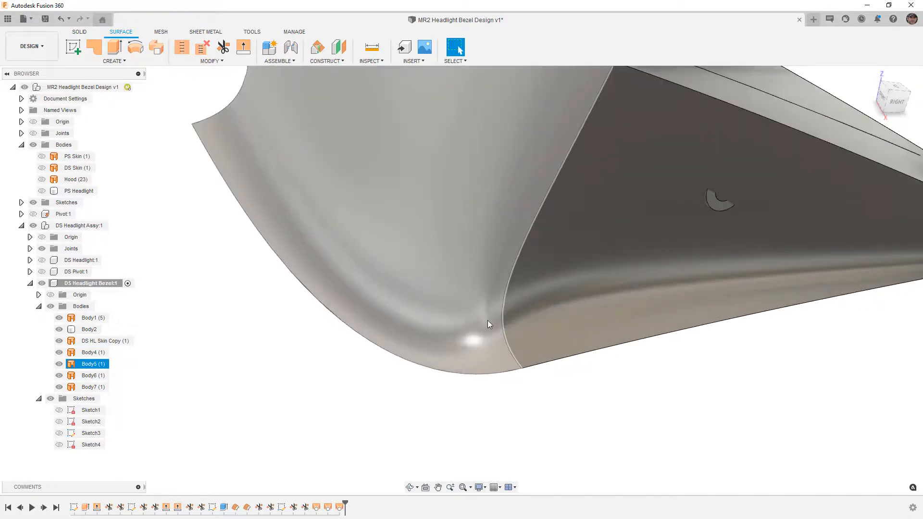
pyautogui.scroll(-5, 488, 320)
pyautogui.keyDown('shift'); pyautogui.moveTo(483, 315); pyautogui.dragTo(568, 312, button='middle'); pyautogui.keyUp('shift')
pyautogui.click(569, 314)
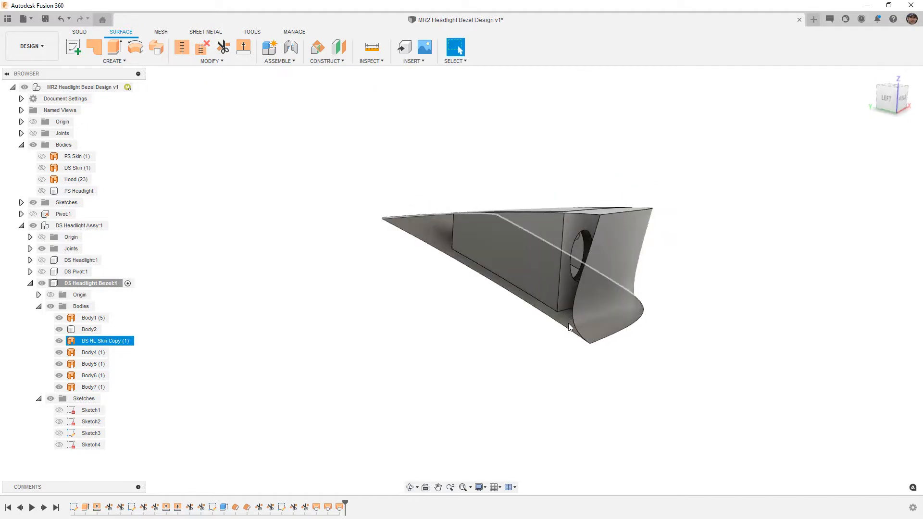
pyautogui.scroll(2, 569, 320)
pyautogui.click(414, 107)
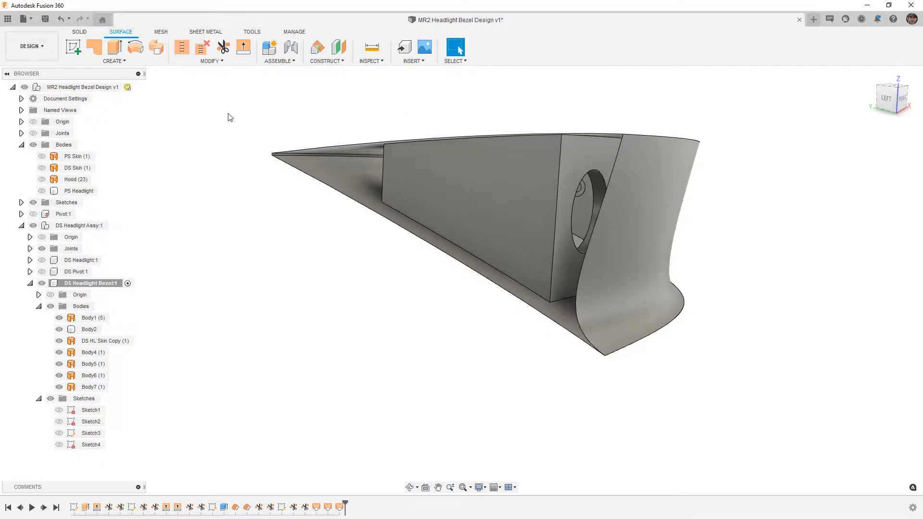
# Loft the open opposite side between its upper and lower skin edges, using the front surface's curved edge as a Connected (G0) rail.
pyautogui.keyDown('shift'); pyautogui.moveTo(352, 130); pyautogui.dragTo(349, 140, button='middle'); pyautogui.keyUp('shift')
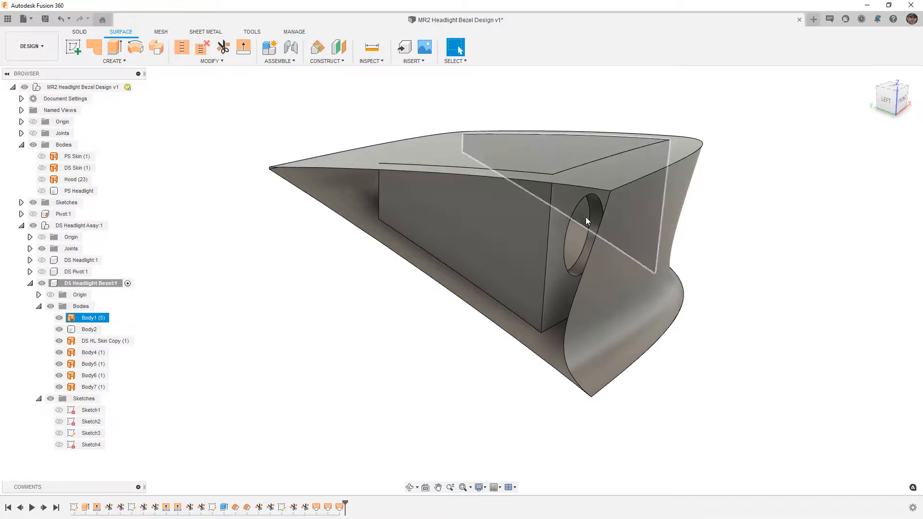
pyautogui.click(113, 61)
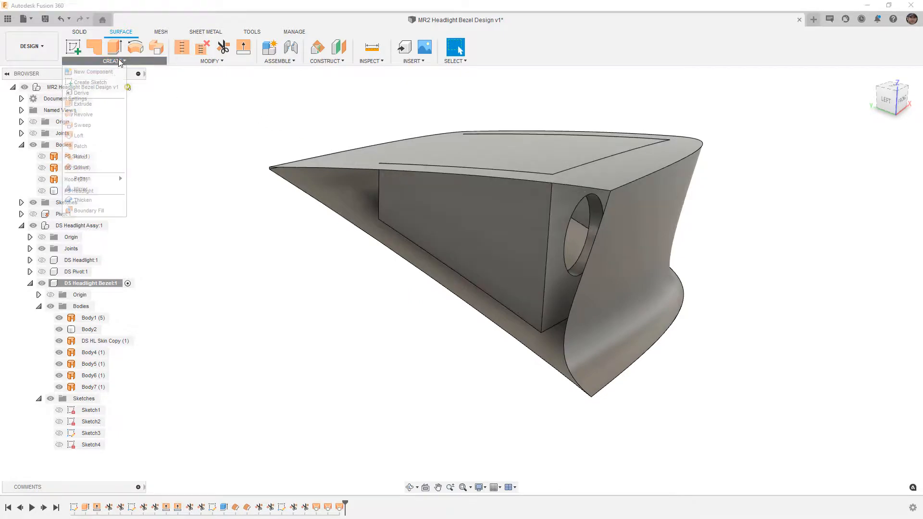
pyautogui.click(77, 126)
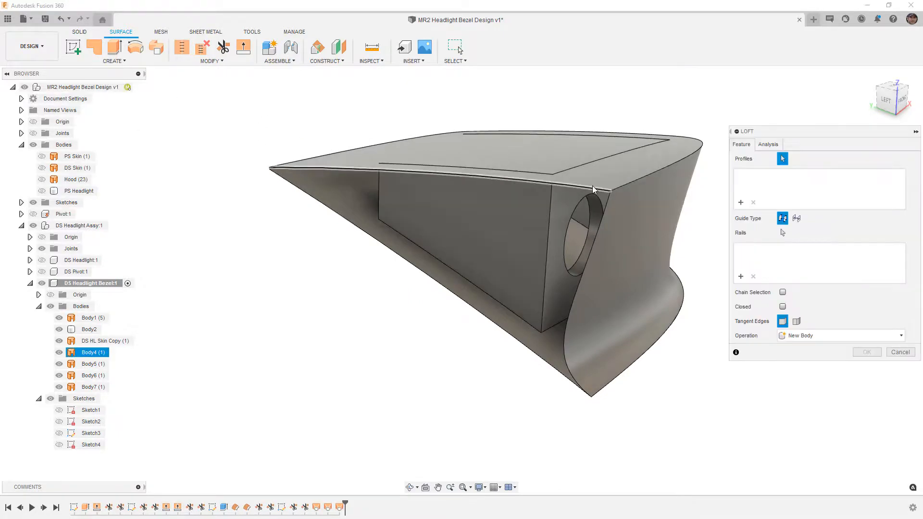
pyautogui.click(594, 189)
pyautogui.click(537, 356)
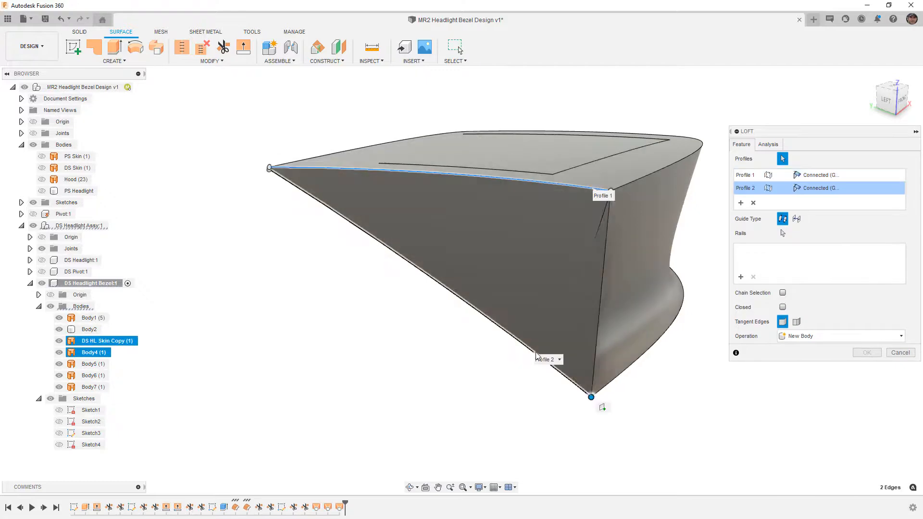
pyautogui.click(741, 277)
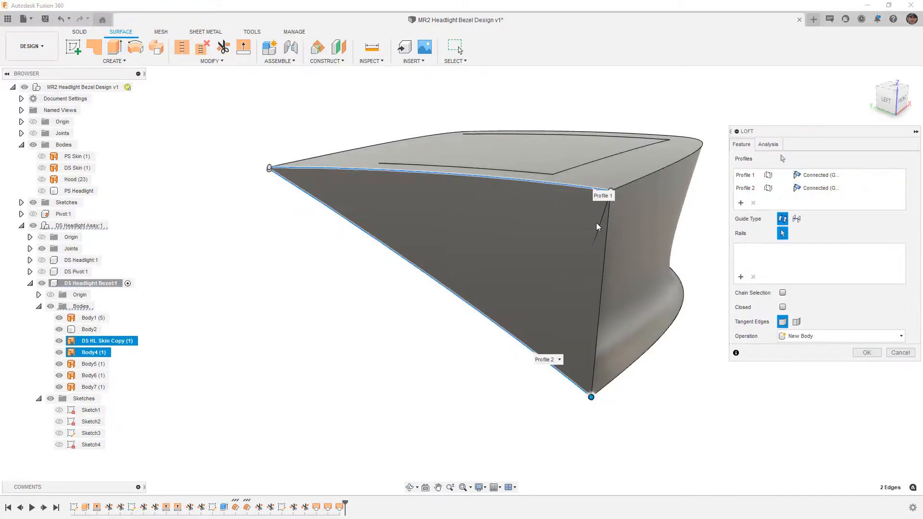
pyautogui.click(603, 236)
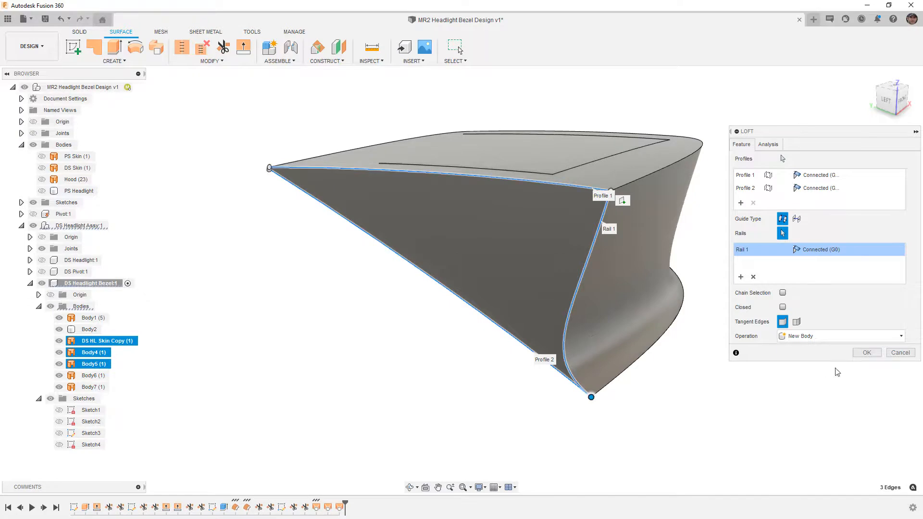
pyautogui.click(866, 353)
# Stitch the curved front surface and the two lofted side surfaces into one body.
pyautogui.scroll(3, 278, 170)
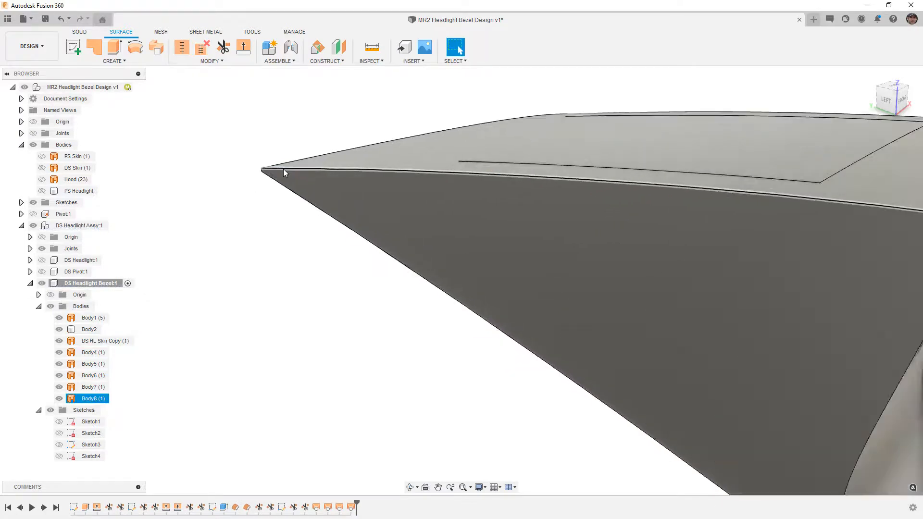
pyautogui.scroll(-3, 284, 174)
pyautogui.keyDown('shift'); pyautogui.moveTo(437, 229); pyautogui.dragTo(482, 248, button='middle'); pyautogui.keyUp('shift')
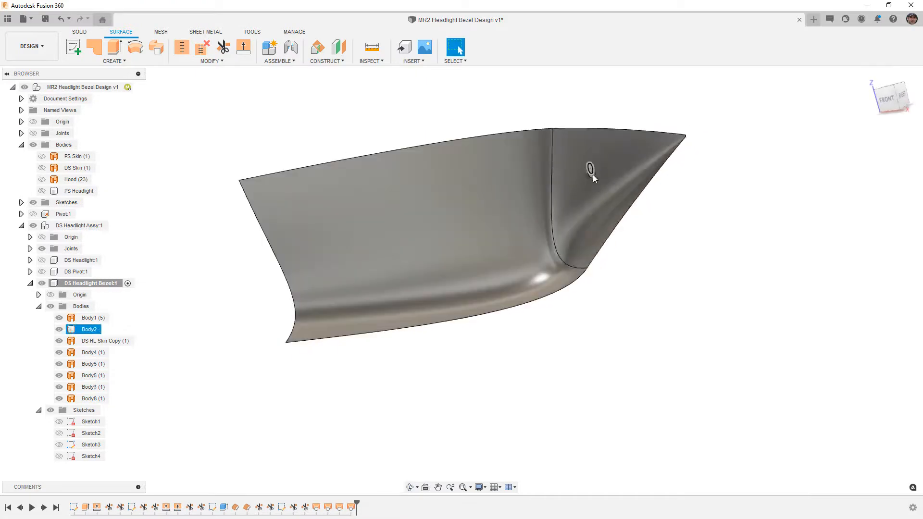
pyautogui.scroll(3, 593, 174)
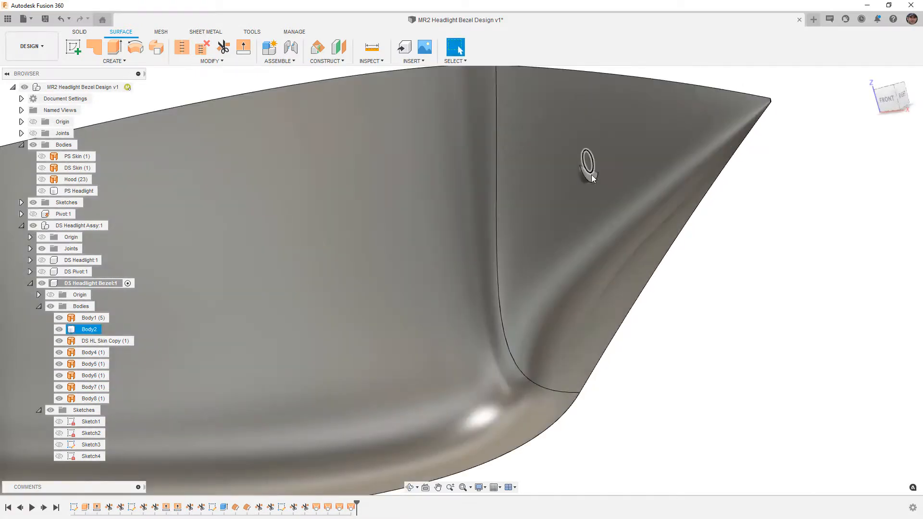
pyautogui.scroll(-5, 633, 207)
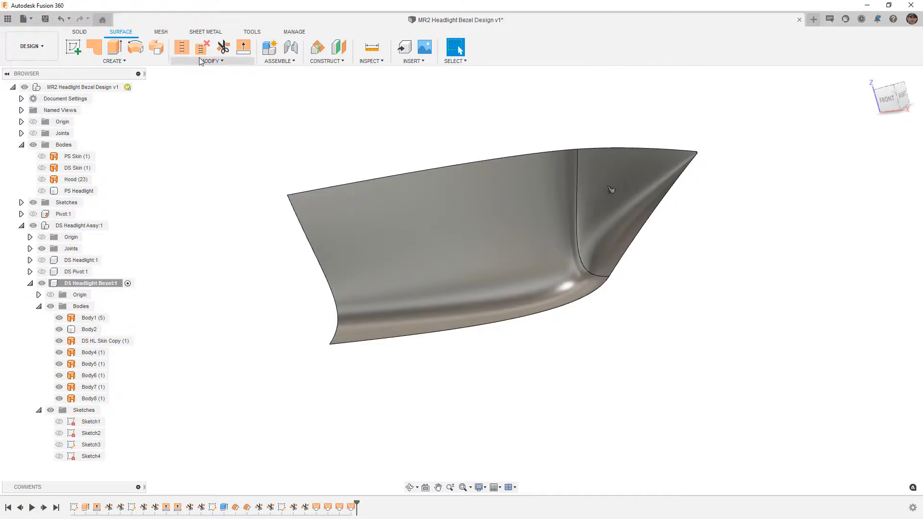
pyautogui.click(183, 50)
pyautogui.click(637, 191)
pyautogui.click(444, 242)
pyautogui.keyDown('shift'); pyautogui.moveTo(444, 240); pyautogui.dragTo(496, 236, button='middle'); pyautogui.keyUp('shift')
pyautogui.click(496, 236)
pyautogui.moveTo(573, 255)
pyautogui.keyDown('shift'); pyautogui.mouseDown(button='middle')
pyautogui.moveTo(538, 257)
pyautogui.moveTo(591, 266)
pyautogui.moveTo(558, 262)
pyautogui.mouseUp(button='middle'); pyautogui.keyUp('shift')
pyautogui.click(868, 405)
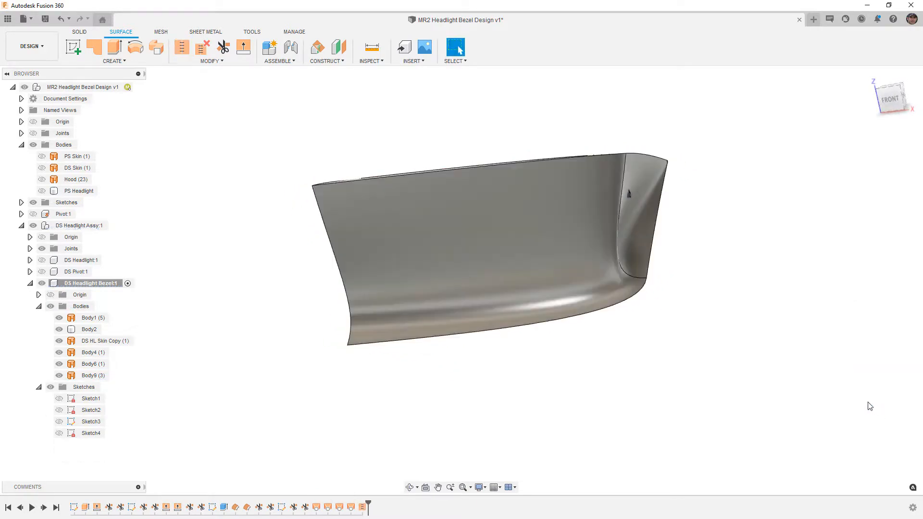
# Rename the stitched surface body as Bezel.
pyautogui.keyDown('shift'); pyautogui.moveTo(617, 324); pyautogui.dragTo(639, 319, button='middle'); pyautogui.keyUp('shift')
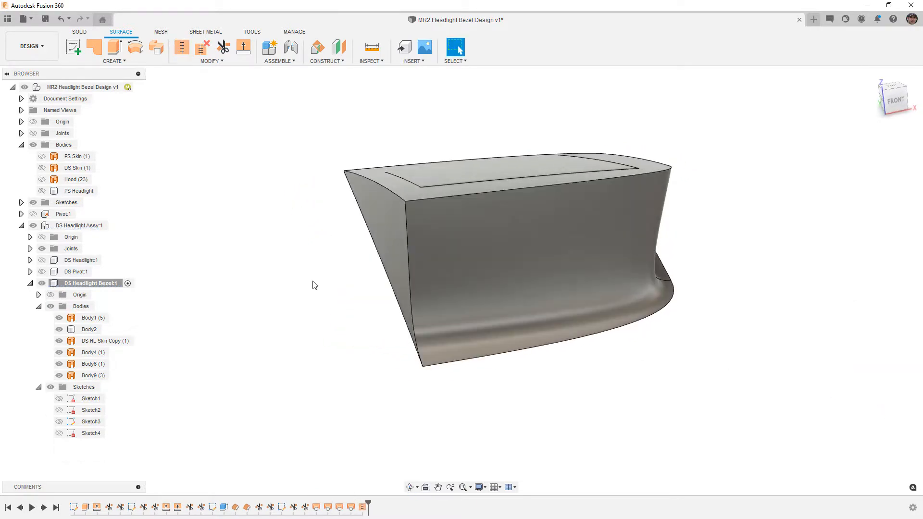
pyautogui.click(94, 376)
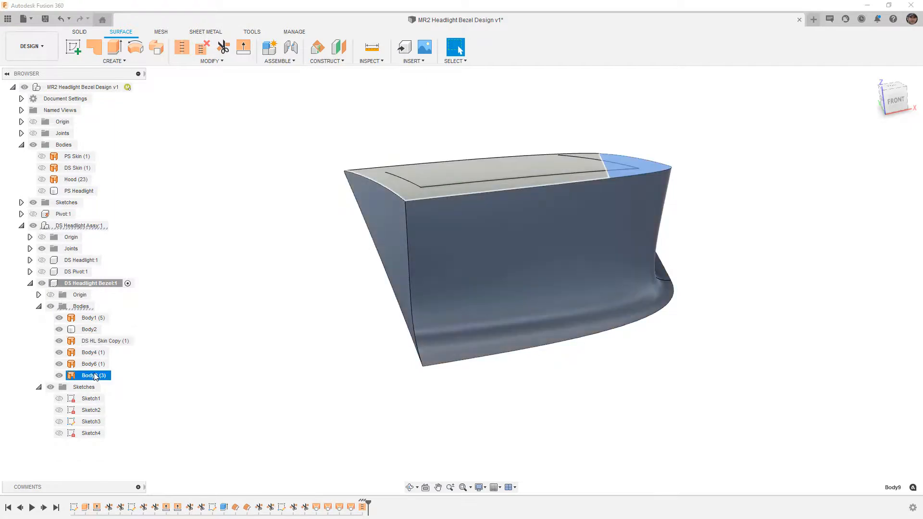
pyautogui.doubleClick(96, 375)
pyautogui.write('Bezel')
pyautogui.press('Return')
# Hide the construction surfaces Body6, Body4 and DS HL Skin Copy.
pyautogui.click(94, 364)
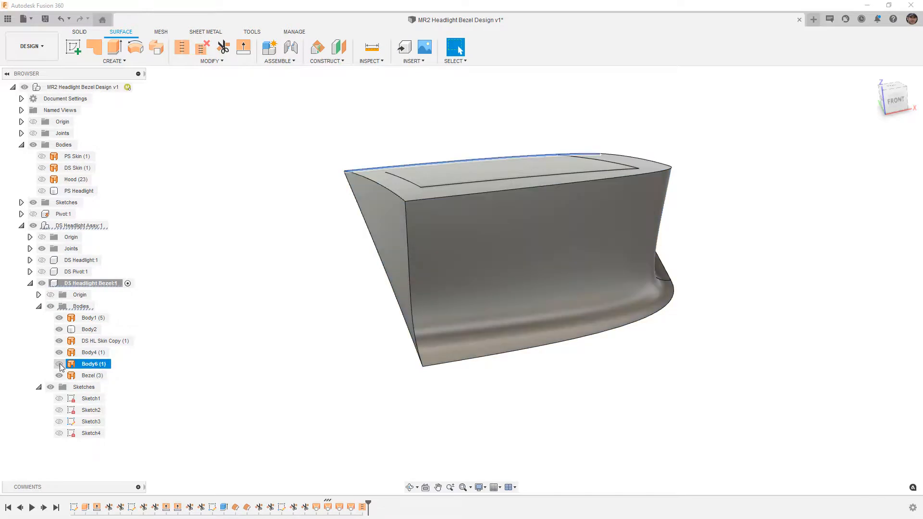
pyautogui.click(92, 353)
pyautogui.click(59, 341)
pyautogui.click(426, 397)
# Show the DS Skin and Hood bodies and the DS Headlight component, and display the assembly in the Right view.
pyautogui.keyDown('shift'); pyautogui.moveTo(427, 398); pyautogui.dragTo(365, 383, button='middle'); pyautogui.keyUp('shift')
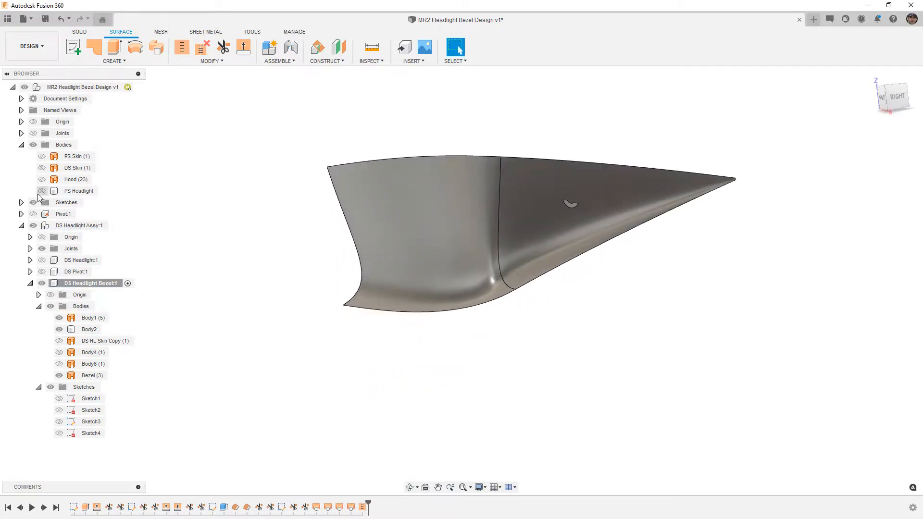
pyautogui.click(42, 170)
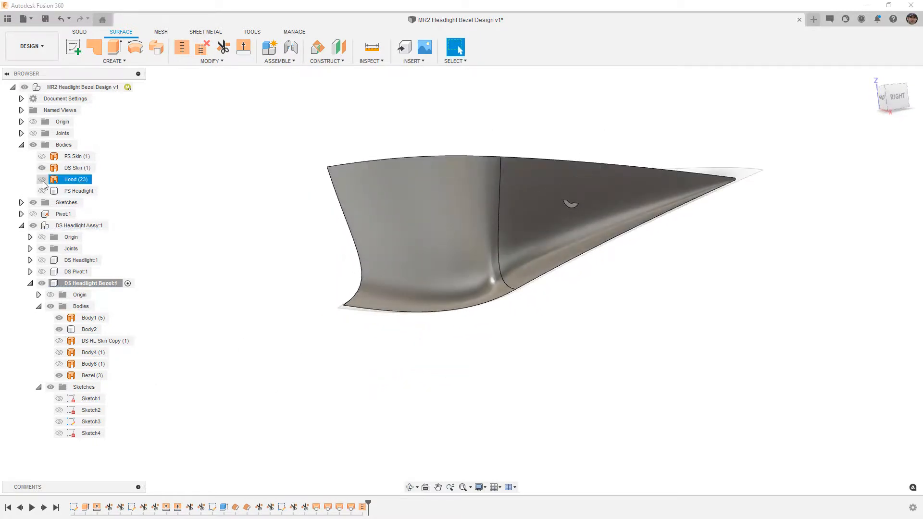
pyautogui.click(43, 180)
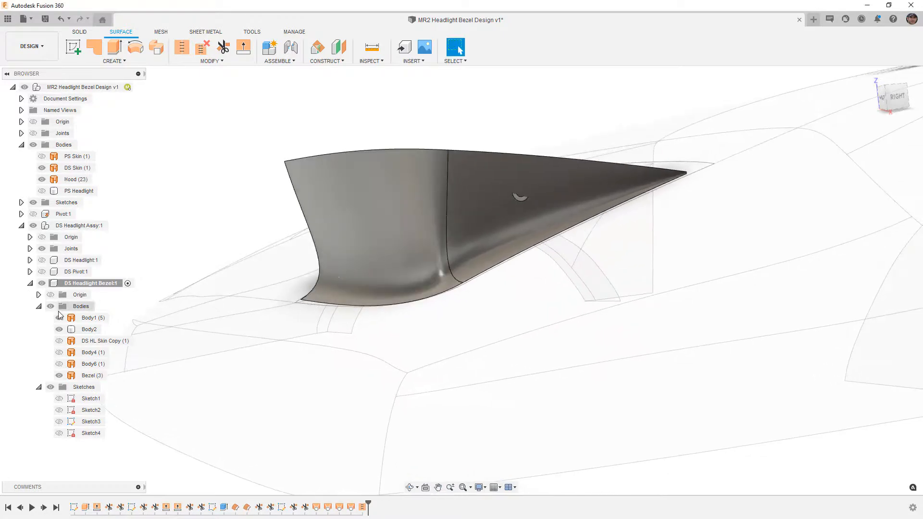
pyautogui.click(42, 261)
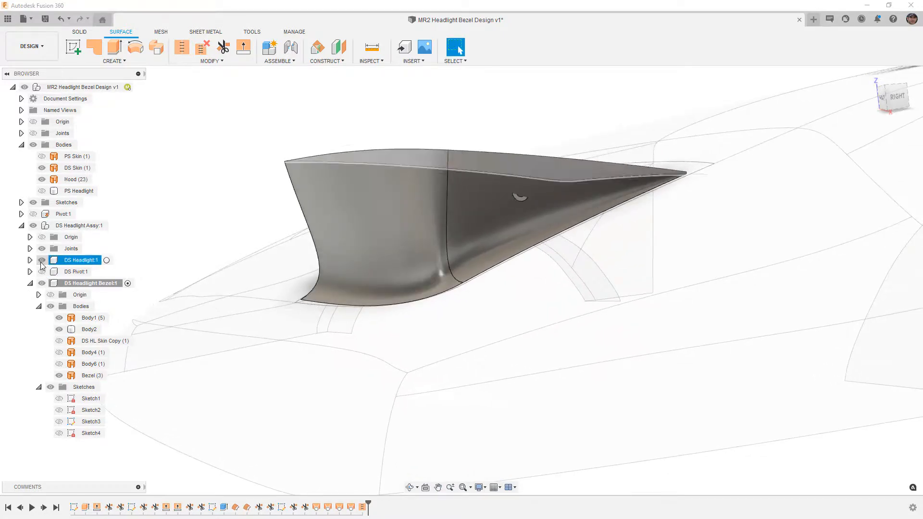
pyautogui.scroll(-2, 369, 266)
pyautogui.keyDown('shift'); pyautogui.moveTo(369, 267); pyautogui.dragTo(461, 230, button='middle'); pyautogui.keyUp('shift')
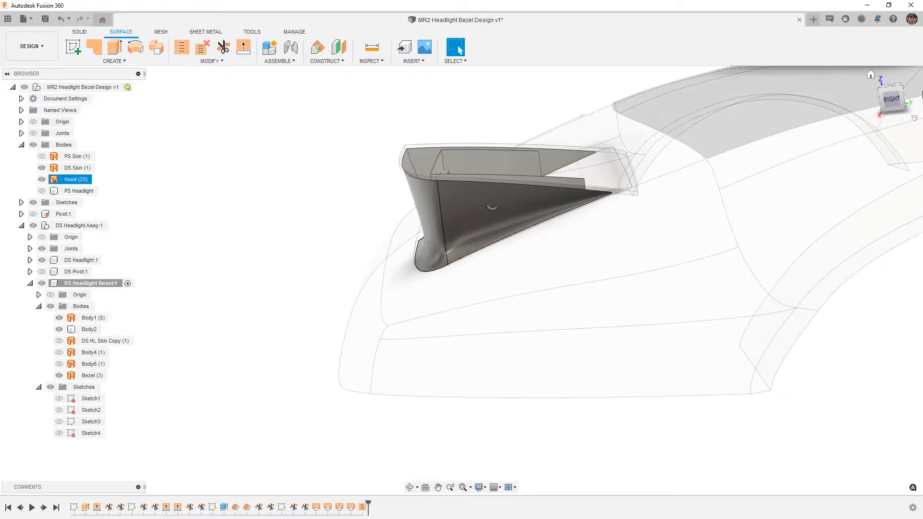
pyautogui.click(894, 101)
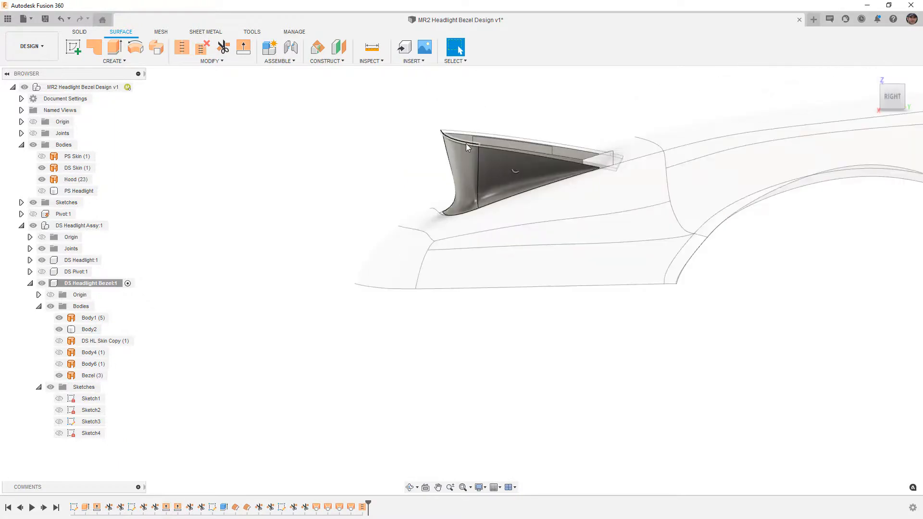
# Examine the stitched bezel's front corner, side and lower edge against the surrounding hood.
pyautogui.moveTo(467, 143)
pyautogui.mouseDown()
pyautogui.moveTo(467, 223)
pyautogui.moveTo(459, 146)
pyautogui.mouseUp()
pyautogui.click(498, 212)
pyautogui.moveTo(498, 212)
pyautogui.keyDown('shift'); pyautogui.mouseDown(button='middle')
pyautogui.moveTo(521, 206)
pyautogui.moveTo(538, 218)
pyautogui.moveTo(506, 208)
pyautogui.moveTo(612, 260)
pyautogui.moveTo(593, 188)
pyautogui.moveTo(493, 170)
pyautogui.moveTo(448, 181)
pyautogui.moveTo(472, 173)
pyautogui.mouseUp(button='middle'); pyautogui.keyUp('shift')
pyautogui.click(593, 186)
pyautogui.scroll(4, 593, 185)
pyautogui.click(602, 187)
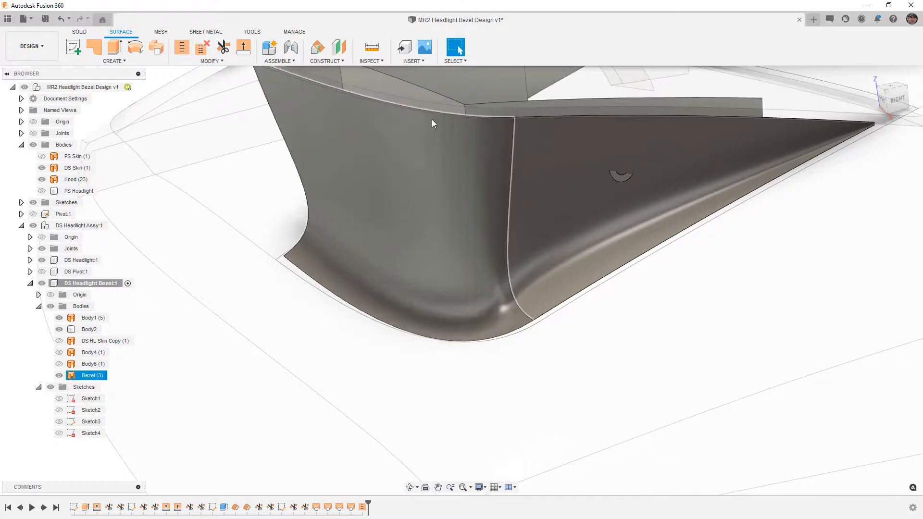
pyautogui.scroll(-2, 438, 114)
# Hide the DS Headlight component to leave the bezel and inner light plate exposed.
pyautogui.click(37, 225)
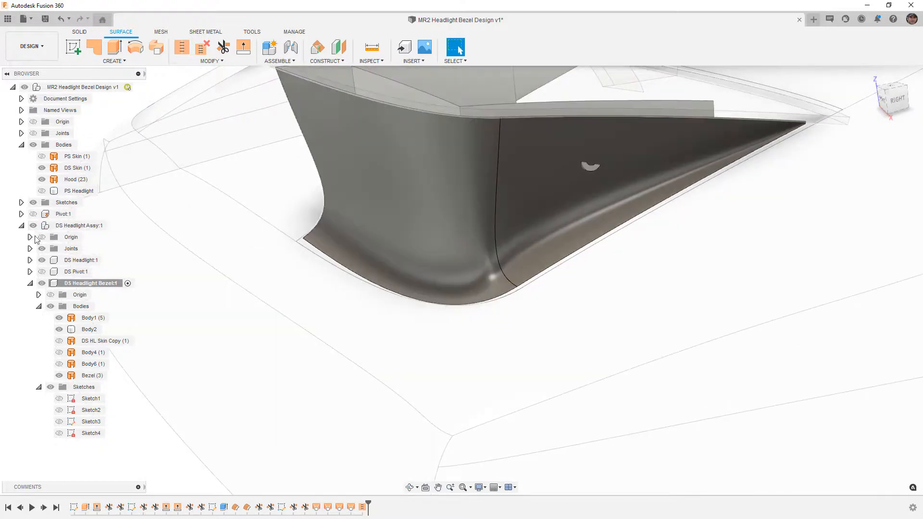
pyautogui.click(353, 205)
pyautogui.scroll(-2, 356, 205)
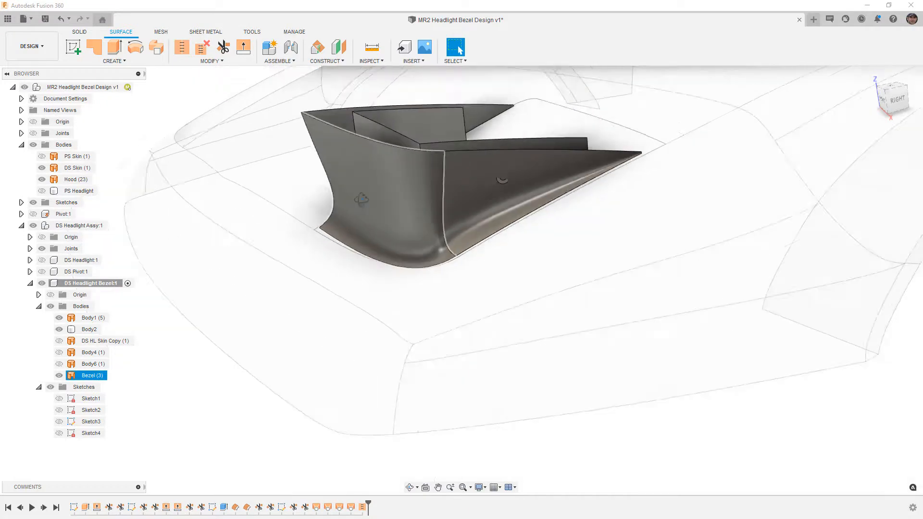
# Start a sketch on the front face of the light plate and draw a 95 mm circle concentric with the inboard hole.
pyautogui.keyDown('shift'); pyautogui.moveTo(359, 200); pyautogui.dragTo(363, 209, button='middle'); pyautogui.keyUp('shift')
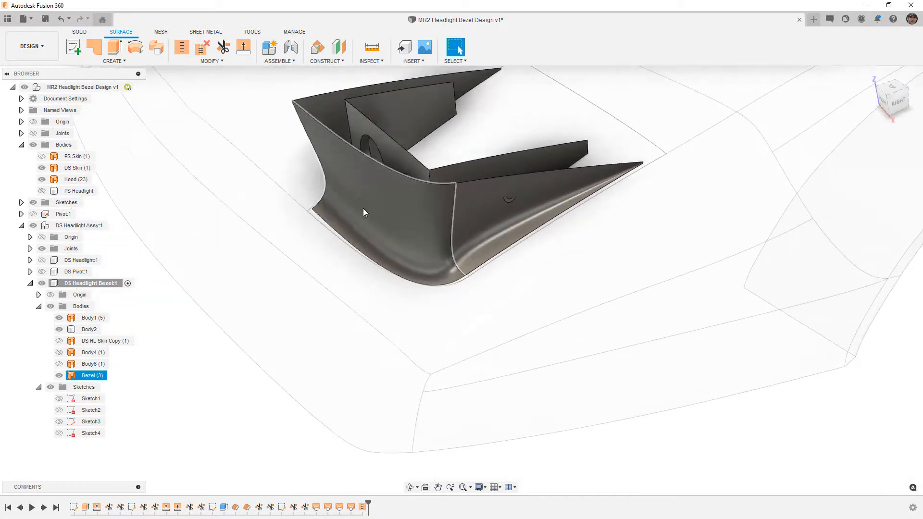
pyautogui.click(386, 150)
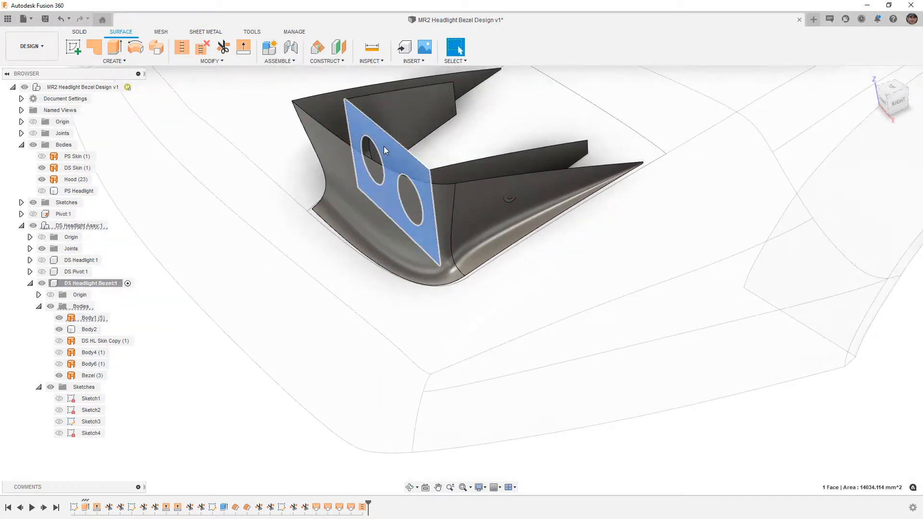
pyautogui.rightClick(383, 147)
pyautogui.click(385, 197)
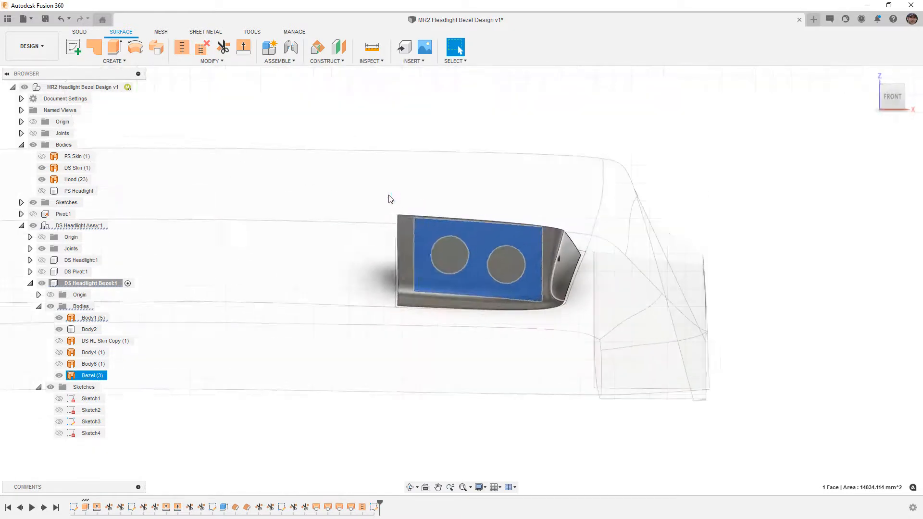
pyautogui.press('c')
pyautogui.click(440, 253)
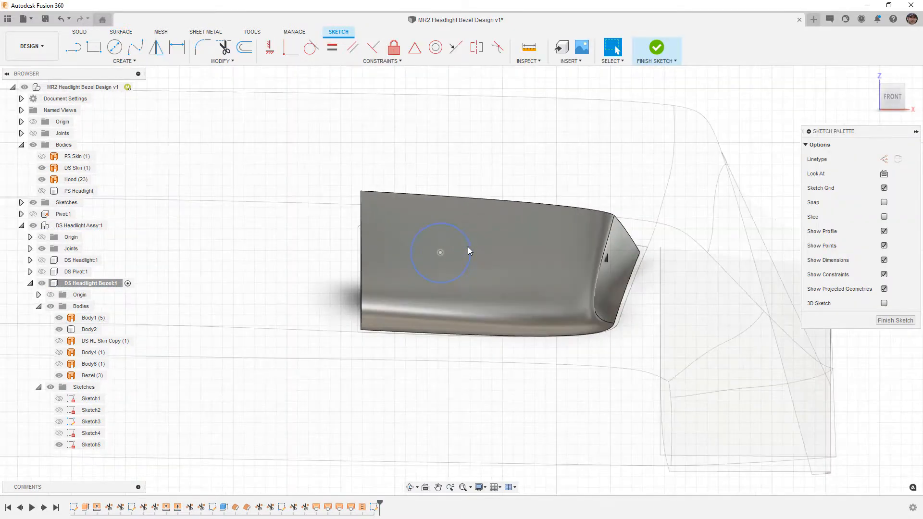
pyautogui.press('Escape')
pyautogui.press('c')
pyautogui.click(440, 254)
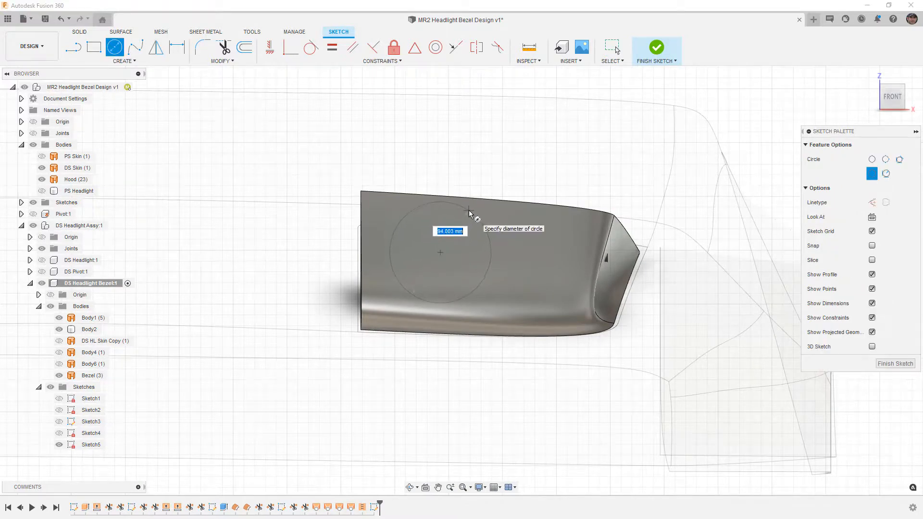
pyautogui.press('Return')
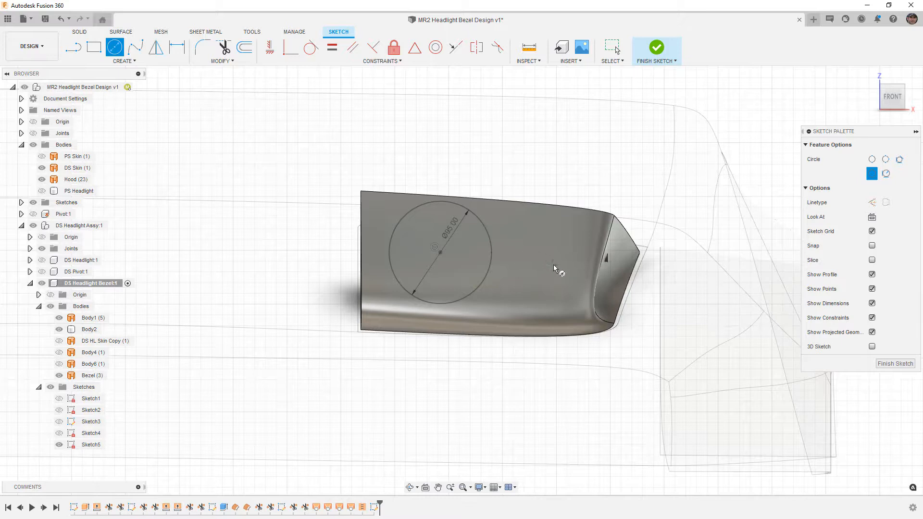
# With the Bezel body hidden, draw a circle concentric with the outboard hole and link its diameter to the first circle's dimension.
pyautogui.click(61, 376)
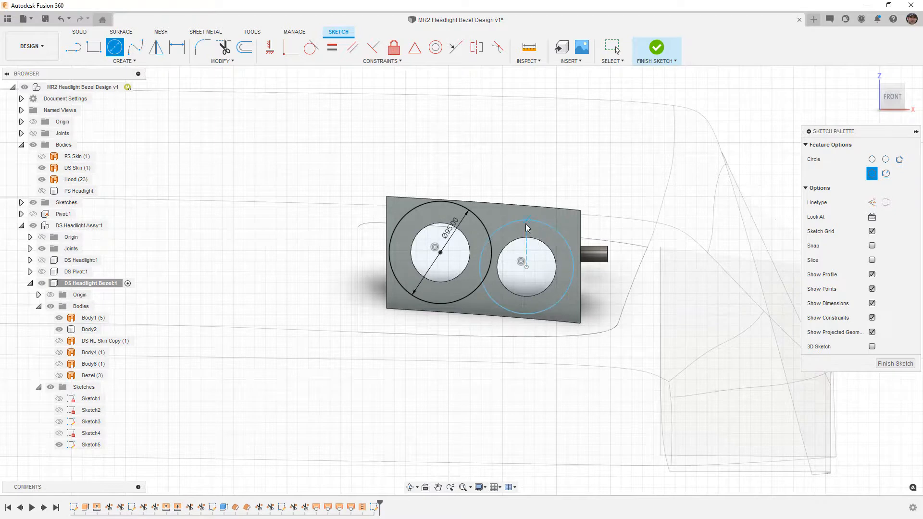
pyautogui.click(527, 226)
pyautogui.press('d')
pyautogui.click(527, 222)
pyautogui.click(513, 217)
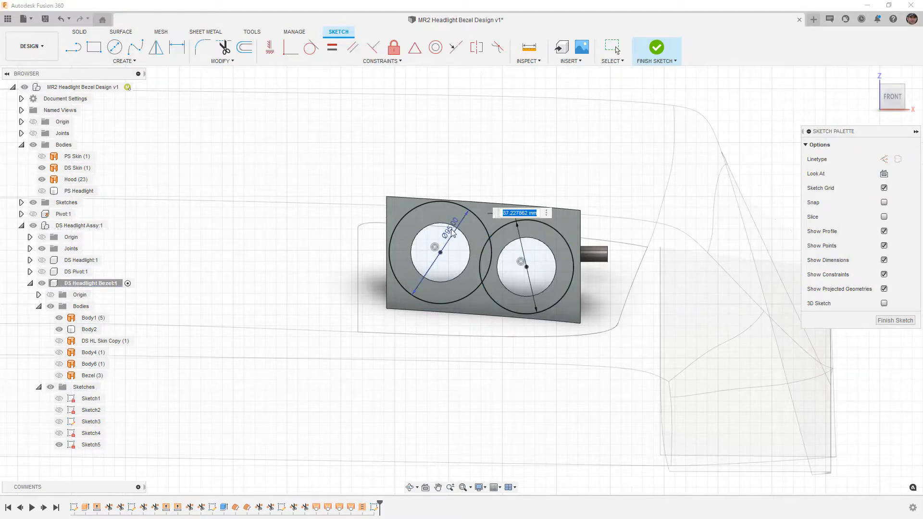
pyautogui.press('Return')
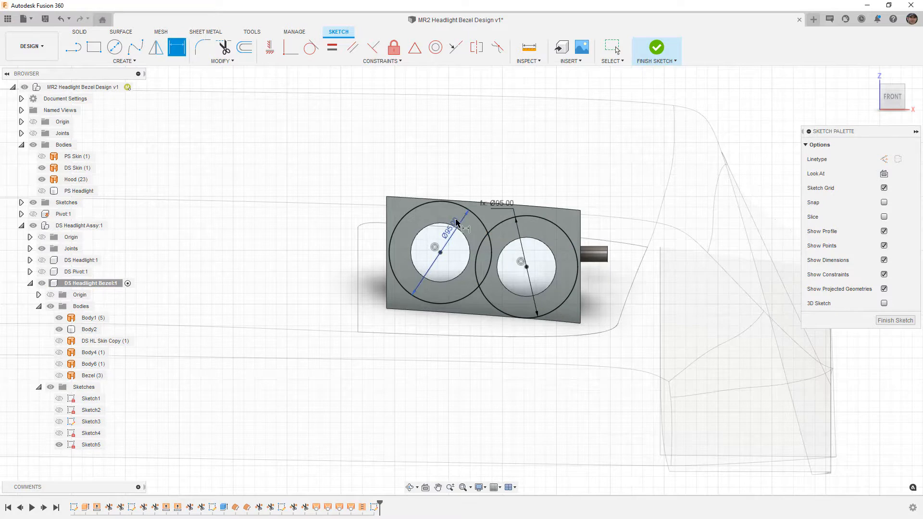
# Try a diameter of 85 mm for the first circle.
pyautogui.click(456, 224)
pyautogui.write('85')
pyautogui.press('Return')
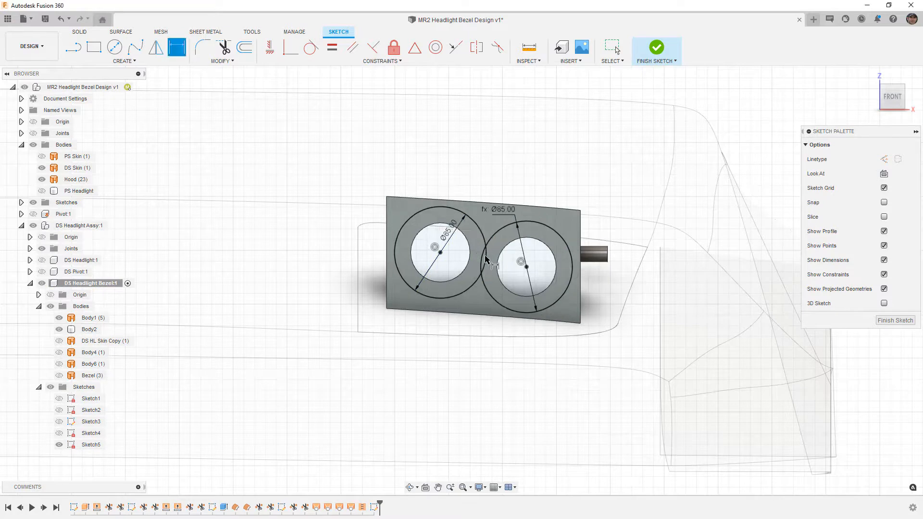
# Set the first circle's diameter to 80 mm and finish the sketch.
pyautogui.click(449, 233)
pyautogui.write('80')
pyautogui.press('Return')
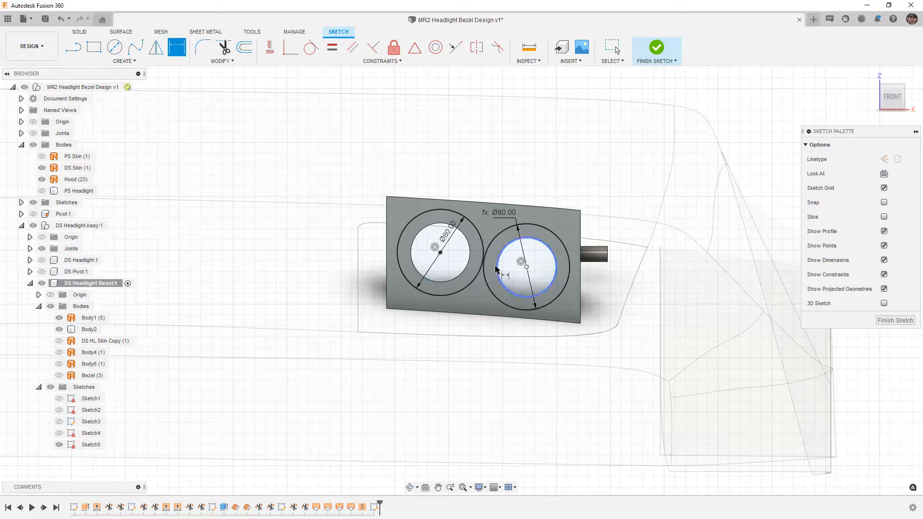
pyautogui.scroll(3, 485, 262)
pyautogui.scroll(-2, 486, 262)
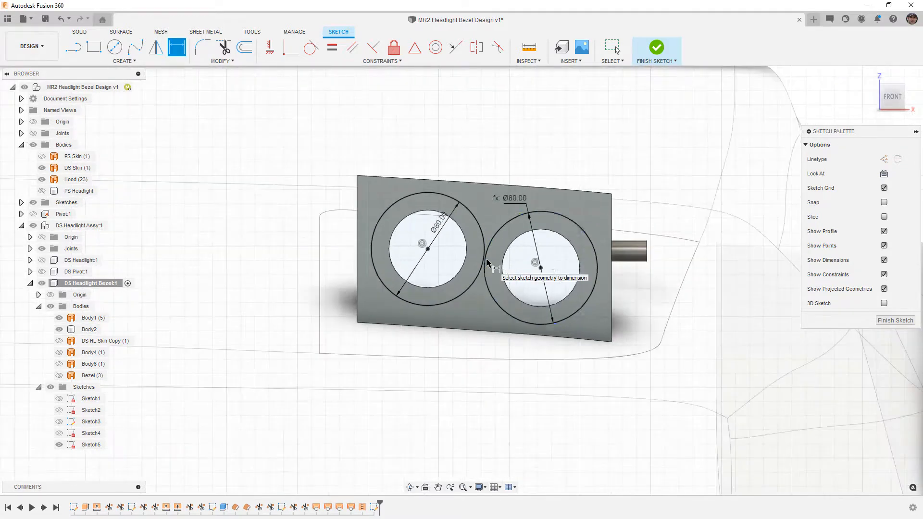
pyautogui.click(658, 47)
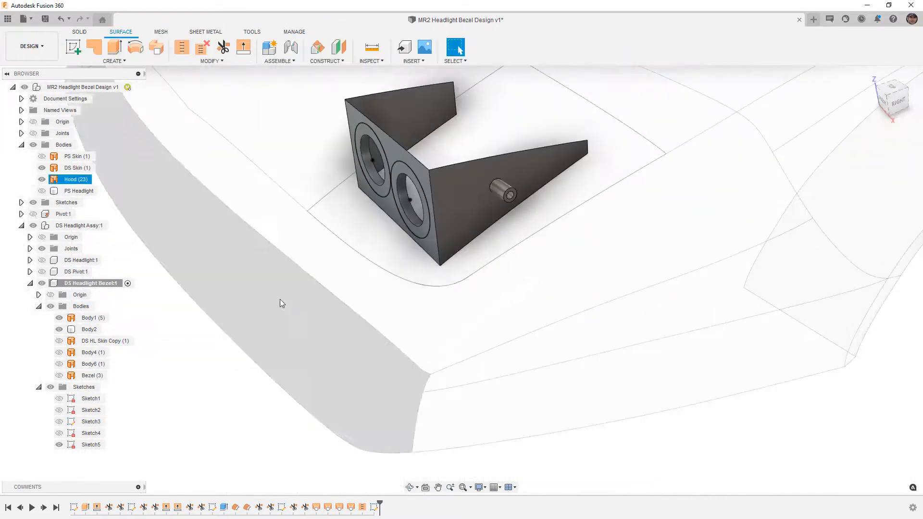
# Show the Bezel body and trim an opening in its front surface with the inboard sketch circle.
pyautogui.click(61, 377)
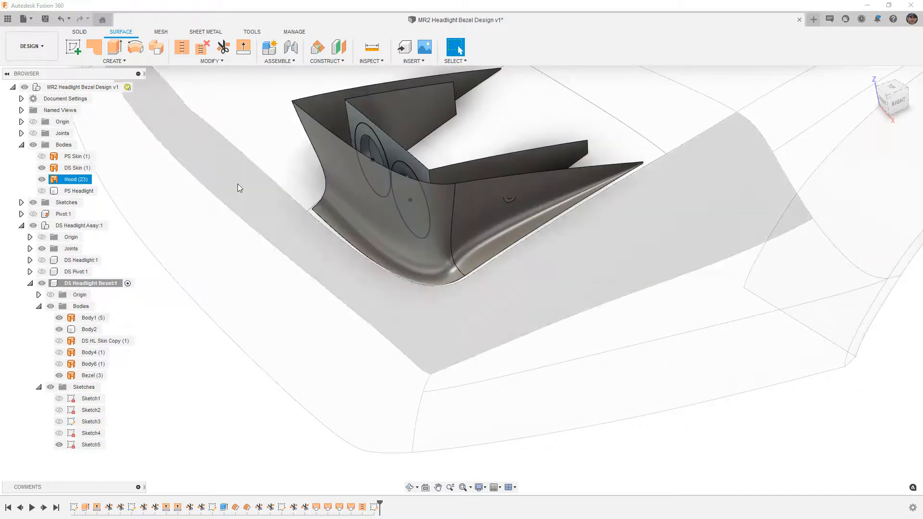
pyautogui.click(226, 52)
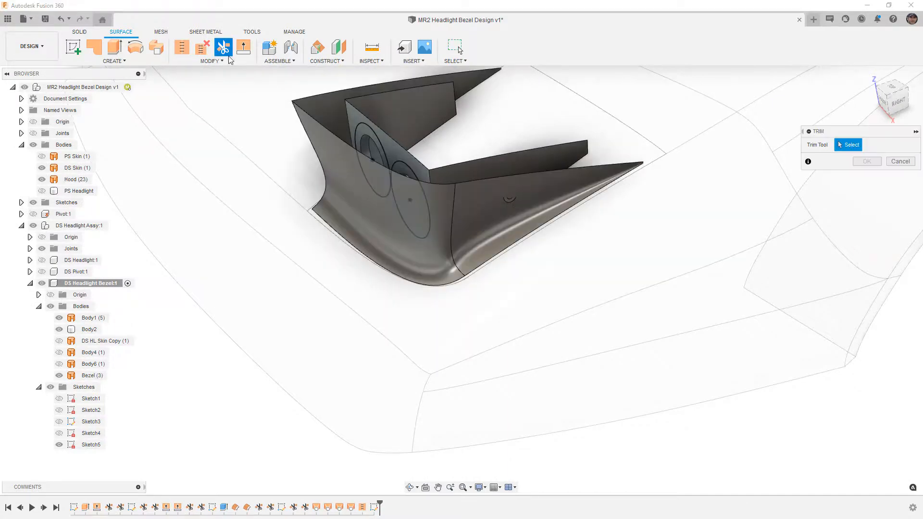
pyautogui.click(364, 126)
pyautogui.click(343, 164)
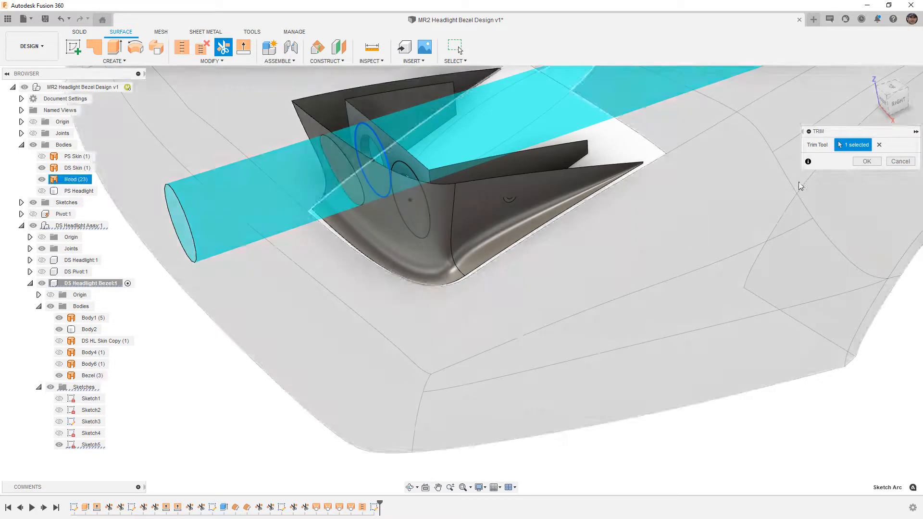
pyautogui.click(867, 161)
# Trim a second opening in the bezel's front surface with the outboard sketch circle.
pyautogui.rightClick(147, 403)
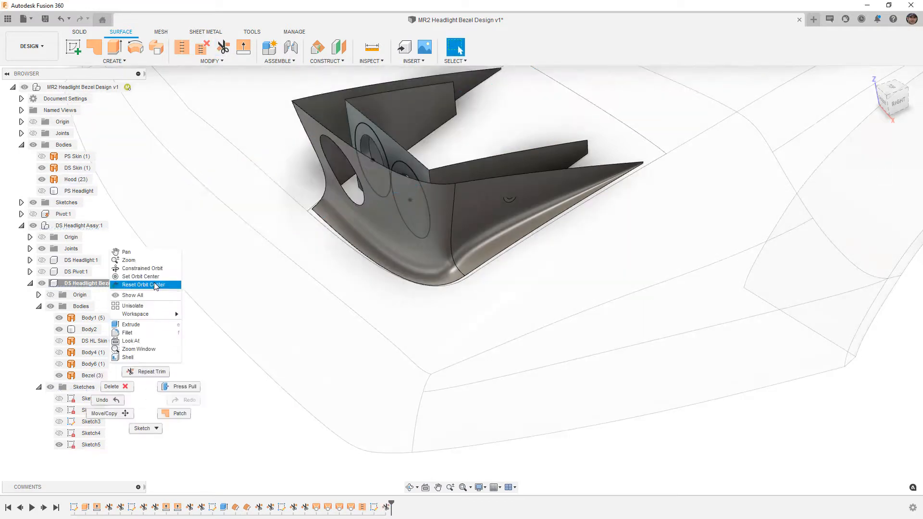
pyautogui.click(149, 371)
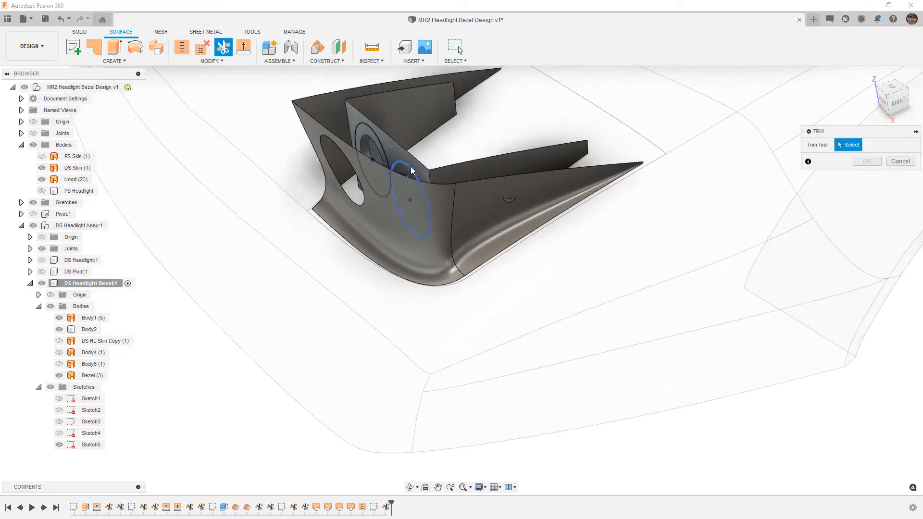
pyautogui.click(411, 166)
pyautogui.click(385, 203)
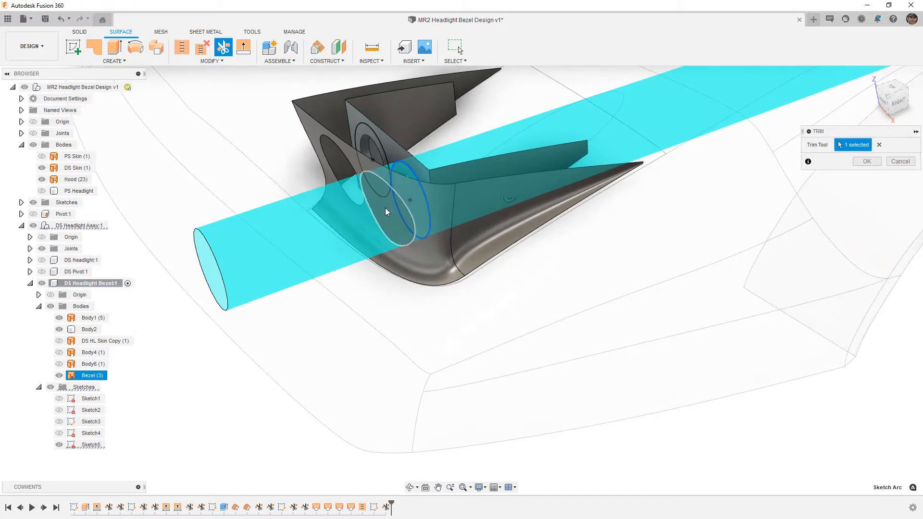
pyautogui.keyDown('shift'); pyautogui.moveTo(360, 258); pyautogui.dragTo(417, 233, button='middle'); pyautogui.keyUp('shift')
pyautogui.rightClick(595, 131)
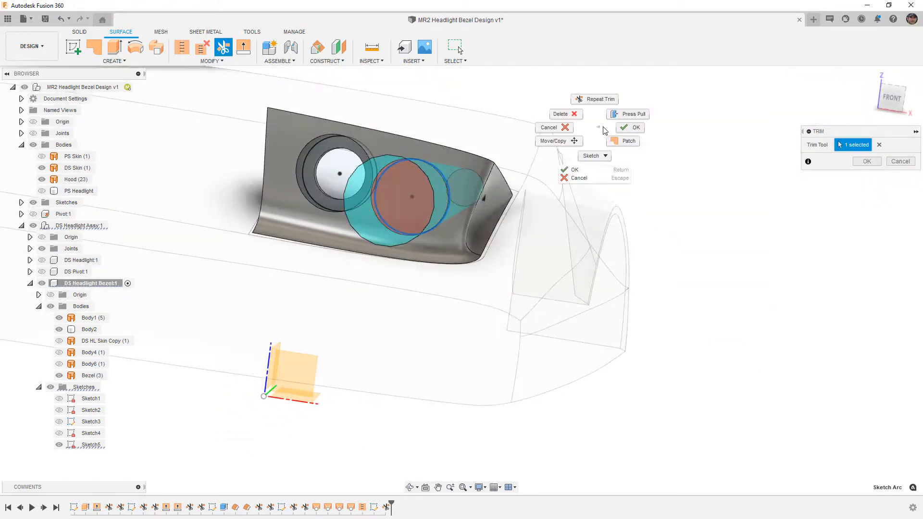
pyautogui.click(633, 129)
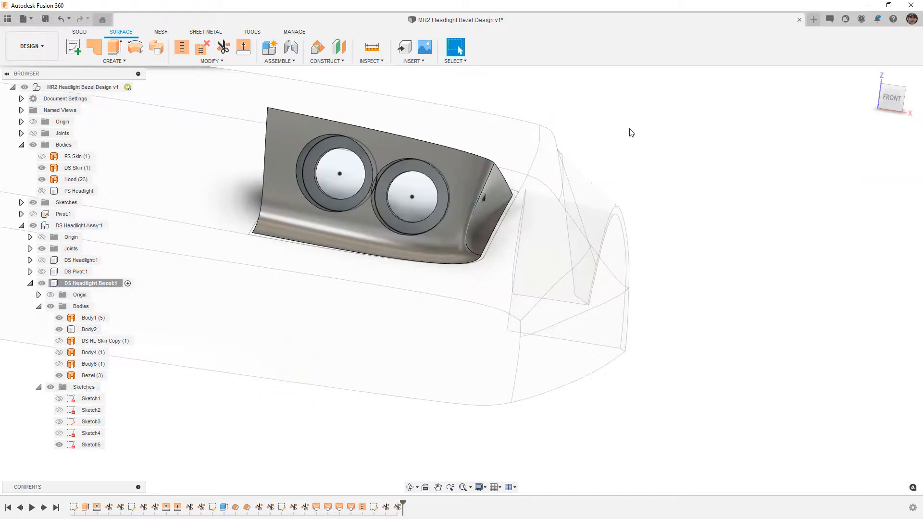
# Hide the sketch containing the two trimming circles.
pyautogui.moveTo(628, 133); pyautogui.dragTo(433, 258)
pyautogui.press('Escape')
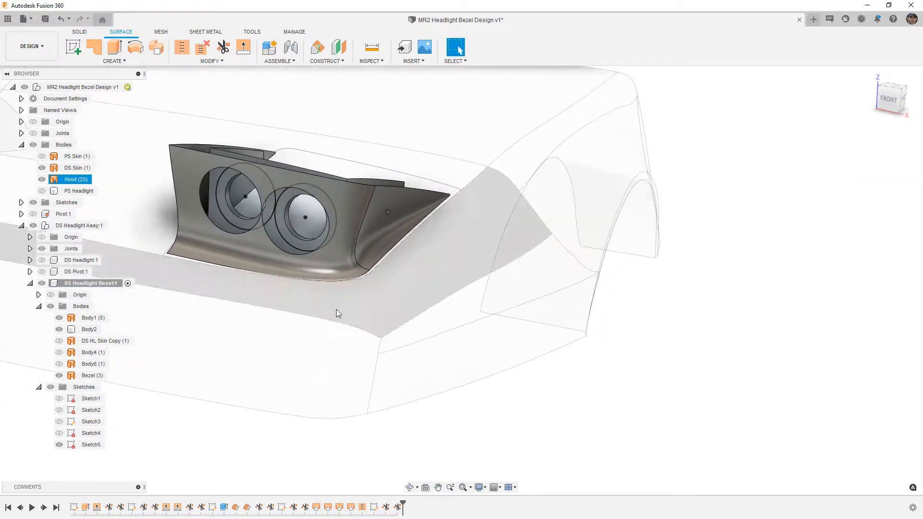
pyautogui.click(59, 445)
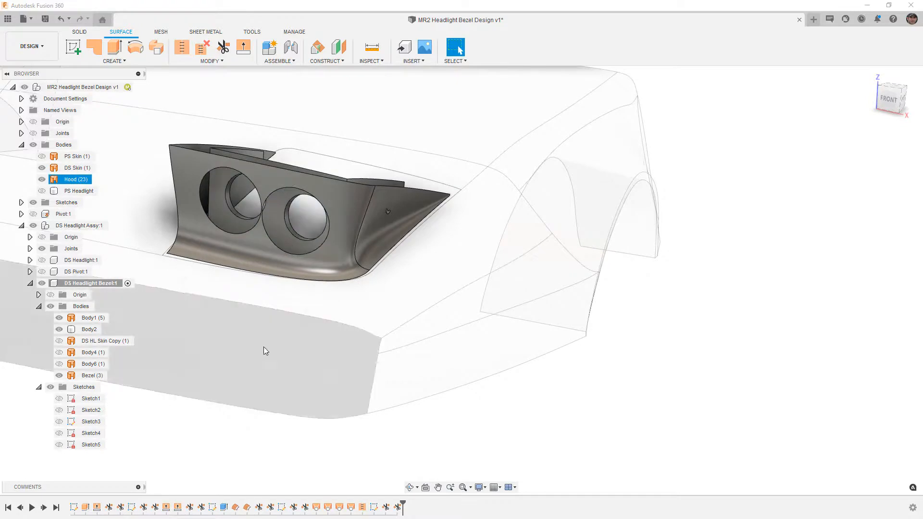
# Set up a surface loft from the bezel's inboard opening edge to the plate's hole edge, with Tangent (G1) continuity on the first profile.
pyautogui.keyDown('shift'); pyautogui.moveTo(330, 311); pyautogui.dragTo(347, 294, button='middle'); pyautogui.keyUp('shift')
pyautogui.moveTo(282, 237); pyautogui.dragTo(457, 235, button='middle')
pyautogui.scroll(3, 349, 232)
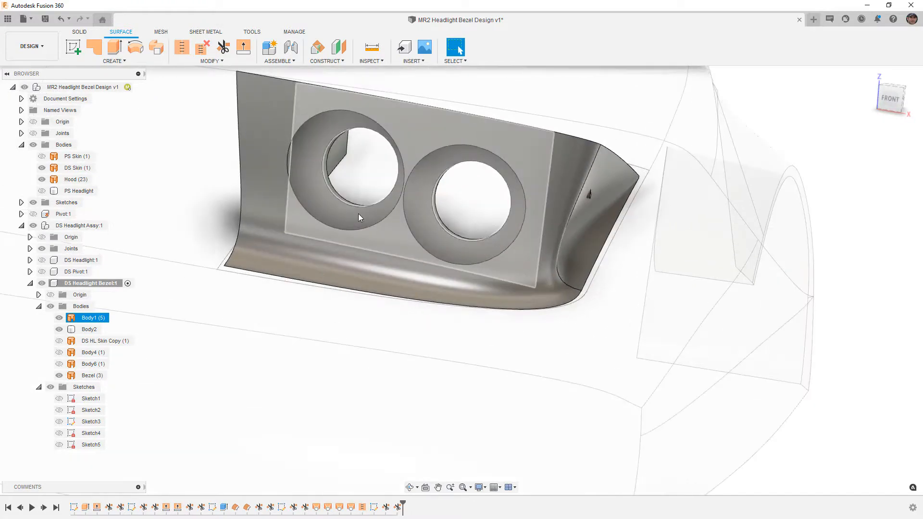
pyautogui.click(142, 62)
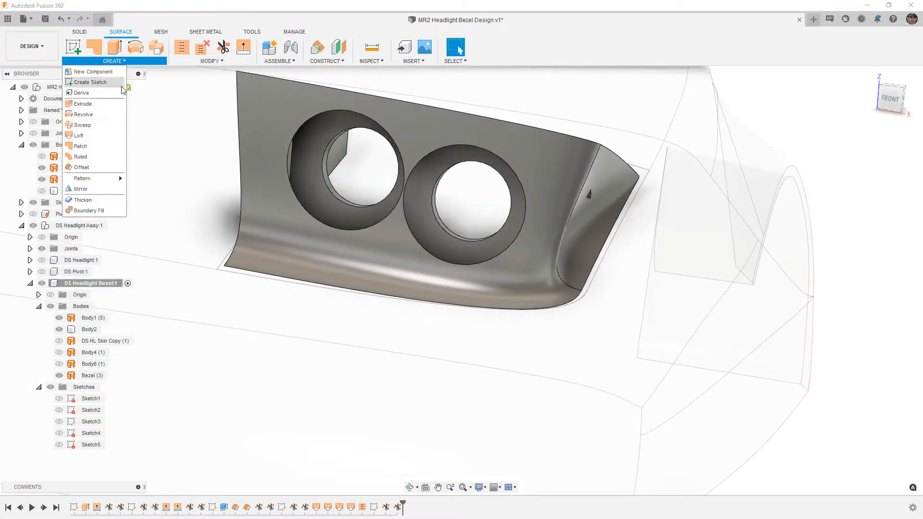
pyautogui.click(102, 134)
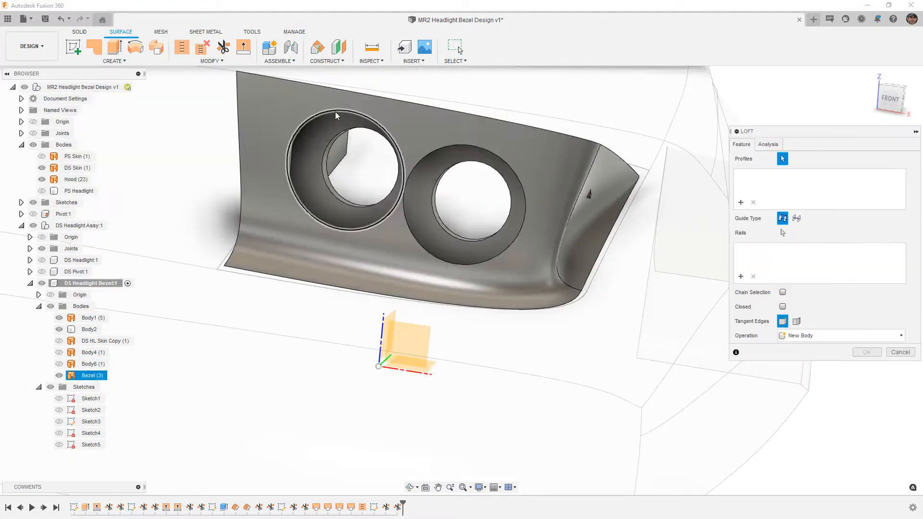
pyautogui.click(335, 111)
pyautogui.click(343, 136)
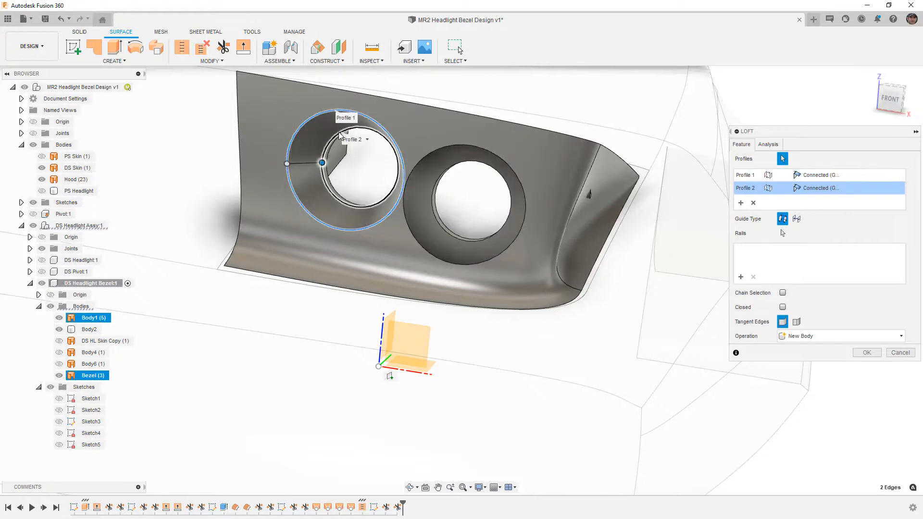
pyautogui.click(820, 175)
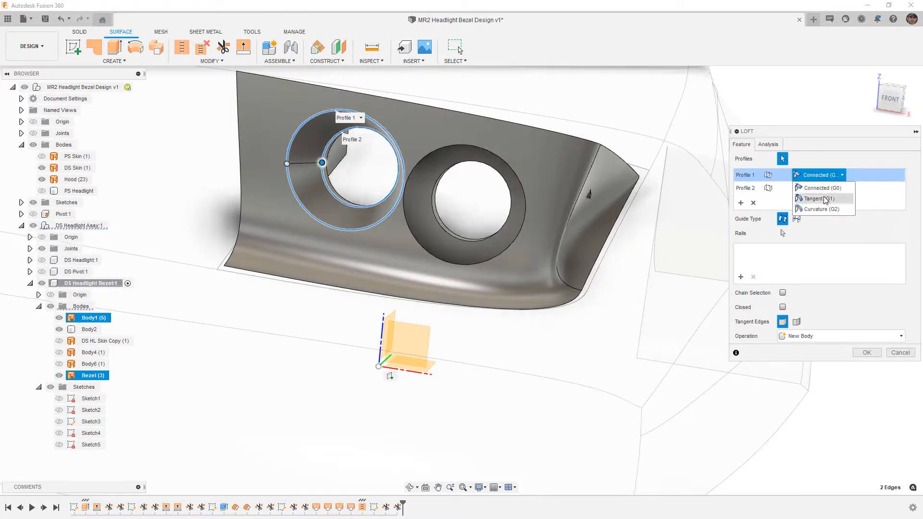
pyautogui.click(825, 199)
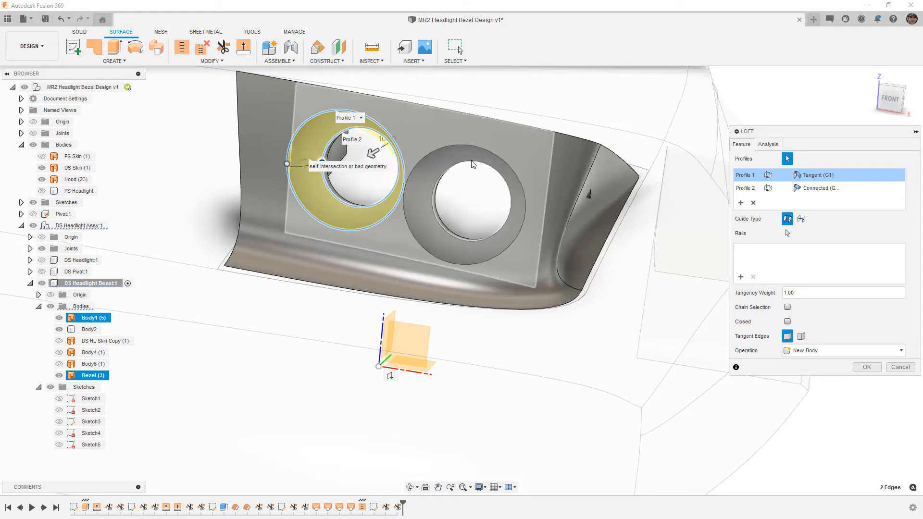
pyautogui.click(892, 99)
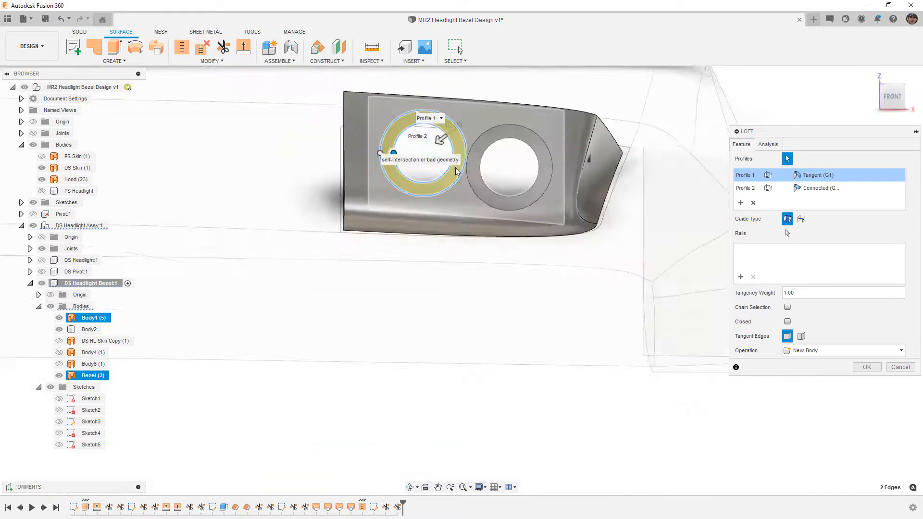
pyautogui.scroll(5, 408, 164)
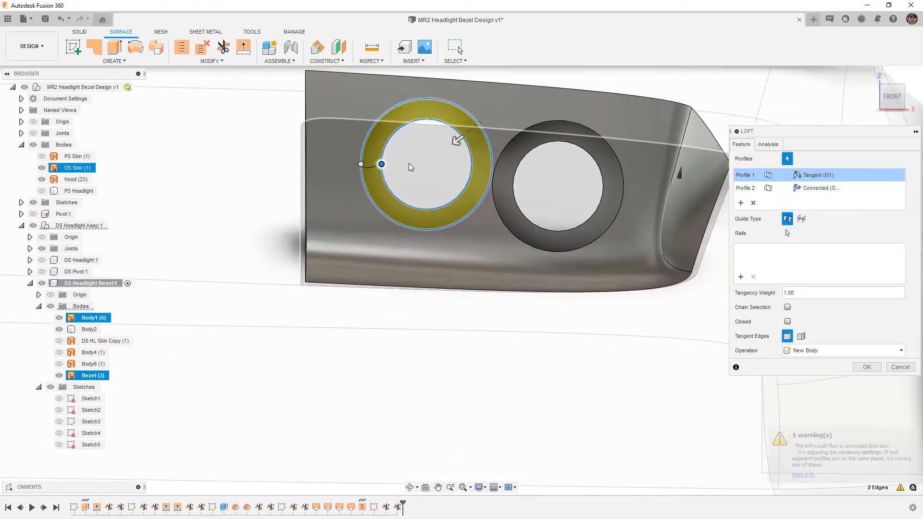
pyautogui.moveTo(365, 149); pyautogui.dragTo(367, 135)
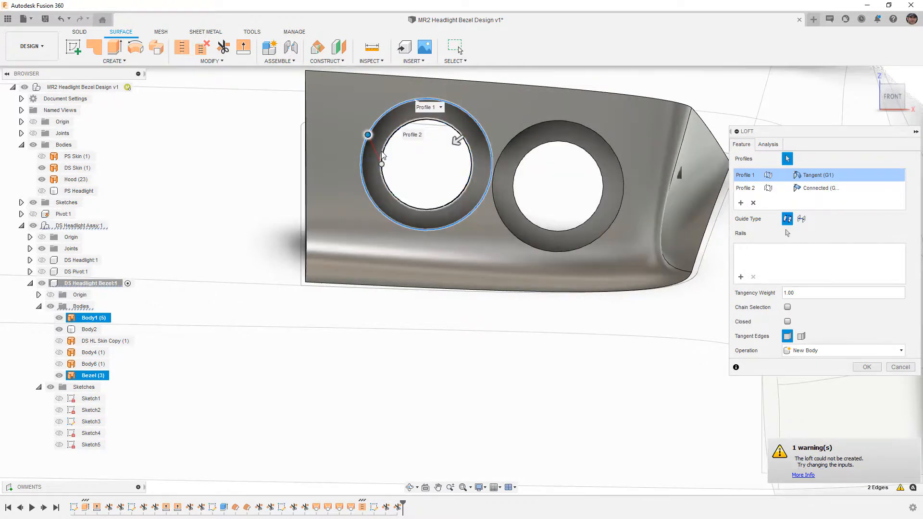
pyautogui.keyDown('shift'); pyautogui.moveTo(394, 163); pyautogui.dragTo(362, 196, button='middle'); pyautogui.keyUp('shift')
pyautogui.moveTo(294, 215); pyautogui.dragTo(307, 176)
pyautogui.moveTo(244, 192); pyautogui.dragTo(318, 165)
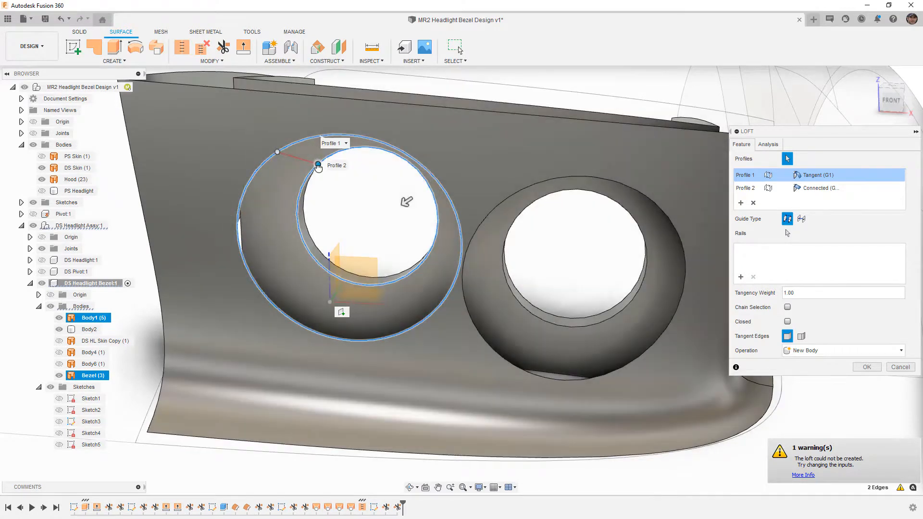
pyautogui.moveTo(318, 164); pyautogui.dragTo(306, 213)
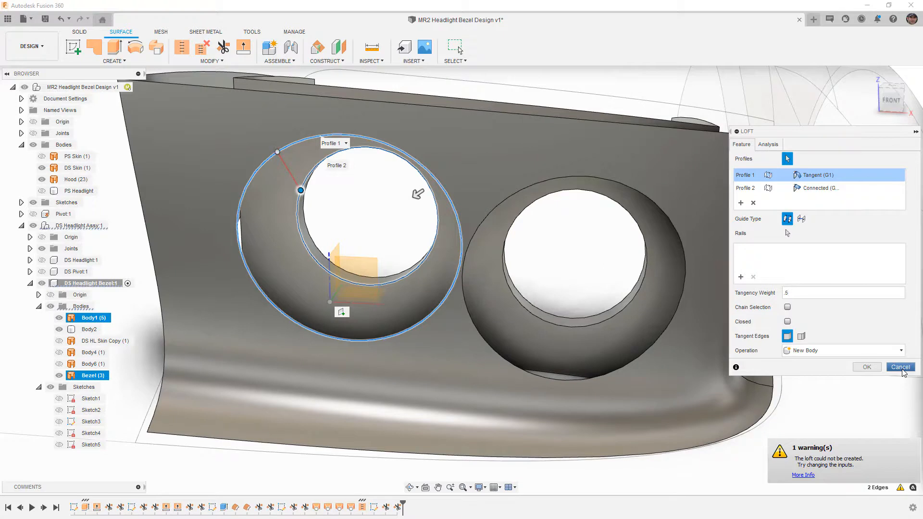
pyautogui.click(900, 367)
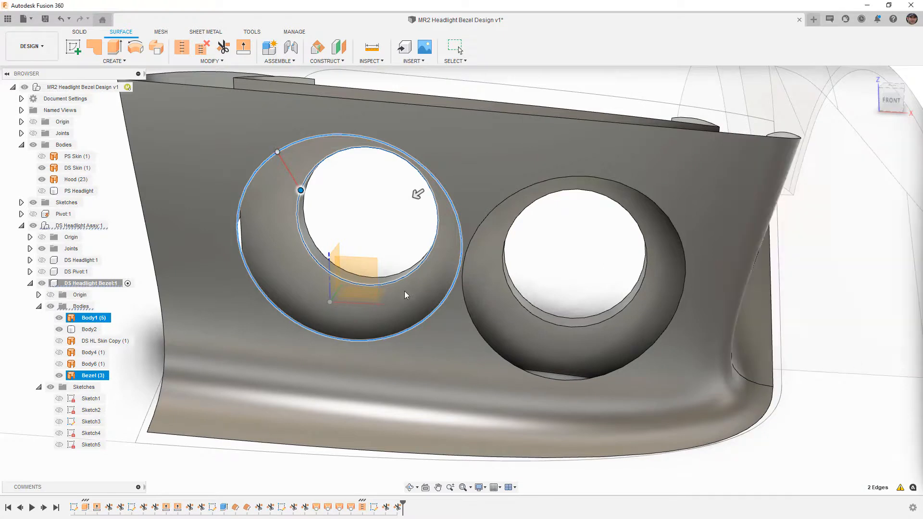
# Start a sketch on the light plate's front face and draw a vertical line through the inboard hole's centre, extending past the bezel both ways.
pyautogui.scroll(-2, 513, 276)
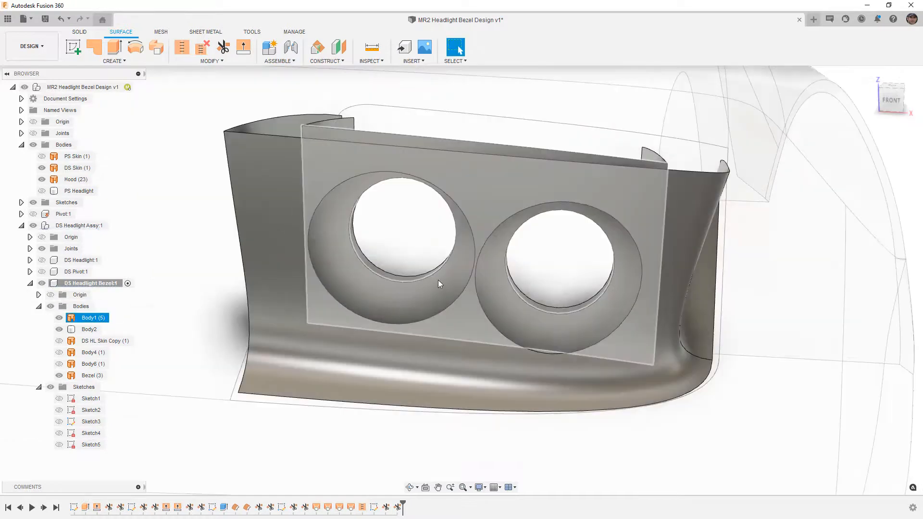
pyautogui.click(420, 294)
pyautogui.rightClick(421, 294)
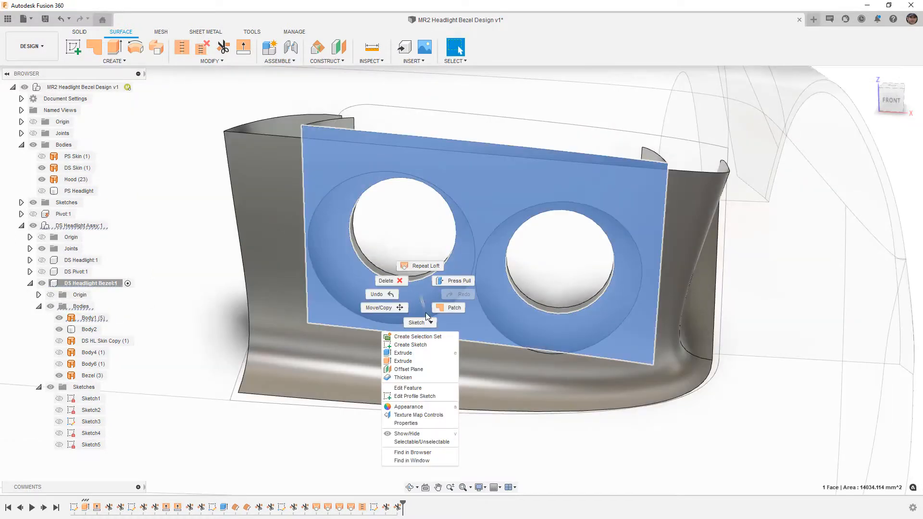
pyautogui.click(422, 346)
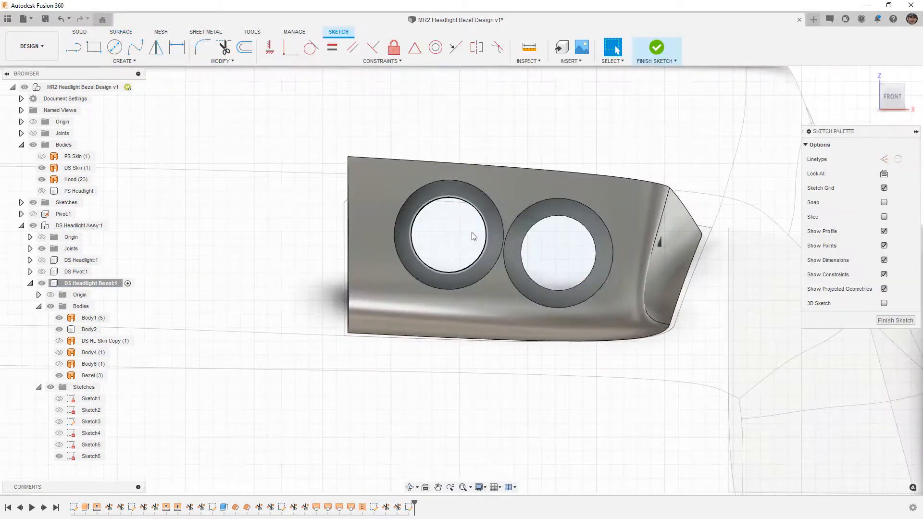
pyautogui.press('l')
pyautogui.click(448, 234)
pyautogui.click(449, 143)
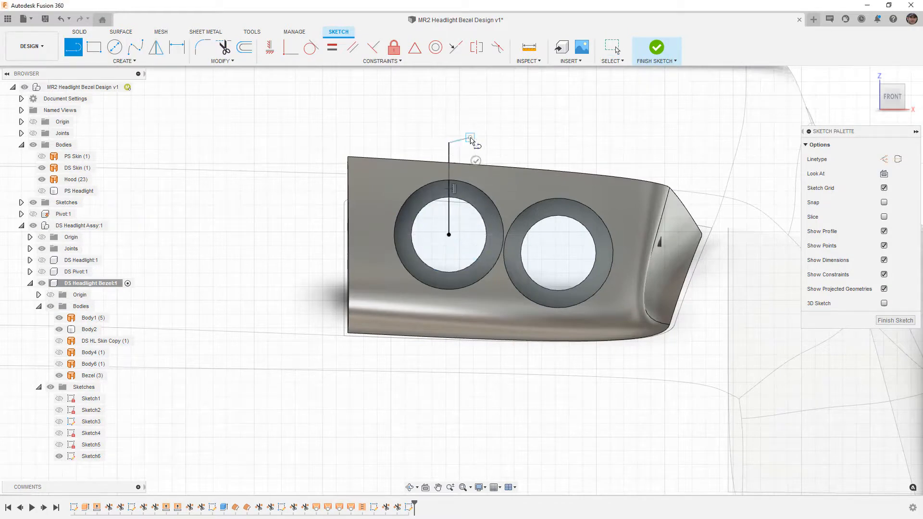
pyautogui.click(448, 234)
pyautogui.click(449, 353)
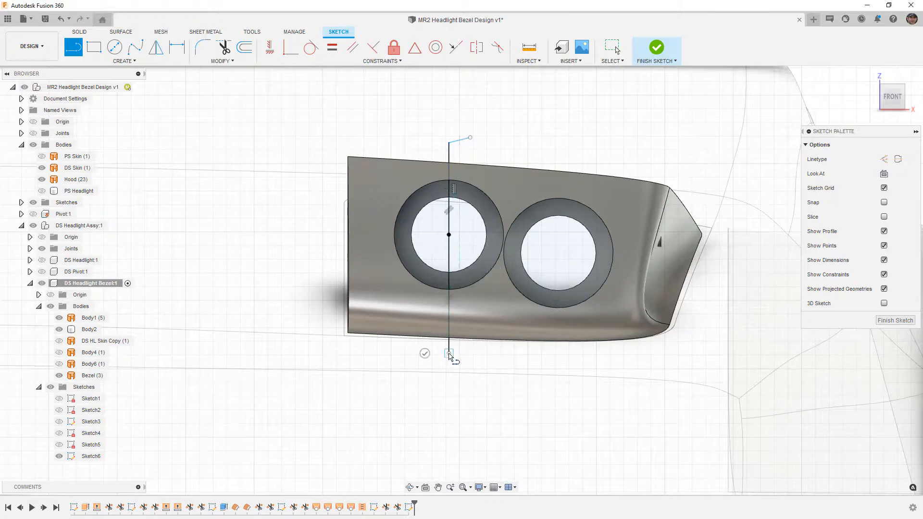
pyautogui.click(424, 354)
# Sketch a matching vertical line through the outboard hole's centre, extending above and below the bezel.
pyautogui.click(559, 253)
pyautogui.click(559, 140)
pyautogui.click(582, 139)
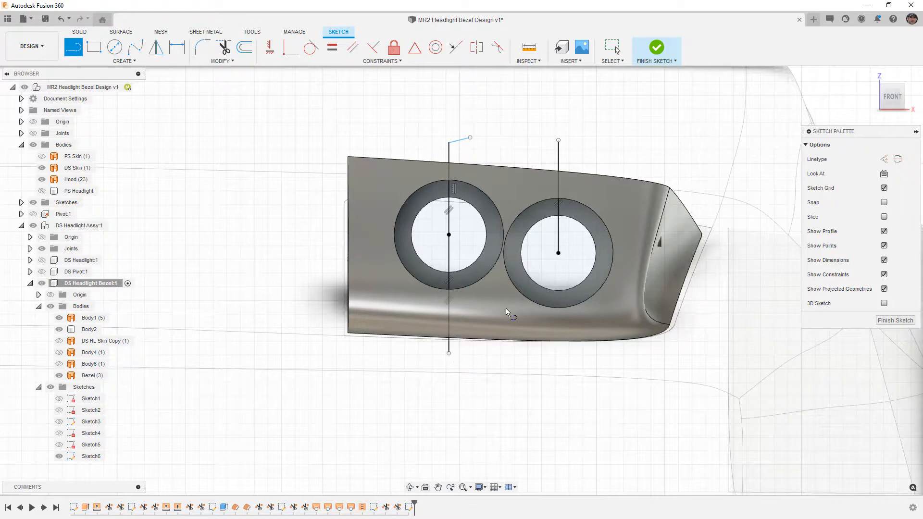
pyautogui.press('Escape')
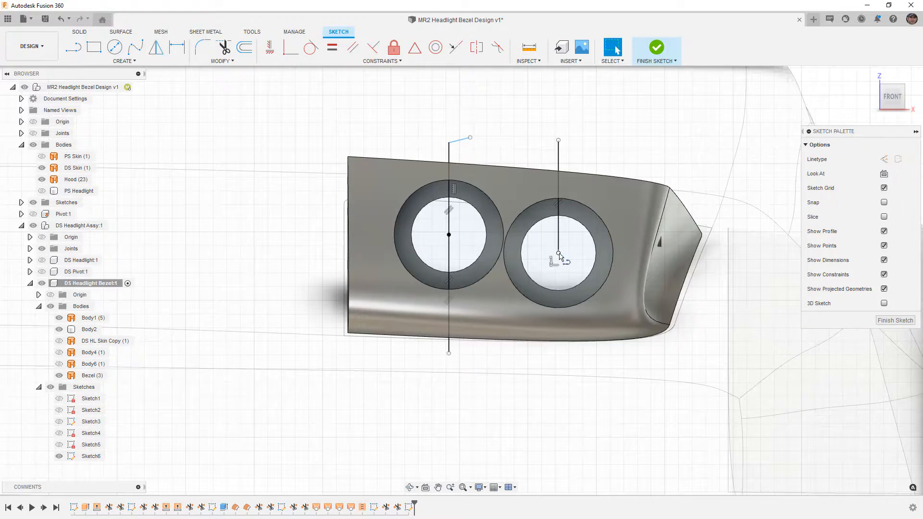
pyautogui.press('l')
pyautogui.click(558, 254)
pyautogui.click(558, 355)
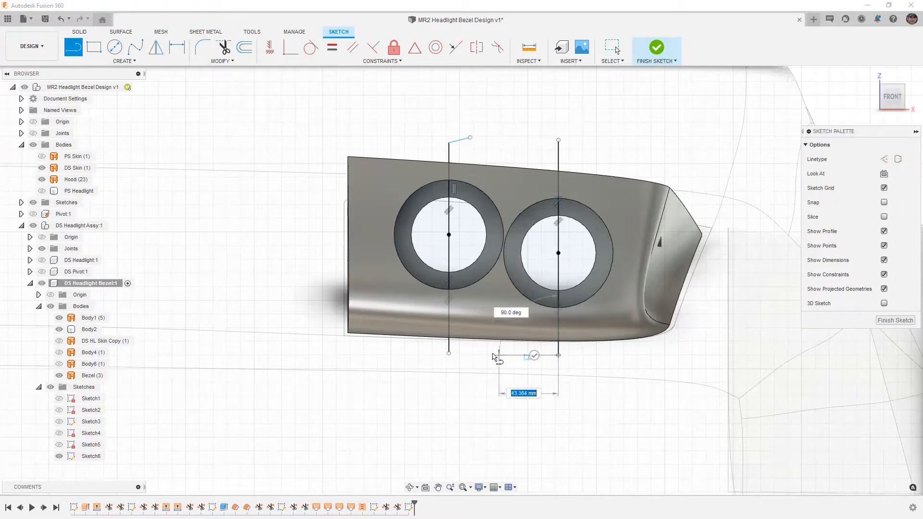
# Join the ends of the two vertical lines above and below the bezel into a closed profile and finish the sketch.
pyautogui.click(449, 354)
pyautogui.press('Escape')
pyautogui.moveTo(471, 138); pyautogui.dragTo(559, 140)
pyautogui.click(652, 88)
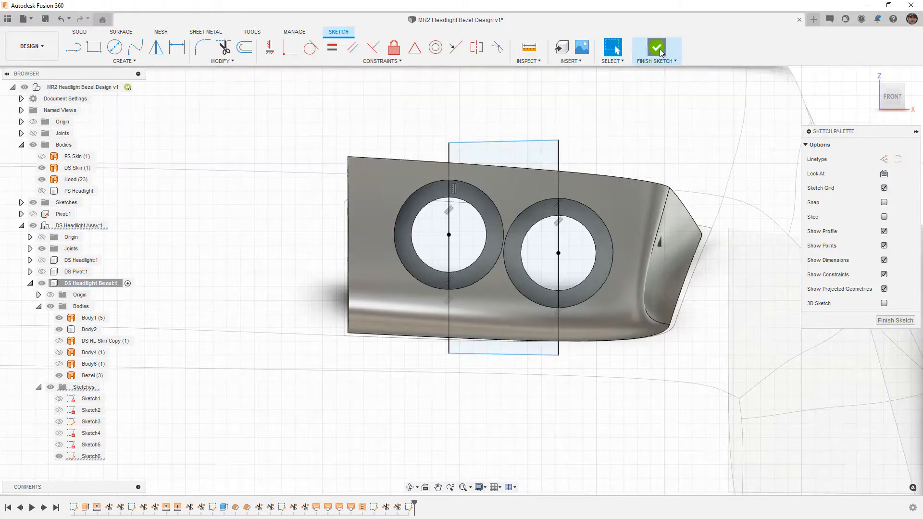
pyautogui.click(657, 47)
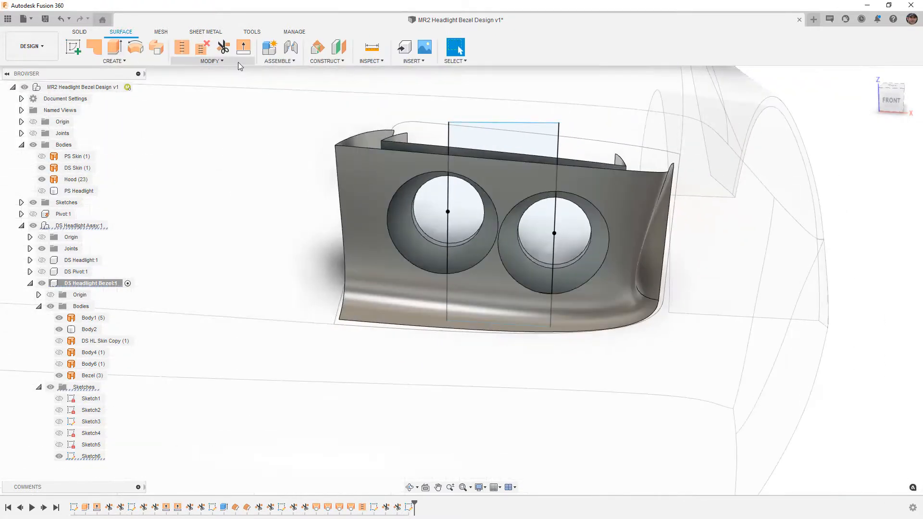
# Split the bezel's front face and the light plate's face with the closed sketch profile, using Split Face.
pyautogui.click(239, 62)
pyautogui.click(210, 178)
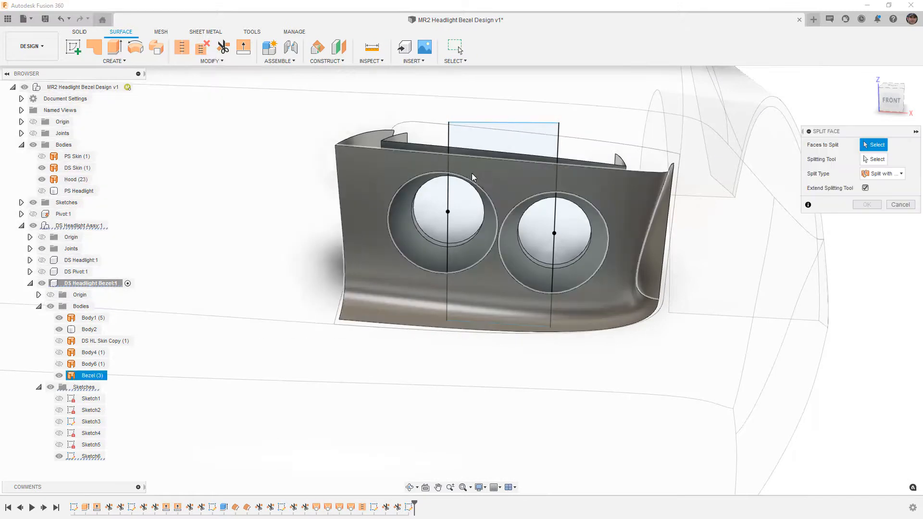
pyautogui.click(479, 244)
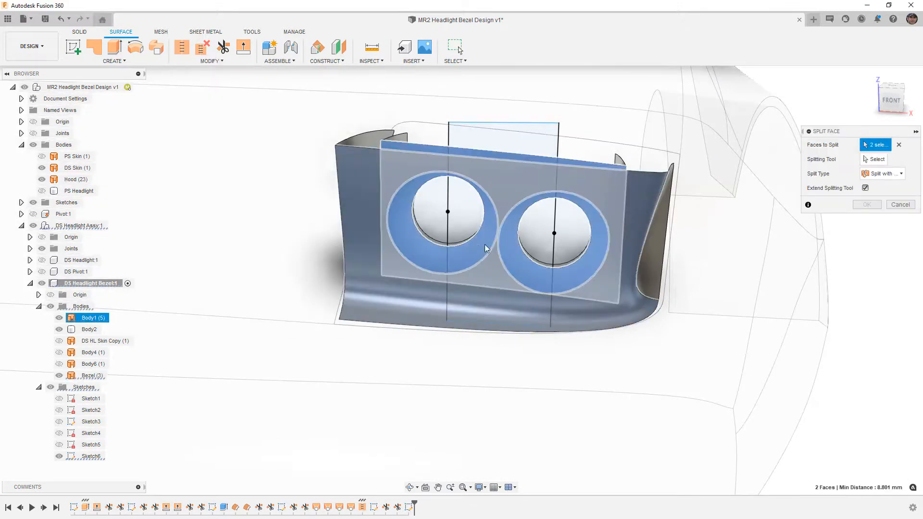
pyautogui.click(868, 160)
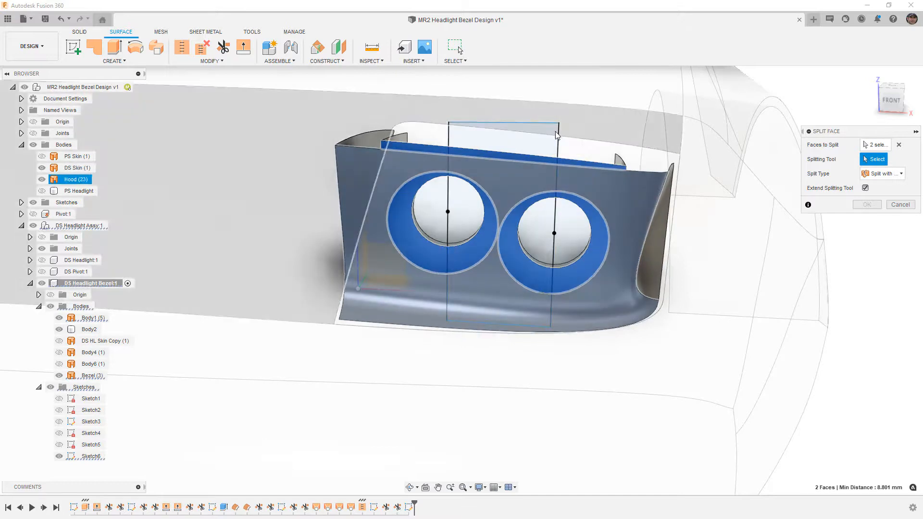
pyautogui.click(558, 136)
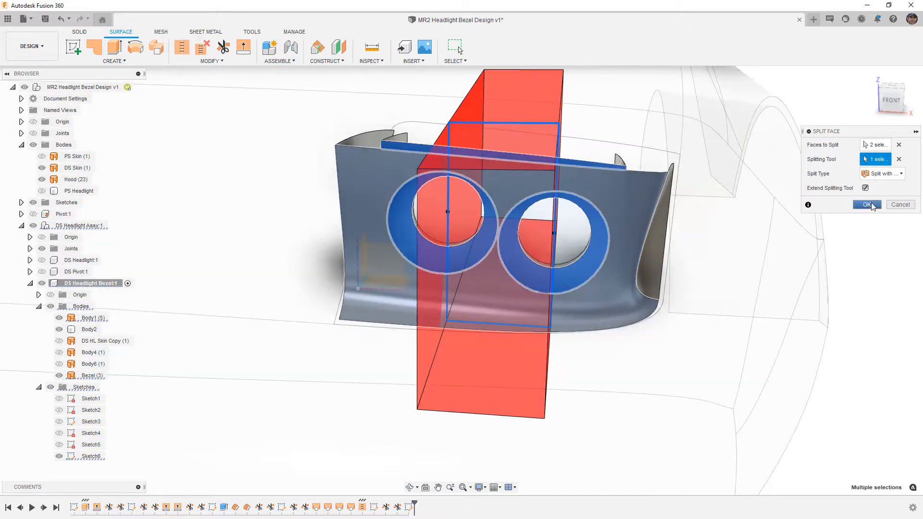
pyautogui.click(867, 204)
pyautogui.click(472, 279)
pyautogui.moveTo(472, 279)
pyautogui.keyDown('shift'); pyautogui.mouseDown(button='middle')
pyautogui.moveTo(496, 313)
pyautogui.moveTo(473, 262)
pyautogui.mouseUp(button='middle'); pyautogui.keyUp('shift')
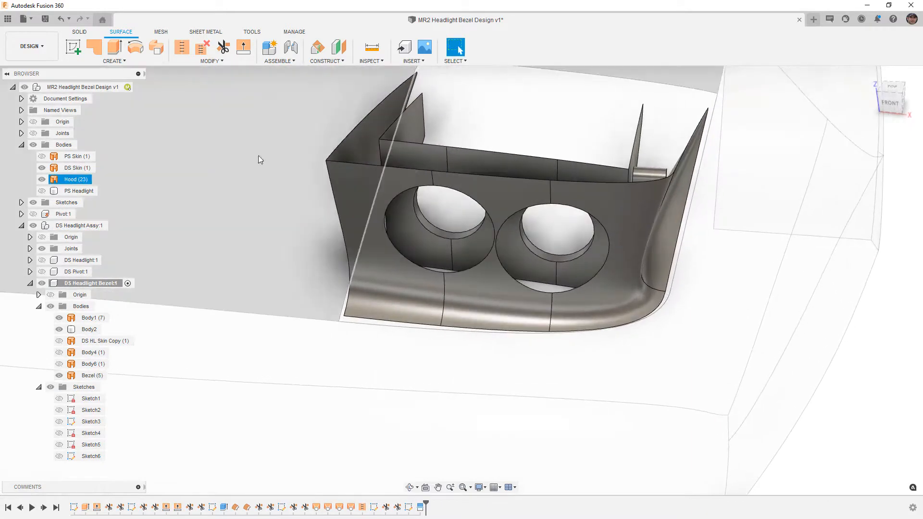
# Set up a surface loft from the inboard half of the plate's inboard hole edge to the matching half of the bezel opening edge.
pyautogui.click(150, 62)
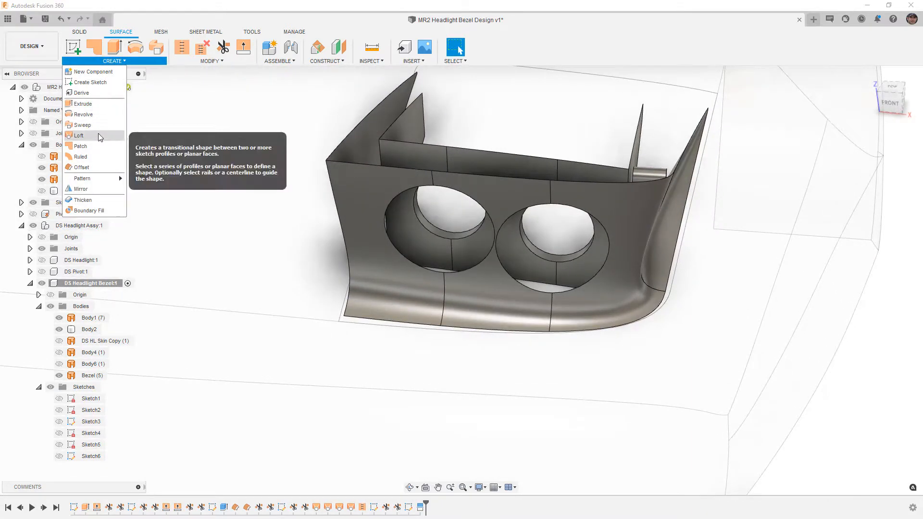
pyautogui.click(98, 134)
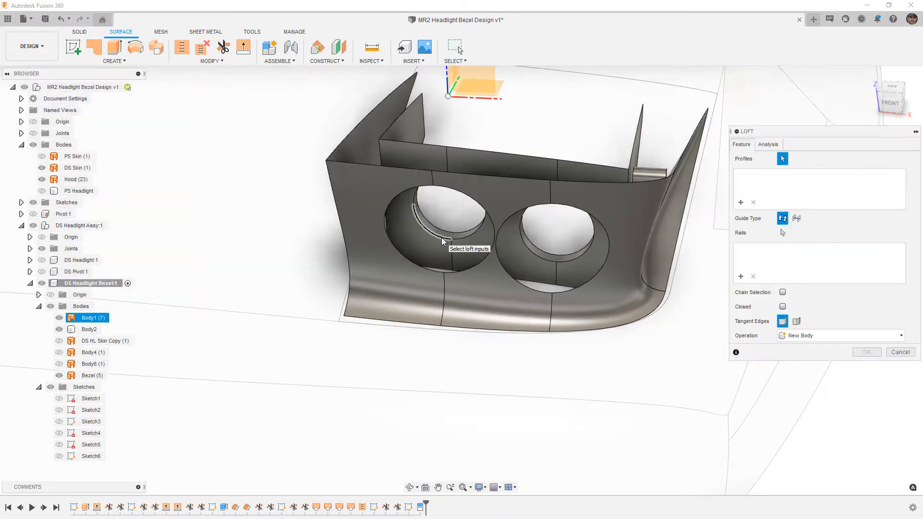
pyautogui.click(417, 204)
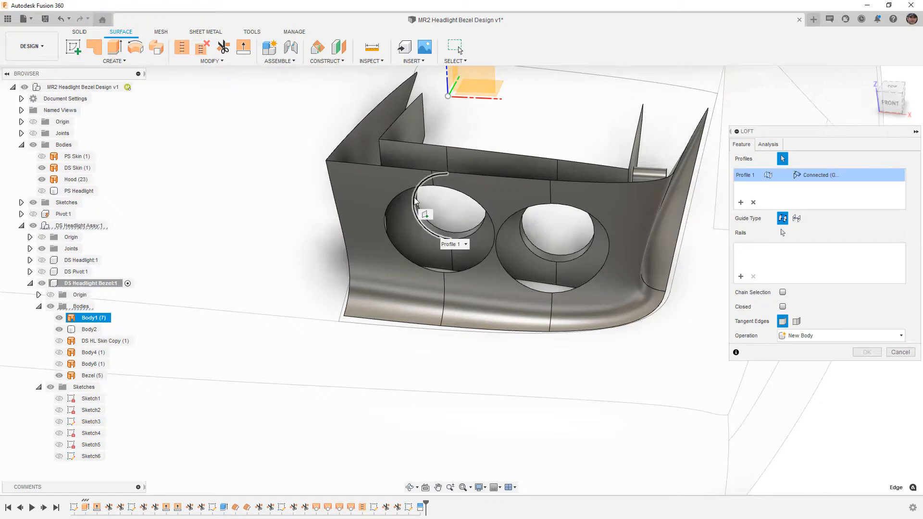
pyautogui.click(742, 203)
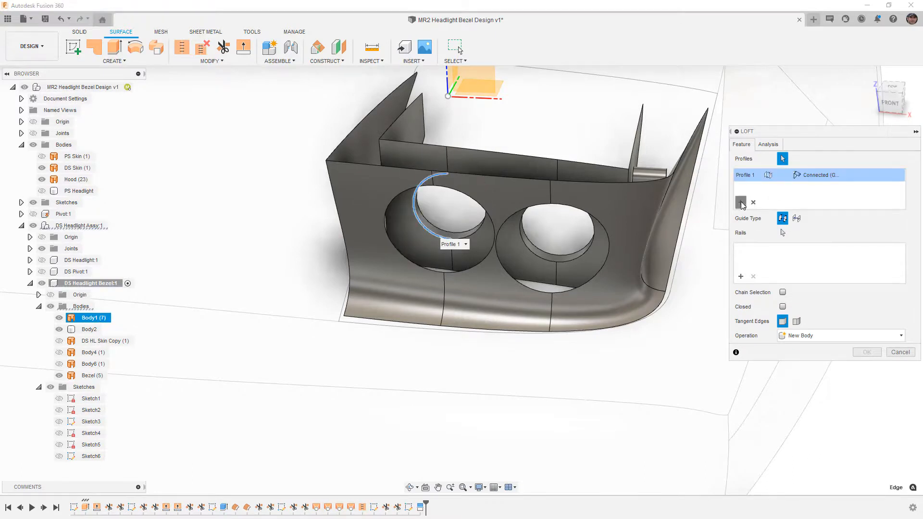
pyautogui.click(392, 201)
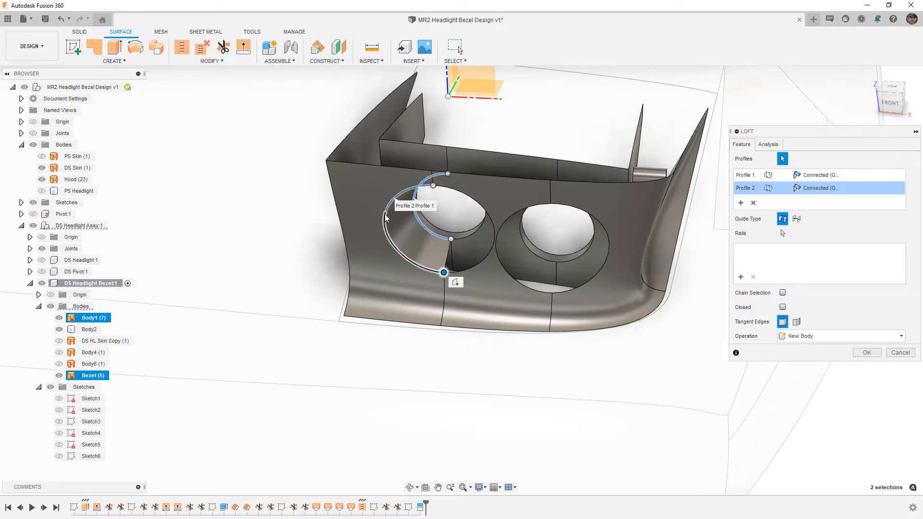
# Give the loft's bezel-edge profile Curvature (G2) continuity with its edges set to Align to Surface.
pyautogui.click(832, 189)
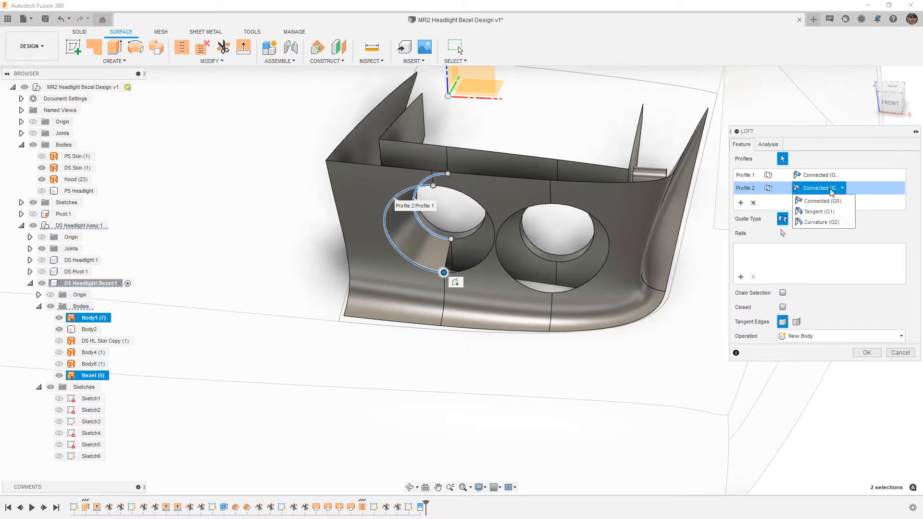
pyautogui.click(826, 212)
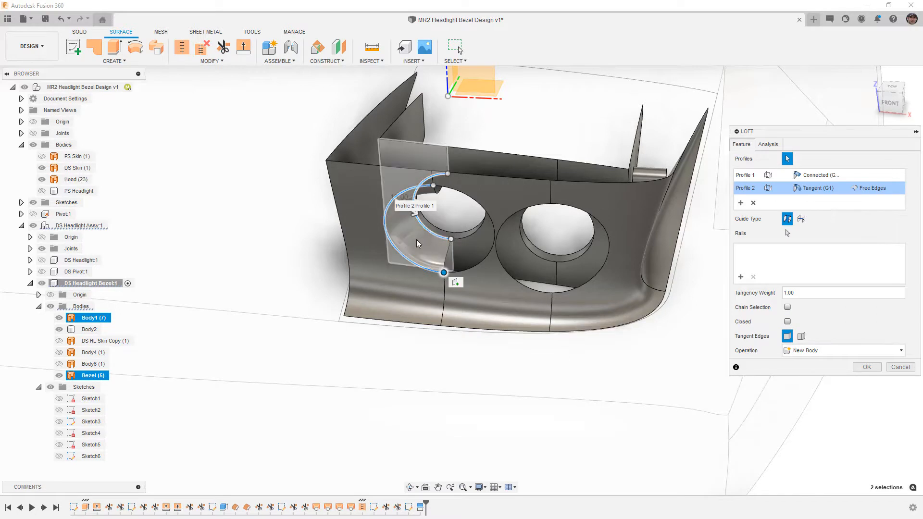
pyautogui.scroll(5, 417, 232)
pyautogui.keyDown('shift'); pyautogui.moveTo(431, 233); pyautogui.dragTo(416, 195, button='middle'); pyautogui.keyUp('shift')
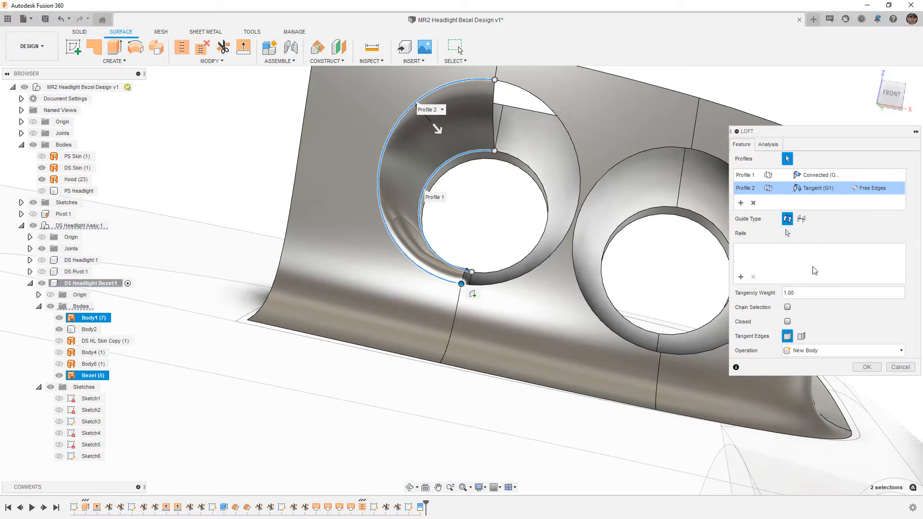
pyautogui.click(870, 188)
pyautogui.click(873, 201)
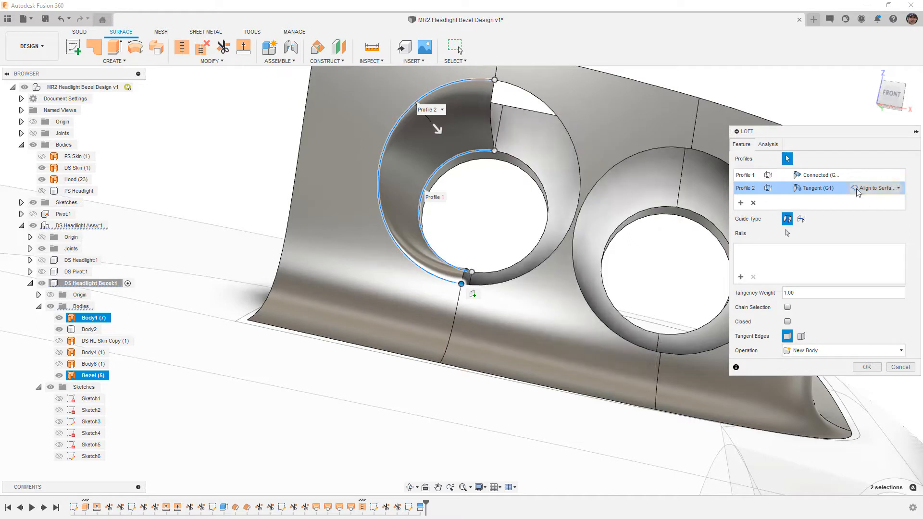
pyautogui.click(819, 188)
pyautogui.click(823, 222)
pyautogui.keyDown('shift'); pyautogui.moveTo(475, 226); pyautogui.dragTo(396, 265, button='middle'); pyautogui.keyUp('shift')
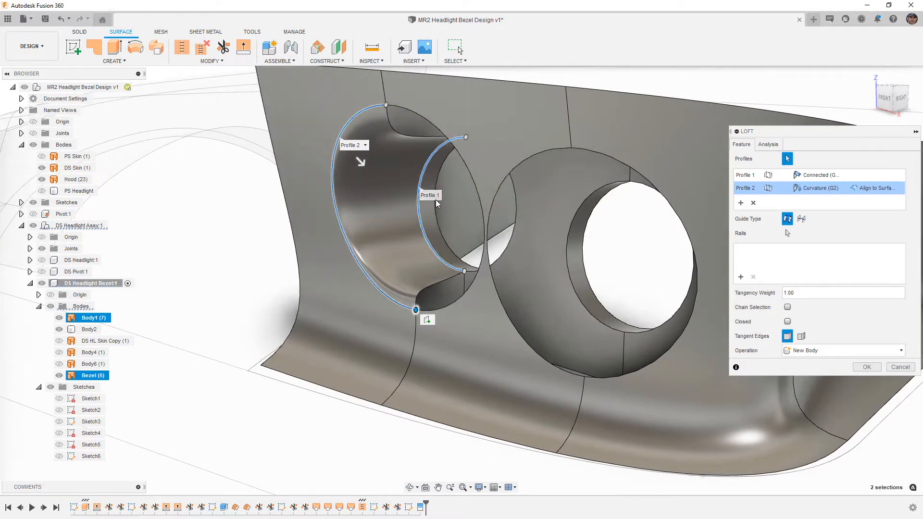
# Set the loft's plate-hole profile to Tangent (G1) continuity and check the loft's shape at the hole.
pyautogui.click(818, 175)
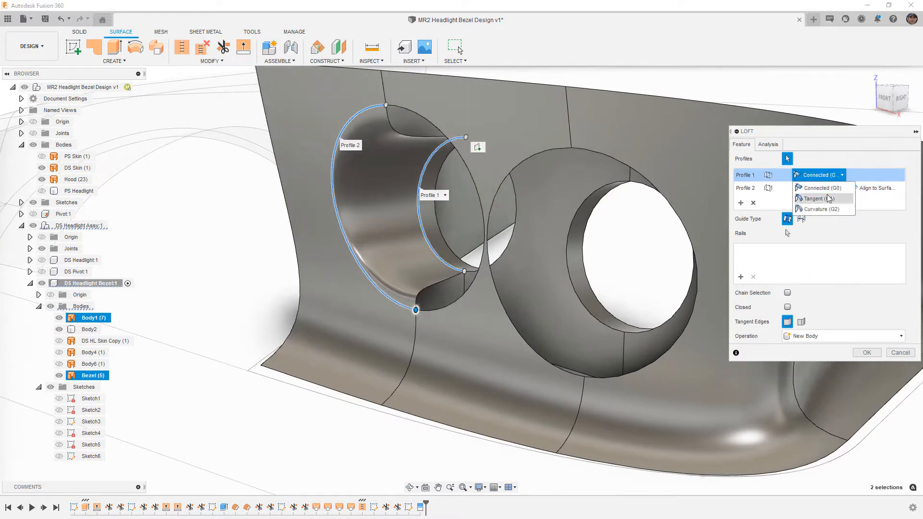
pyautogui.click(820, 196)
pyautogui.keyDown('shift'); pyautogui.moveTo(472, 234); pyautogui.dragTo(510, 163, button='middle'); pyautogui.keyUp('shift')
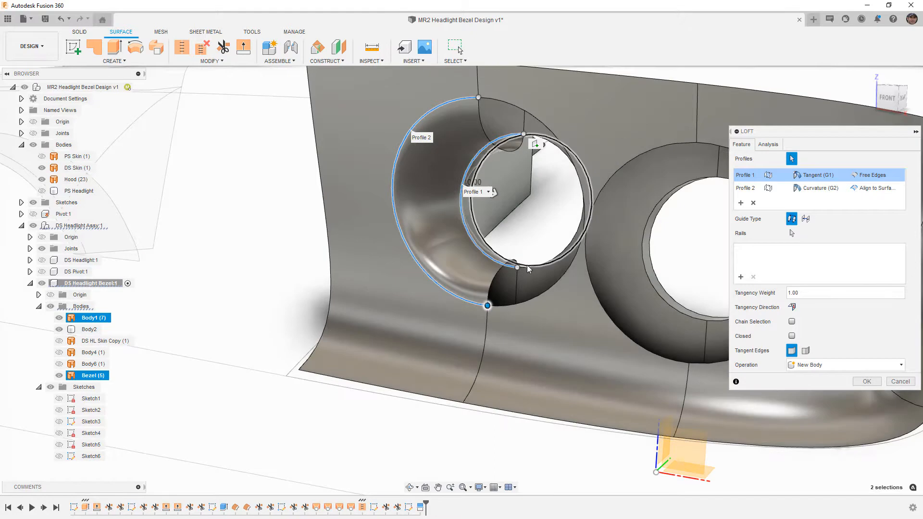
pyautogui.scroll(3, 529, 270)
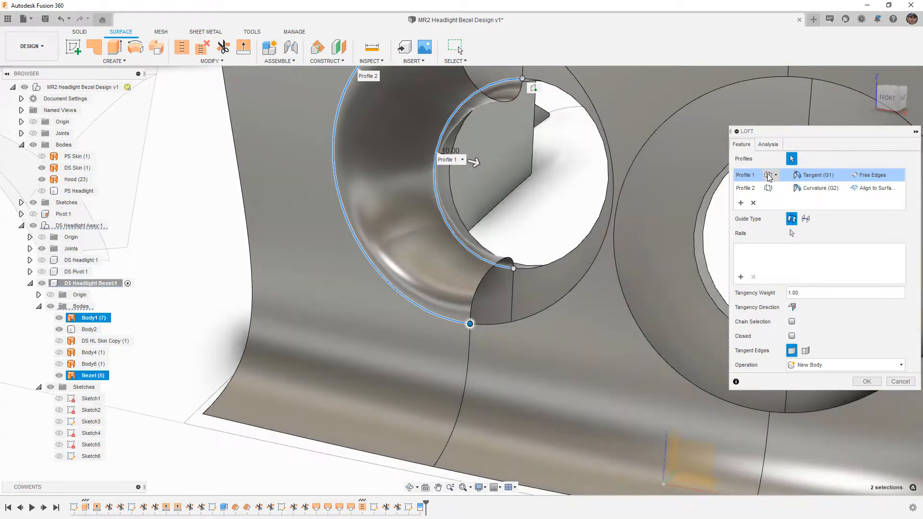
pyautogui.click(769, 176)
pyautogui.click(781, 198)
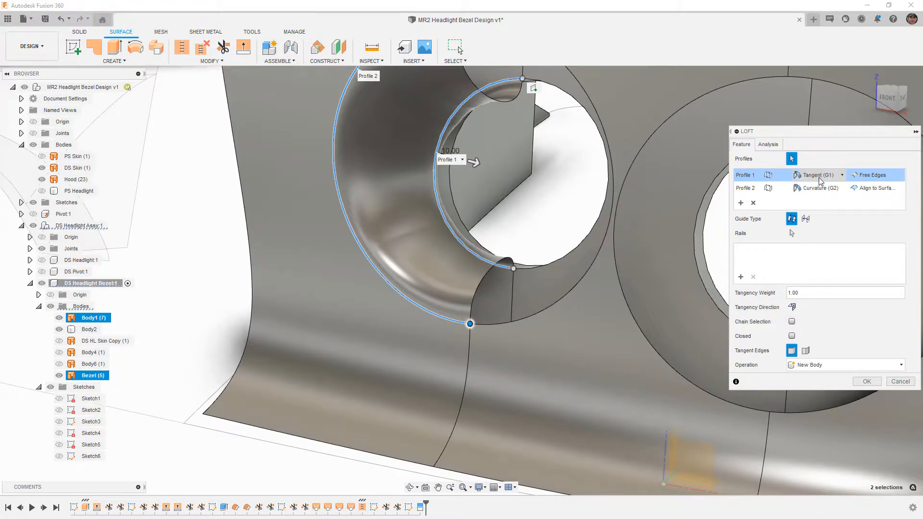
# Set the plate-hole profile's edges to Align to Surface with its tangency direction flipped, and inspect the loft's shape.
pyautogui.click(871, 175)
pyautogui.click(872, 198)
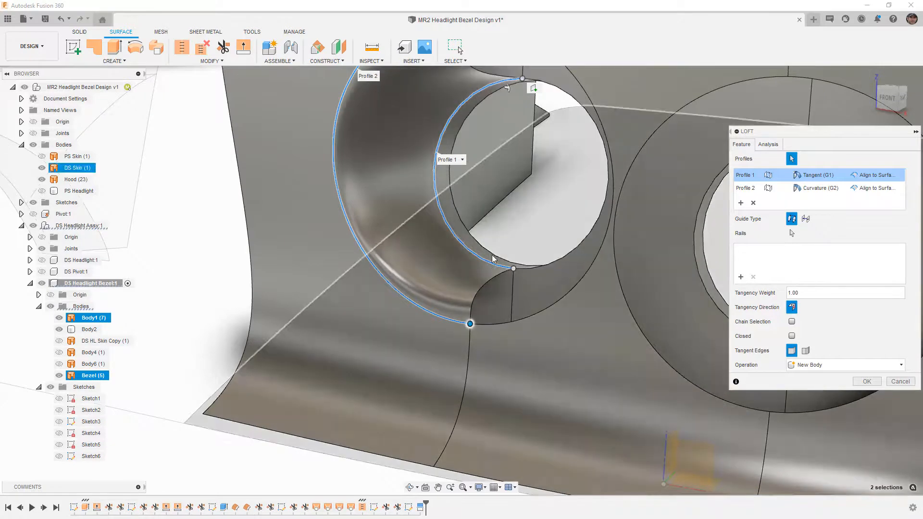
pyautogui.keyDown('shift'); pyautogui.moveTo(492, 255); pyautogui.dragTo(474, 255, button='middle'); pyautogui.keyUp('shift')
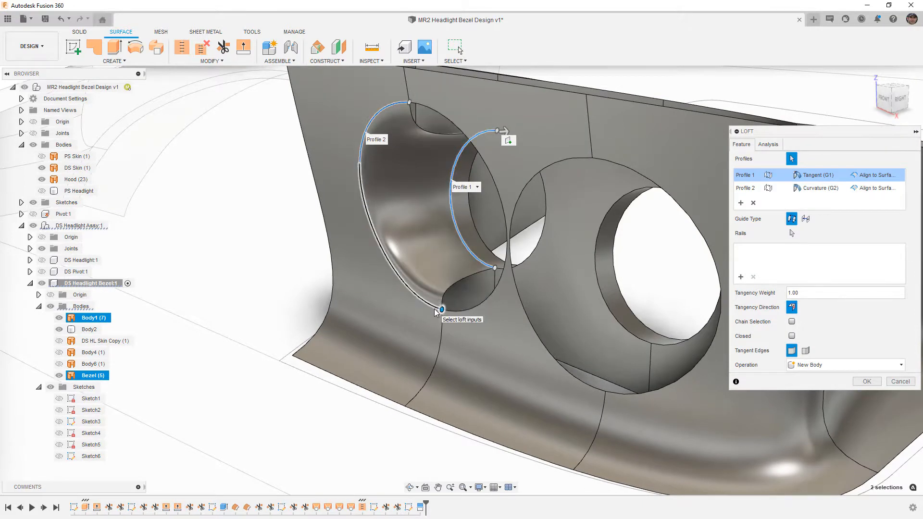
pyautogui.click(753, 192)
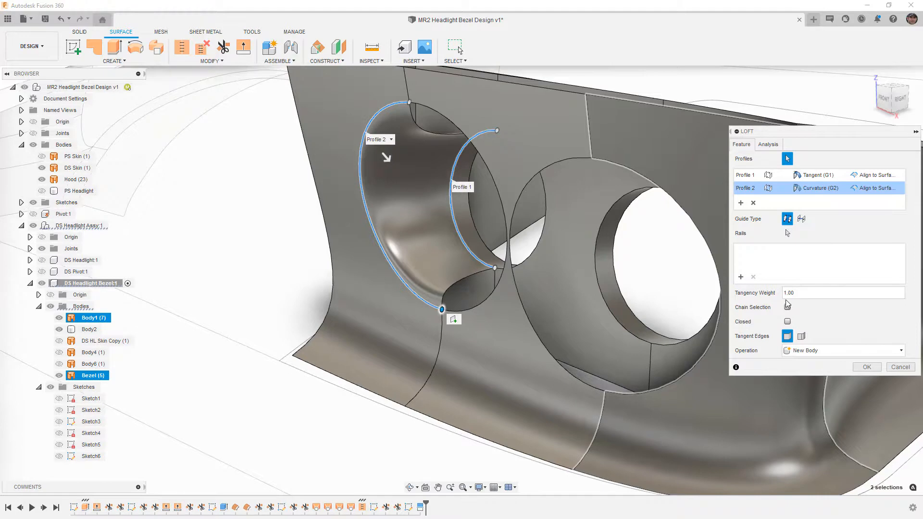
pyautogui.click(753, 178)
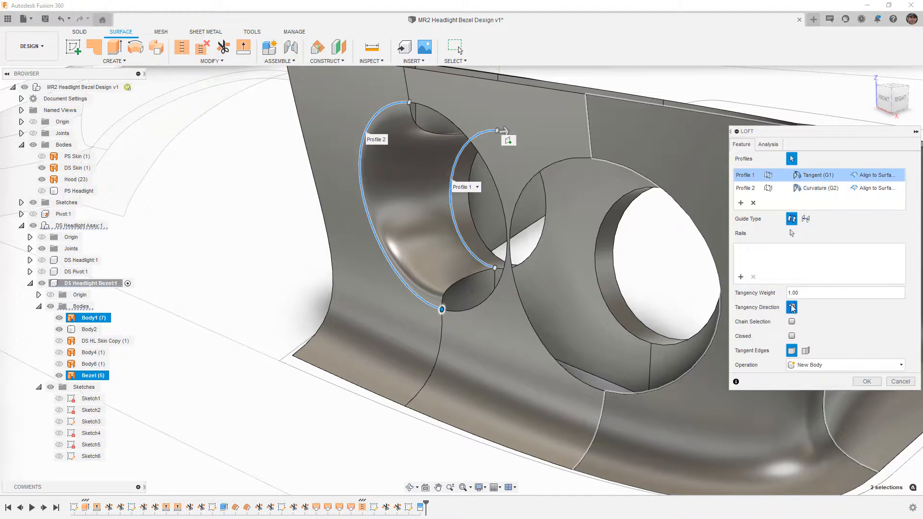
# Try tangency weights of 2 and 1 on the bezel-edge profile and attempt to create the inboard-half loft.
pyautogui.click(753, 191)
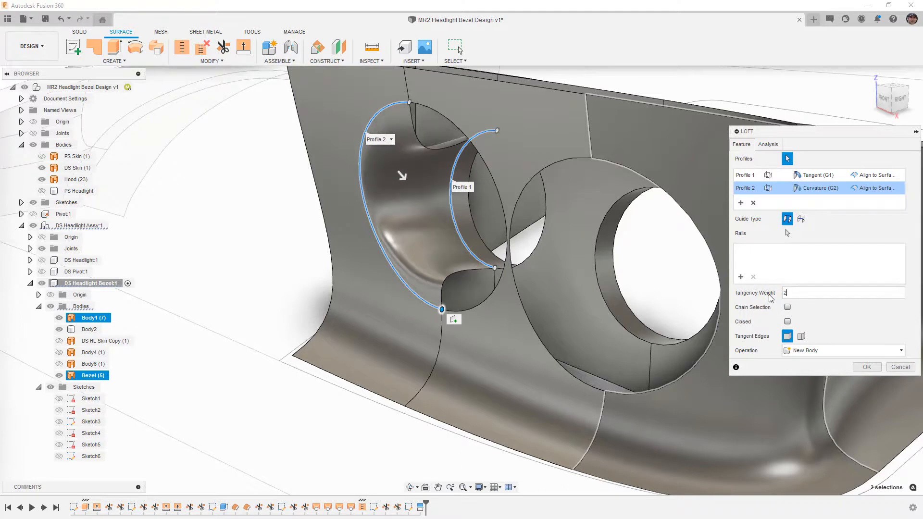
pyautogui.keyDown('shift'); pyautogui.moveTo(547, 261); pyautogui.dragTo(766, 267, button='middle'); pyautogui.keyUp('shift')
pyautogui.moveTo(796, 294); pyautogui.dragTo(762, 294)
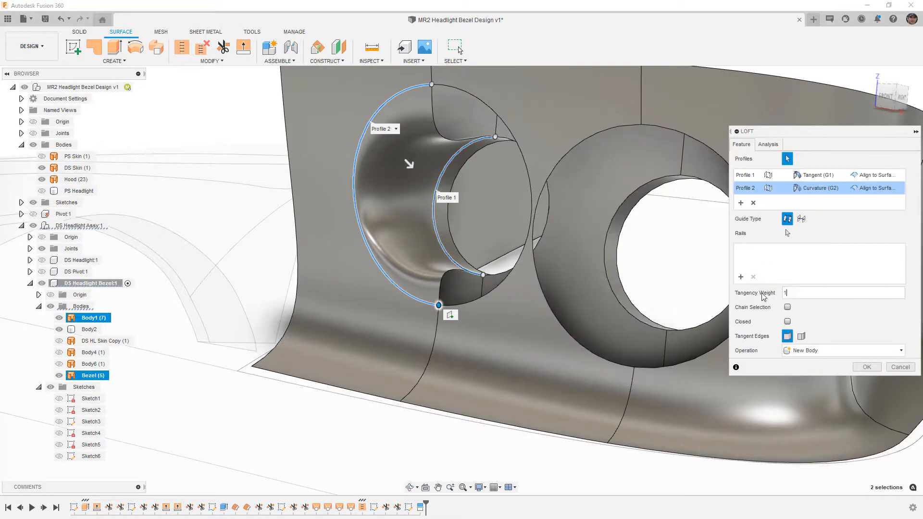
pyautogui.press('Return')
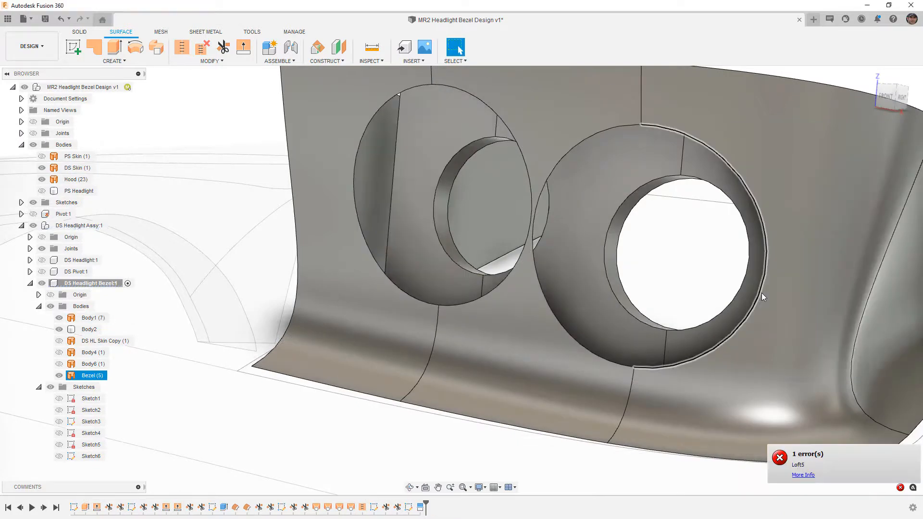
# Dismiss the error message and hide the Hood body.
pyautogui.scroll(-3, 720, 327)
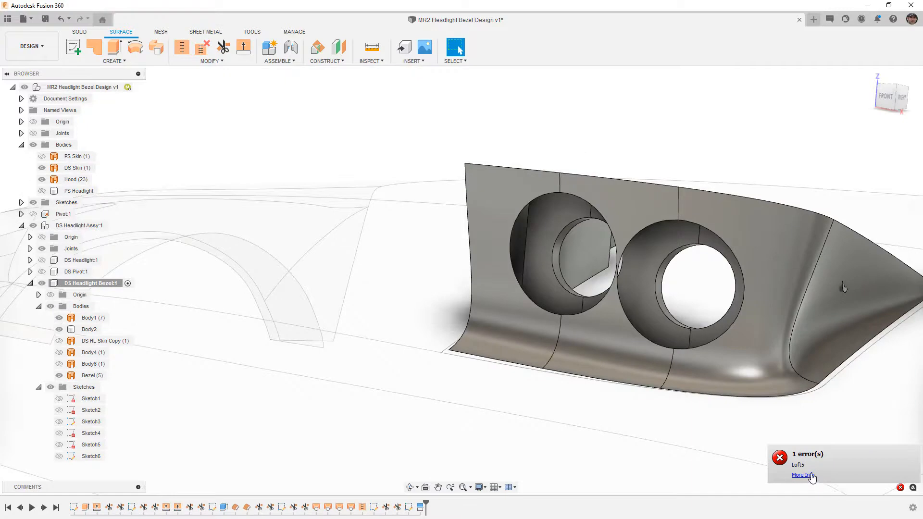
pyautogui.click(523, 435)
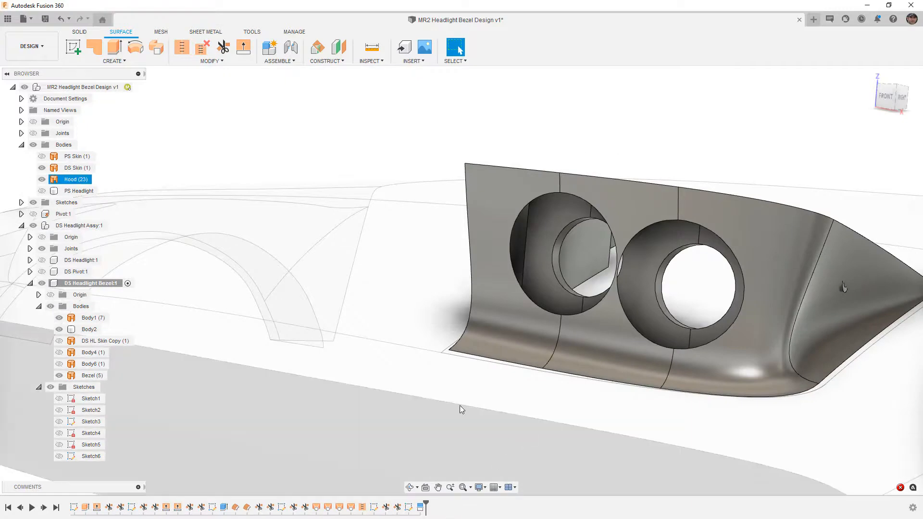
pyautogui.click(42, 180)
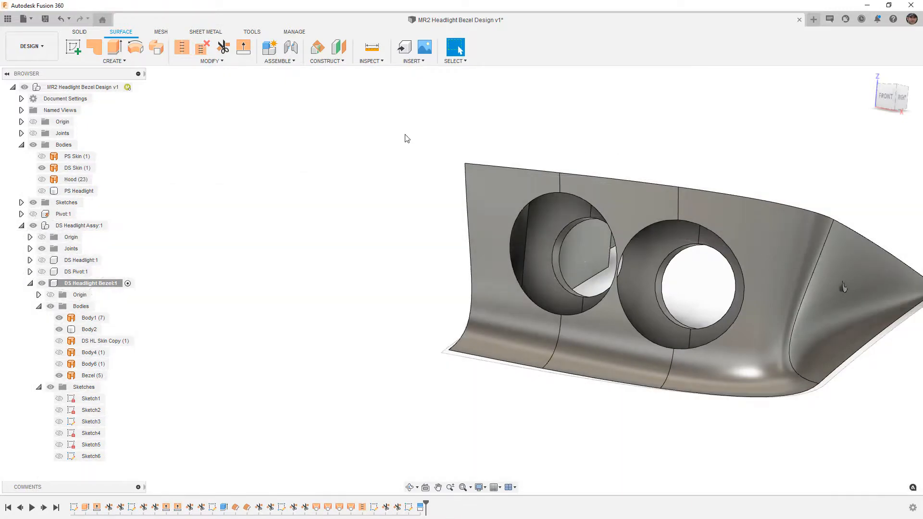
# Set up a surface loft from the outboard half of the plate's inboard hole edge to the matching half of the bezel opening.
pyautogui.click(114, 61)
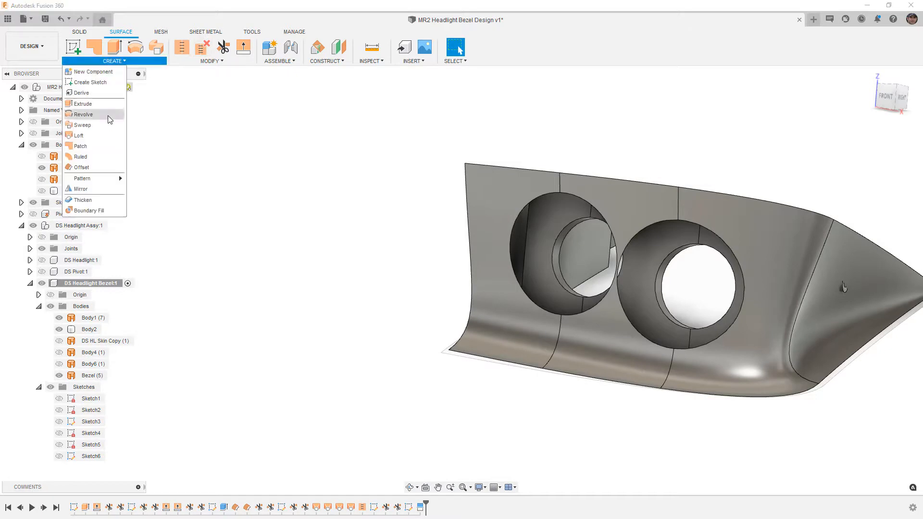
pyautogui.click(87, 137)
pyautogui.moveTo(584, 295)
pyautogui.keyDown('shift'); pyautogui.mouseDown(button='middle')
pyautogui.moveTo(624, 306)
pyautogui.moveTo(575, 296)
pyautogui.mouseUp(button='middle'); pyautogui.keyUp('shift')
pyautogui.click(574, 292)
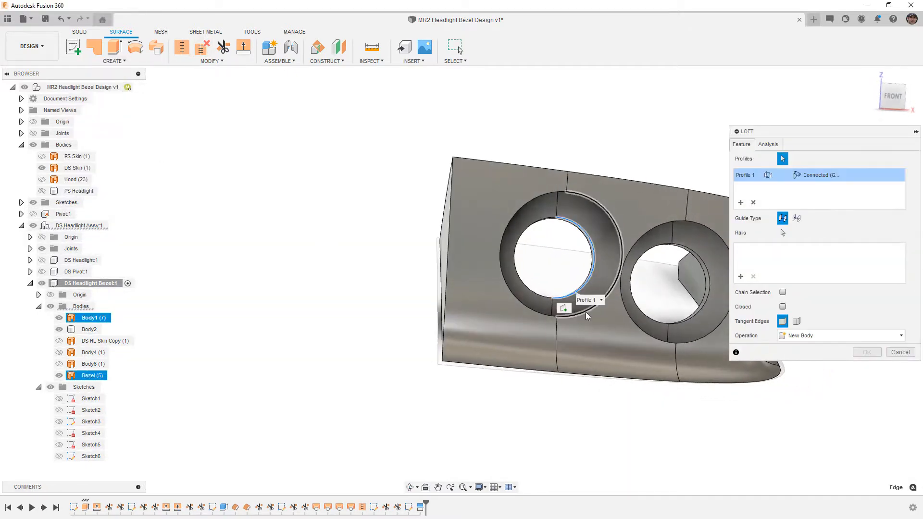
pyautogui.click(608, 313)
# Give the loft's bezel-edge profile Tangent (G1) continuity with its edges set to Align to Surface.
pyautogui.click(817, 188)
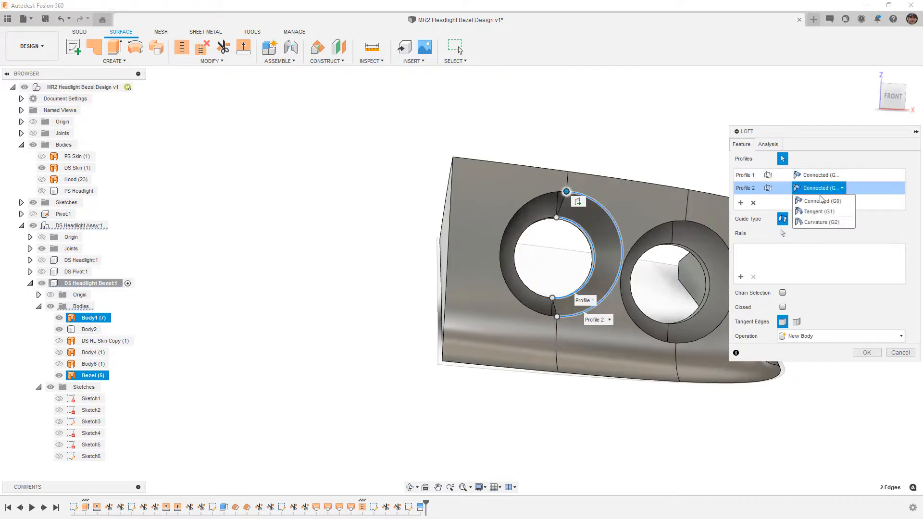
pyautogui.click(822, 211)
pyautogui.scroll(4, 600, 250)
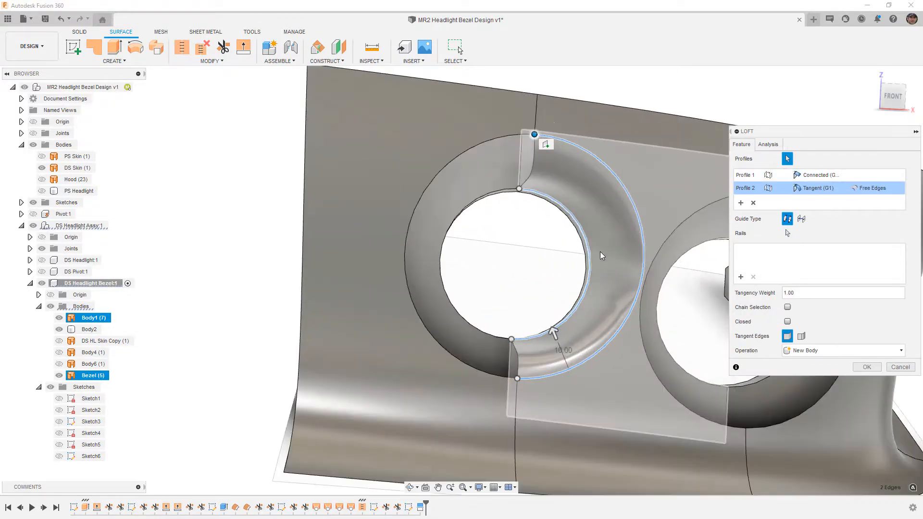
pyautogui.keyDown('shift'); pyautogui.moveTo(620, 270); pyautogui.dragTo(658, 280, button='middle'); pyautogui.keyUp('shift')
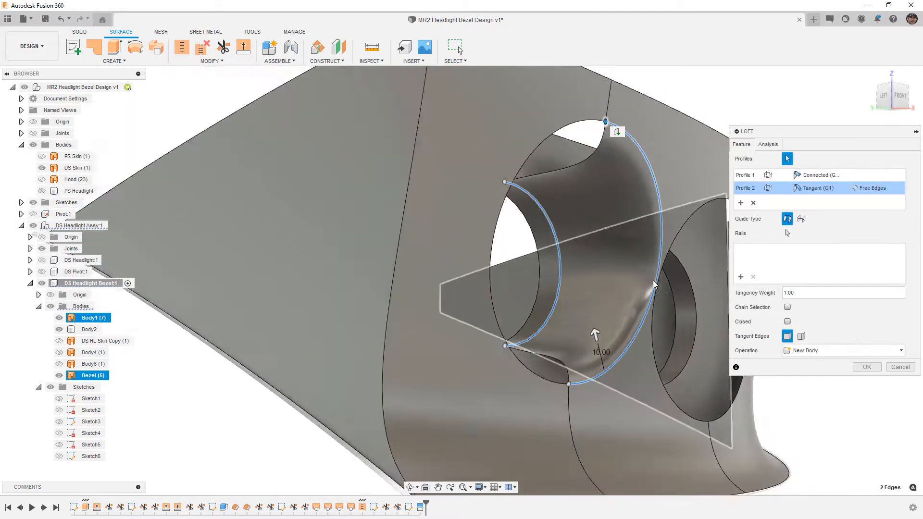
pyautogui.scroll(-5, 649, 283)
pyautogui.keyDown('shift'); pyautogui.moveTo(642, 283); pyautogui.dragTo(635, 277, button='middle'); pyautogui.keyUp('shift')
pyautogui.scroll(3, 636, 273)
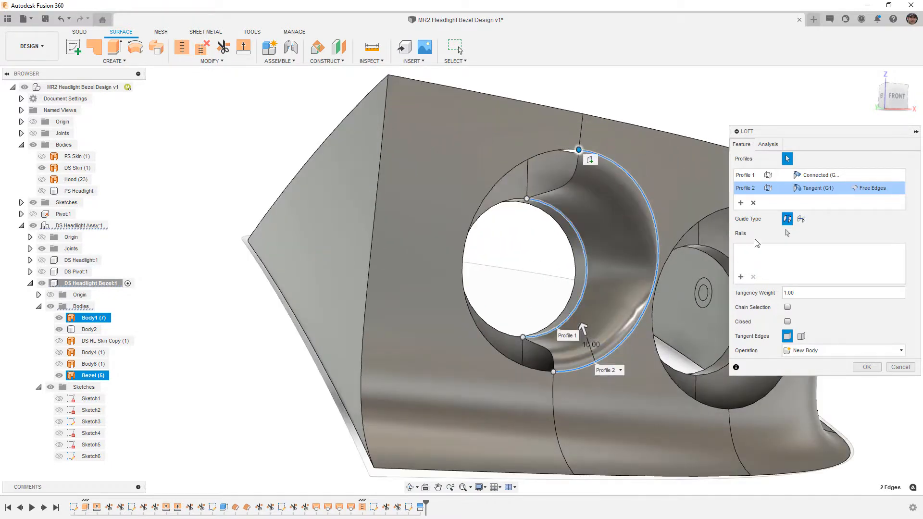
pyautogui.click(868, 191)
pyautogui.click(873, 222)
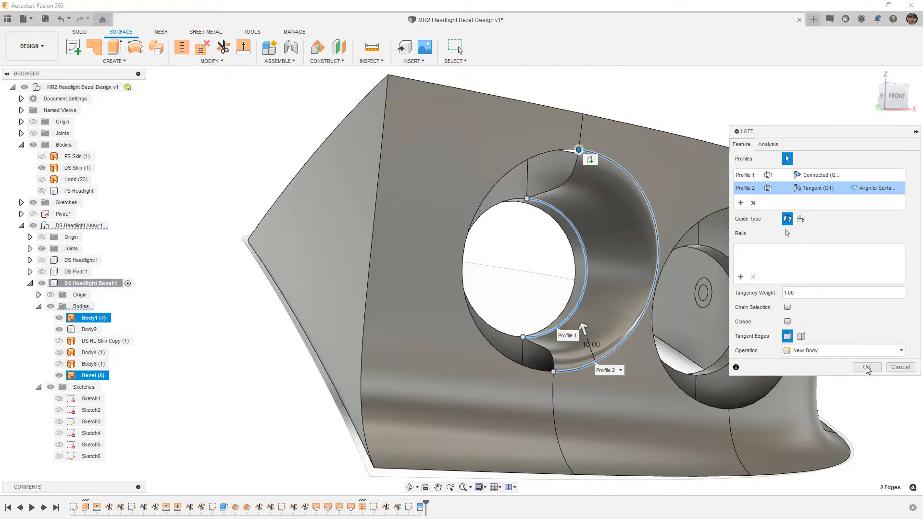
# Make the plate-hole profile Tangent (G1) with its tangency direction flipped, and create the outboard-half loft as a new body.
pyautogui.click(833, 176)
pyautogui.click(819, 199)
pyautogui.click(792, 307)
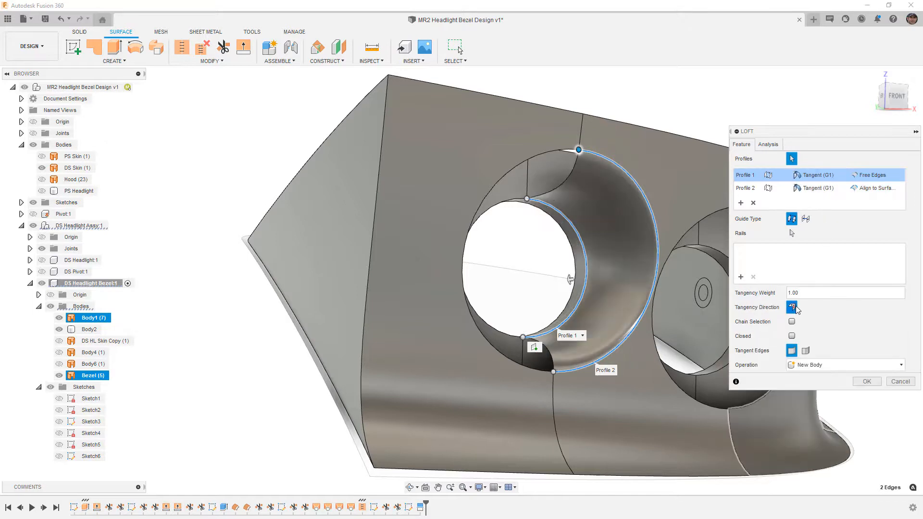
pyautogui.click(868, 381)
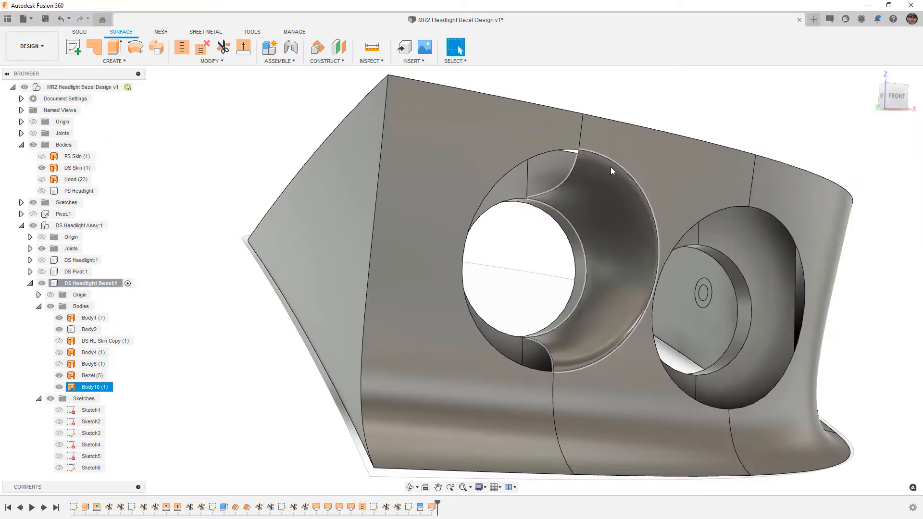
# Set up a patch over the remaining inboard gap, bounded by the loft's end edges, the bezel opening and the plate hole edges.
pyautogui.click(114, 61)
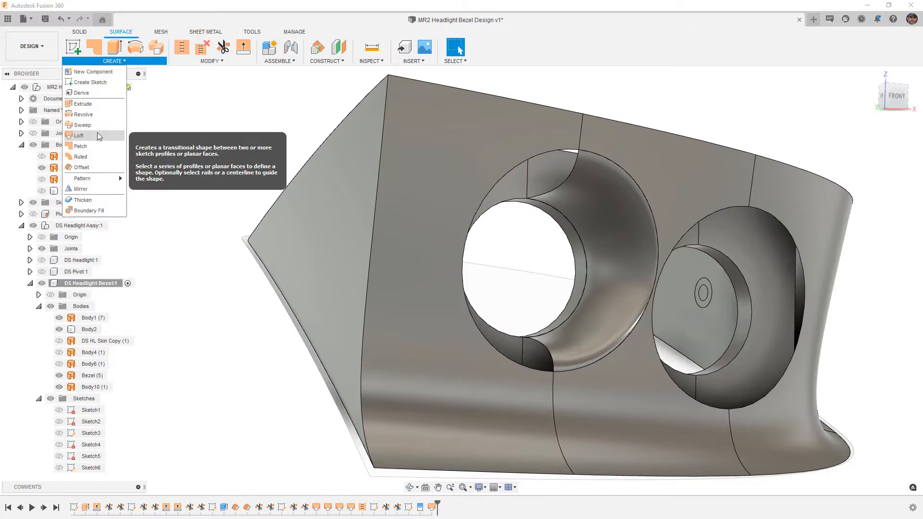
pyautogui.click(95, 145)
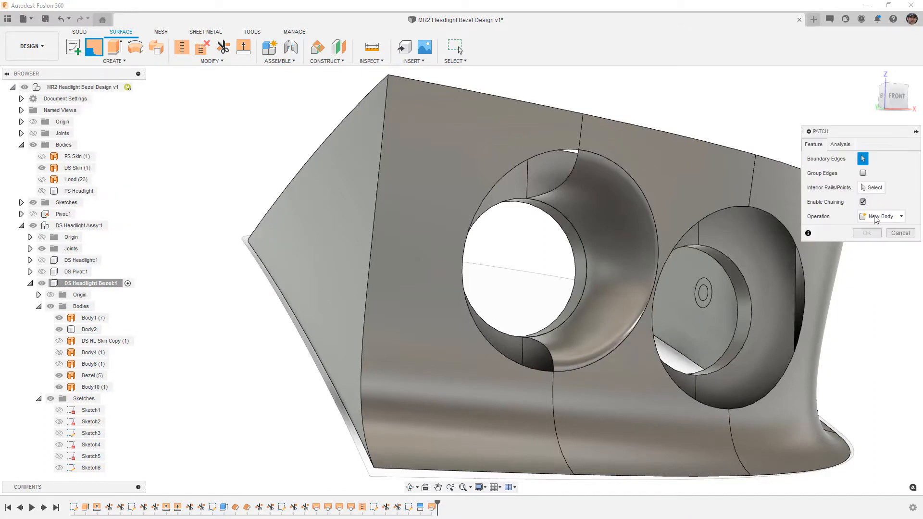
pyautogui.click(570, 166)
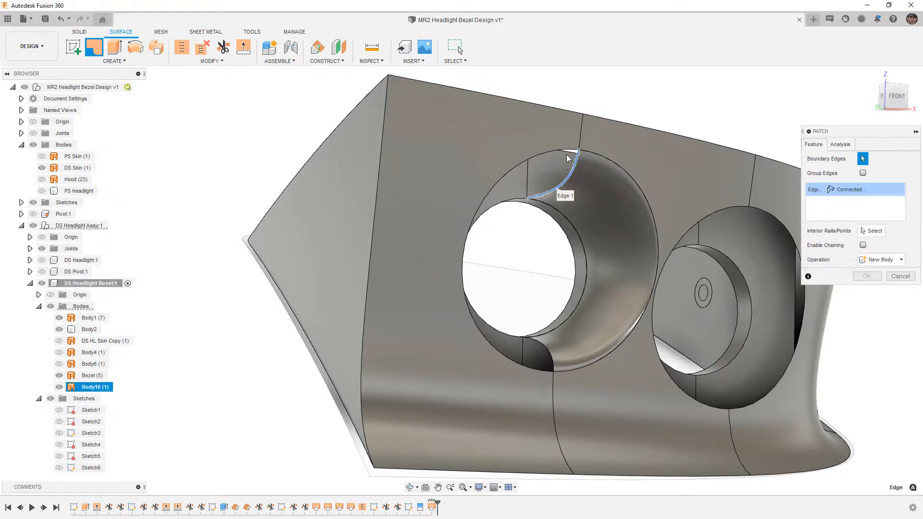
pyautogui.click(567, 151)
pyautogui.click(471, 239)
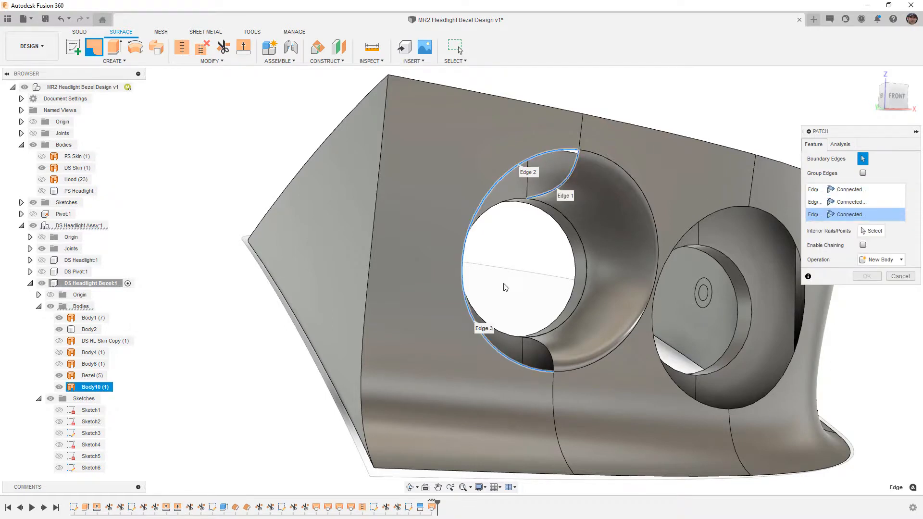
pyautogui.keyDown('shift'); pyautogui.moveTo(529, 287); pyautogui.dragTo(636, 220, button='middle'); pyautogui.keyUp('shift')
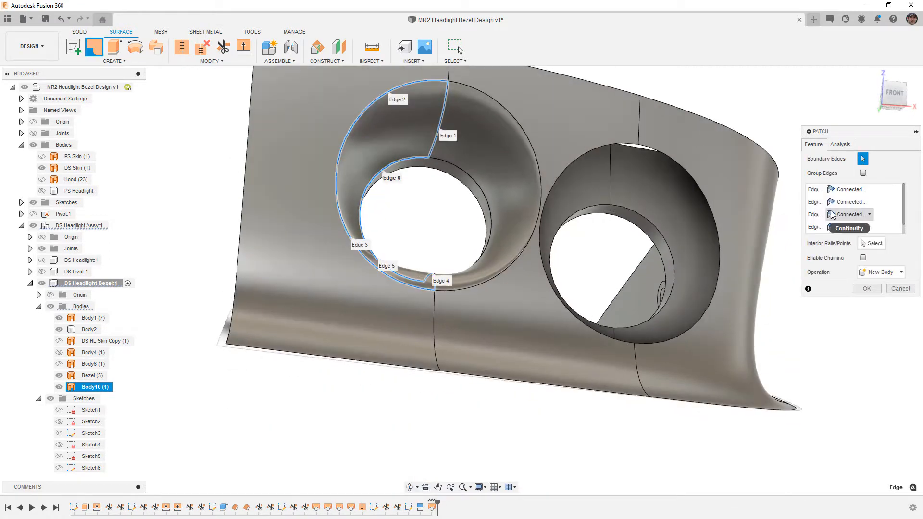
# Set the patch's loft-end and bezel-opening edges to Tangent (G1) and create the patch as a new body.
pyautogui.click(852, 190)
pyautogui.click(858, 213)
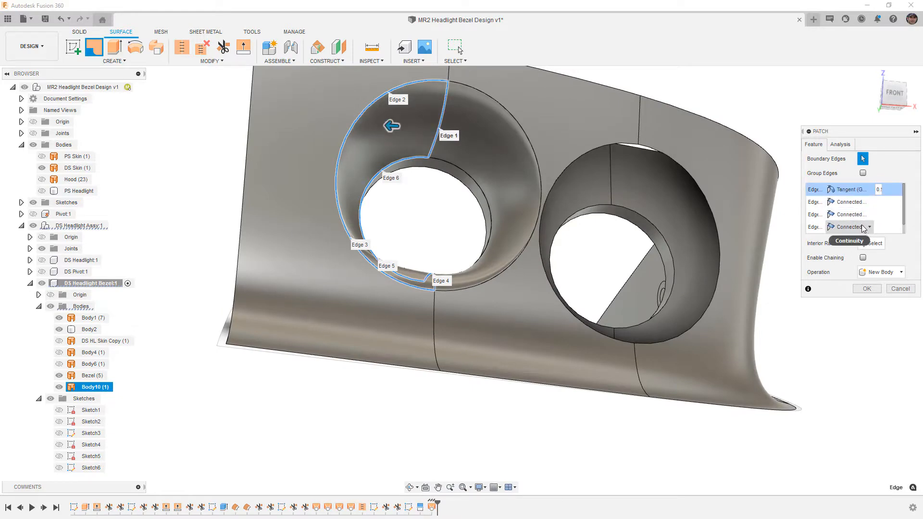
pyautogui.click(860, 230)
pyautogui.click(858, 251)
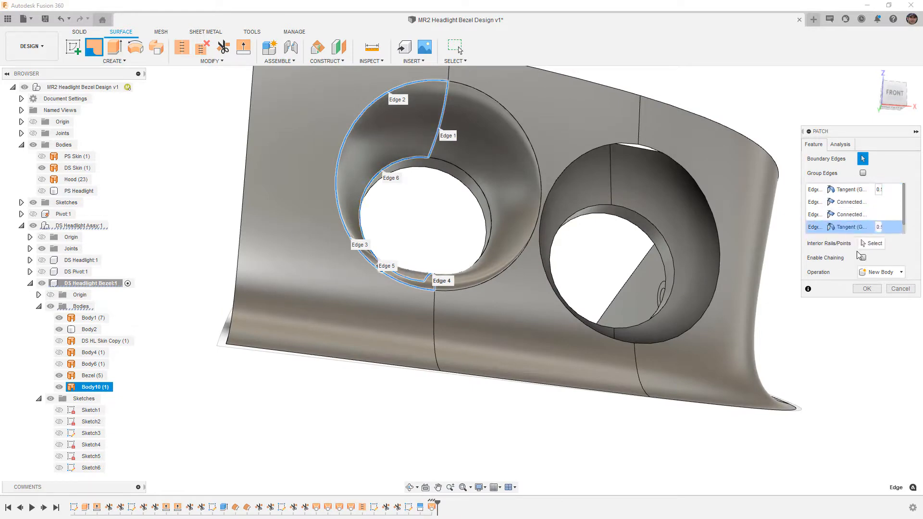
pyautogui.click(858, 202)
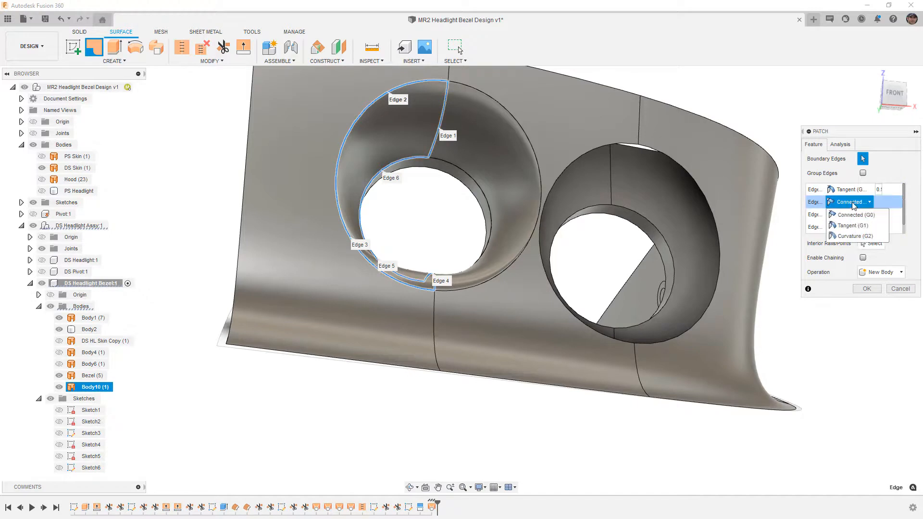
pyautogui.click(854, 225)
pyautogui.click(856, 215)
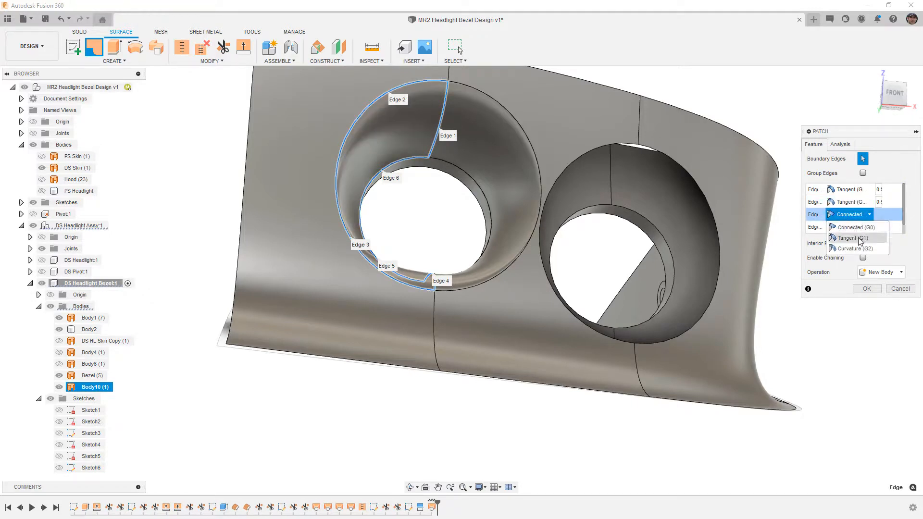
pyautogui.click(853, 238)
pyautogui.keyDown('shift'); pyautogui.moveTo(423, 230); pyautogui.dragTo(442, 243, button='middle'); pyautogui.keyUp('shift')
pyautogui.click(866, 289)
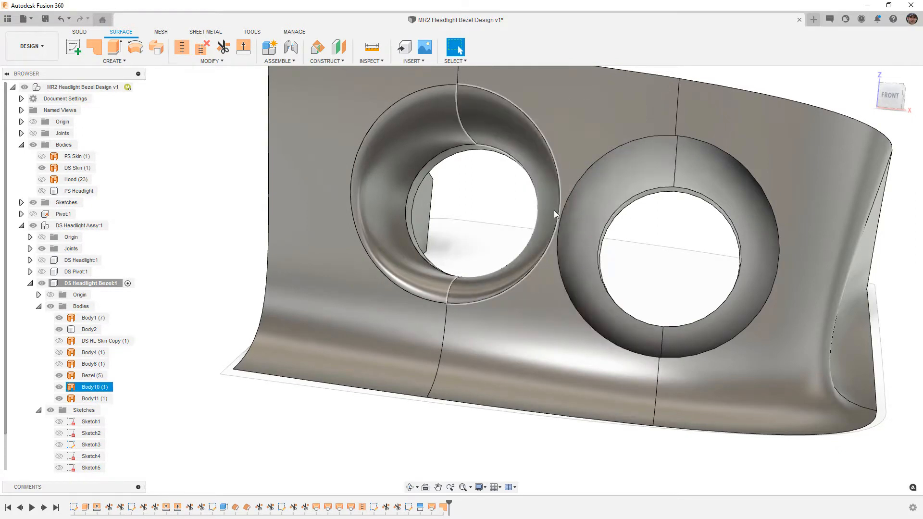
# Set up a surface loft from the outboard half of the bezel's outboard opening to the matching half of the plate's hole edge.
pyautogui.click(113, 61)
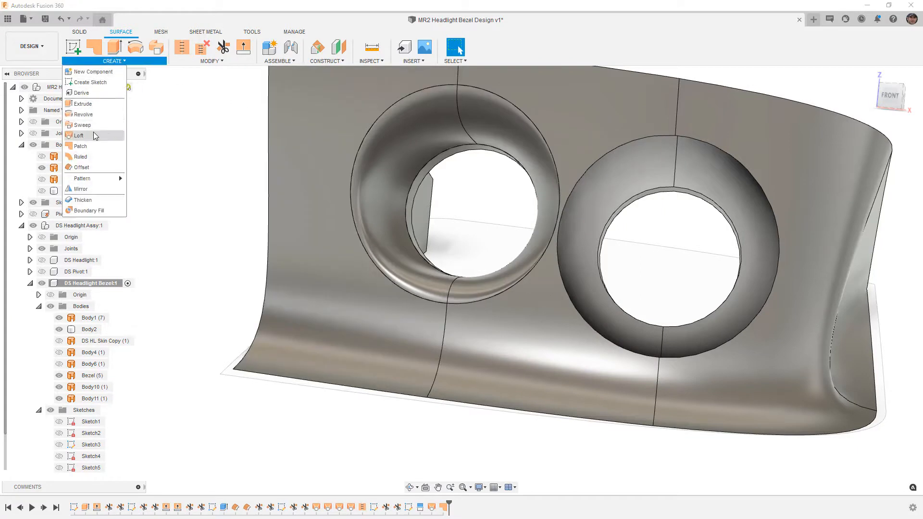
pyautogui.click(80, 135)
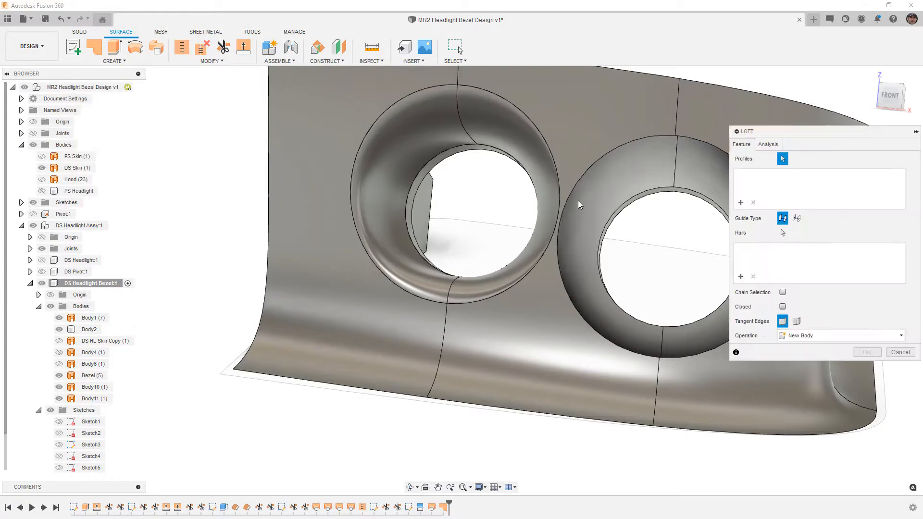
pyautogui.click(695, 141)
pyautogui.click(688, 187)
pyautogui.scroll(-3, 670, 223)
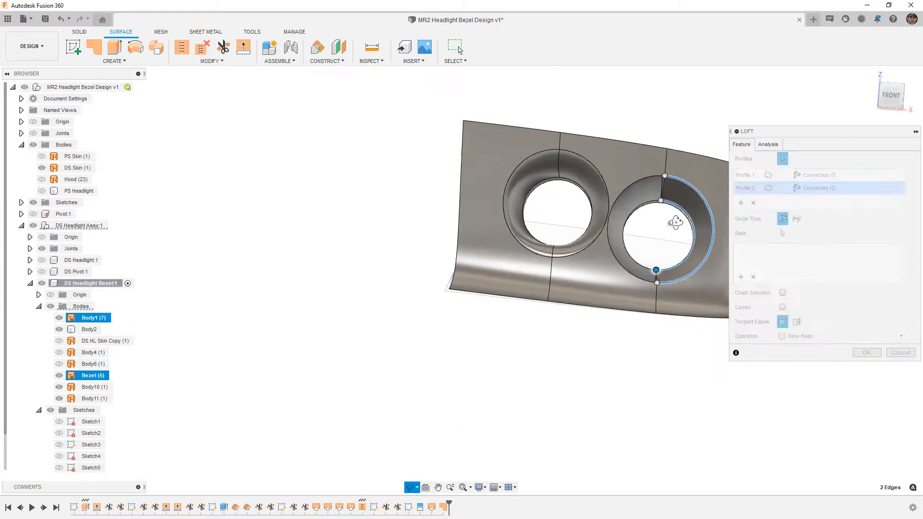
# Set both loft profiles to Tangent (G1) and flip the tangency direction of the plate-hole profile.
pyautogui.click(817, 175)
pyautogui.click(819, 198)
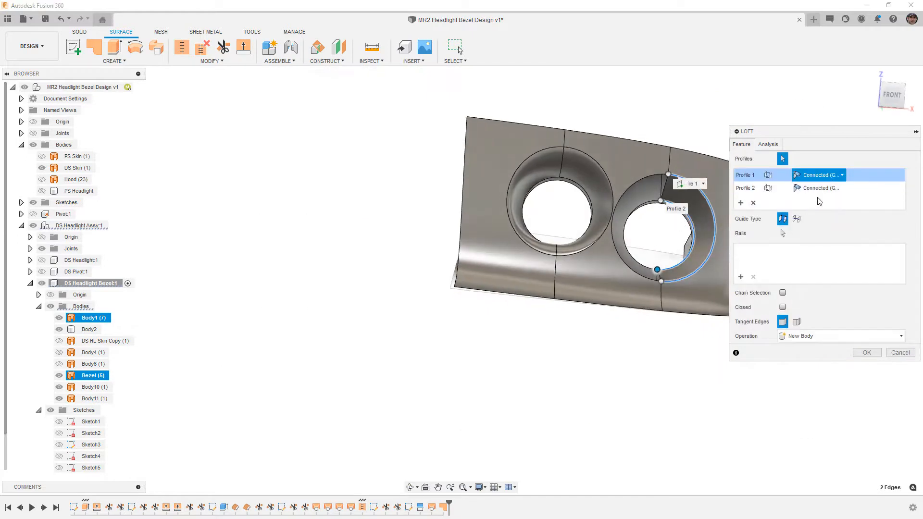
pyautogui.click(817, 188)
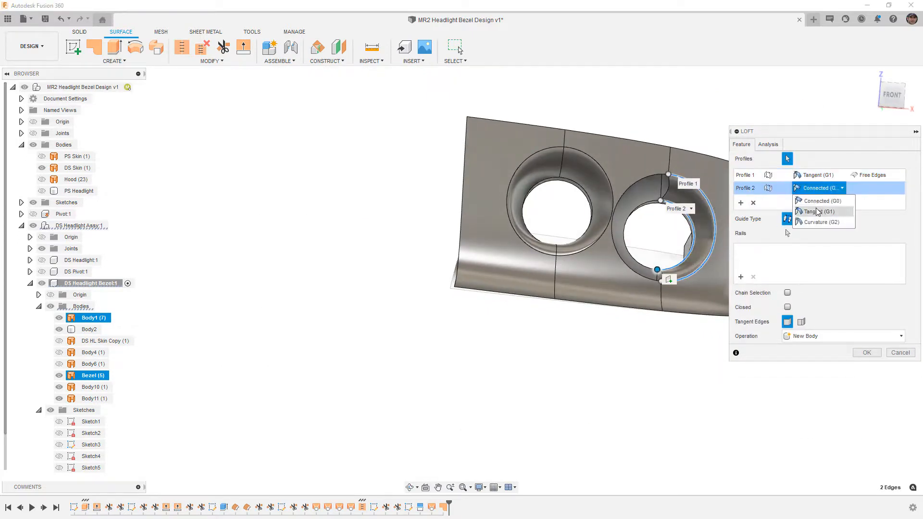
pyautogui.click(818, 211)
pyautogui.click(792, 307)
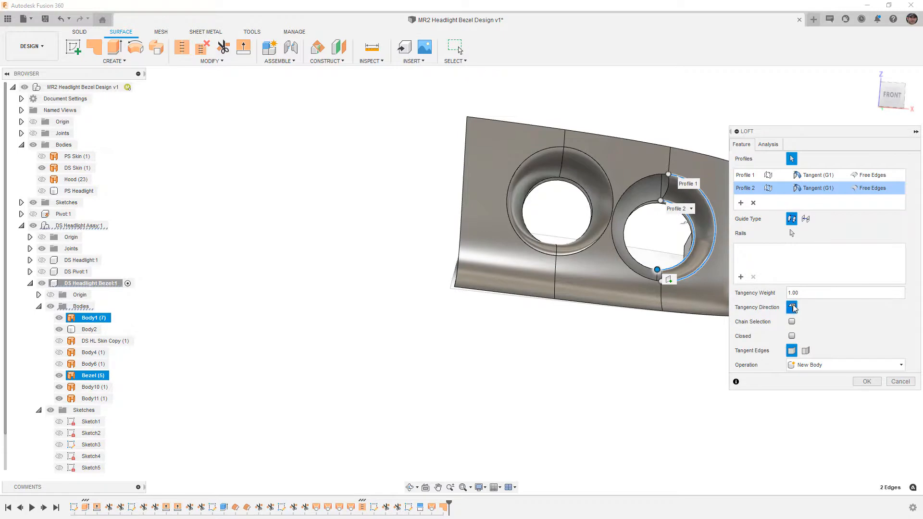
# Set both loft profiles to Align to Surface and create the outboard-half loft as a new body.
pyautogui.scroll(2, 709, 263)
pyautogui.click(882, 192)
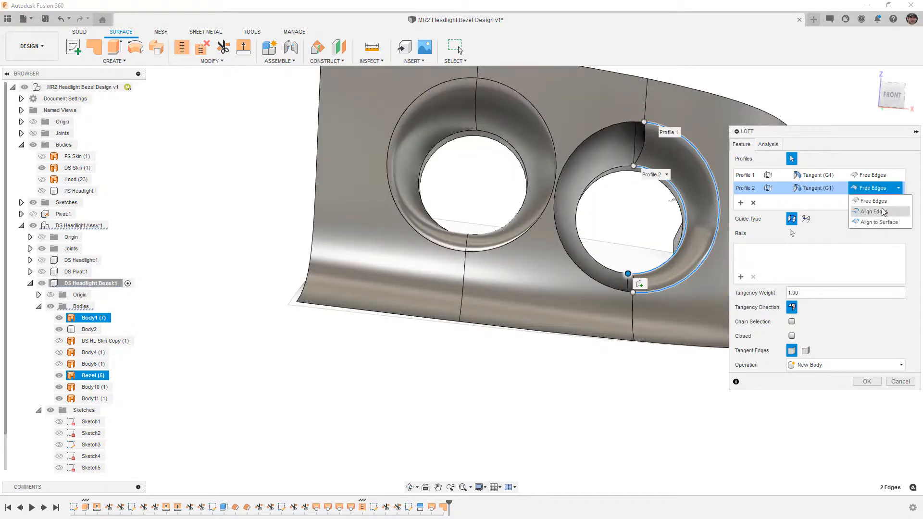
pyautogui.click(887, 212)
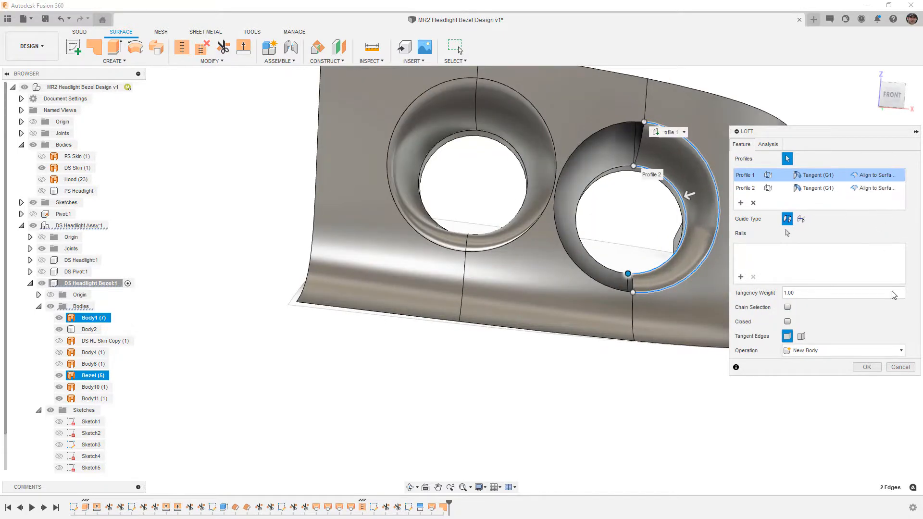
pyautogui.click(879, 367)
pyautogui.scroll(4, 700, 201)
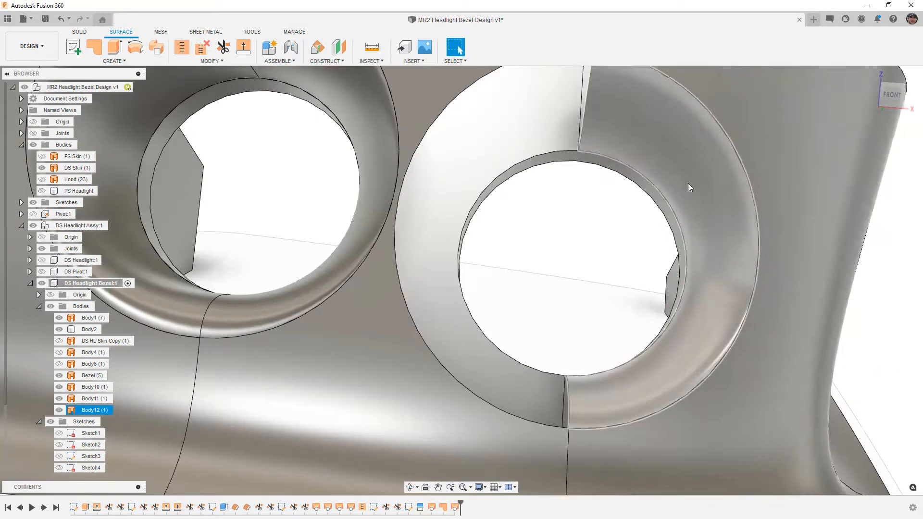
pyautogui.scroll(-3, 859, 294)
pyautogui.keyDown('shift'); pyautogui.moveTo(859, 293); pyautogui.dragTo(812, 290, button='middle'); pyautogui.keyUp('shift')
pyautogui.click(789, 296)
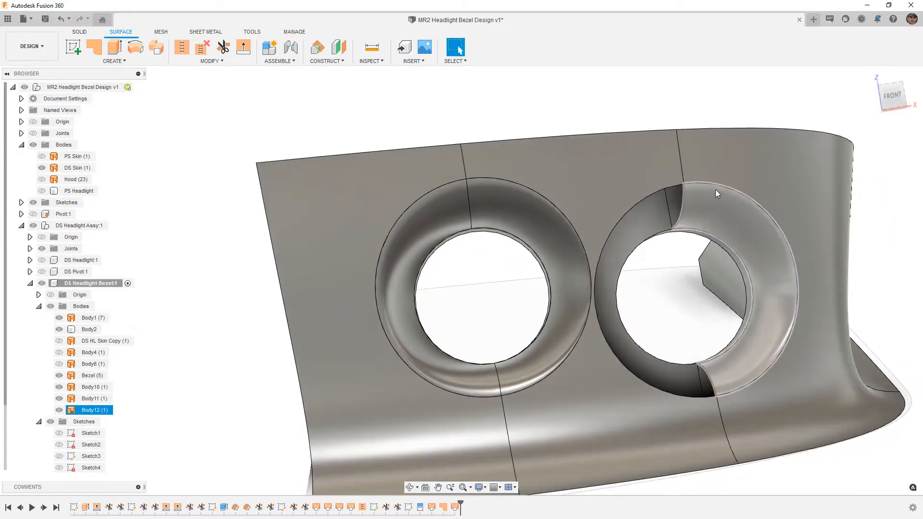
pyautogui.click(633, 221)
pyautogui.rightClick(455, 508)
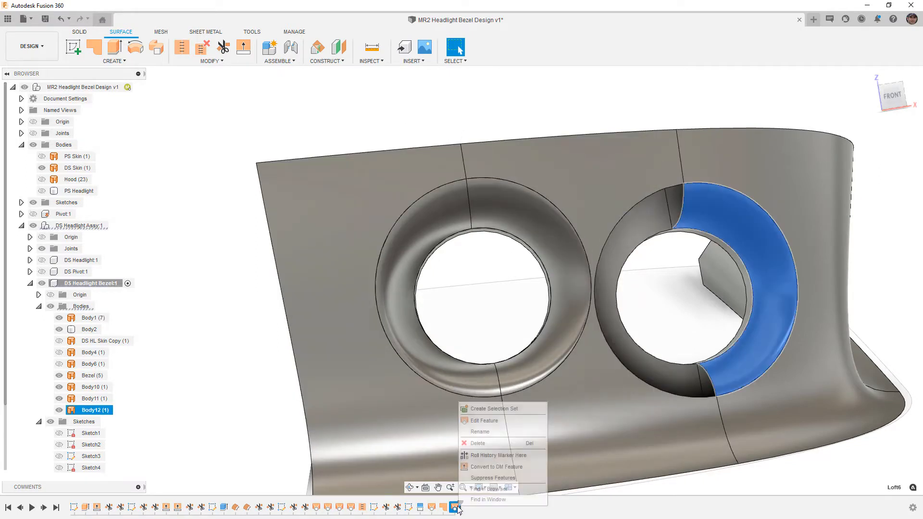
pyautogui.click(484, 421)
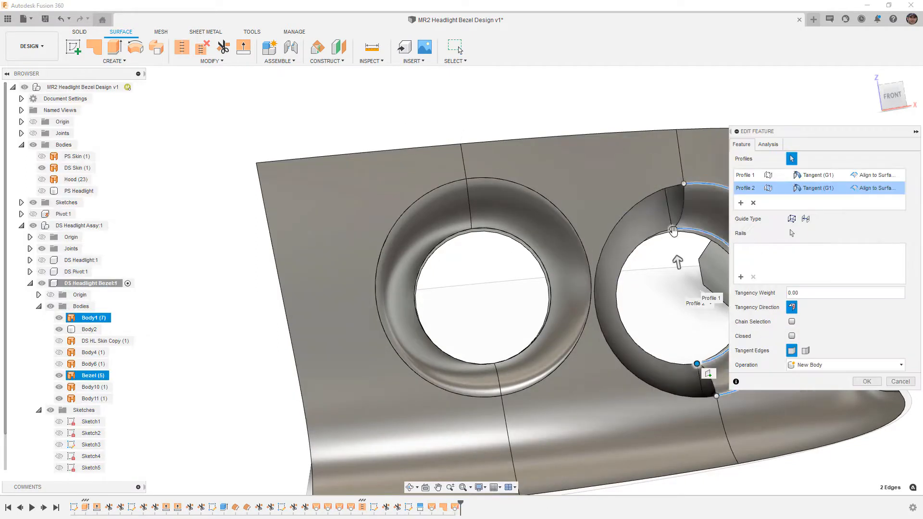
pyautogui.moveTo(678, 261); pyautogui.dragTo(474, 241, button='middle')
pyautogui.moveTo(461, 210); pyautogui.dragTo(451, 211, button='middle')
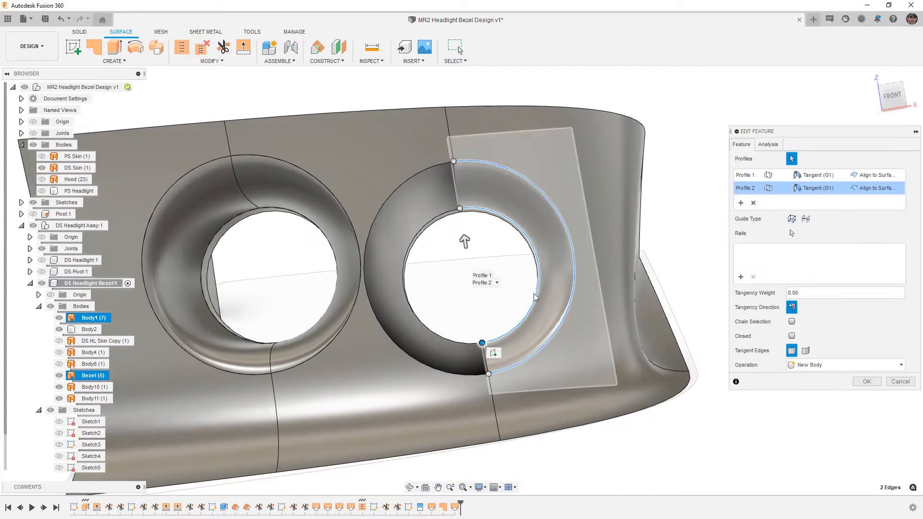
pyautogui.click(365, 289)
pyautogui.click(899, 382)
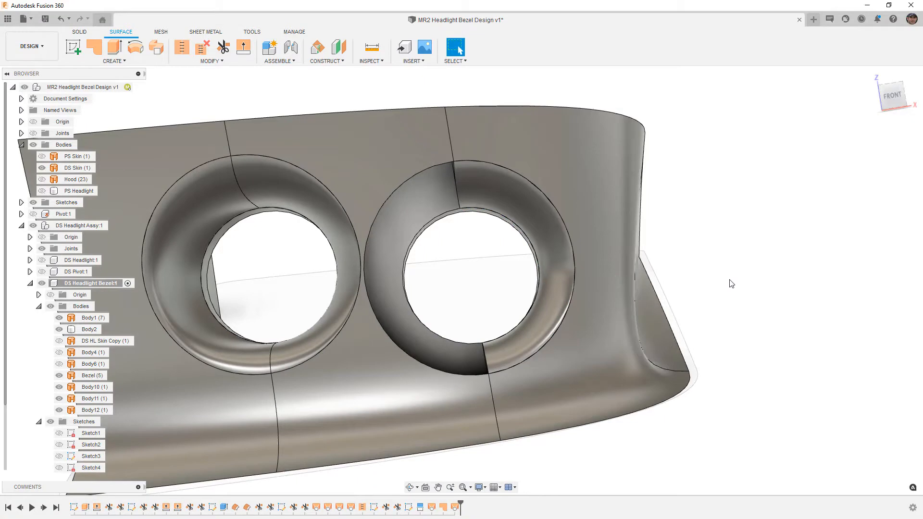
pyautogui.click(152, 63)
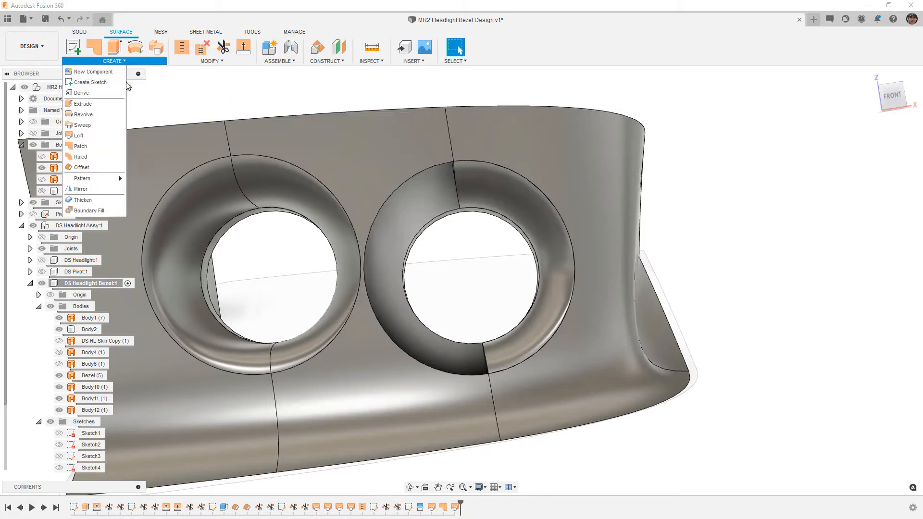
pyautogui.click(94, 136)
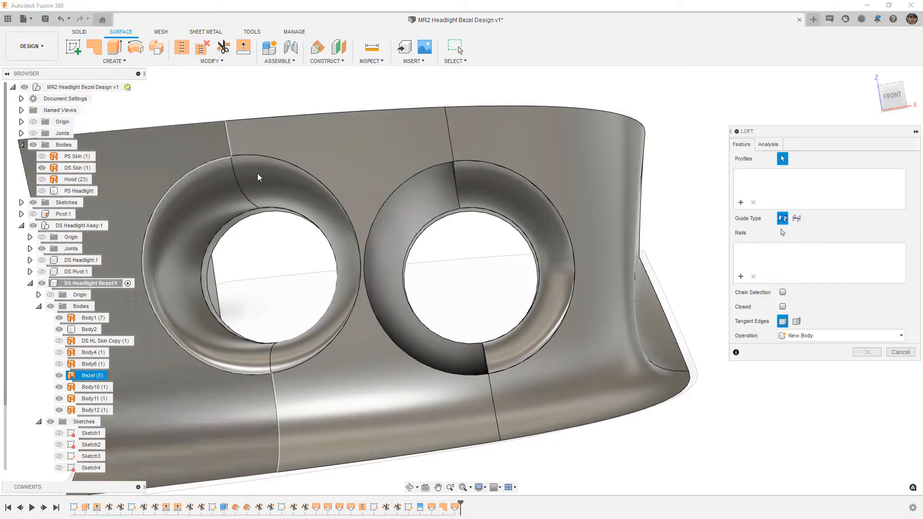
pyautogui.click(446, 164)
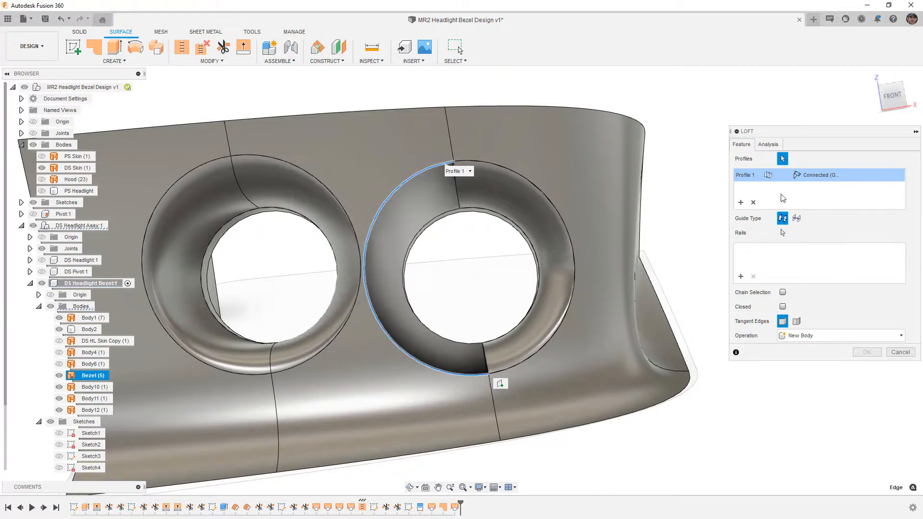
pyautogui.click(741, 203)
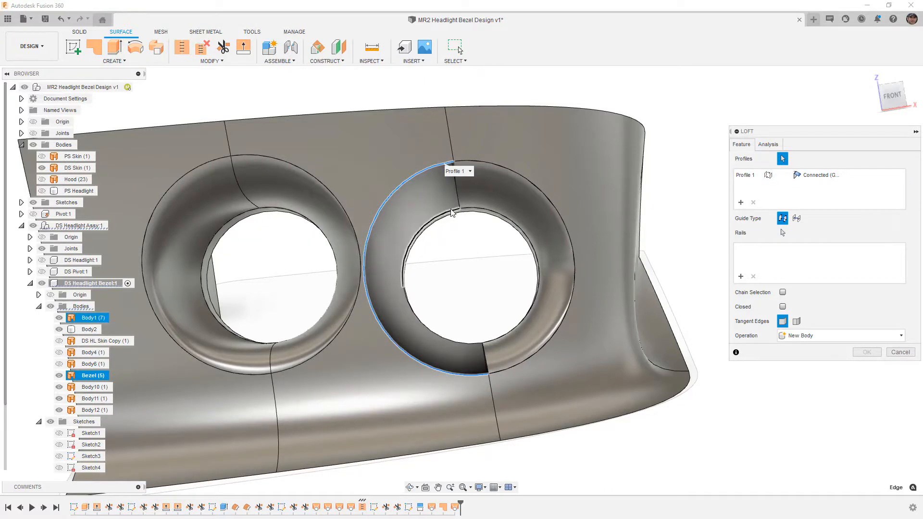
pyautogui.click(450, 212)
pyautogui.keyDown('shift'); pyautogui.moveTo(433, 303); pyautogui.dragTo(521, 282, button='middle'); pyautogui.keyUp('shift')
pyautogui.click(899, 353)
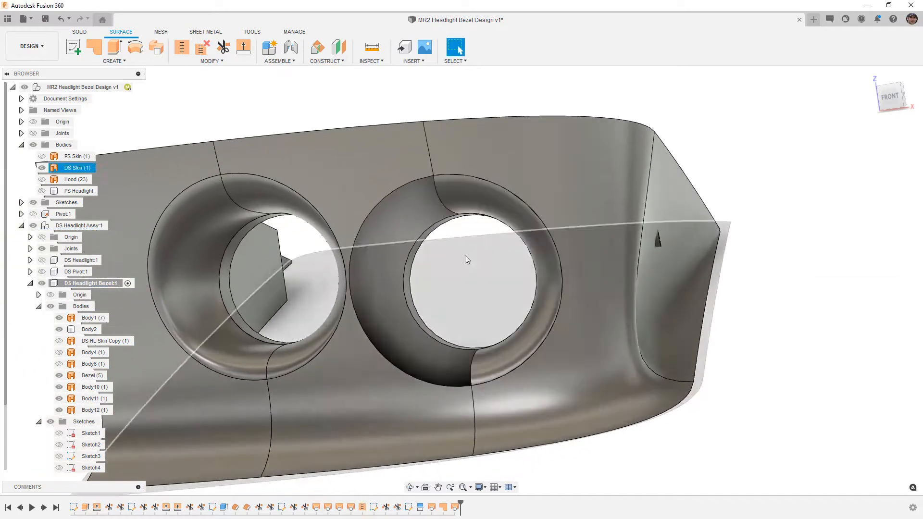
# Set up a patch over the outboard opening's inboard gap, bounded by the loft's end edges, the bezel opening and the plate hole edges.
pyautogui.click(94, 45)
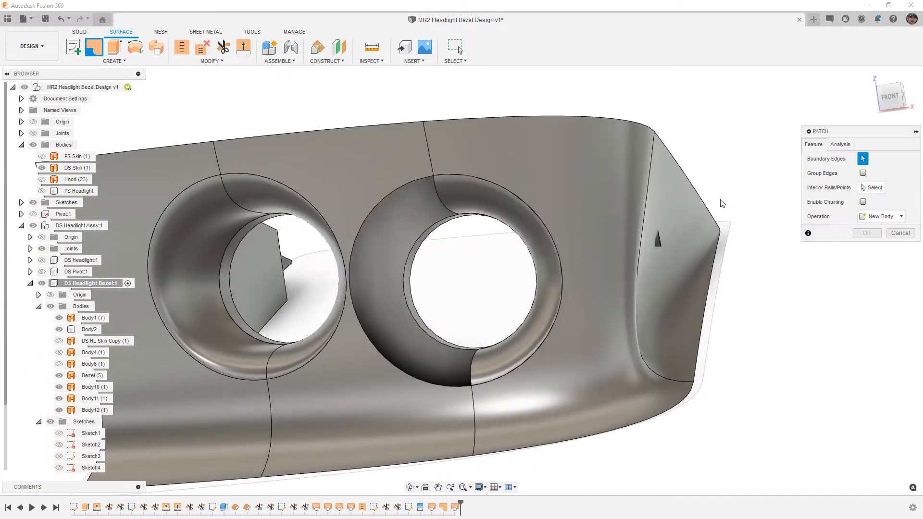
pyautogui.click(436, 191)
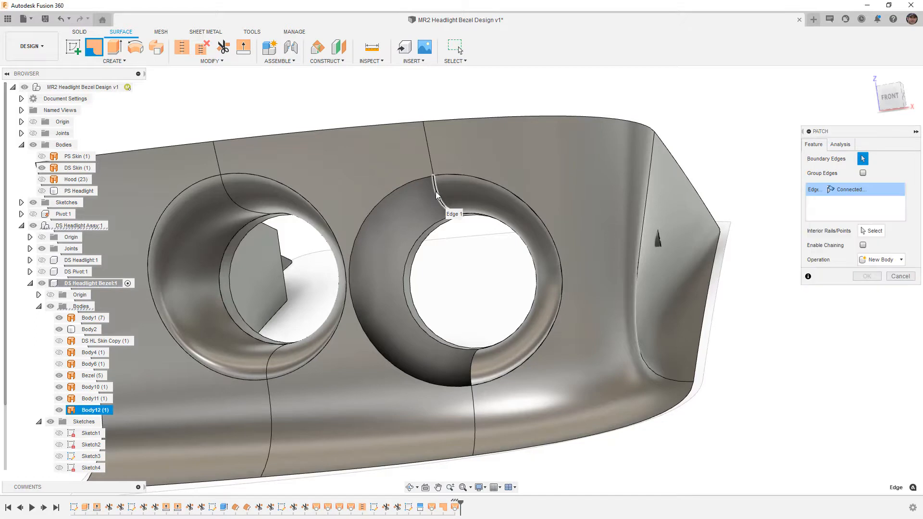
pyautogui.click(423, 178)
pyautogui.click(351, 269)
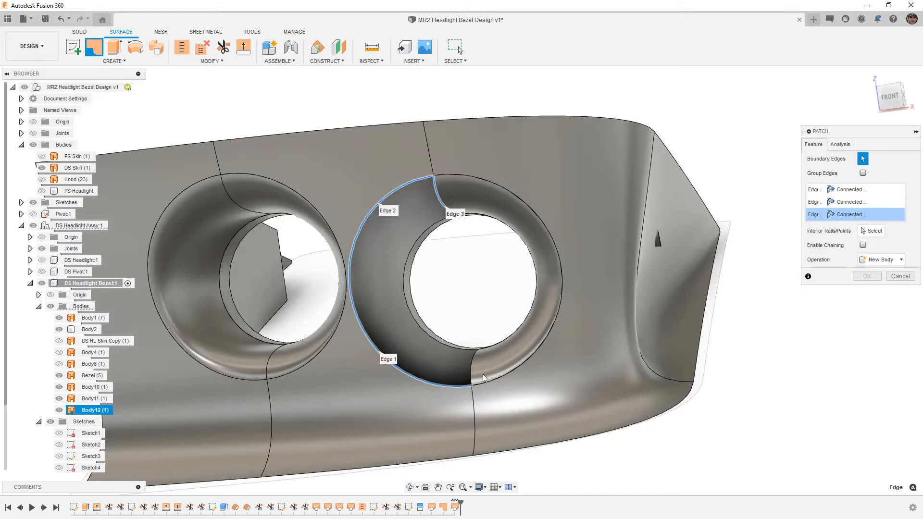
pyautogui.click(473, 362)
pyautogui.click(422, 310)
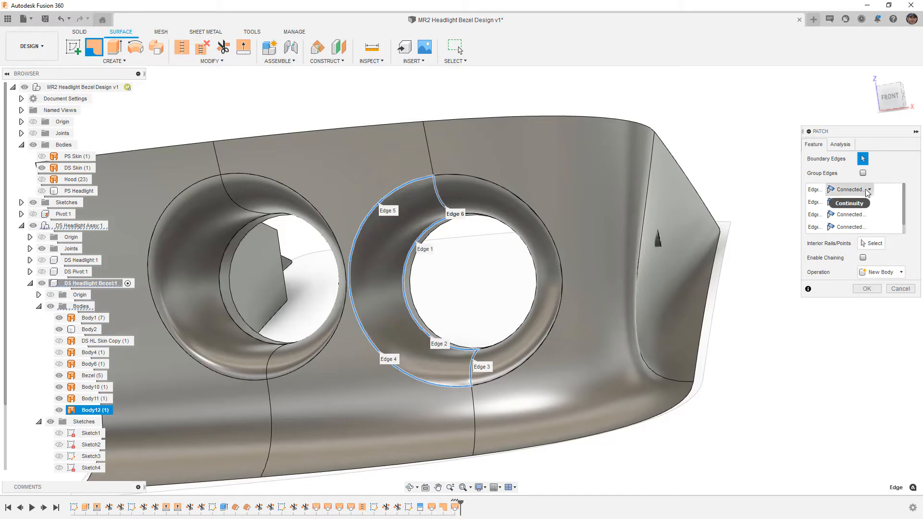
# Group the patch's boundary edges, make the whole chain Tangent (G1), and ungroup the edges again.
pyautogui.click(863, 173)
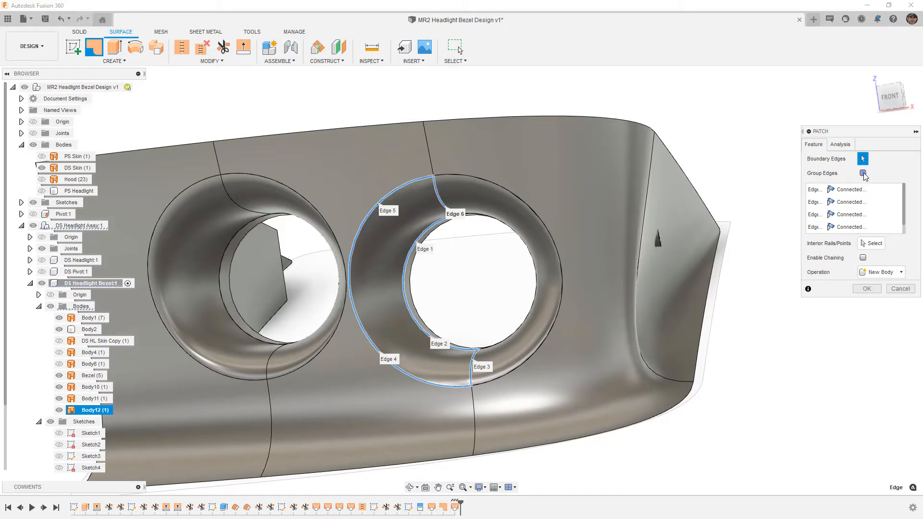
pyautogui.click(854, 215)
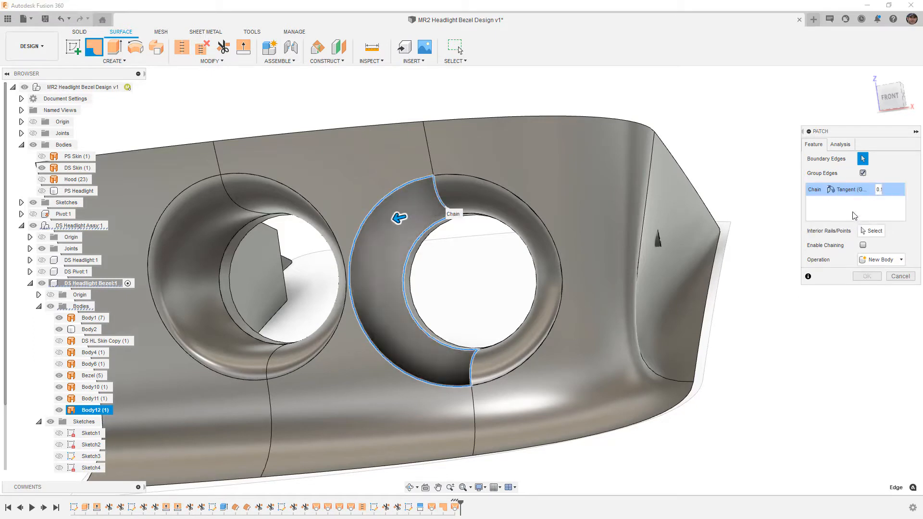
pyautogui.keyDown('shift'); pyautogui.moveTo(462, 311); pyautogui.dragTo(537, 286, button='middle'); pyautogui.keyUp('shift')
pyautogui.click(863, 173)
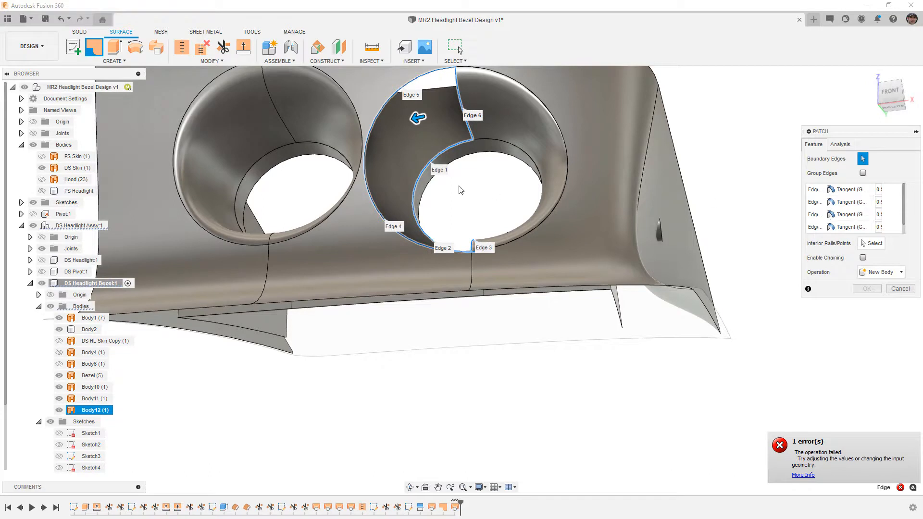
# Set the upper plate-hole edge of the patch to Connected (G0) and create the patch as a new body.
pyautogui.click(851, 189)
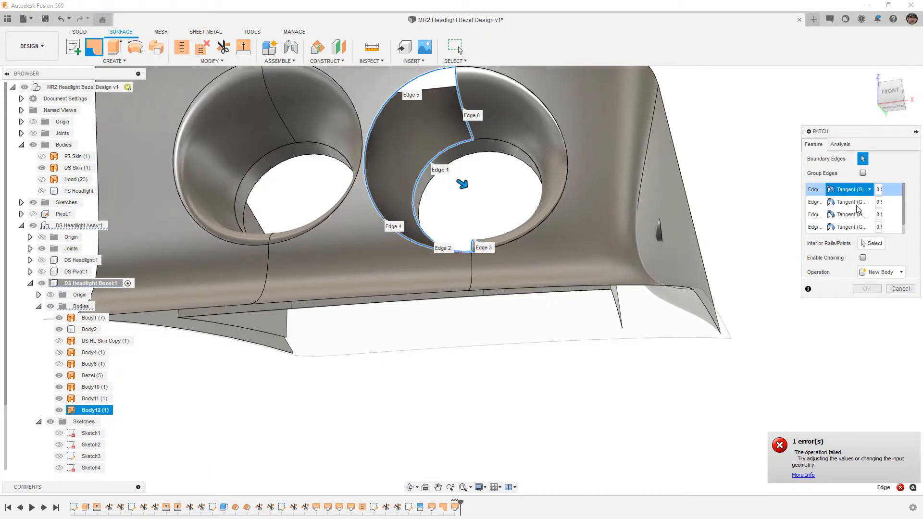
pyautogui.click(857, 203)
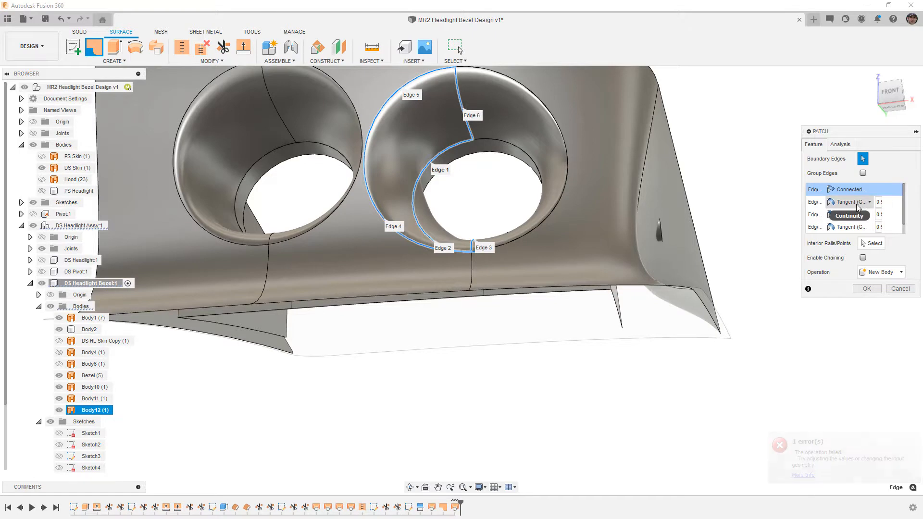
pyautogui.keyDown('shift'); pyautogui.moveTo(517, 249); pyautogui.dragTo(484, 231, button='middle'); pyautogui.keyUp('shift')
pyautogui.click(849, 202)
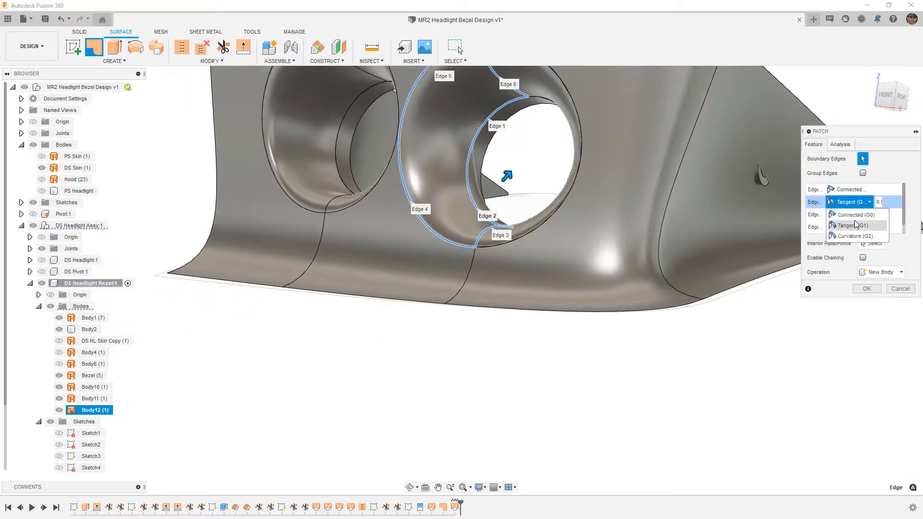
pyautogui.click(848, 202)
pyautogui.click(849, 212)
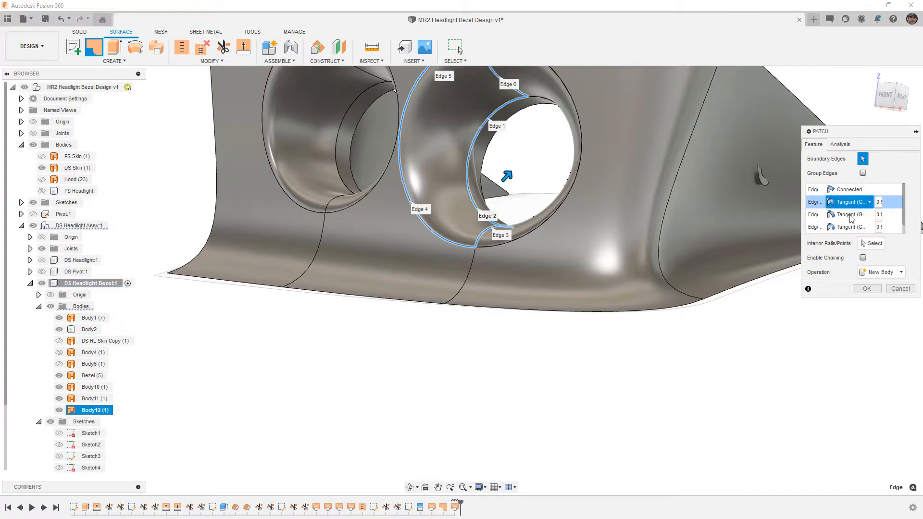
pyautogui.keyDown('shift'); pyautogui.moveTo(539, 204); pyautogui.dragTo(529, 182, button='middle'); pyautogui.keyUp('shift')
pyautogui.click(865, 290)
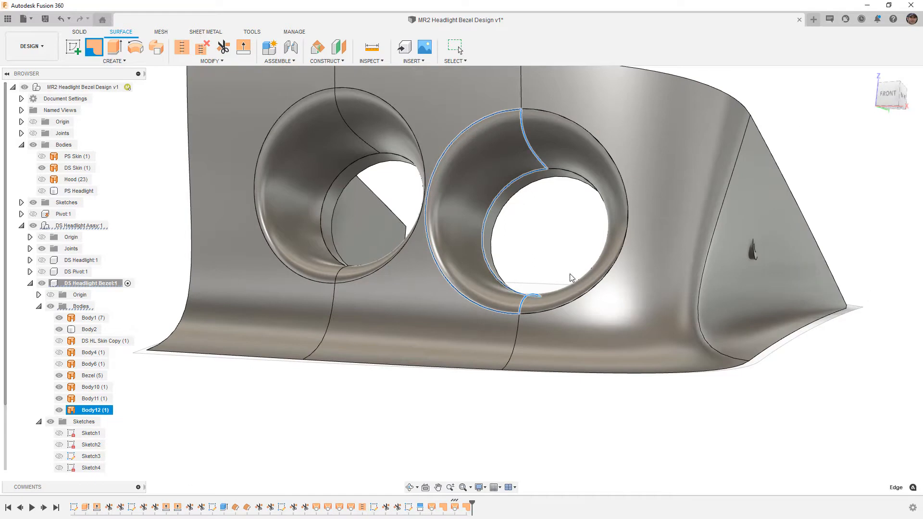
pyautogui.scroll(-3, 568, 275)
pyautogui.moveTo(567, 275)
pyautogui.keyDown('shift'); pyautogui.mouseDown(button='middle')
pyautogui.moveTo(601, 280)
pyautogui.moveTo(578, 284)
pyautogui.mouseUp(button='middle'); pyautogui.keyUp('shift')
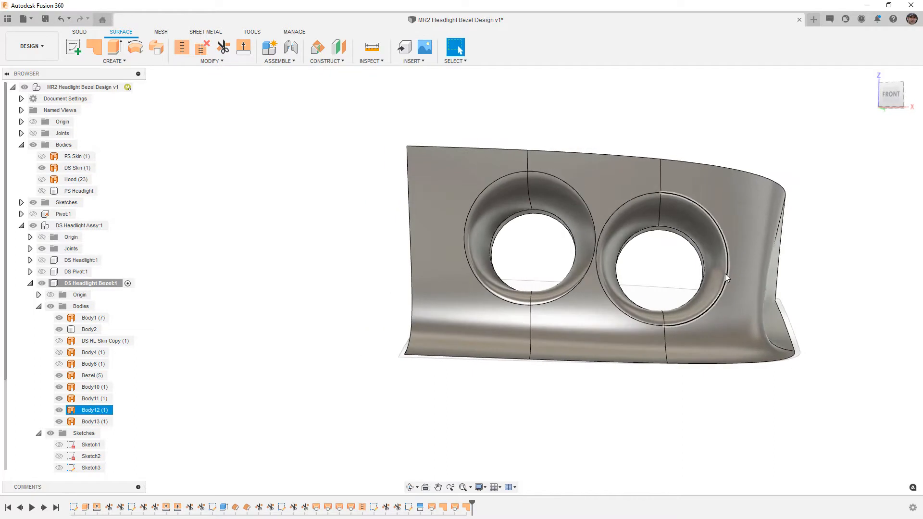
# Stitch the bezel surface and both openings' lofts and patches into one new body with a 0.10 mm tolerance.
pyautogui.scroll(2, 725, 276)
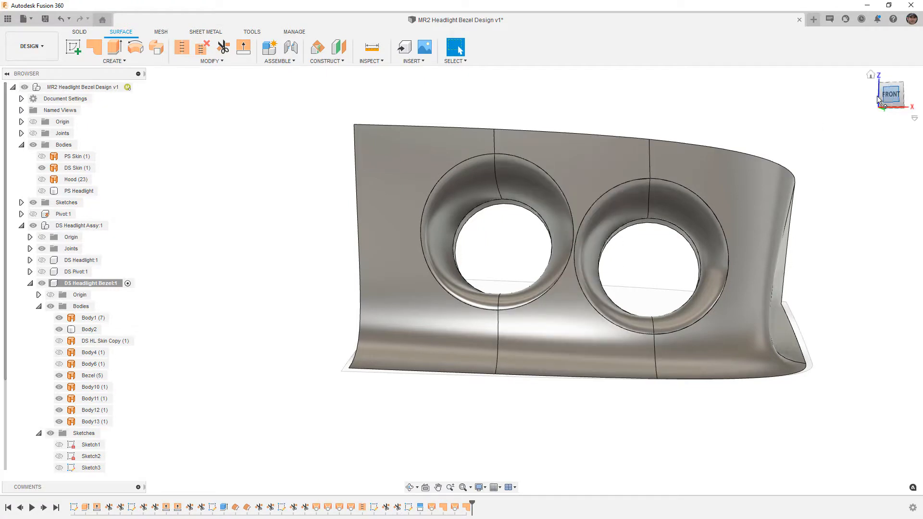
pyautogui.click(890, 95)
pyautogui.click(182, 47)
pyautogui.click(341, 177)
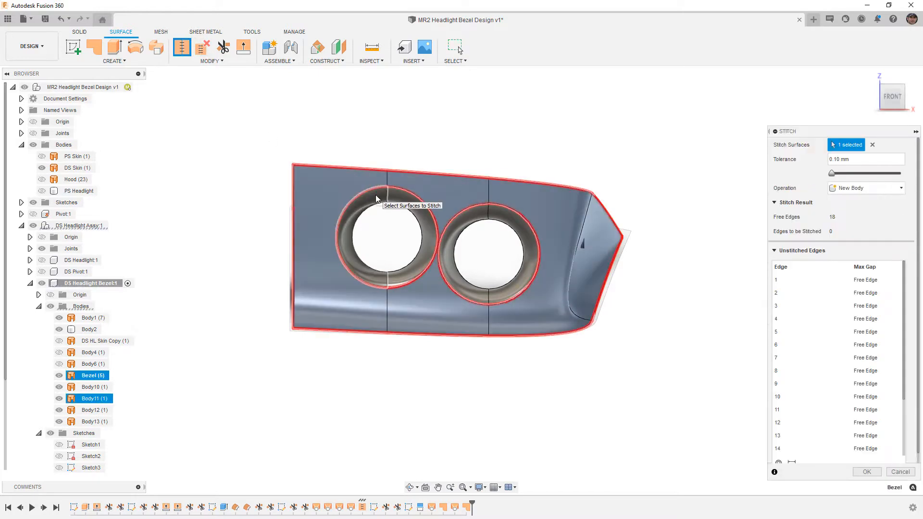
pyautogui.click(376, 194)
pyautogui.click(403, 199)
pyautogui.click(466, 215)
pyautogui.click(508, 217)
pyautogui.click(868, 472)
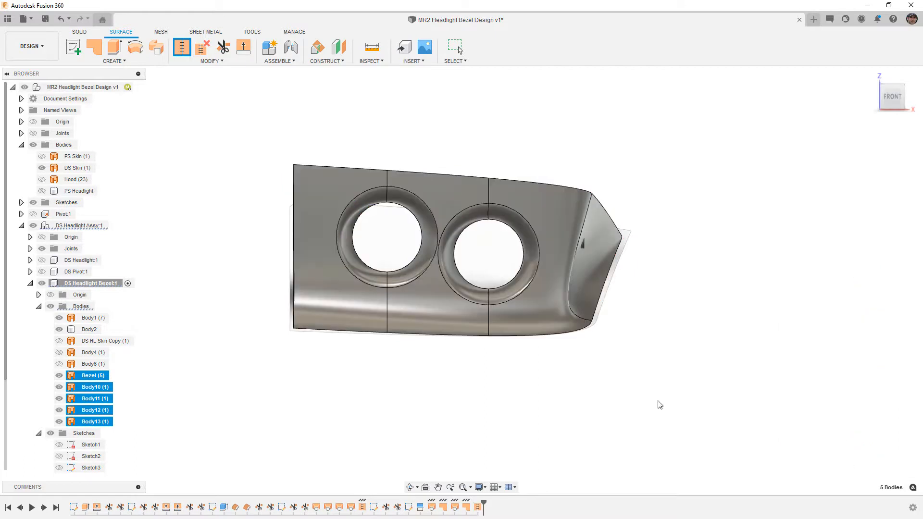
# Start a new sketch on the front face of the light plate behind the bezel openings.
pyautogui.scroll(3, 403, 270)
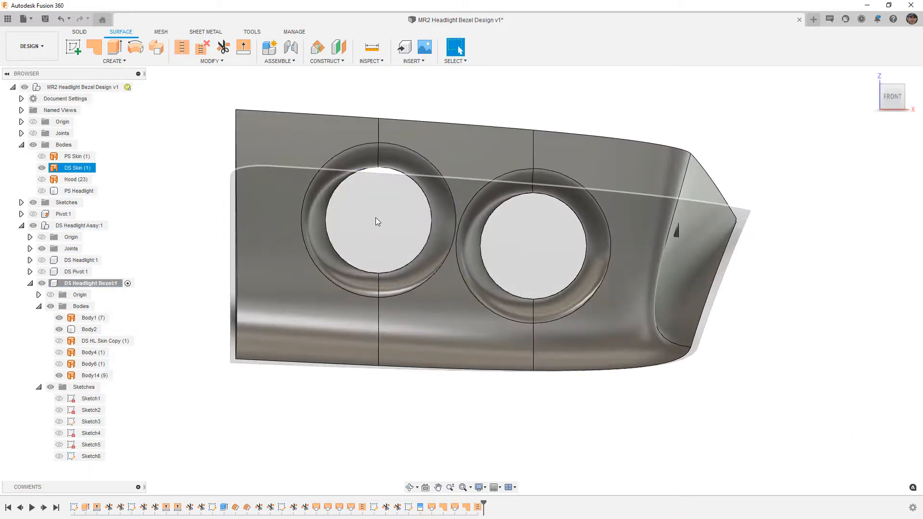
pyautogui.scroll(3, 487, 231)
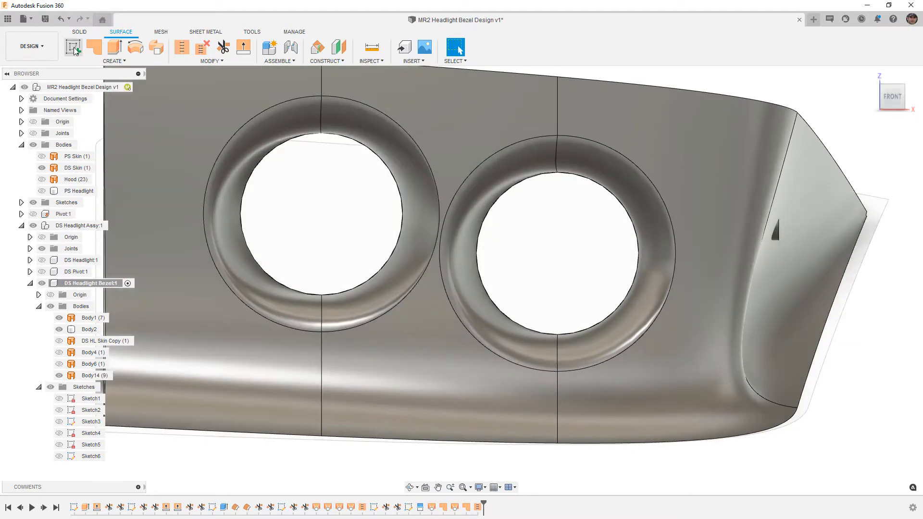
pyautogui.click(79, 49)
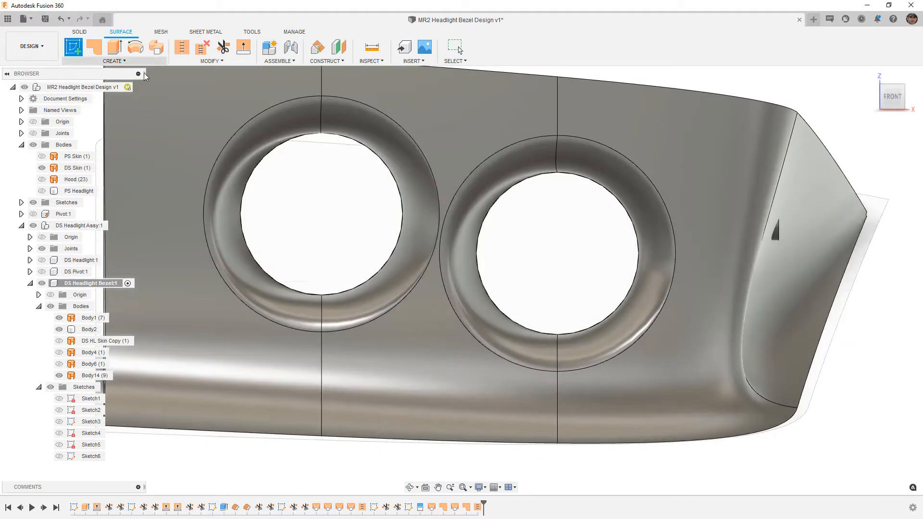
pyautogui.scroll(-2, 482, 238)
pyautogui.scroll(-2, 509, 234)
pyautogui.keyDown('shift'); pyautogui.moveTo(518, 226); pyautogui.dragTo(441, 268, button='middle'); pyautogui.keyUp('shift')
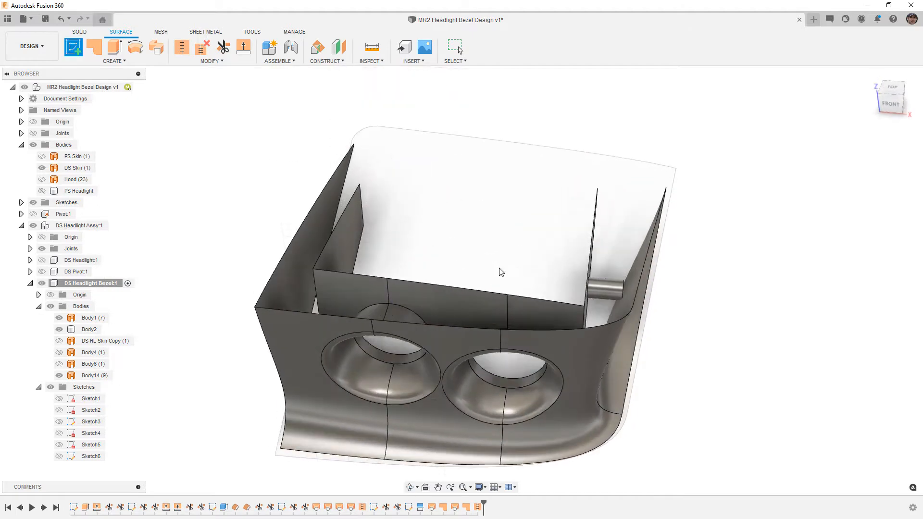
pyautogui.click(458, 306)
pyautogui.scroll(2, 458, 327)
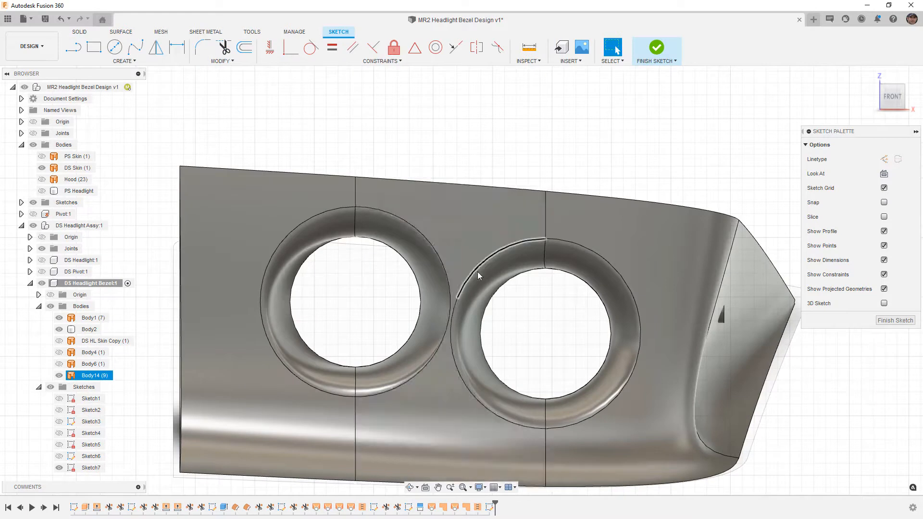
# Project the facing outer edges of both round openings into the sketch, with the projection link kept.
pyautogui.click(443, 265)
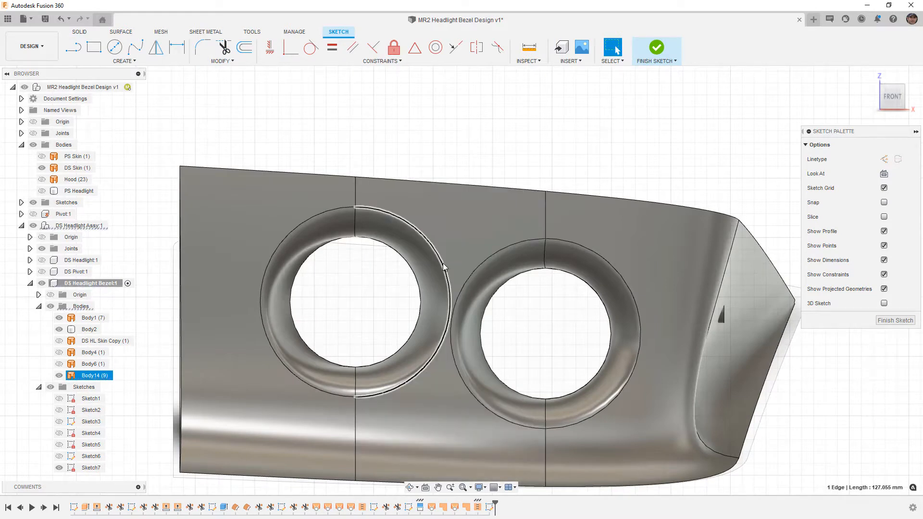
pyautogui.press('p')
pyautogui.click(478, 265)
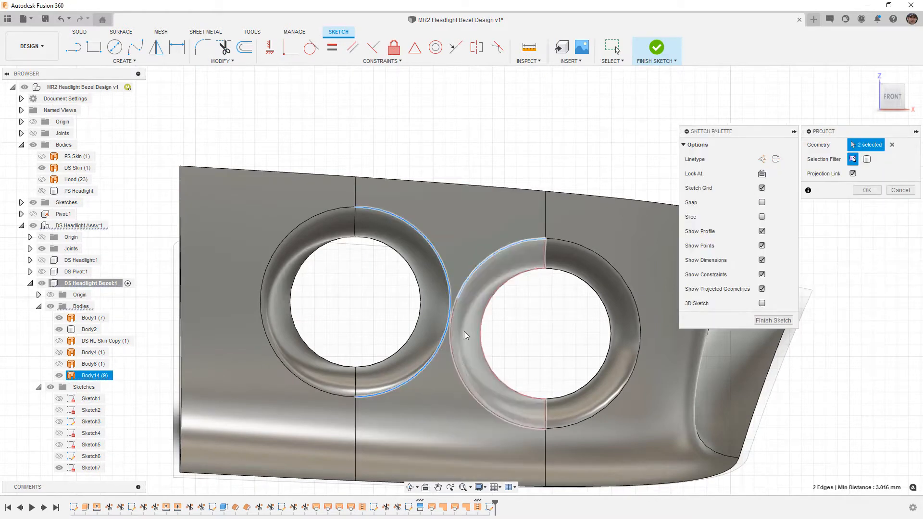
pyautogui.click(453, 362)
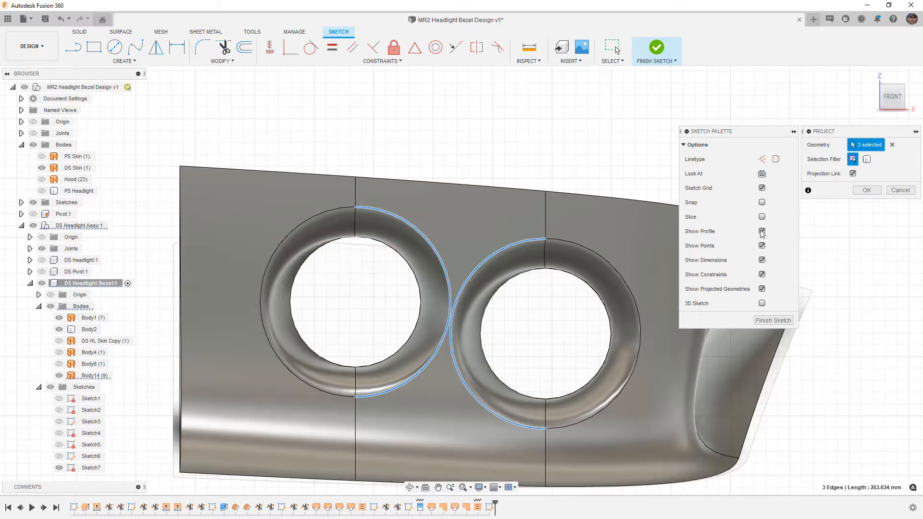
pyautogui.click(854, 191)
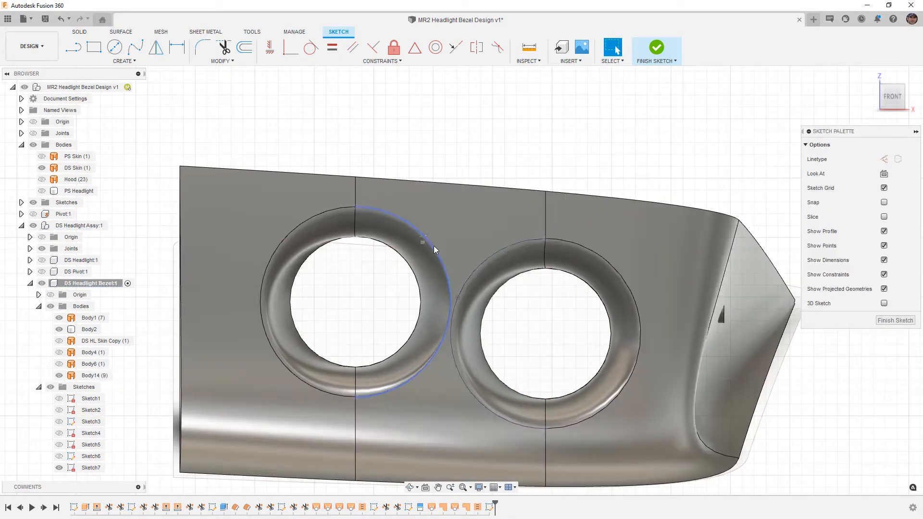
# Draw two lines bridging the projected opening edges, one above and one below the narrow gap between them.
pyautogui.press('l')
pyautogui.click(424, 237)
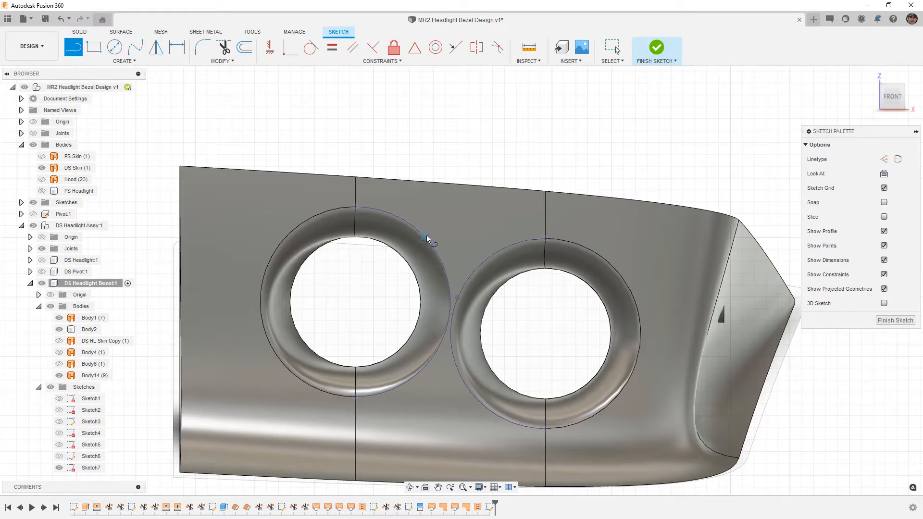
pyautogui.click(502, 249)
pyautogui.click(481, 403)
pyautogui.click(409, 380)
# Close the profile with two inward-bowed arcs joining the line ends on each side into an hourglass shape, and finish the sketch.
pyautogui.click(124, 61)
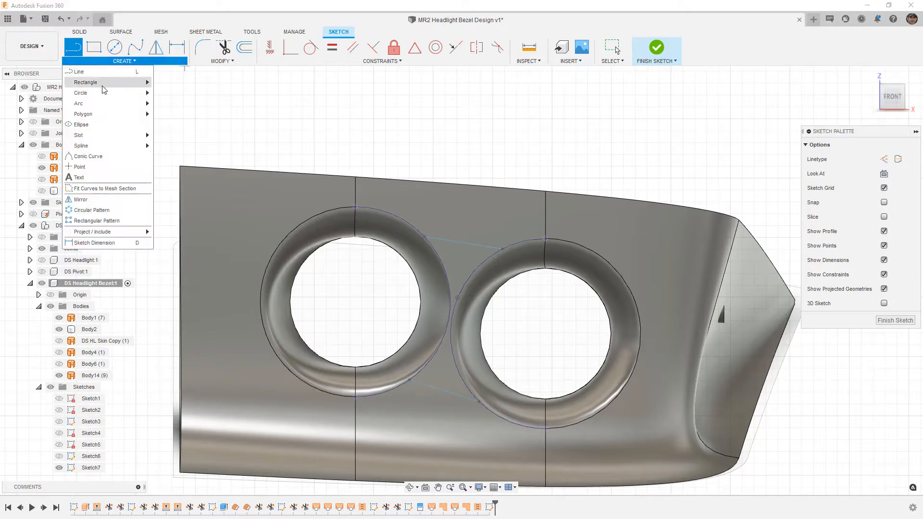
pyautogui.moveTo(98, 104)
pyautogui.click(164, 103)
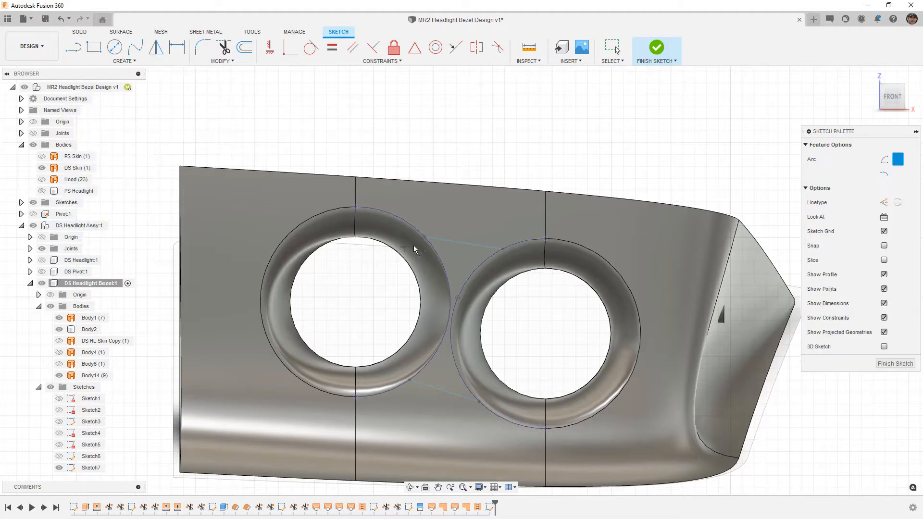
pyautogui.click(425, 237)
pyautogui.click(409, 380)
pyautogui.click(502, 249)
pyautogui.click(479, 403)
pyautogui.click(658, 48)
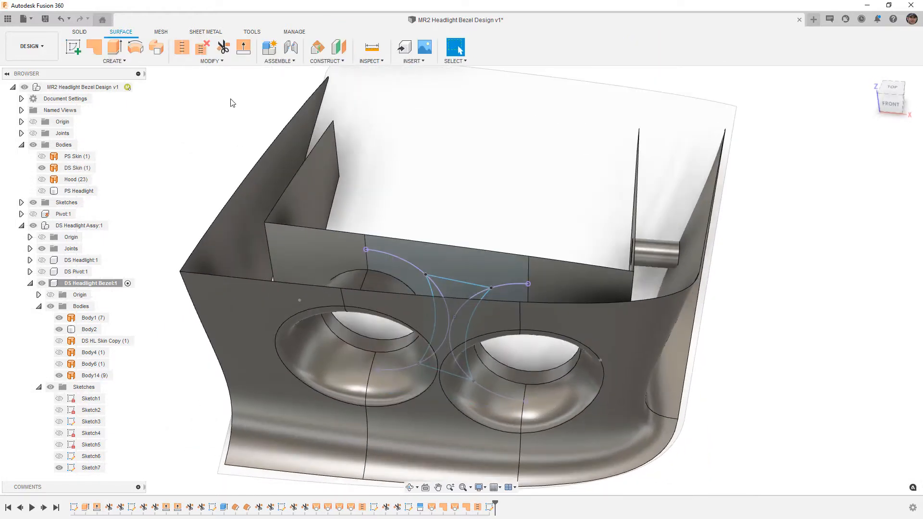
pyautogui.click(223, 47)
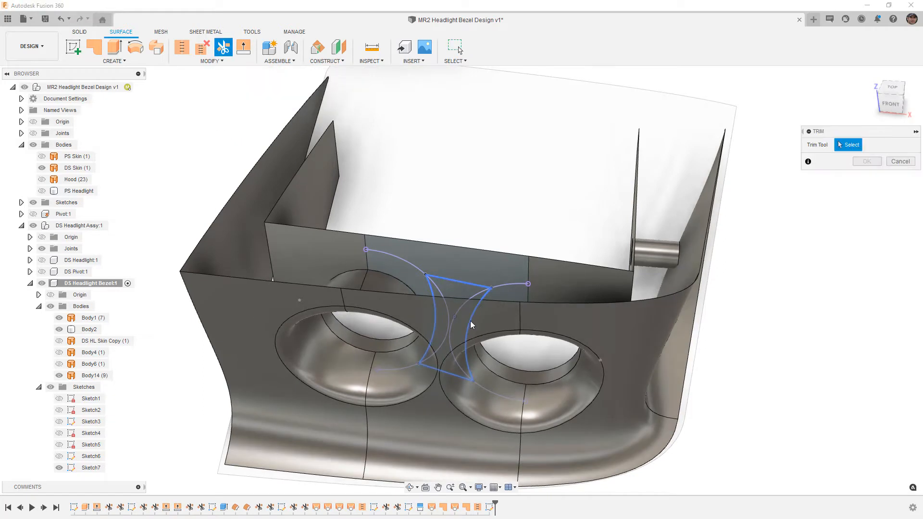
pyautogui.click(480, 299)
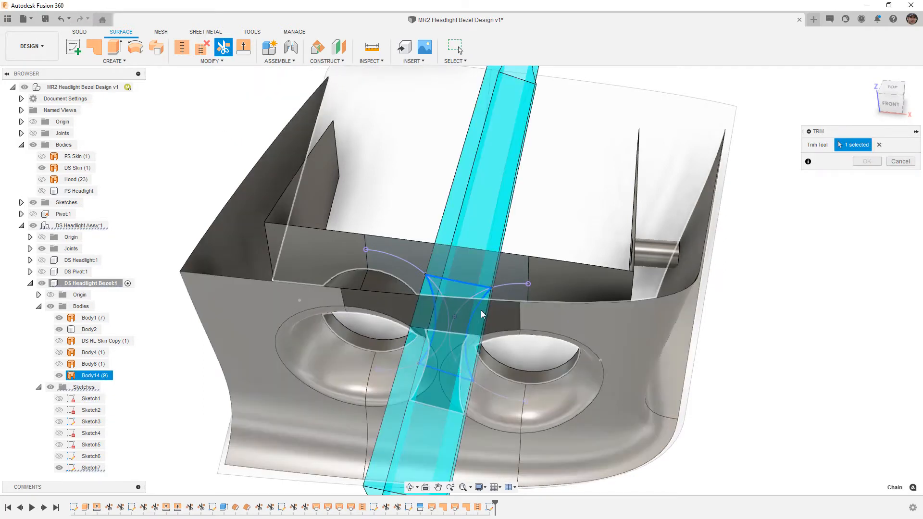
pyautogui.keyDown('shift'); pyautogui.moveTo(460, 365); pyautogui.dragTo(440, 369, button='middle'); pyautogui.keyUp('shift')
pyautogui.click(443, 349)
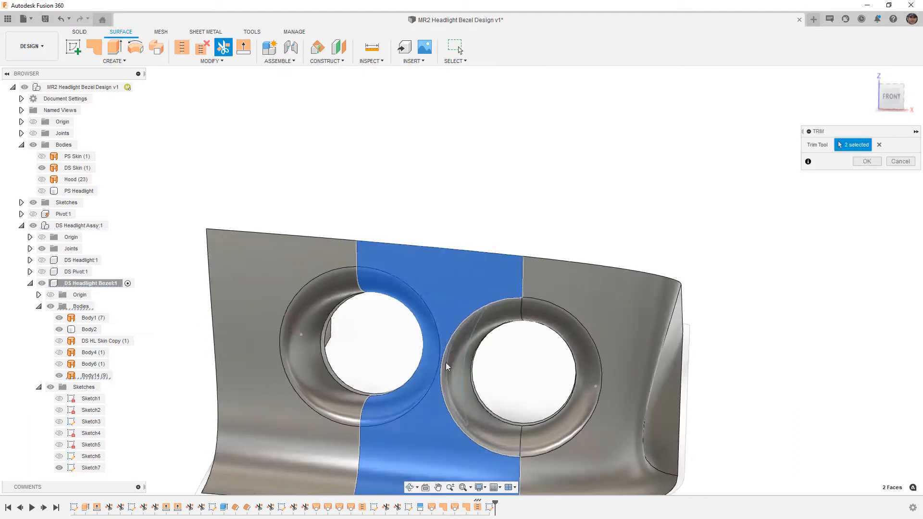
pyautogui.click(879, 144)
pyautogui.click(481, 313)
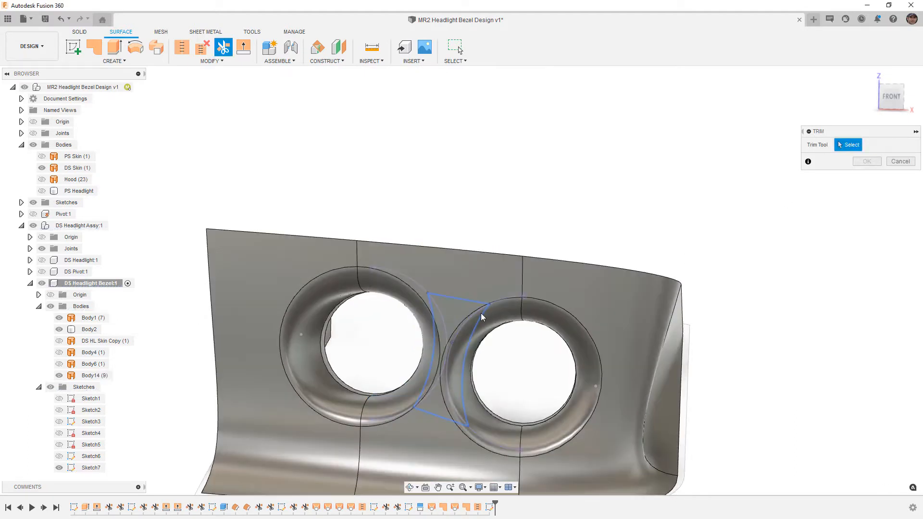
pyautogui.click(455, 315)
pyautogui.keyDown('shift'); pyautogui.moveTo(547, 319); pyautogui.dragTo(584, 292, button='middle'); pyautogui.keyUp('shift')
pyautogui.click(879, 145)
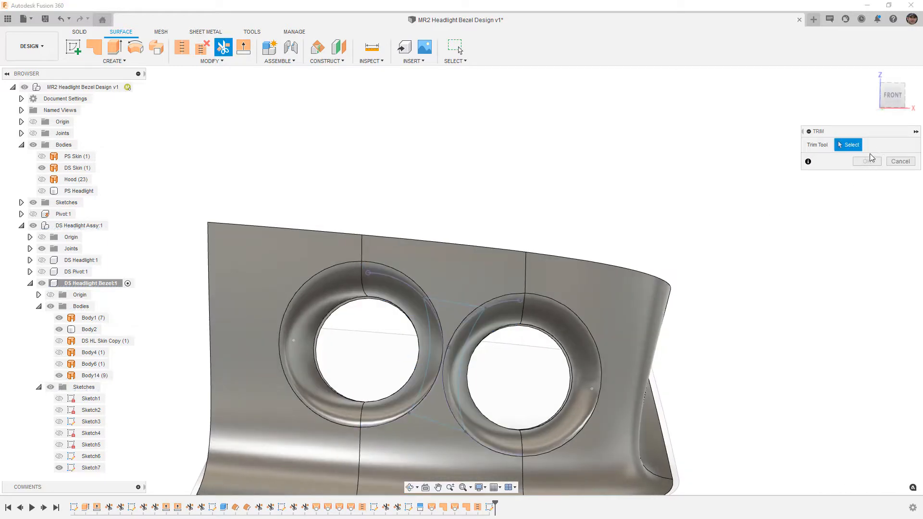
pyautogui.click(475, 310)
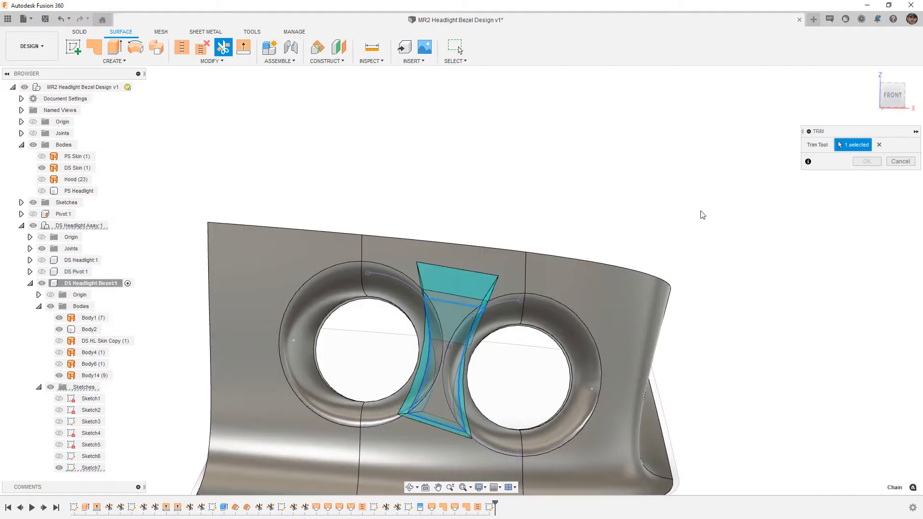
pyautogui.click(892, 100)
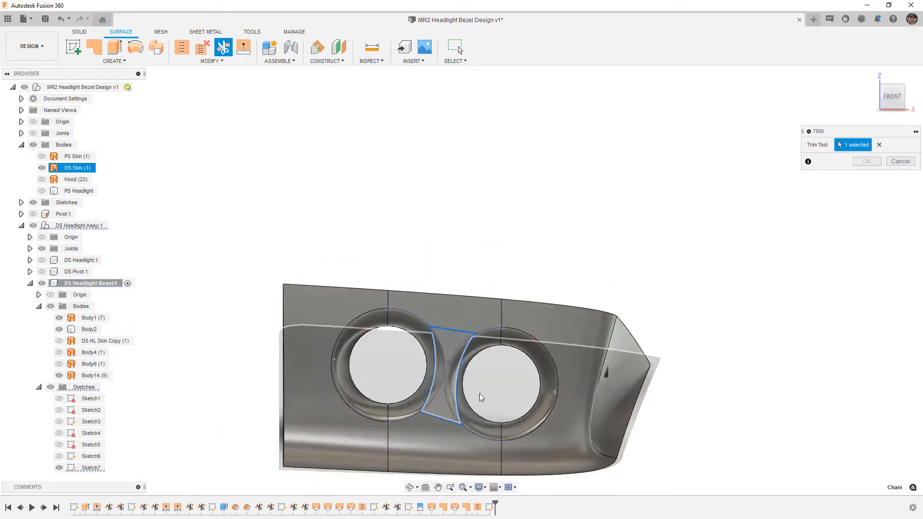
pyautogui.click(449, 400)
pyautogui.keyDown('shift'); pyautogui.moveTo(473, 375); pyautogui.dragTo(523, 196, button='middle'); pyautogui.keyUp('shift')
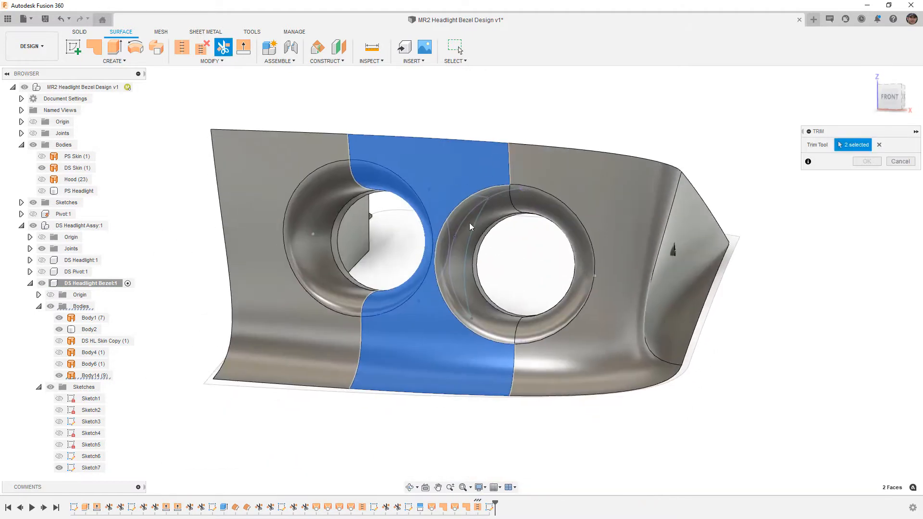
pyautogui.click(909, 162)
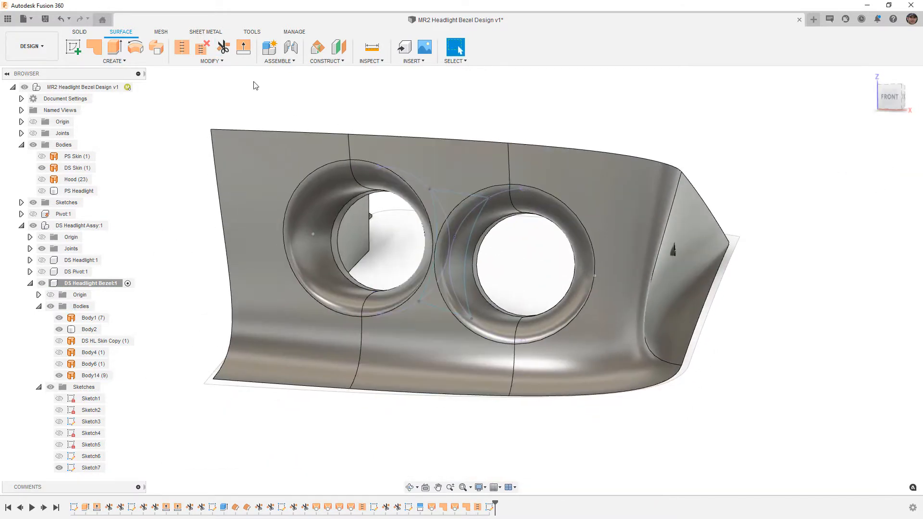
# Split the bezel's middle face and both openings' adjoining inner faces with the hourglass sketch profile, extending the splitting tool.
pyautogui.click(219, 63)
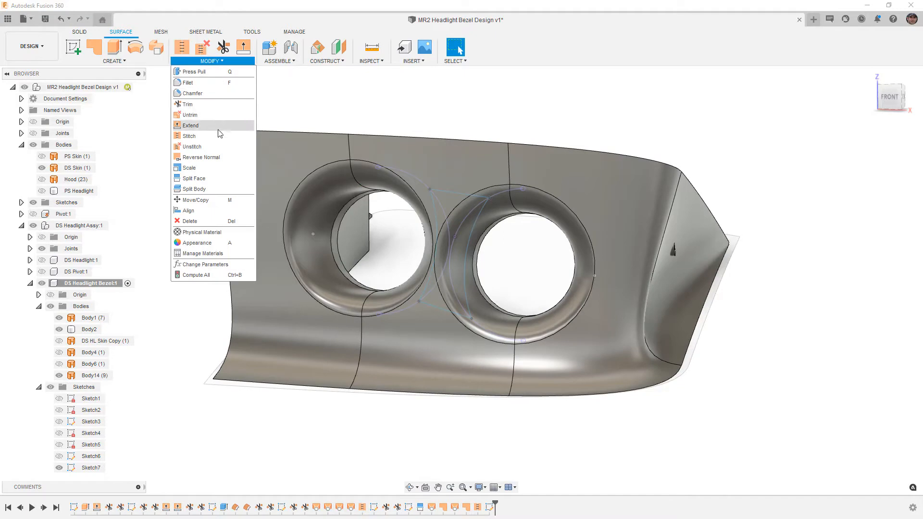
pyautogui.click(210, 179)
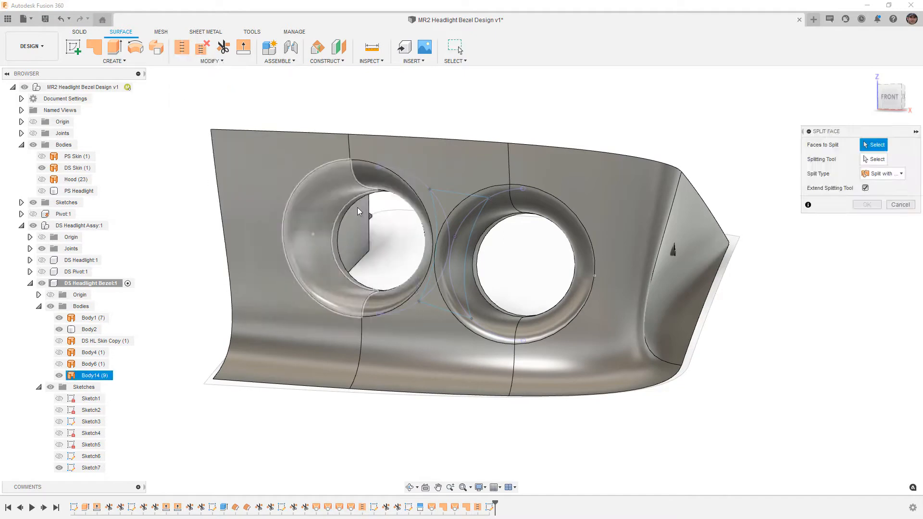
pyautogui.click(469, 226)
pyautogui.click(460, 181)
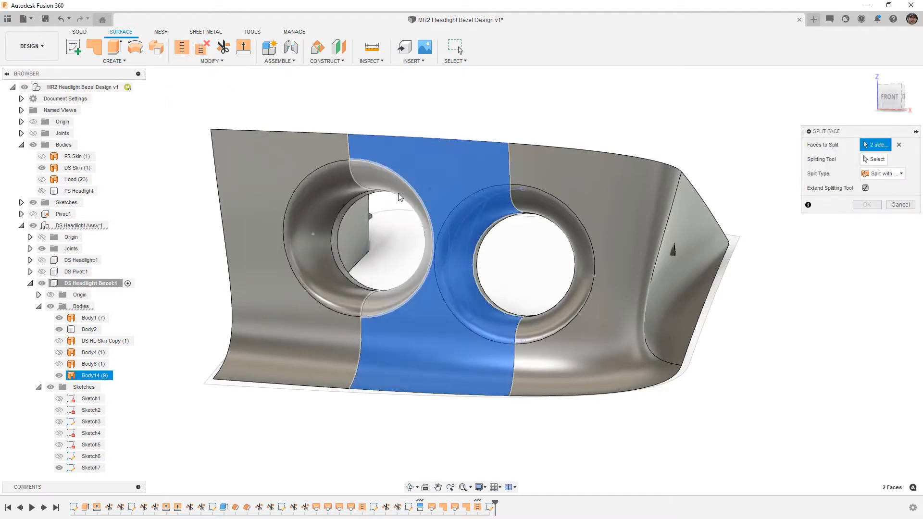
pyautogui.click(874, 160)
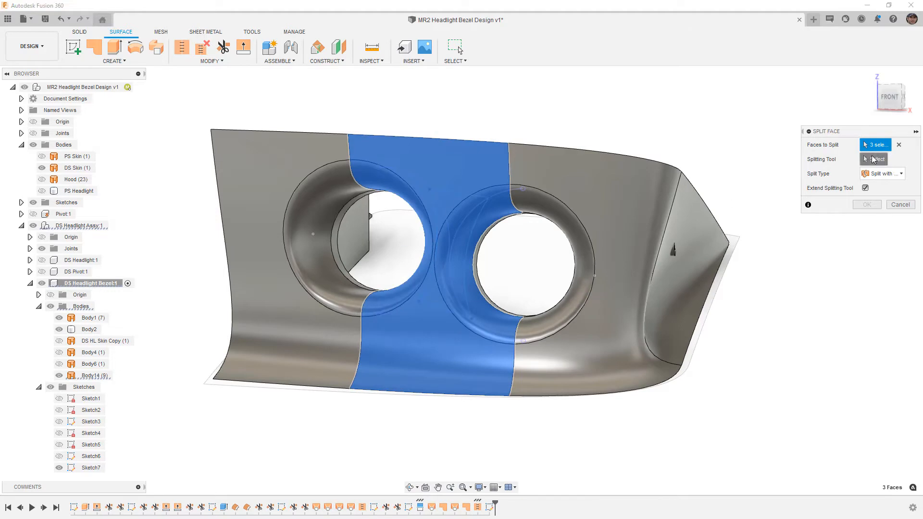
pyautogui.click(481, 219)
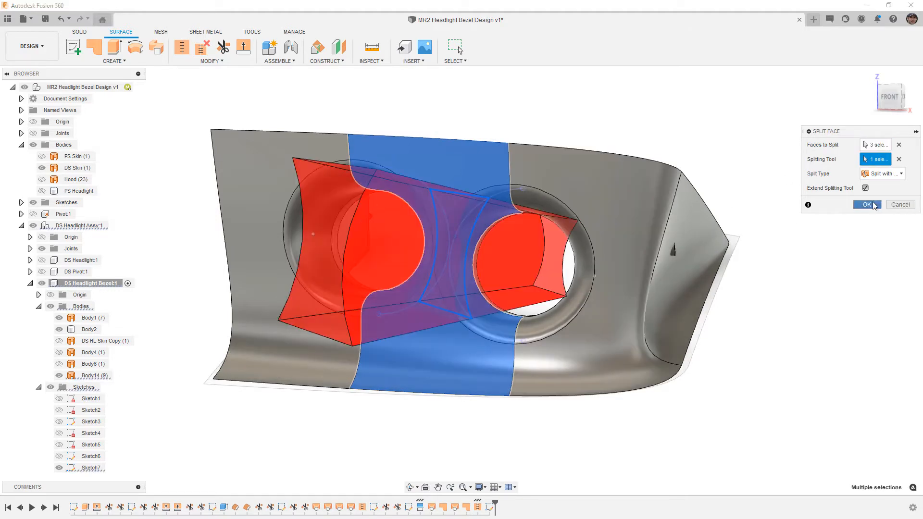
pyautogui.click(867, 205)
# Delete the three split-off faces inside the hourglass outline between the two openings.
pyautogui.click(498, 265)
pyautogui.keyDown('ctrl'); pyautogui.click(494, 217); pyautogui.keyUp('ctrl')
pyautogui.keyDown('ctrl'); pyautogui.click(483, 233); pyautogui.keyUp('ctrl')
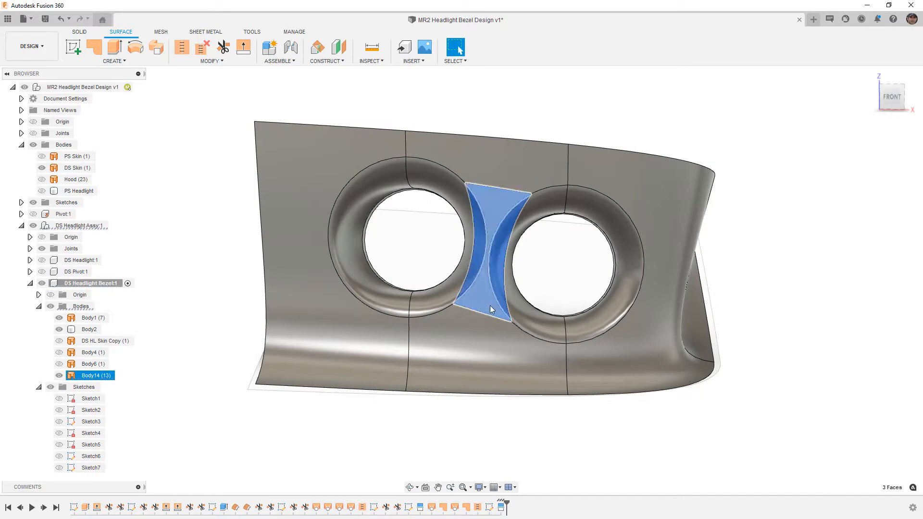
pyautogui.press('Delete')
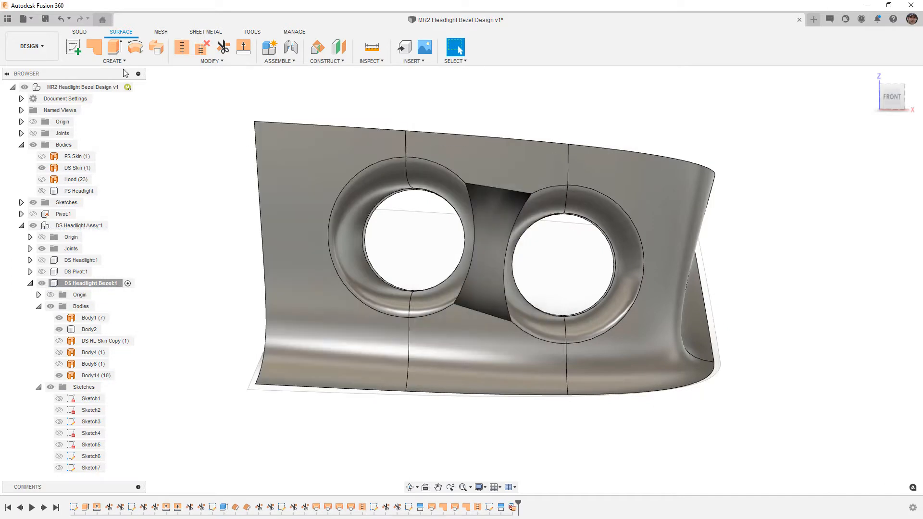
# Set up a patch over the hourglass gap between the openings and group its boundary edges into one chain.
pyautogui.click(94, 47)
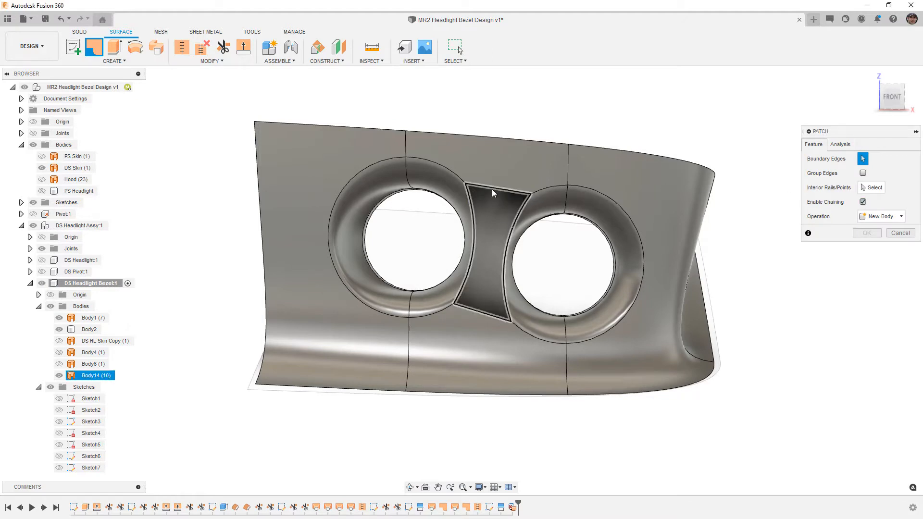
pyautogui.click(495, 192)
pyautogui.keyDown('shift'); pyautogui.moveTo(496, 195); pyautogui.dragTo(593, 250, button='middle'); pyautogui.keyUp('shift')
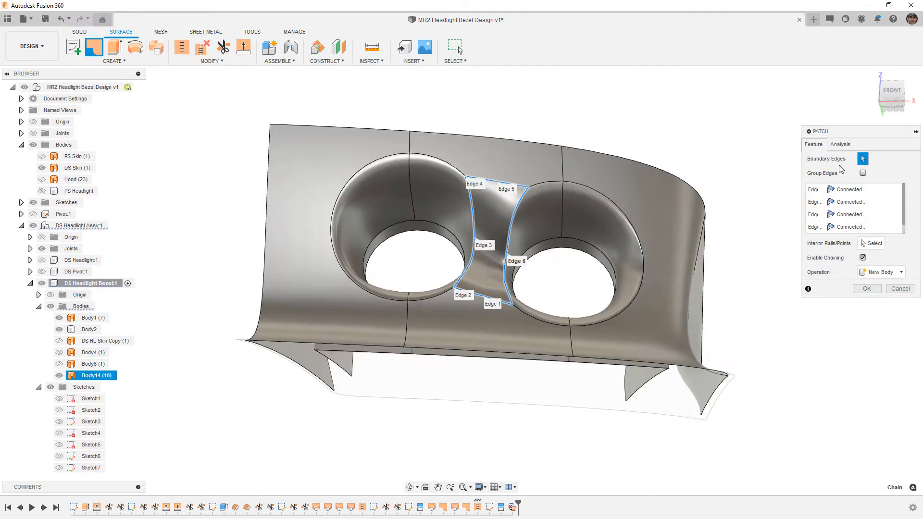
pyautogui.click(863, 173)
# Make the patch's boundary chain Tangent (G1) and create the patch as a new body.
pyautogui.click(851, 189)
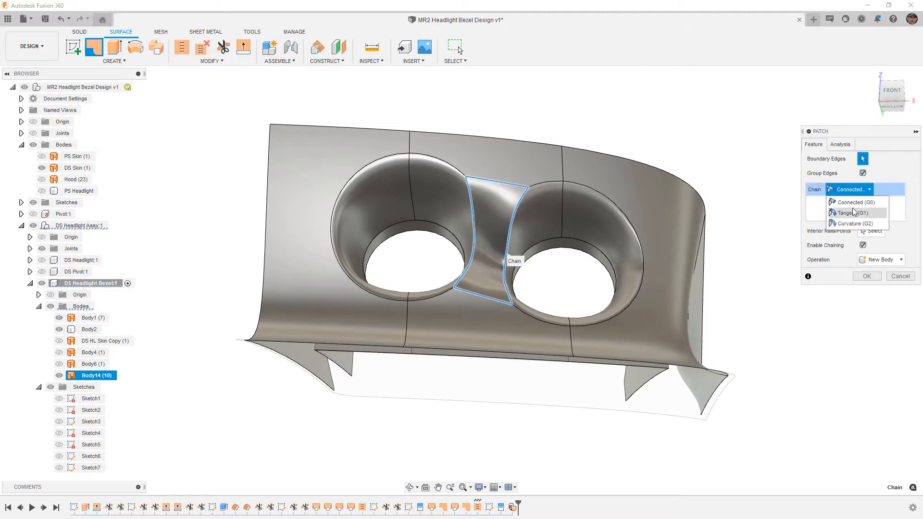
pyautogui.moveTo(524, 242)
pyautogui.keyDown('shift'); pyautogui.mouseDown(button='middle')
pyautogui.moveTo(501, 242)
pyautogui.moveTo(532, 255)
pyautogui.mouseUp(button='middle'); pyautogui.keyUp('shift')
pyautogui.scroll(3, 531, 254)
pyautogui.click(852, 189)
pyautogui.click(851, 212)
pyautogui.keyDown('shift'); pyautogui.moveTo(529, 240); pyautogui.dragTo(516, 277, button='middle'); pyautogui.keyUp('shift')
pyautogui.click(866, 276)
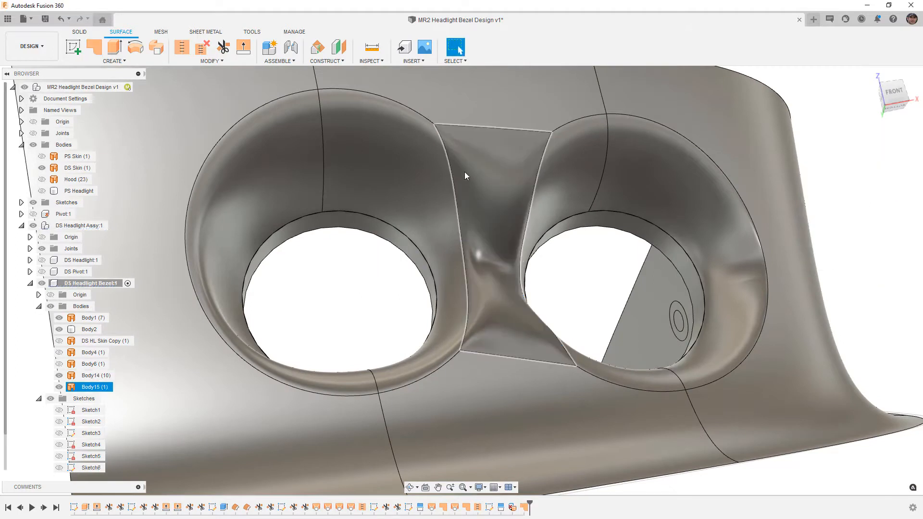
pyautogui.scroll(-4, 490, 222)
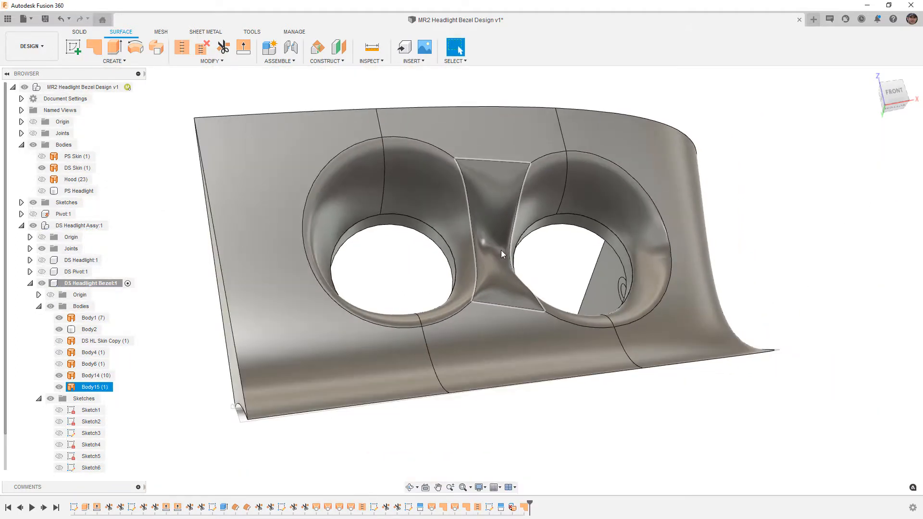
pyautogui.keyDown('shift'); pyautogui.moveTo(496, 275); pyautogui.dragTo(489, 245, button='middle'); pyautogui.keyUp('shift')
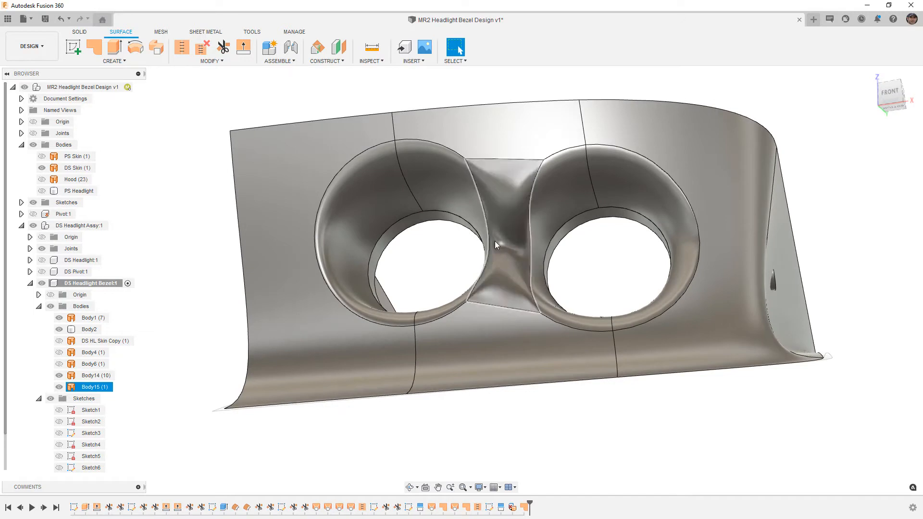
# Stitch the bezel surface and the hourglass patch between its openings into one new body with a 0.10 mm tolerance.
pyautogui.click(888, 91)
pyautogui.click(644, 310)
pyautogui.scroll(4, 540, 292)
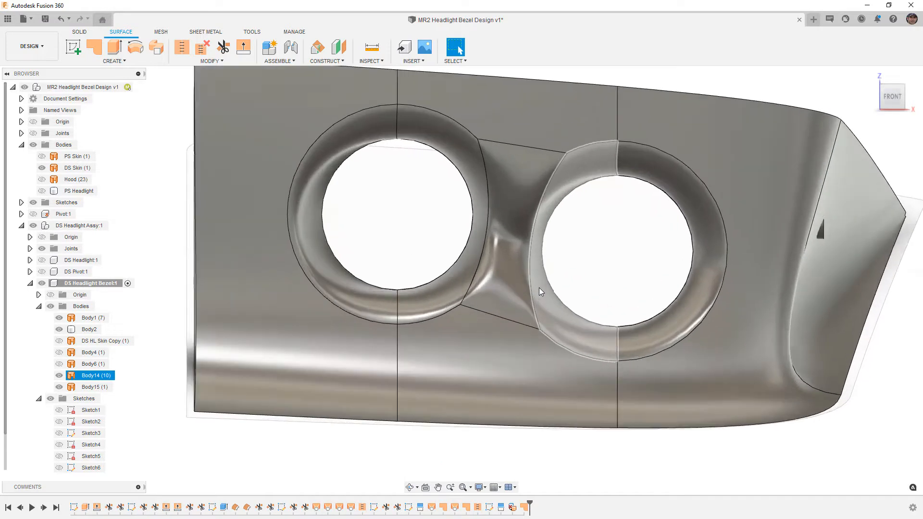
pyautogui.click(497, 296)
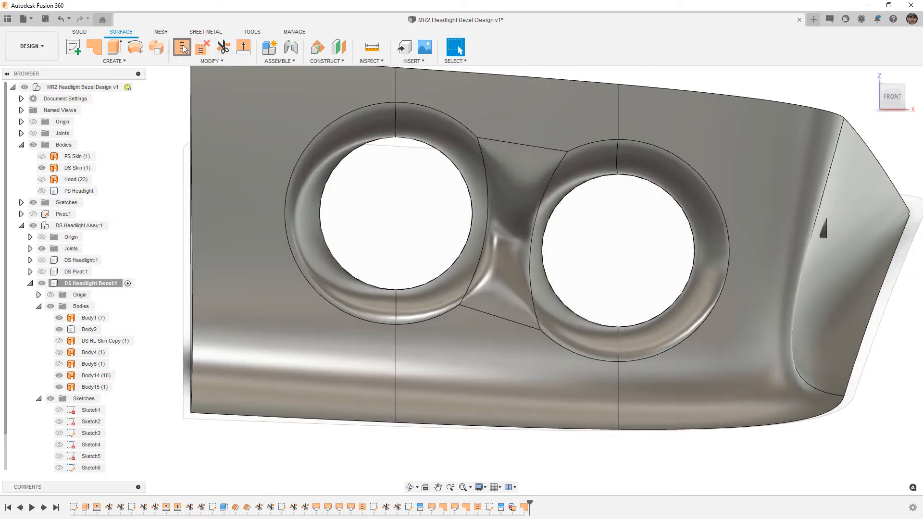
pyautogui.click(183, 46)
pyautogui.click(500, 195)
pyautogui.scroll(-4, 495, 176)
pyautogui.keyDown('shift'); pyautogui.moveTo(558, 210); pyautogui.dragTo(481, 270, button='middle'); pyautogui.keyUp('shift')
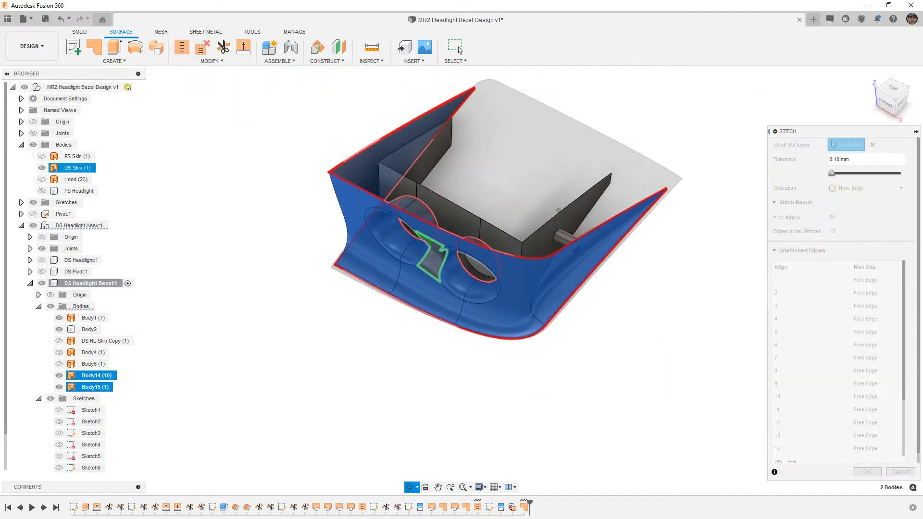
pyautogui.click(867, 472)
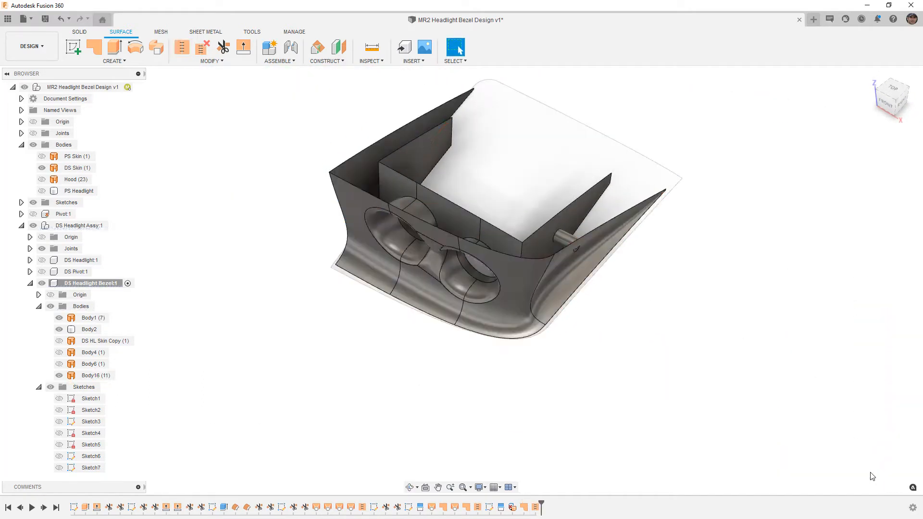
# Offset the cylindrical boss's ring-shaped end face by 0 mm as a new surface body, and hide the solid boss body.
pyautogui.click(586, 245)
pyautogui.scroll(6, 580, 250)
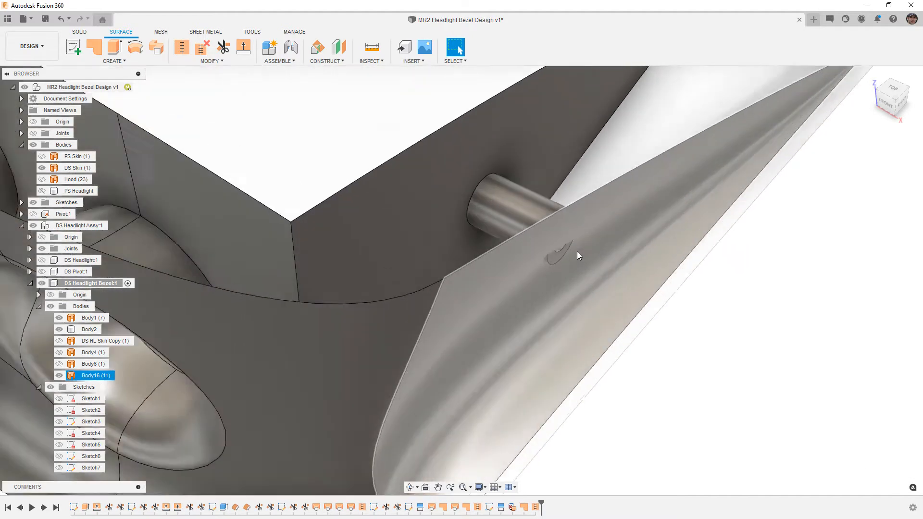
pyautogui.click(555, 256)
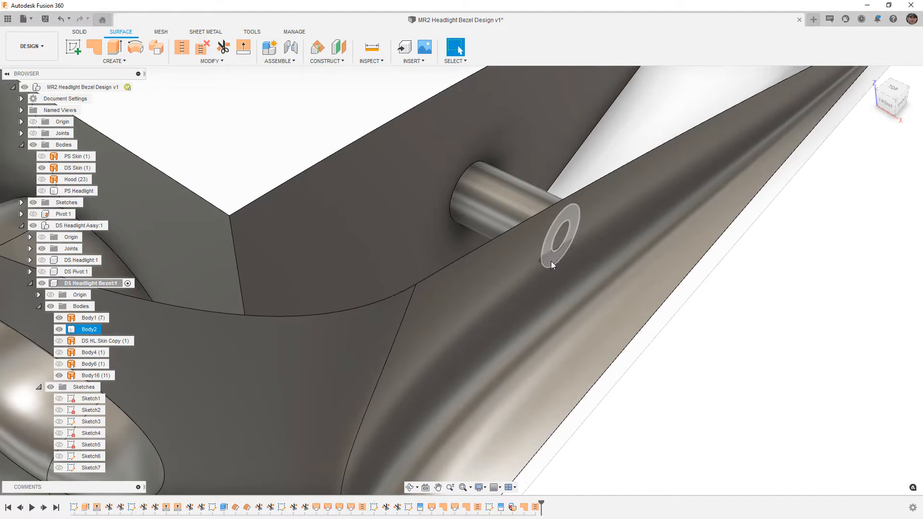
pyautogui.press('Escape')
pyautogui.click(135, 61)
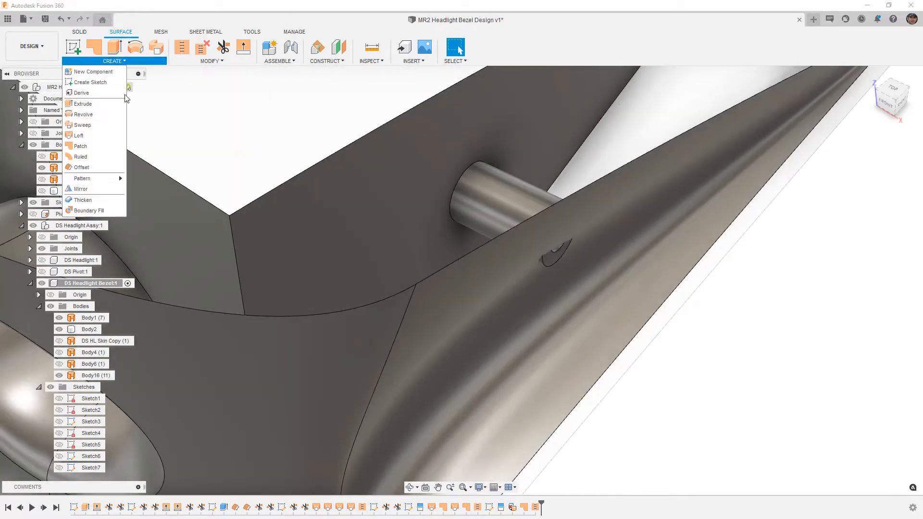
pyautogui.click(81, 167)
pyautogui.scroll(3, 556, 260)
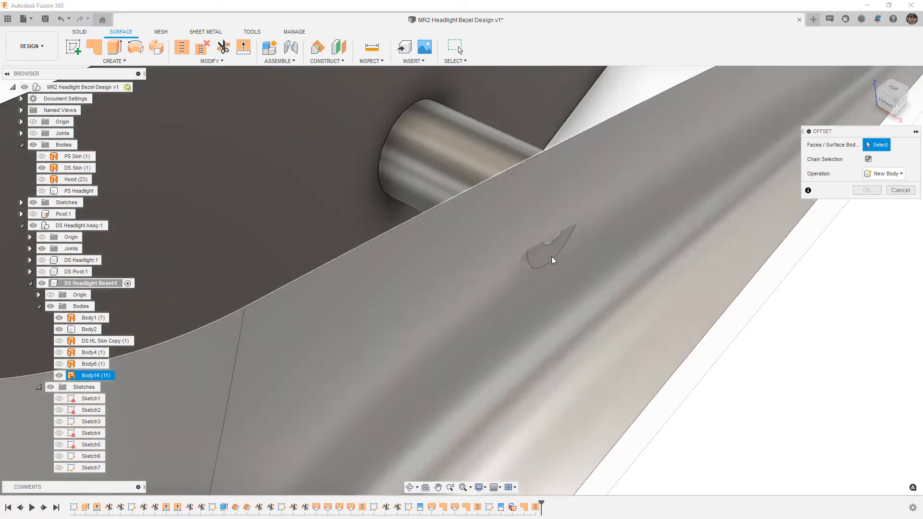
pyautogui.click(549, 253)
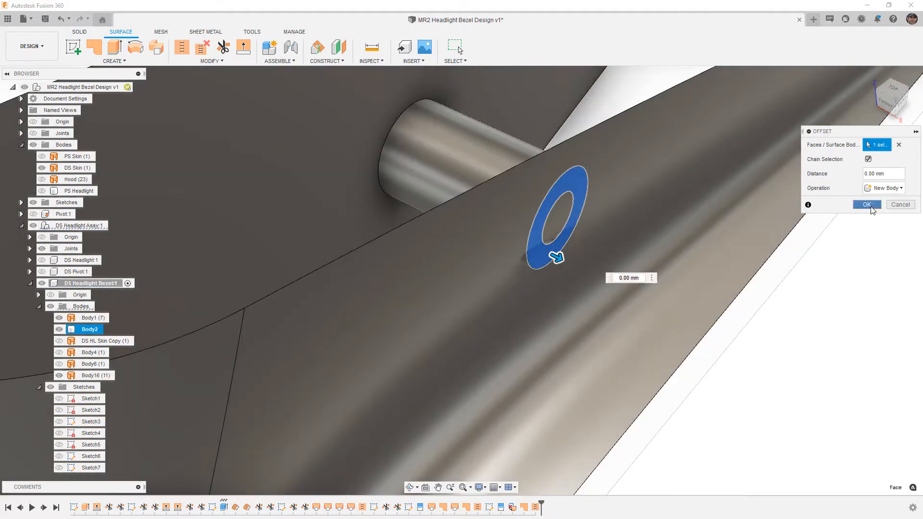
pyautogui.click(868, 205)
pyautogui.scroll(-4, 529, 247)
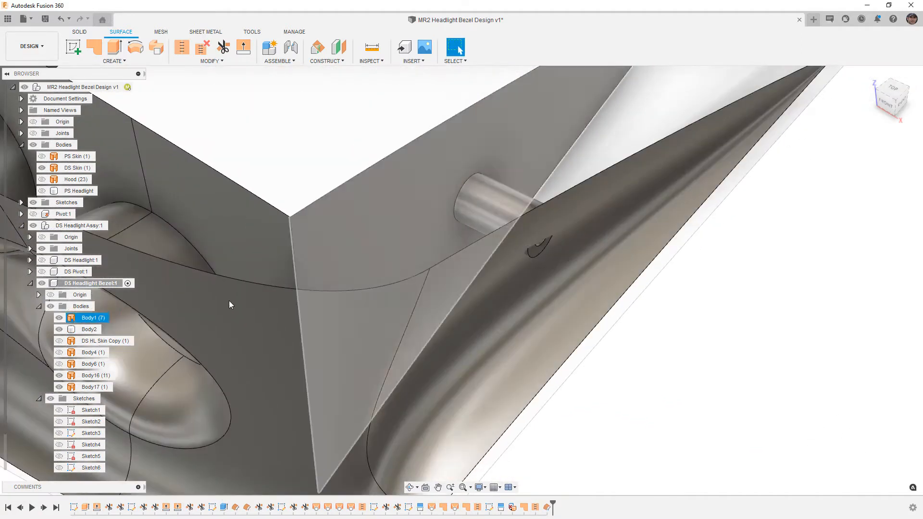
pyautogui.click(538, 257)
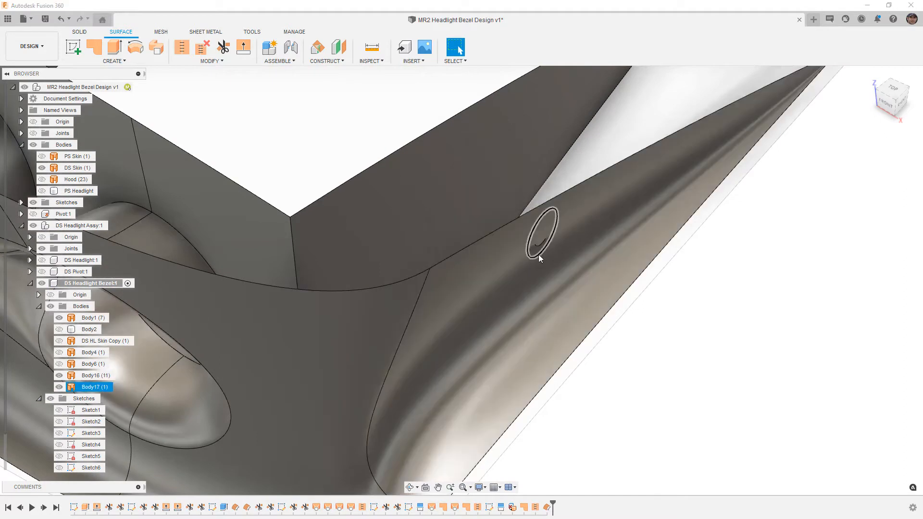
pyautogui.click(538, 252)
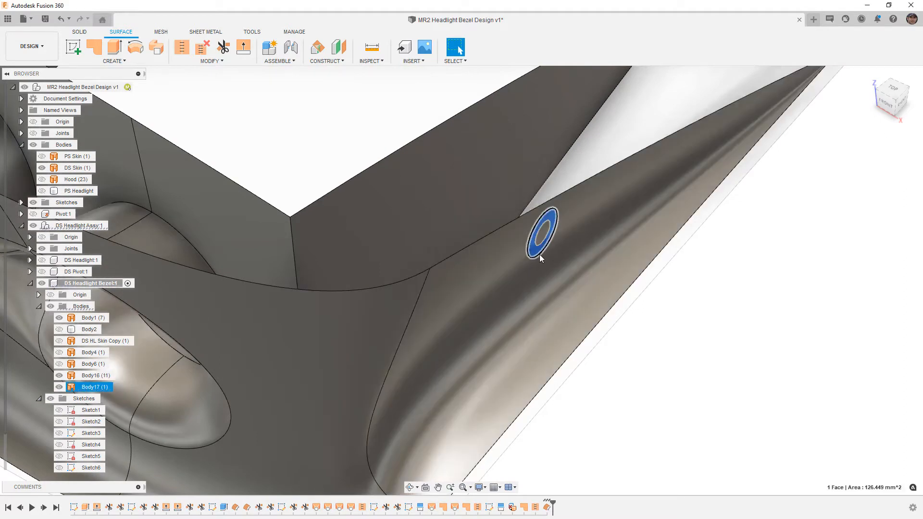
pyautogui.click(701, 301)
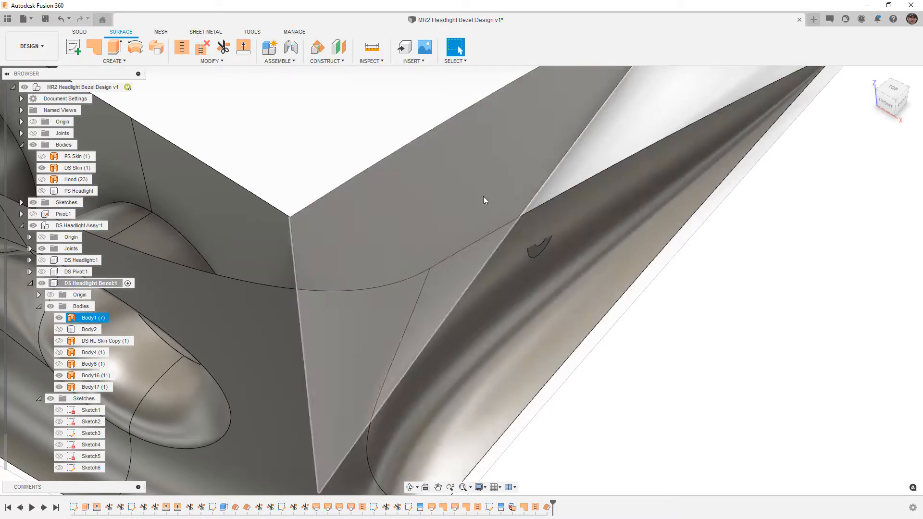
# Split the copied ring face where it crosses the bezel's side face, without extending the splitting tool.
pyautogui.keyDown('shift'); pyautogui.moveTo(270, 88); pyautogui.dragTo(539, 246, button='middle'); pyautogui.keyUp('shift')
pyautogui.click(537, 227)
pyautogui.scroll(3, 535, 229)
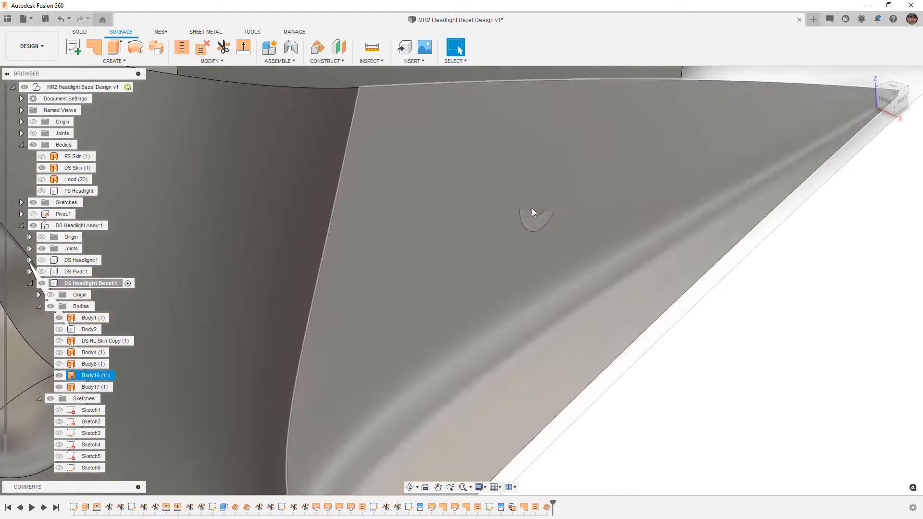
pyautogui.scroll(2, 540, 213)
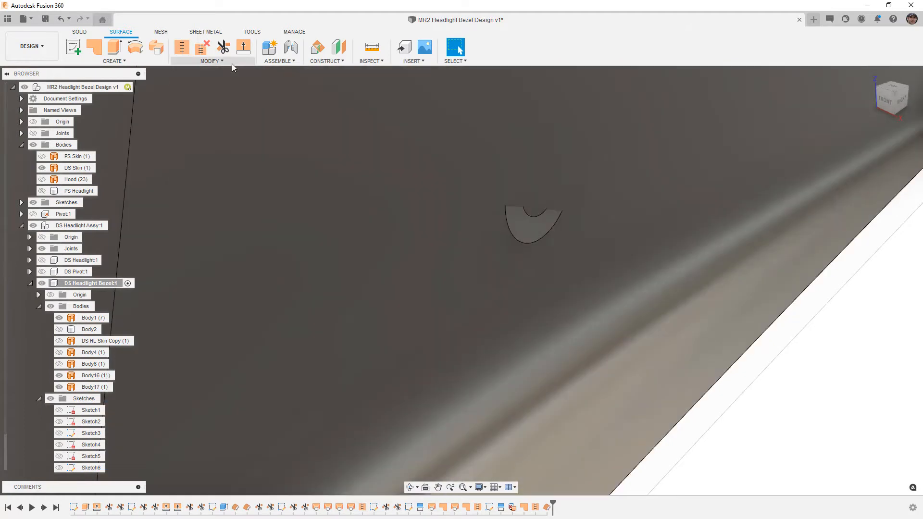
pyautogui.click(231, 63)
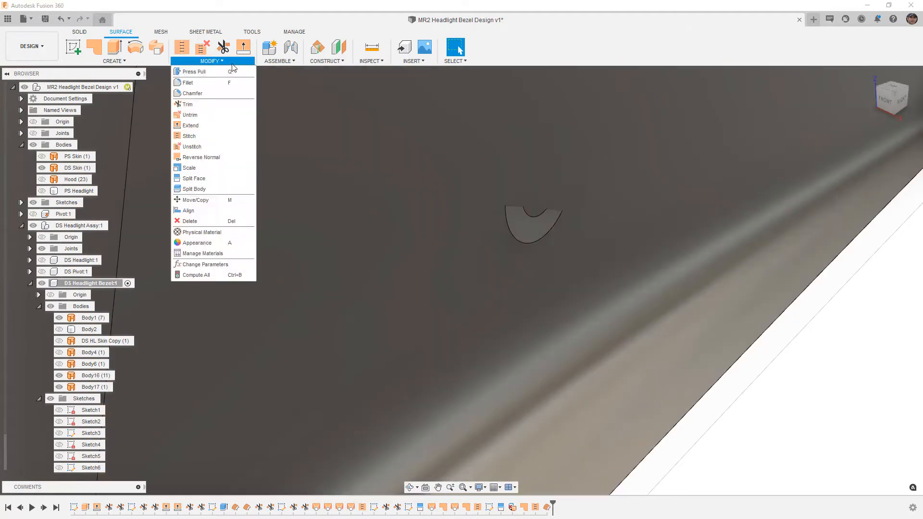
pyautogui.click(213, 178)
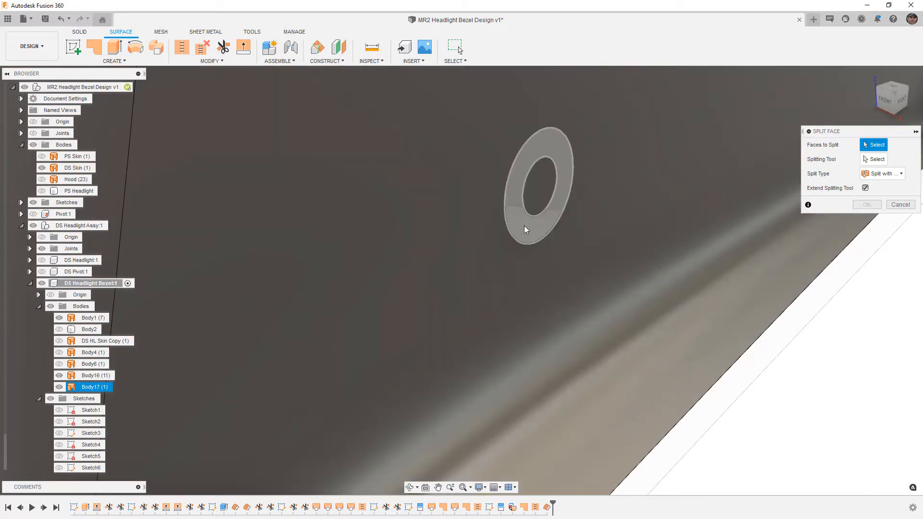
pyautogui.click(524, 226)
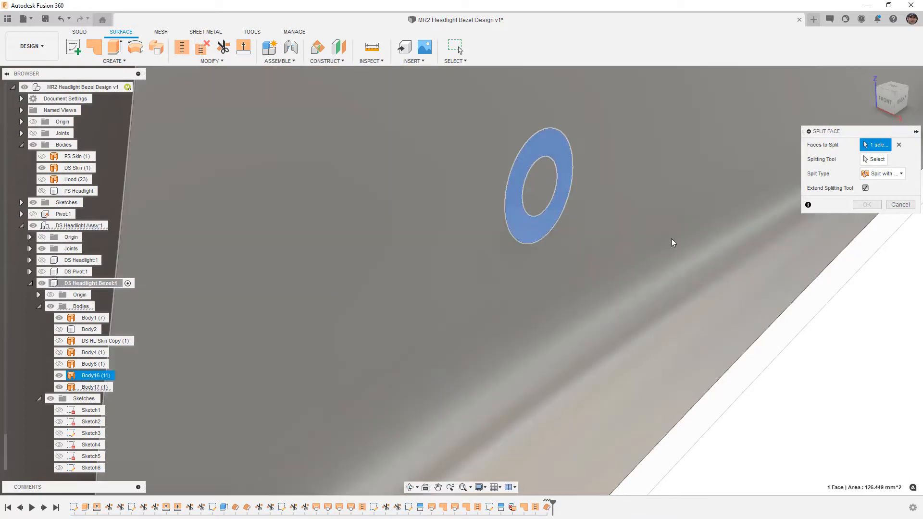
pyautogui.click(874, 162)
pyautogui.click(640, 229)
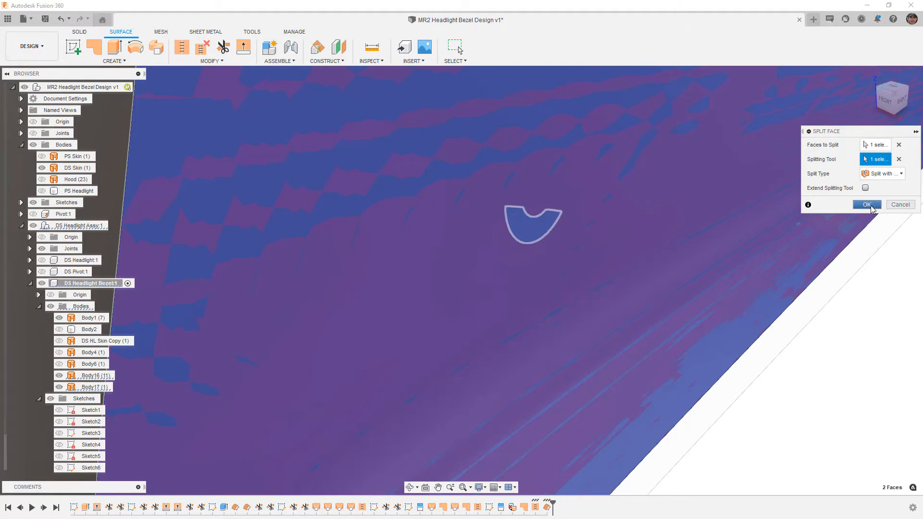
pyautogui.click(868, 204)
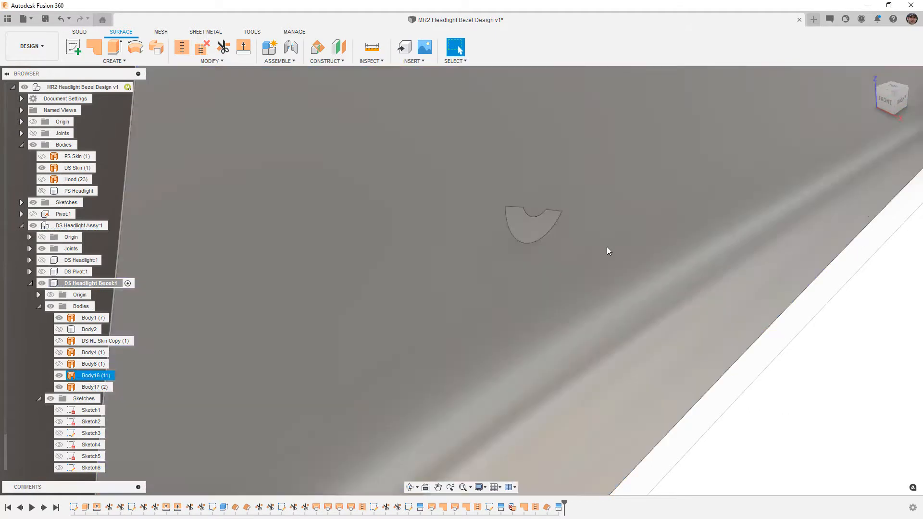
pyautogui.click(544, 231)
pyautogui.scroll(-3, 779, 298)
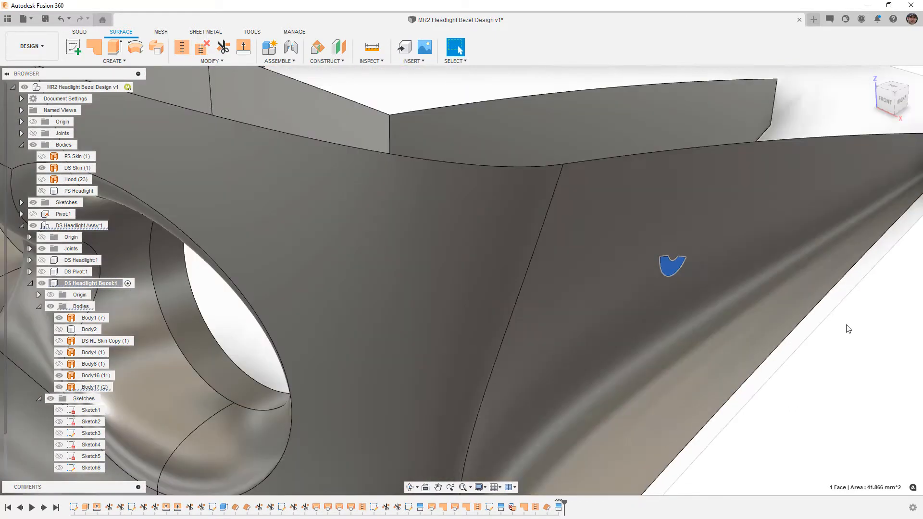
pyautogui.click(849, 343)
# Extend the outer edge of the ring's protruding lower part perpendicularly by -4.00 mm, with tangent chaining off.
pyautogui.keyDown('shift'); pyautogui.moveTo(698, 310); pyautogui.dragTo(726, 293, button='middle'); pyautogui.keyUp('shift')
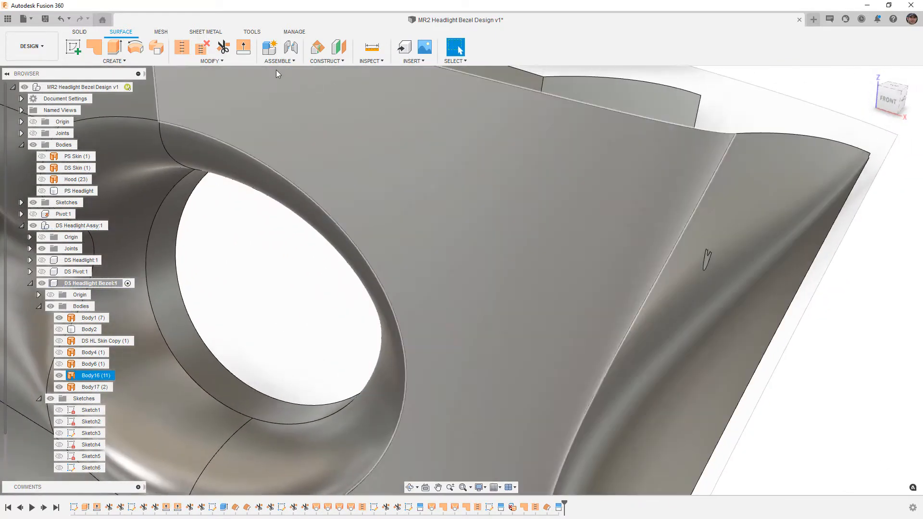
pyautogui.click(245, 49)
pyautogui.click(702, 270)
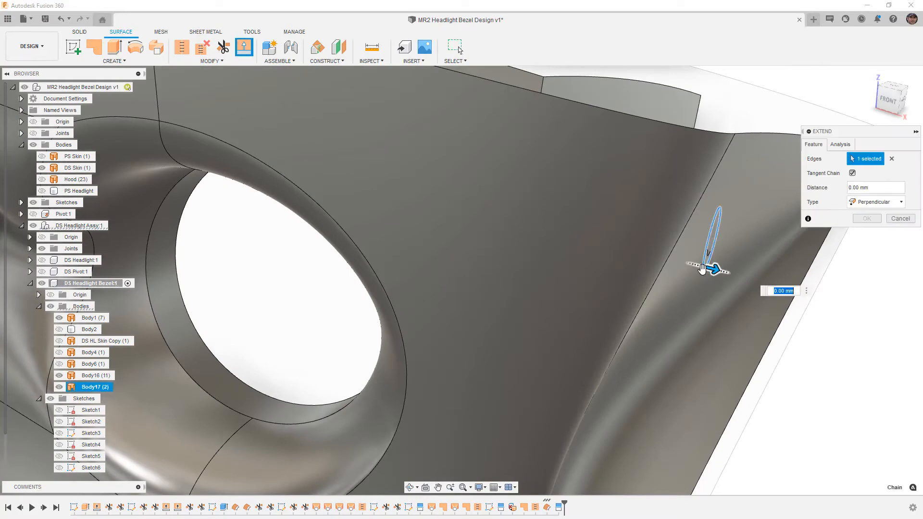
pyautogui.scroll(3, 702, 270)
pyautogui.click(853, 173)
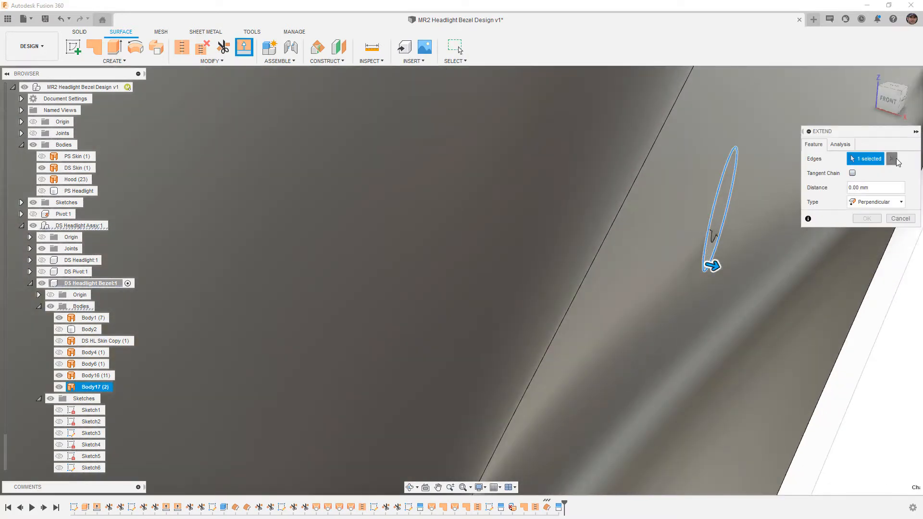
pyautogui.moveTo(718, 268); pyautogui.dragTo(695, 269)
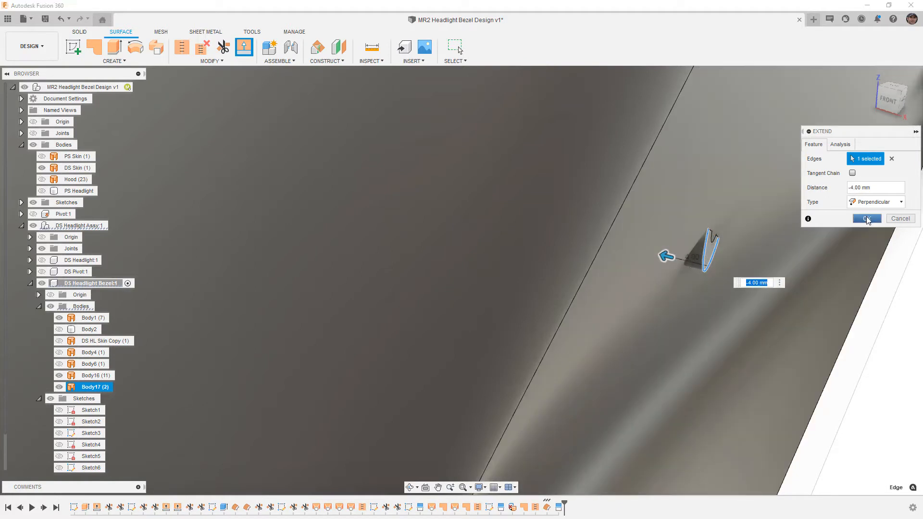
pyautogui.click(868, 219)
# Extend the outer edge of the ring's upper part perpendicularly by 9.00 mm so it passes through the bezel's side face.
pyautogui.rightClick(864, 328)
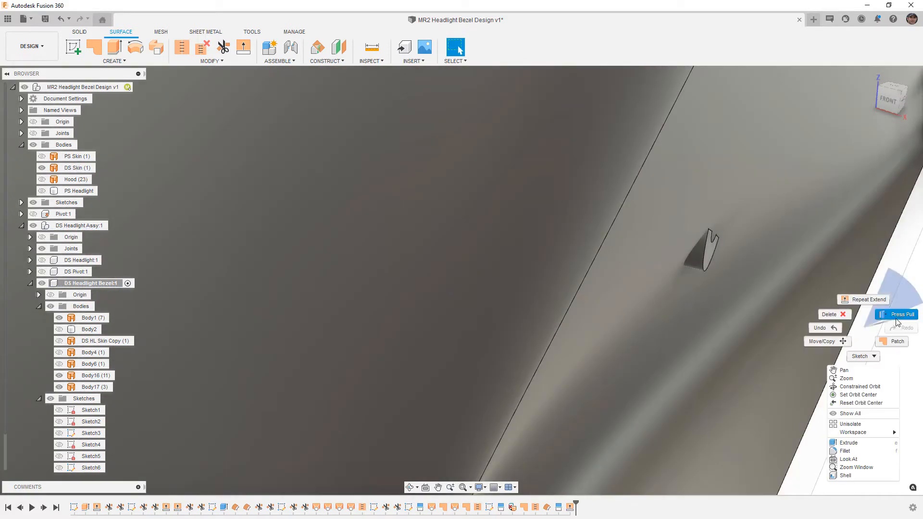
pyautogui.click(876, 301)
pyautogui.keyDown('shift'); pyautogui.moveTo(769, 241); pyautogui.dragTo(756, 276, button='middle'); pyautogui.keyUp('shift')
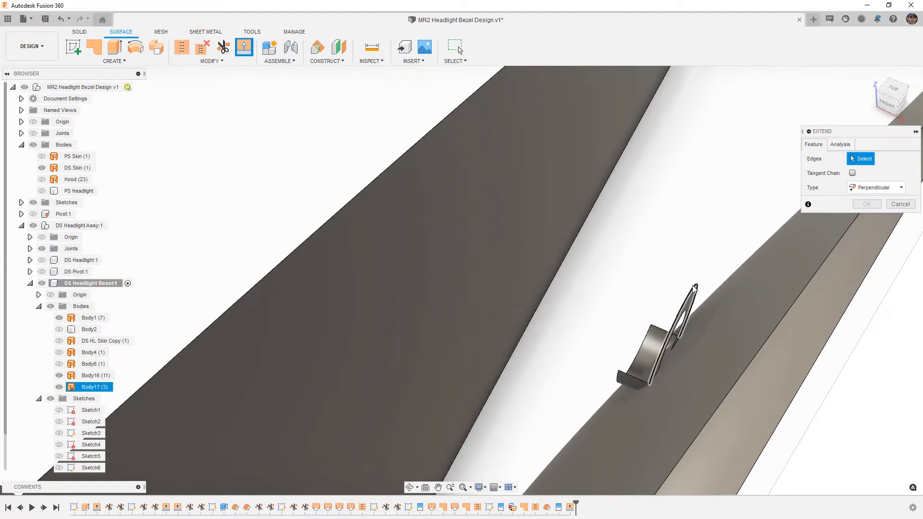
pyautogui.click(694, 289)
pyautogui.moveTo(712, 293); pyautogui.dragTo(763, 316)
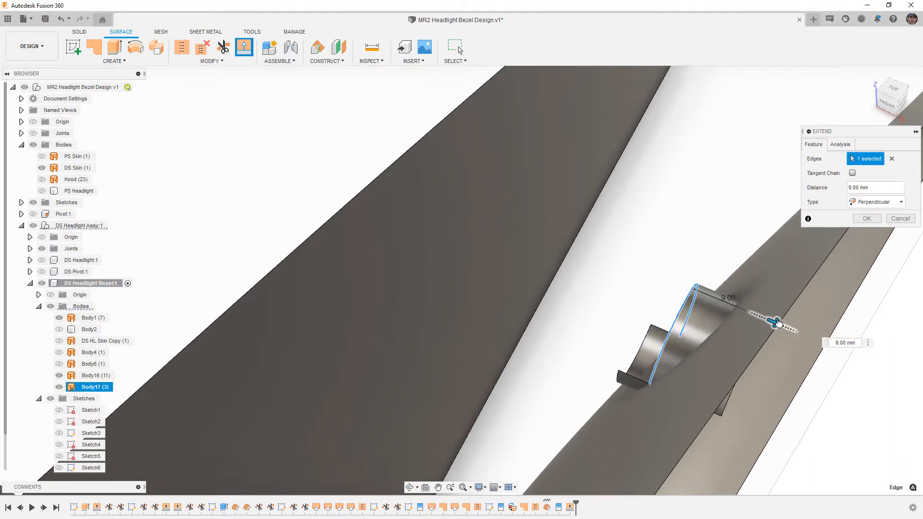
pyautogui.click(867, 219)
# Trim the bezel's side face with the extended ring surface, removing the area inside the ring's outline.
pyautogui.keyDown('shift'); pyautogui.moveTo(866, 226); pyautogui.dragTo(727, 289, button='middle'); pyautogui.keyUp('shift')
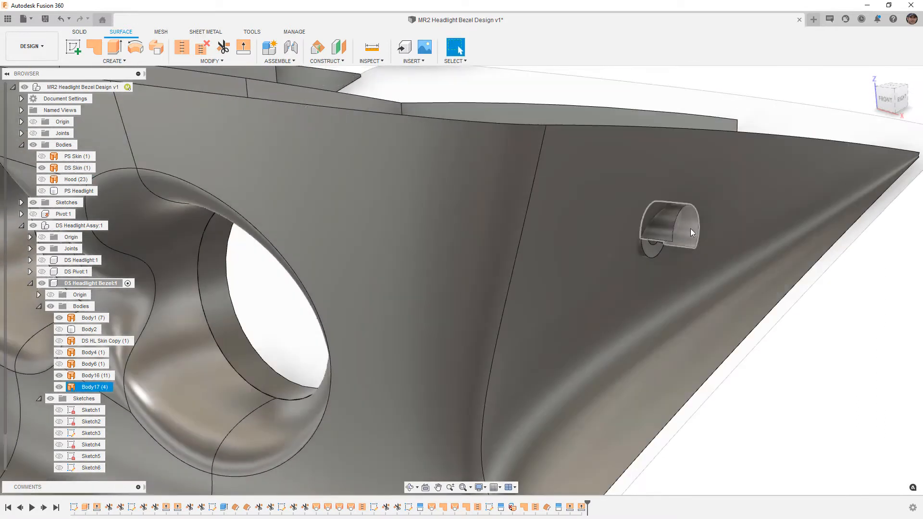
pyautogui.click(229, 61)
pyautogui.click(224, 50)
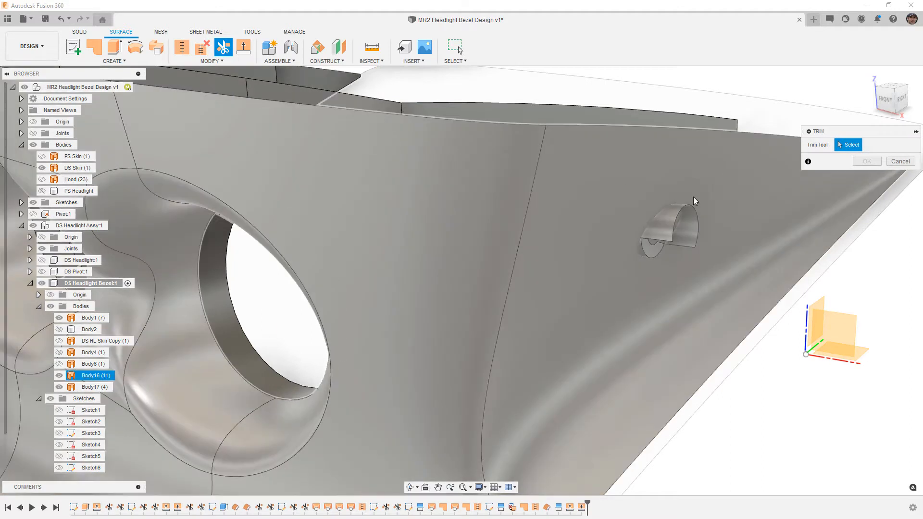
pyautogui.scroll(2, 665, 201)
pyautogui.scroll(2, 709, 217)
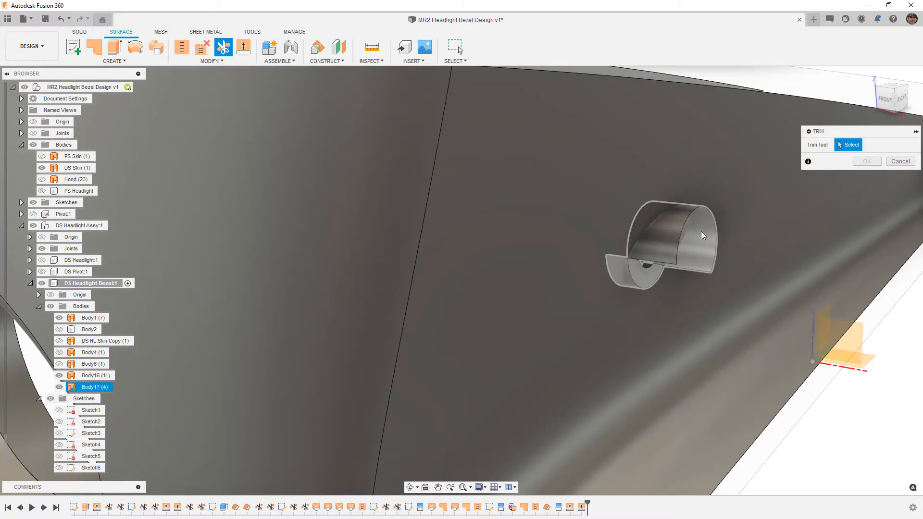
pyautogui.click(701, 229)
pyautogui.keyDown('shift'); pyautogui.moveTo(700, 229); pyautogui.dragTo(672, 223, button='middle'); pyautogui.keyUp('shift')
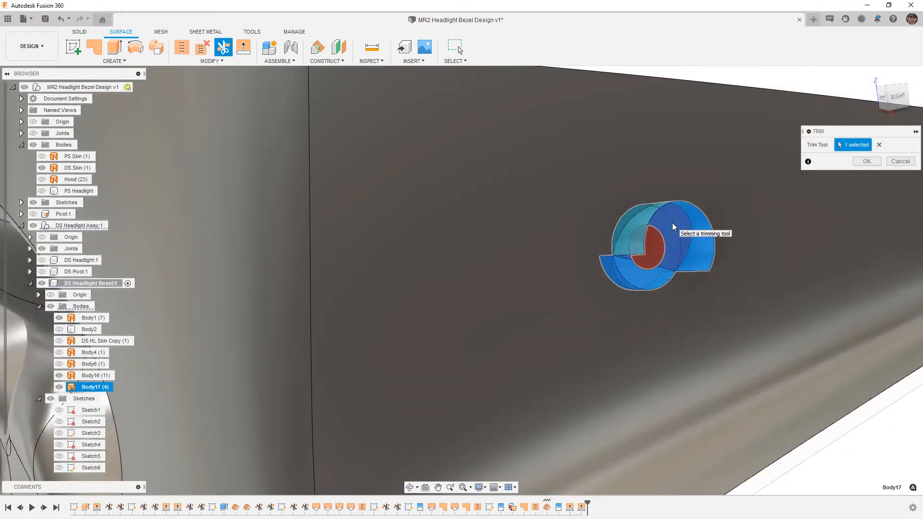
pyautogui.click(681, 249)
pyautogui.click(866, 161)
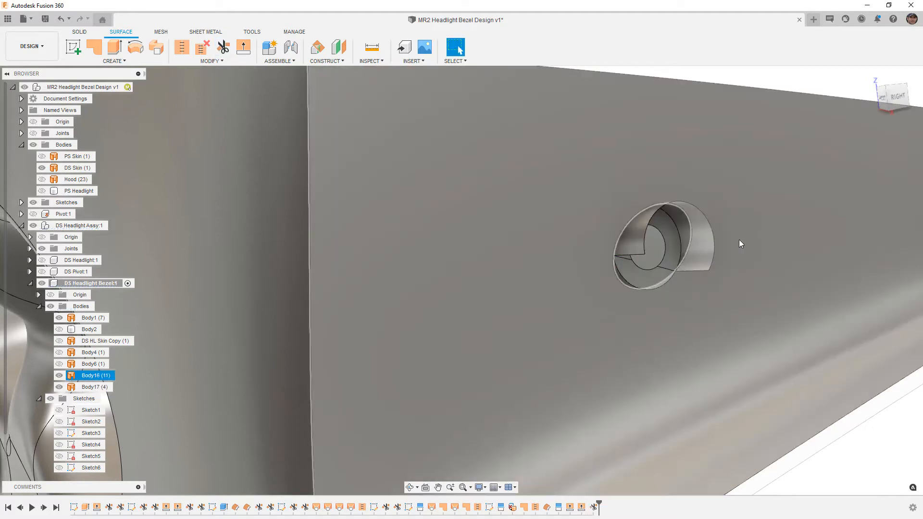
# Trim the extended ring surface using the bezel's outer surface as the tool, removing the parts that protrude past the side face.
pyautogui.scroll(-5, 761, 232)
pyautogui.rightClick(753, 139)
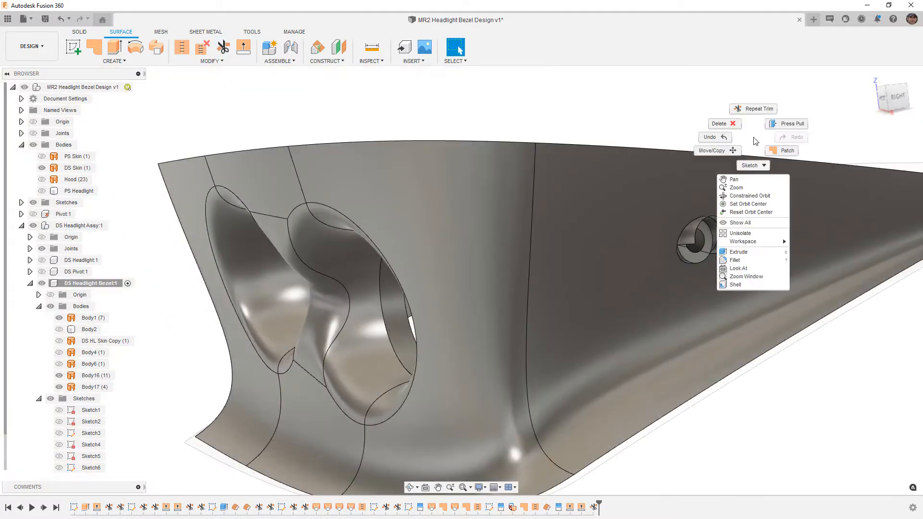
pyautogui.click(753, 109)
pyautogui.scroll(3, 724, 183)
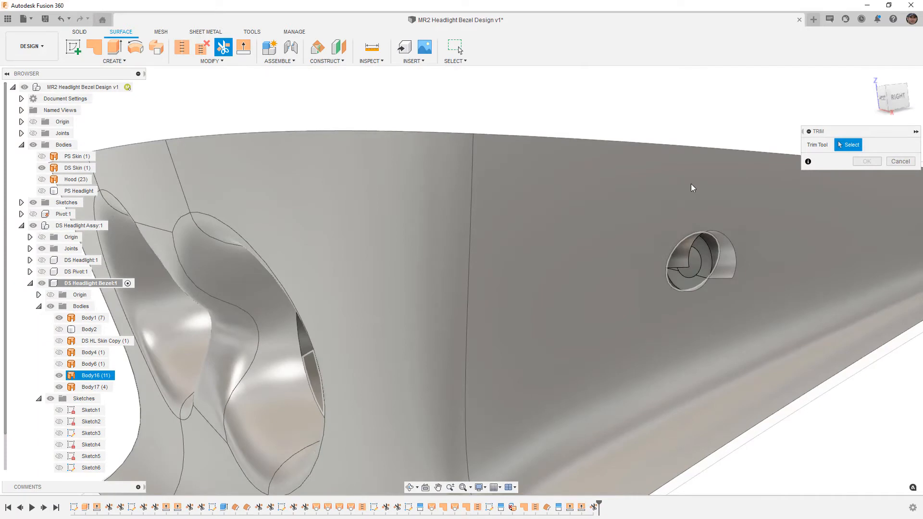
pyautogui.click(678, 202)
pyautogui.keyDown('shift'); pyautogui.moveTo(651, 230); pyautogui.dragTo(657, 244, button='middle'); pyautogui.keyUp('shift')
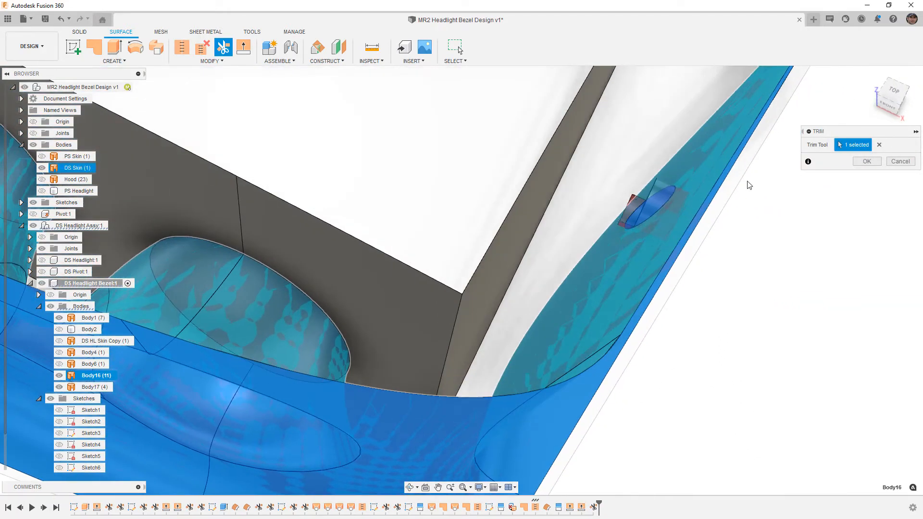
pyautogui.click(867, 161)
# Stitch the bezel surface and the trimmed ring recess into a new body with a 0.10 mm tolerance.
pyautogui.scroll(-3, 698, 197)
pyautogui.keyDown('shift'); pyautogui.moveTo(698, 241); pyautogui.dragTo(652, 194, button='middle'); pyautogui.keyUp('shift')
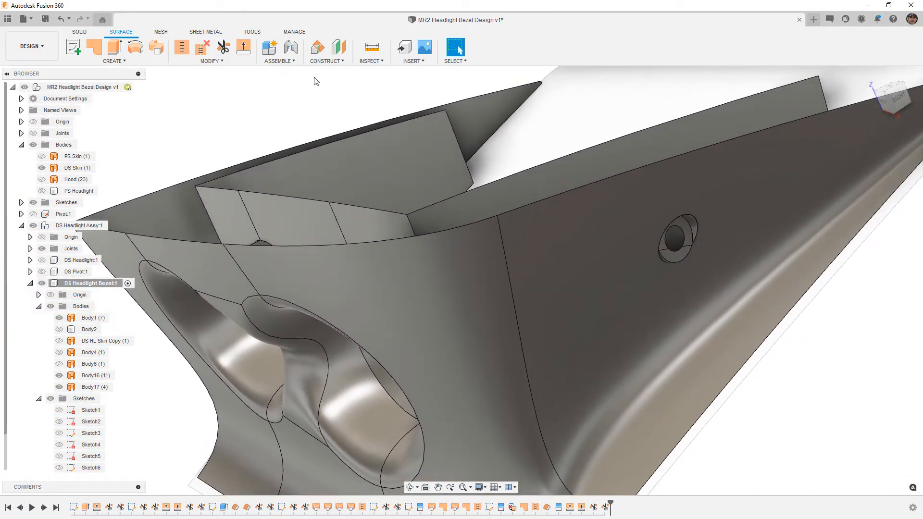
pyautogui.click(183, 47)
pyautogui.click(625, 258)
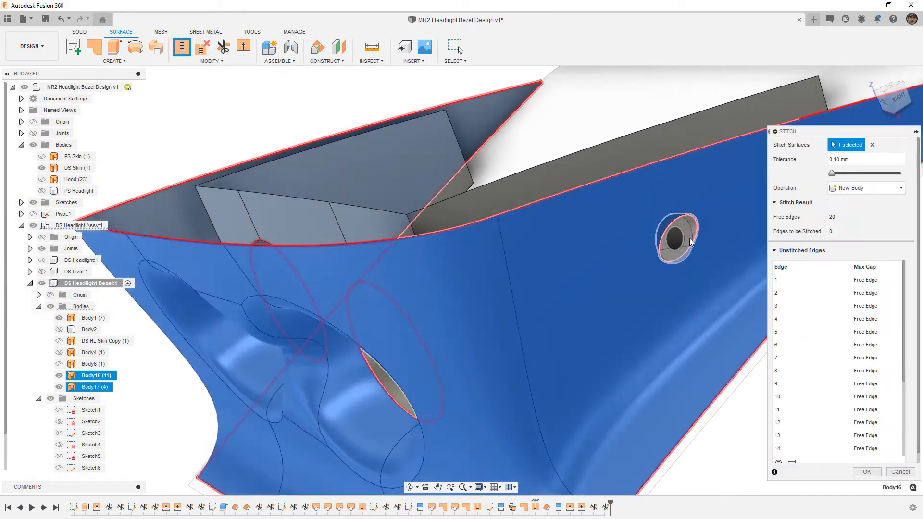
pyautogui.click(690, 241)
pyautogui.click(868, 472)
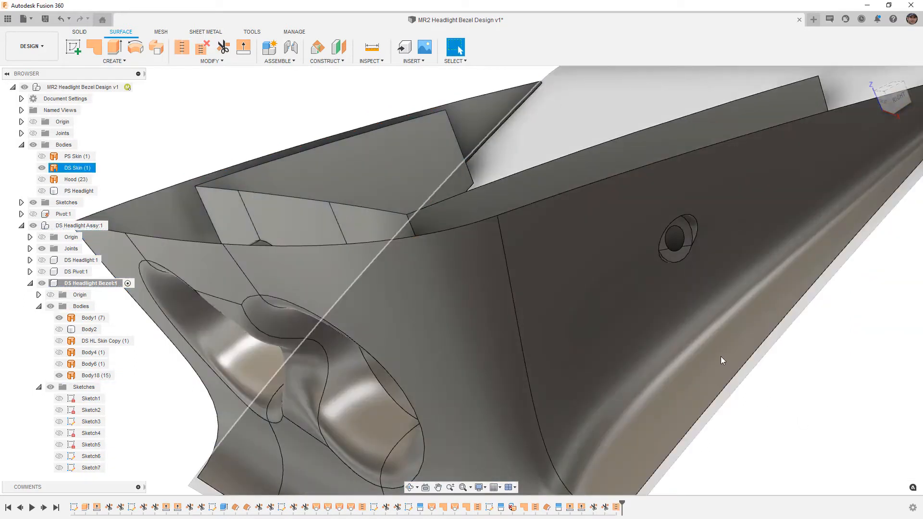
# Show Body2 briefly to compare it with the stitched bezel surface, and hide it again.
pyautogui.keyDown('shift'); pyautogui.moveTo(720, 356); pyautogui.dragTo(731, 330, button='middle'); pyautogui.keyUp('shift')
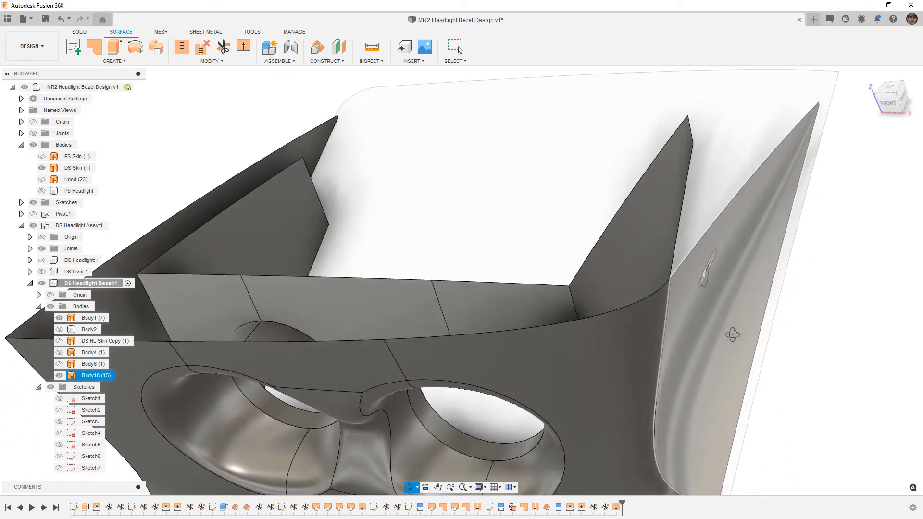
pyautogui.click(64, 331)
pyautogui.moveTo(591, 289)
pyautogui.keyDown('shift'); pyautogui.mouseDown(button='middle')
pyautogui.moveTo(615, 289)
pyautogui.moveTo(584, 285)
pyautogui.mouseUp(button='middle'); pyautogui.keyUp('shift')
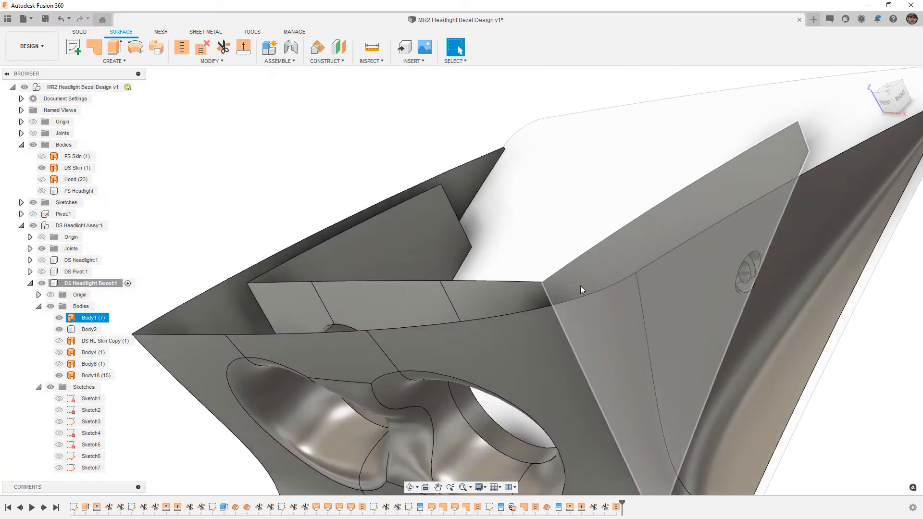
pyautogui.click(60, 332)
pyautogui.click(60, 332)
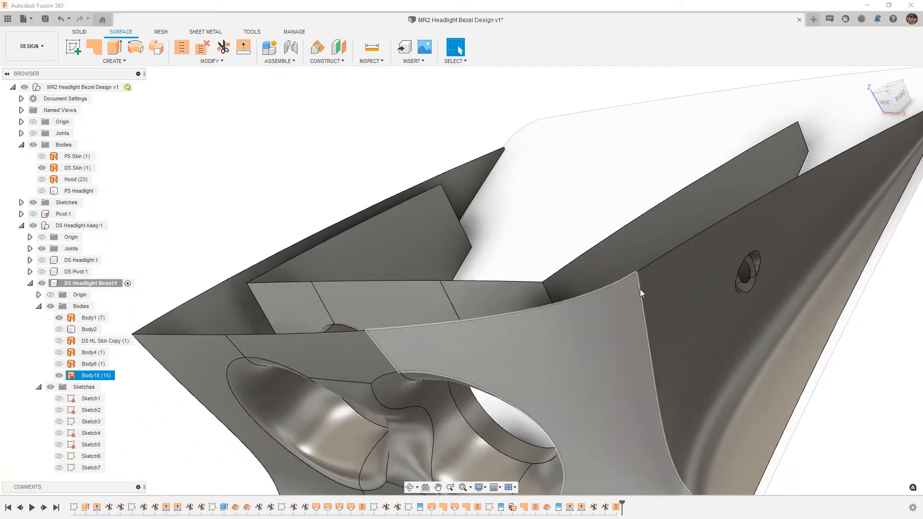
# Activate the top-level assembly and show the DS Headlight component and the Hood body around the bezel, seen from the front.
pyautogui.scroll(-5, 763, 264)
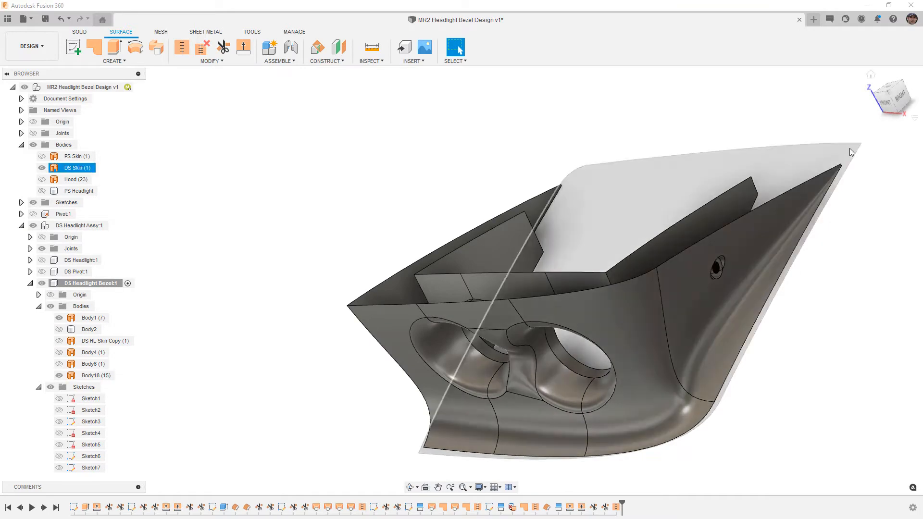
pyautogui.click(884, 102)
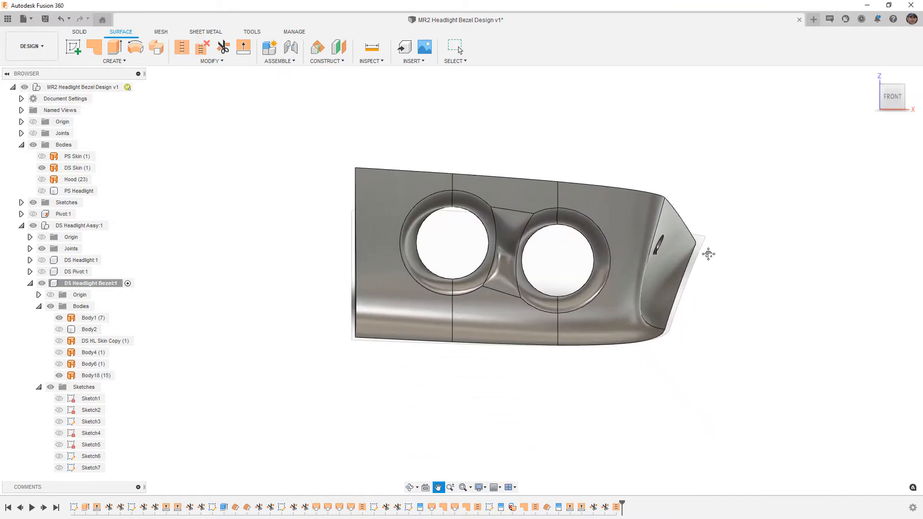
pyautogui.doubleClick(101, 89)
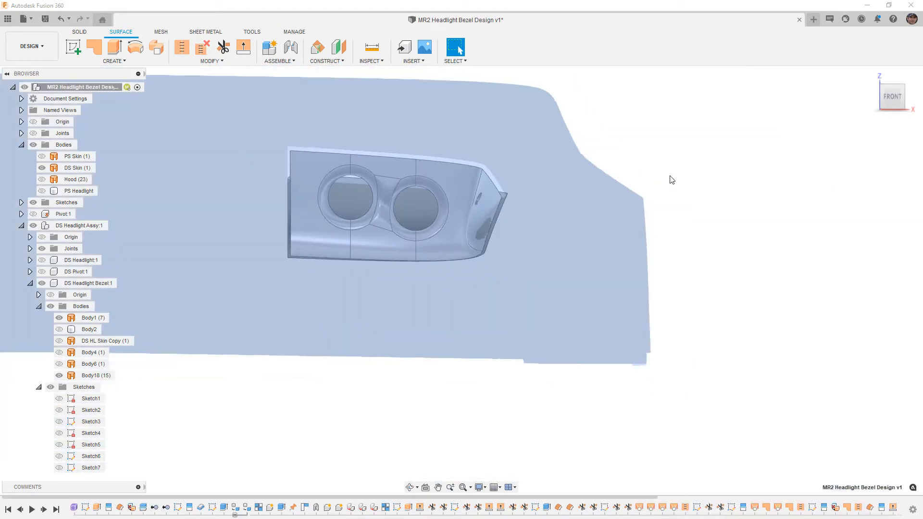
pyautogui.click(671, 180)
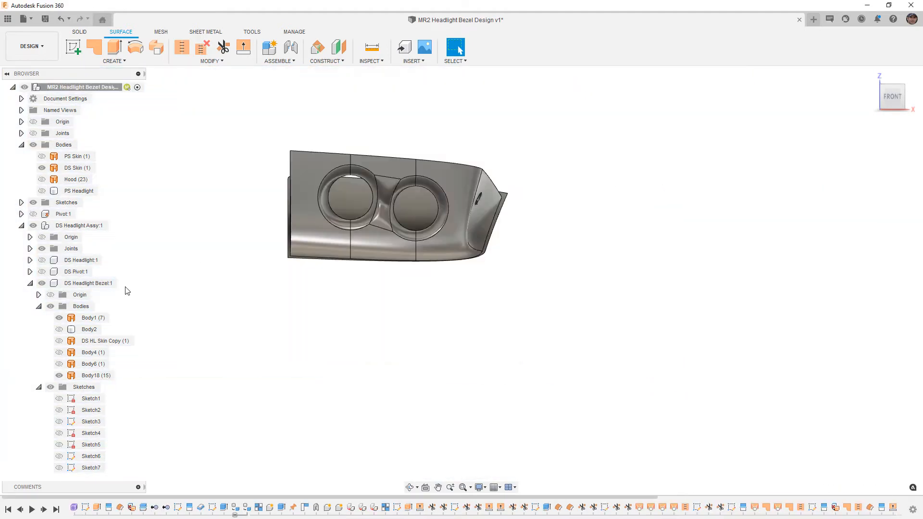
pyautogui.click(42, 260)
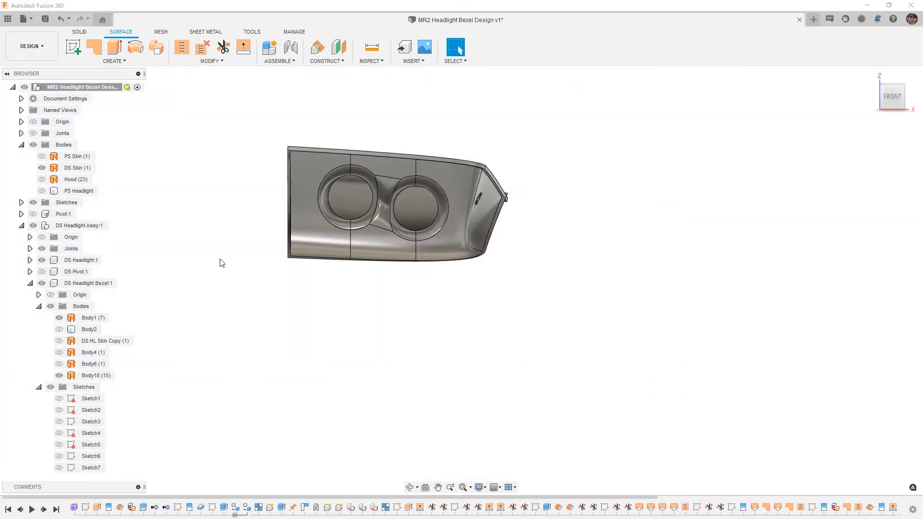
pyautogui.click(42, 180)
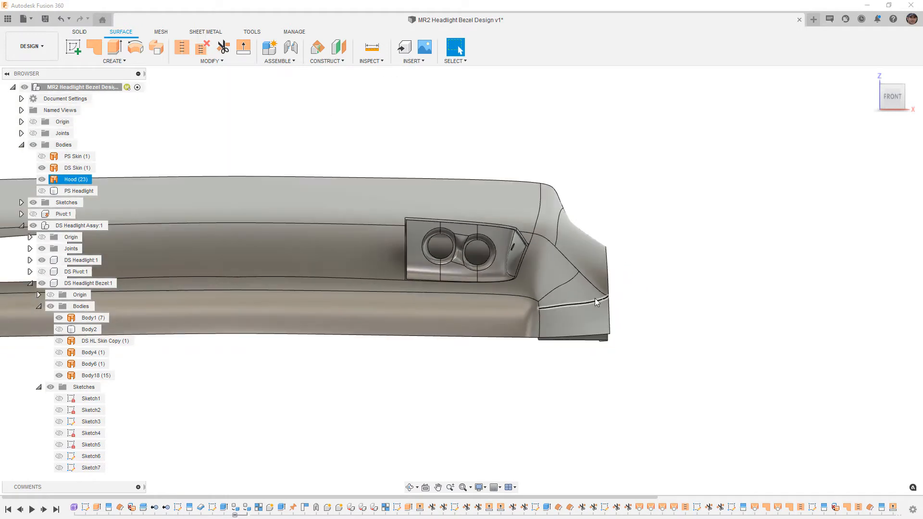
# Examine the bezel's front curvature and side face against the headlight and hood in the right side view.
pyautogui.click(911, 99)
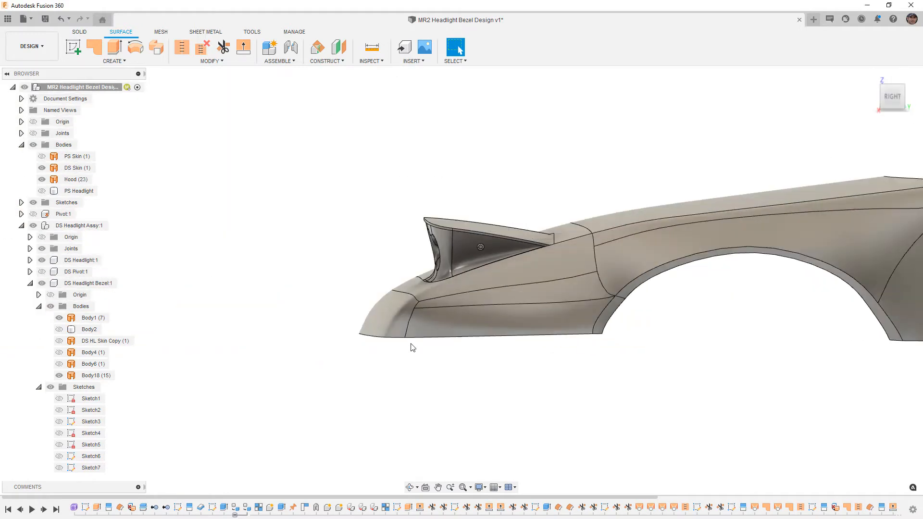
pyautogui.scroll(2, 448, 259)
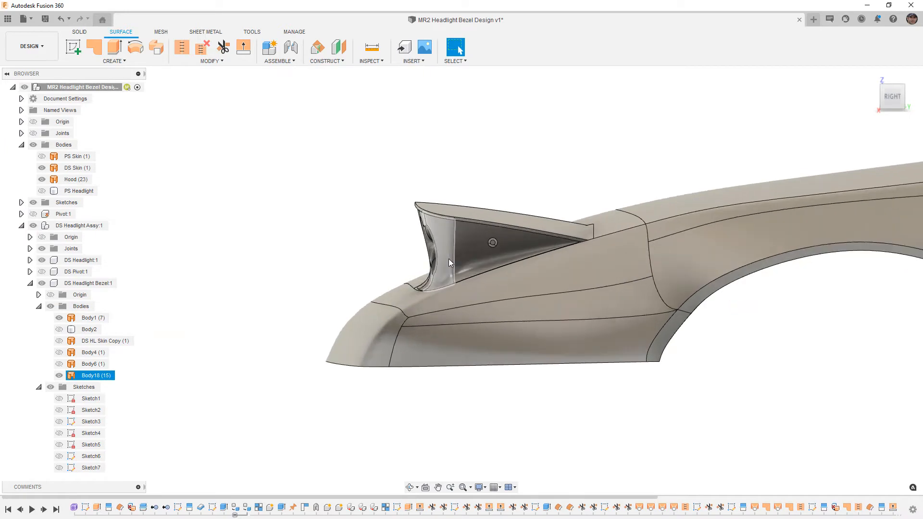
pyautogui.scroll(4, 448, 258)
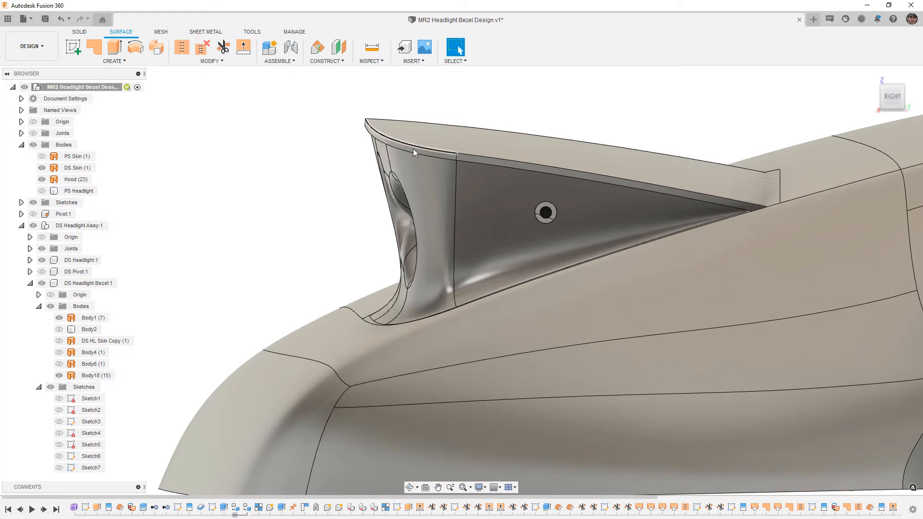
pyautogui.click(421, 167)
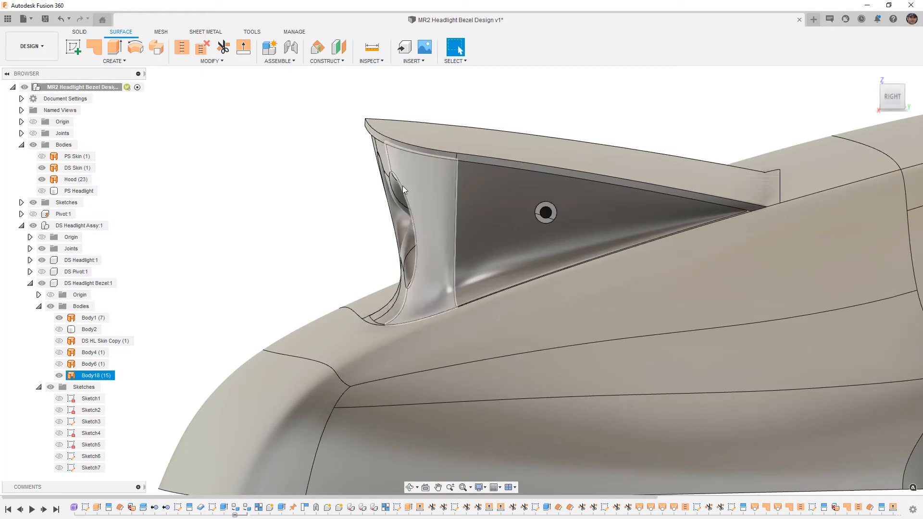
pyautogui.press('Escape')
pyautogui.click(388, 232)
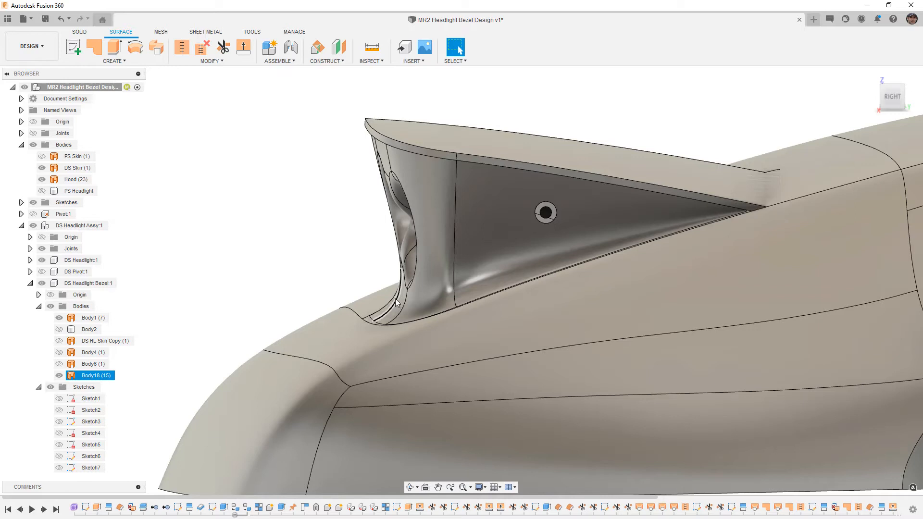
pyautogui.click(458, 157)
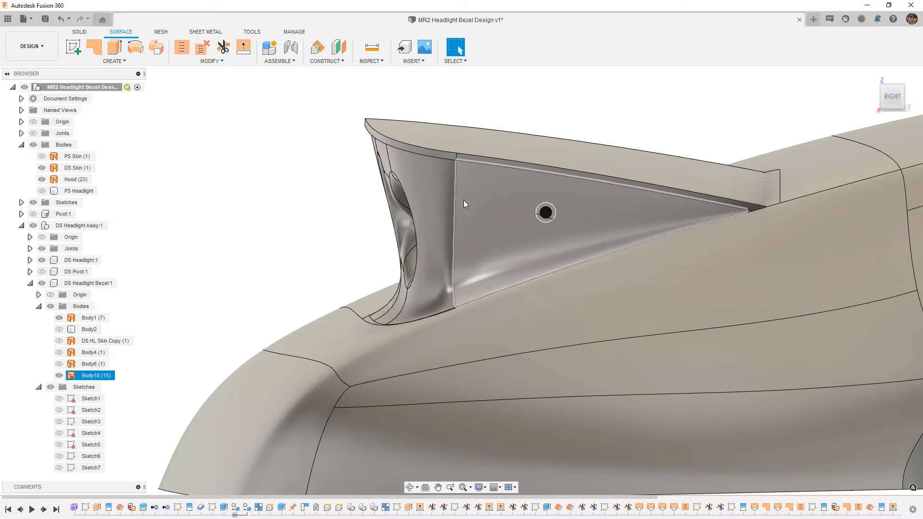
# Hide the DS Skin body and check the gap between the bezel and the hood.
pyautogui.press('Escape')
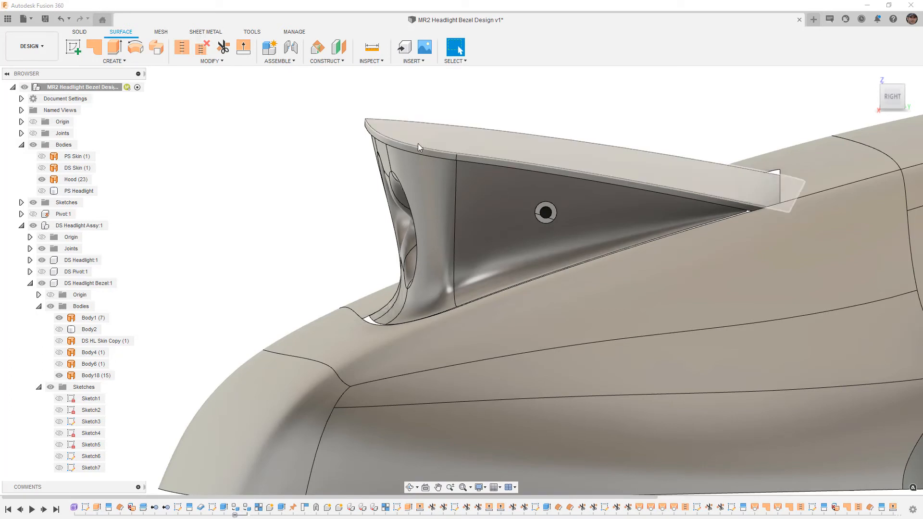
pyautogui.moveTo(416, 147); pyautogui.dragTo(468, 92)
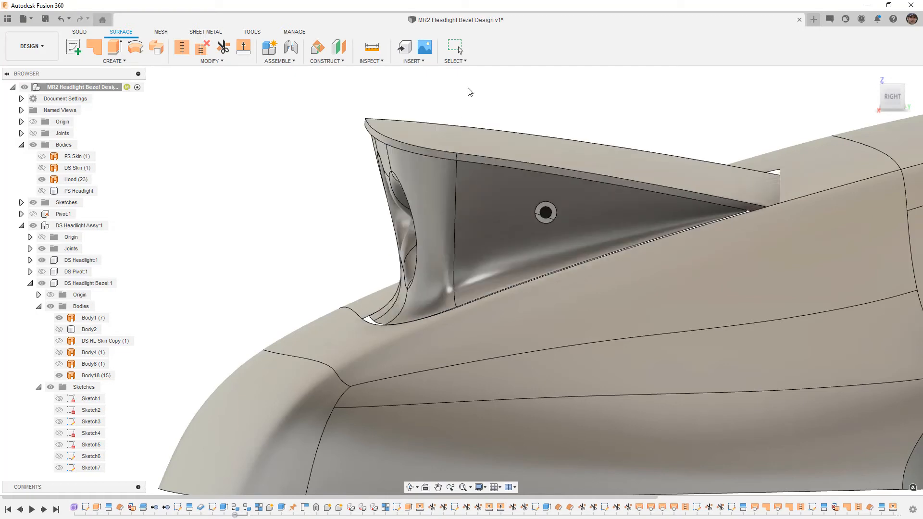
pyautogui.keyDown('shift'); pyautogui.moveTo(416, 244); pyautogui.dragTo(483, 244, button='middle'); pyautogui.keyUp('shift')
pyautogui.scroll(-3, 522, 226)
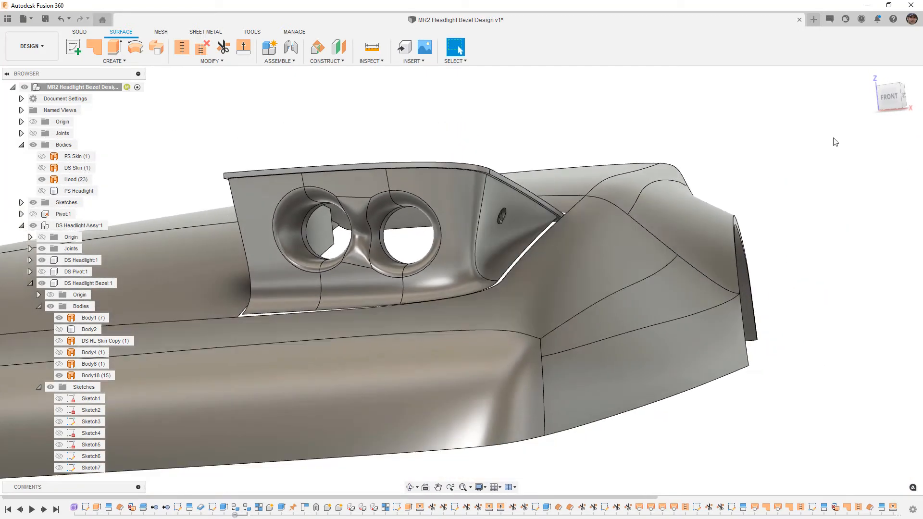
# Set the front view and save the design with the version description "User Saved".
pyautogui.click(892, 99)
pyautogui.scroll(-2, 845, 199)
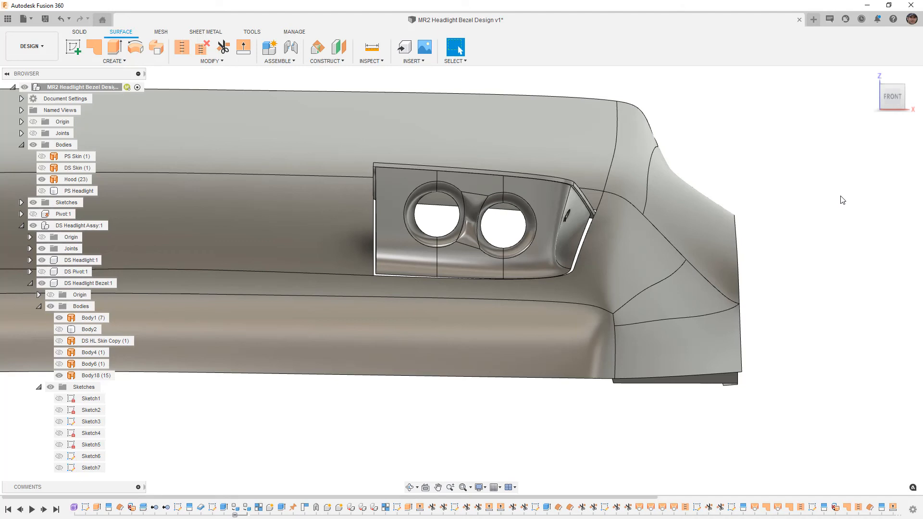
pyautogui.hotkey('ctrl', 's')
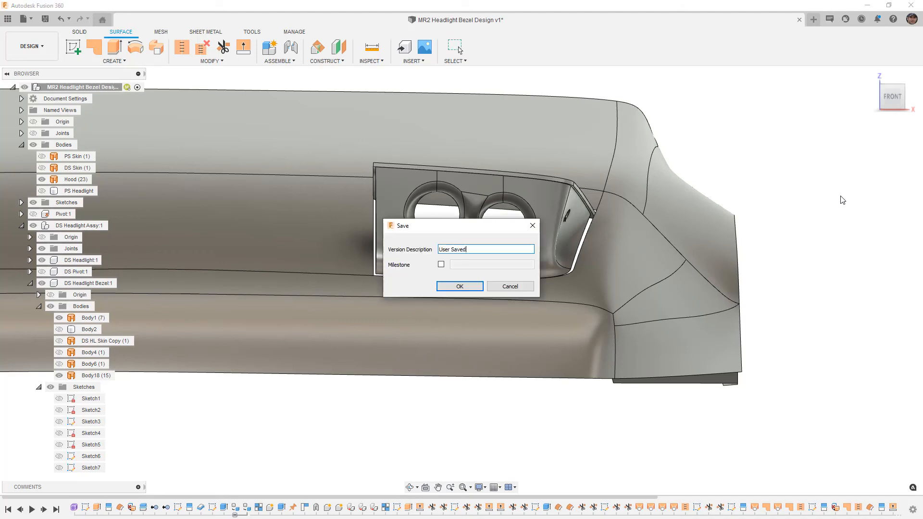
pyautogui.press('Return')
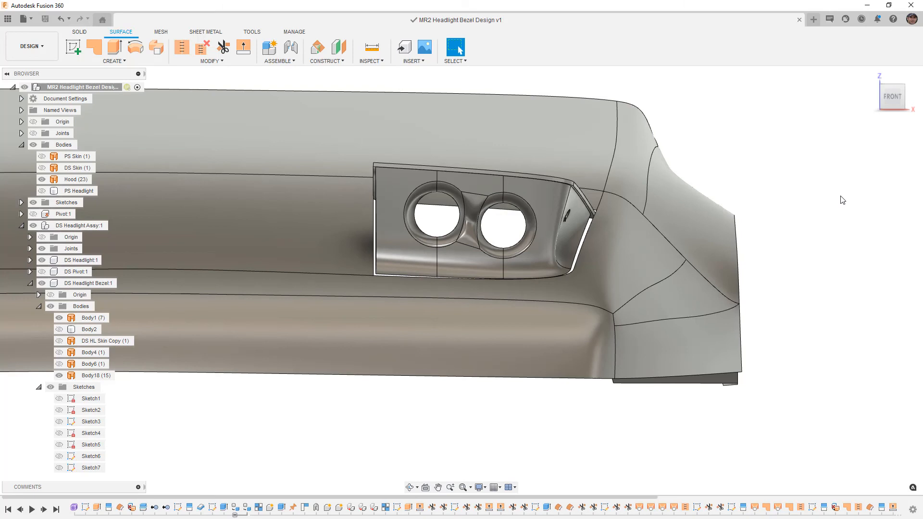